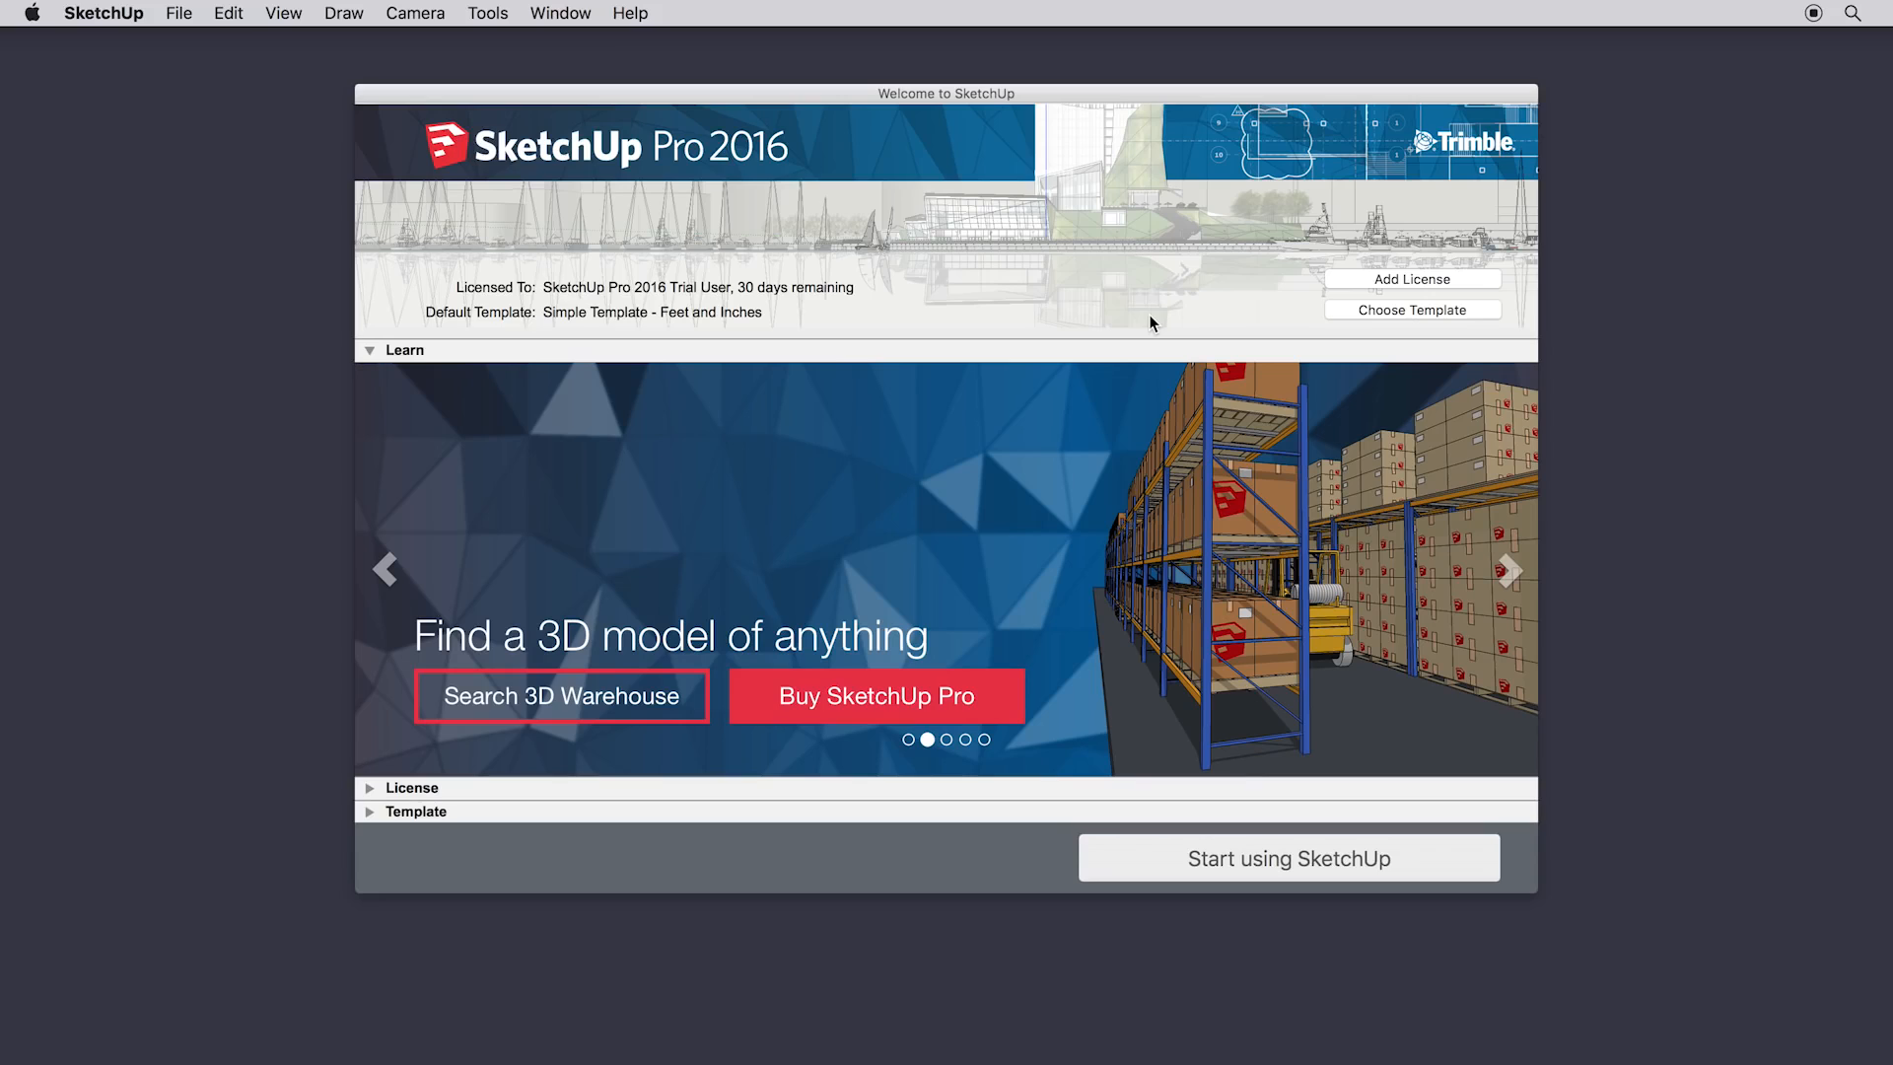
Step: Choose the Woodworking - Inches template and start a new model with it
left_click(1337, 313)
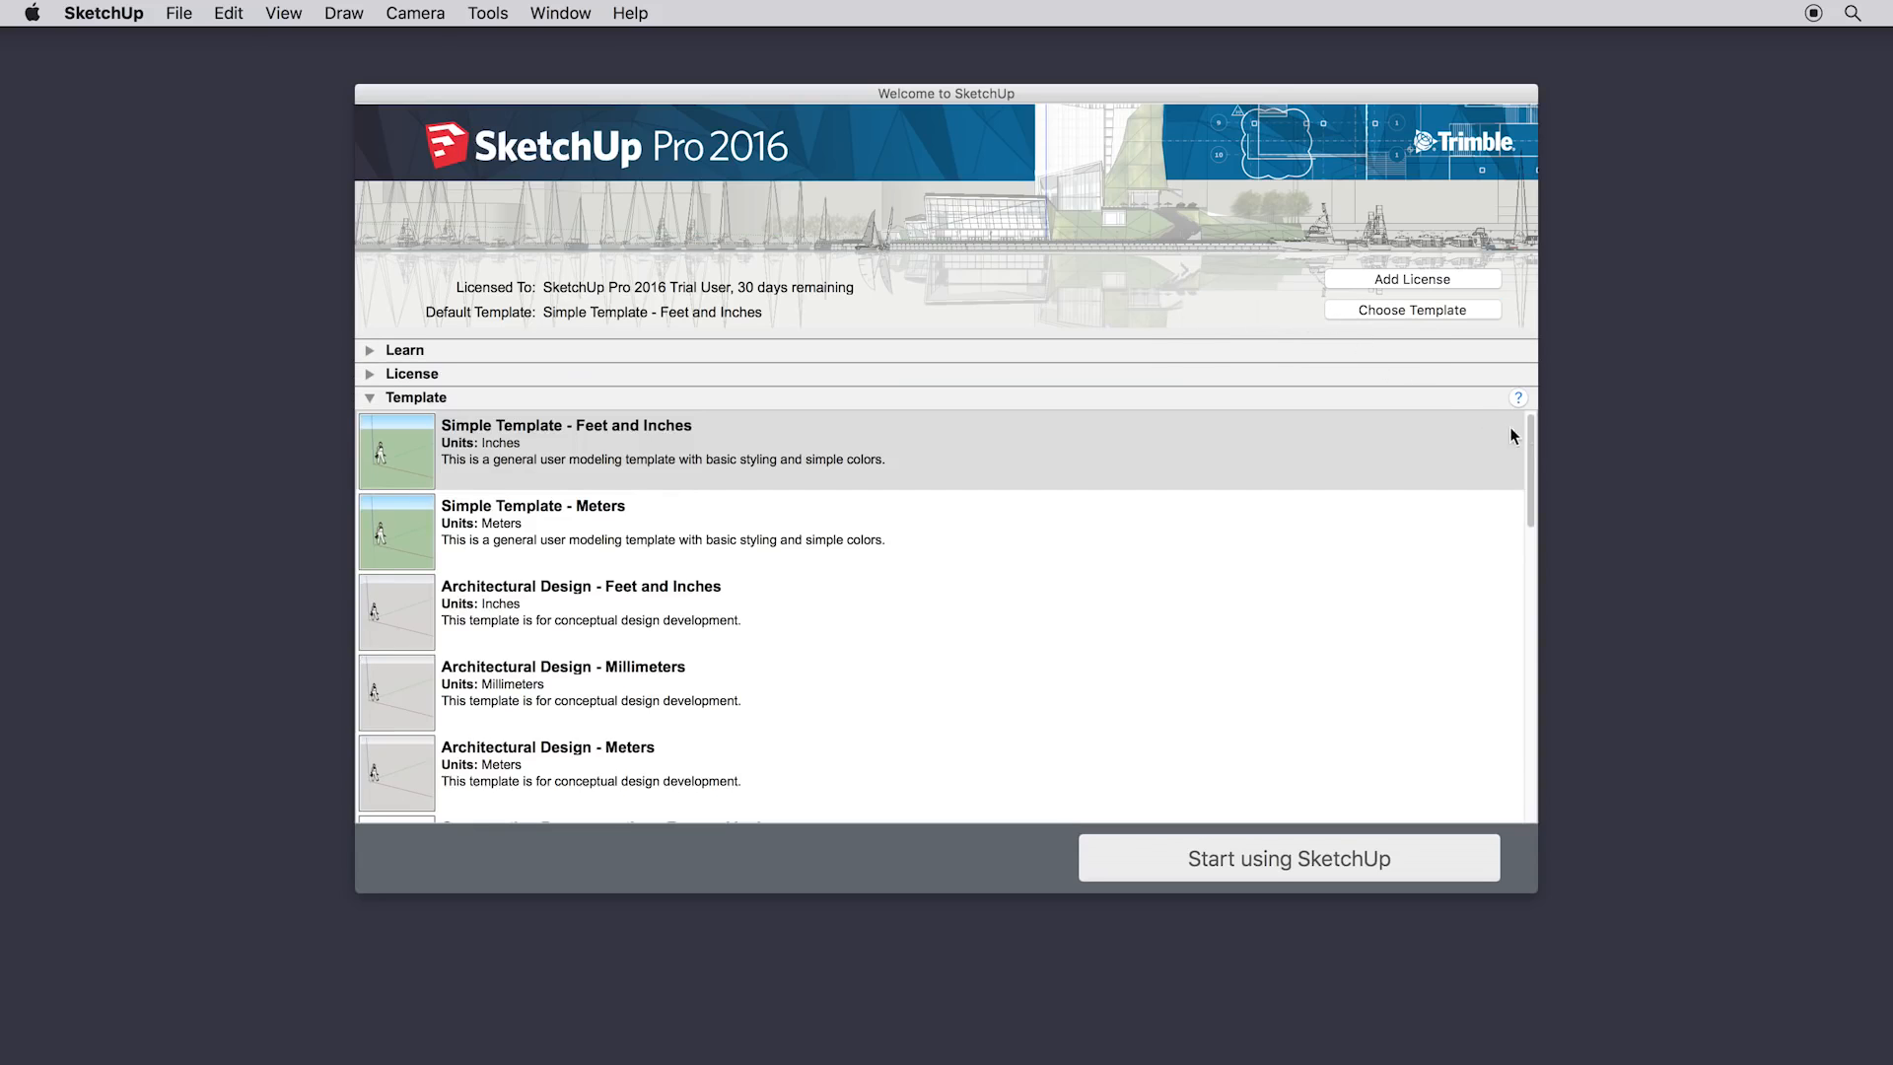
left_click_drag(1534, 442, 1530, 524)
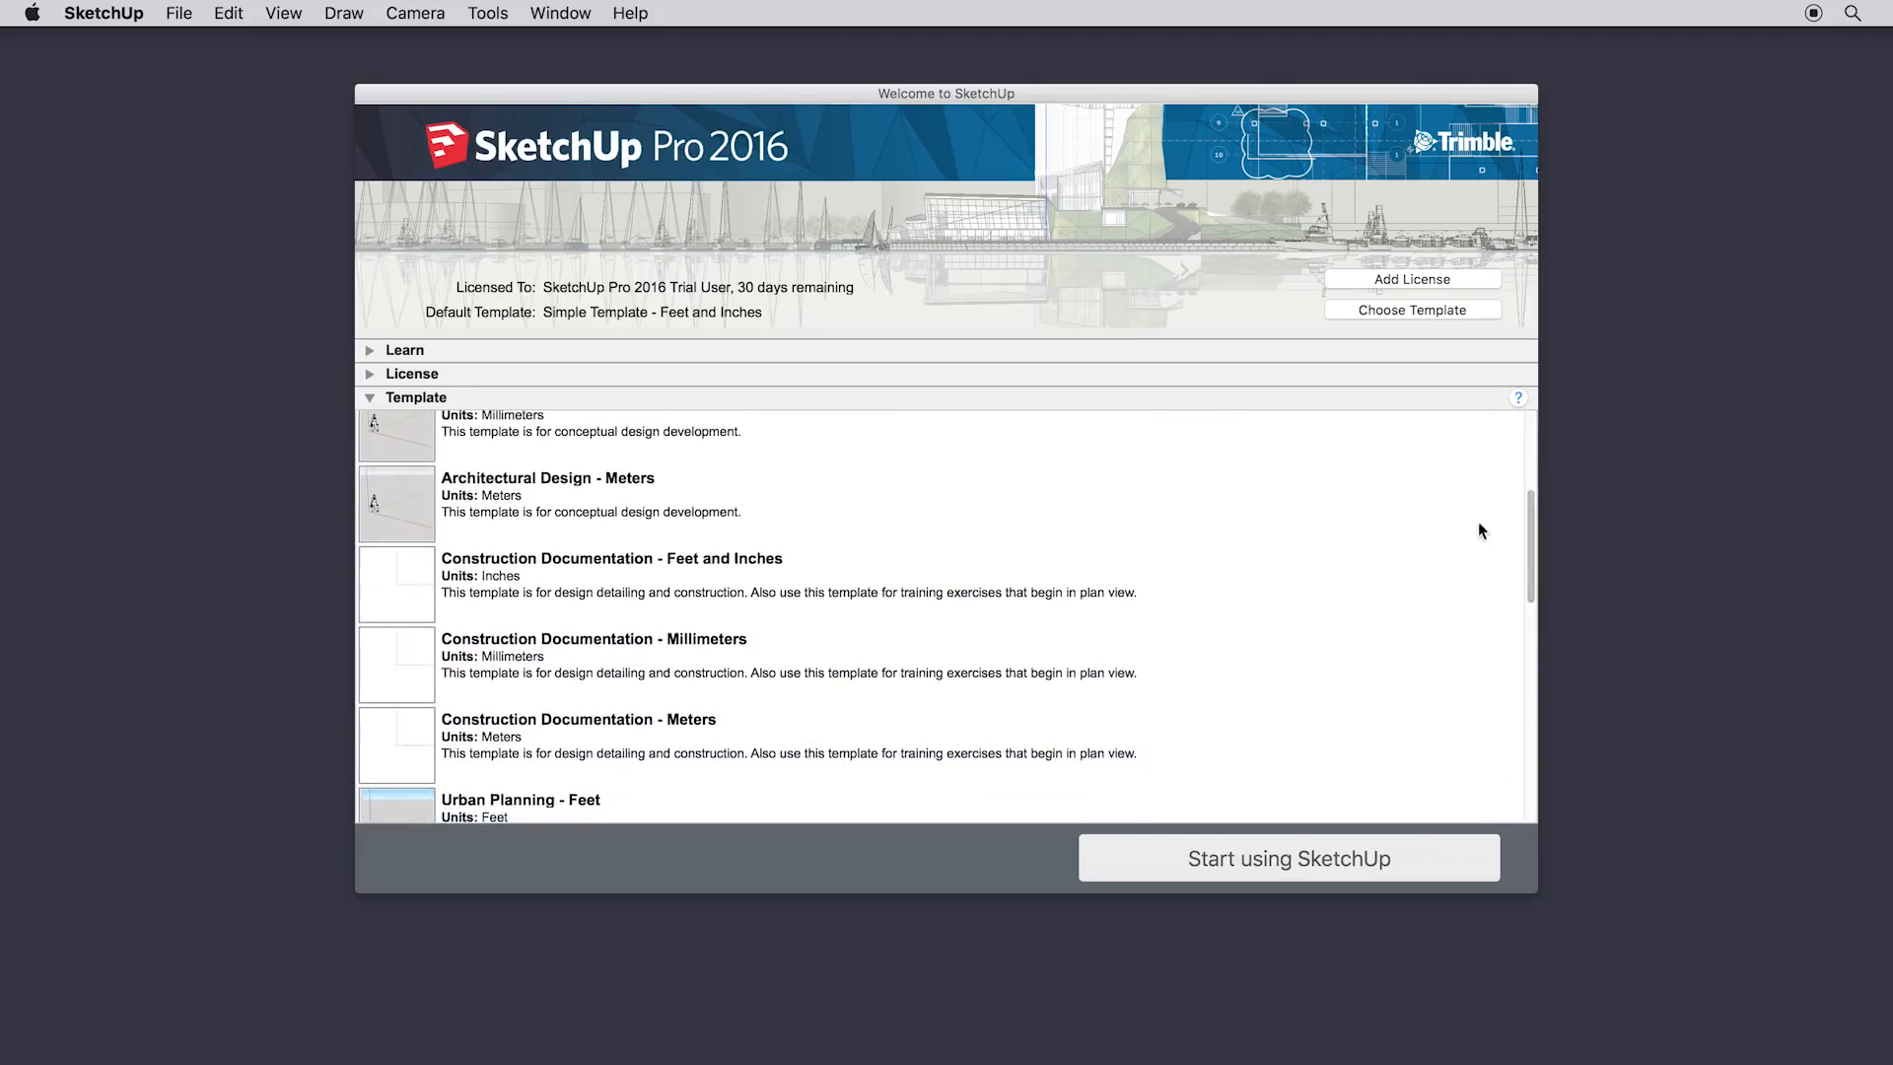
left_click(1401, 513)
left_click_drag(1525, 540, 1534, 596)
left_click(1286, 614)
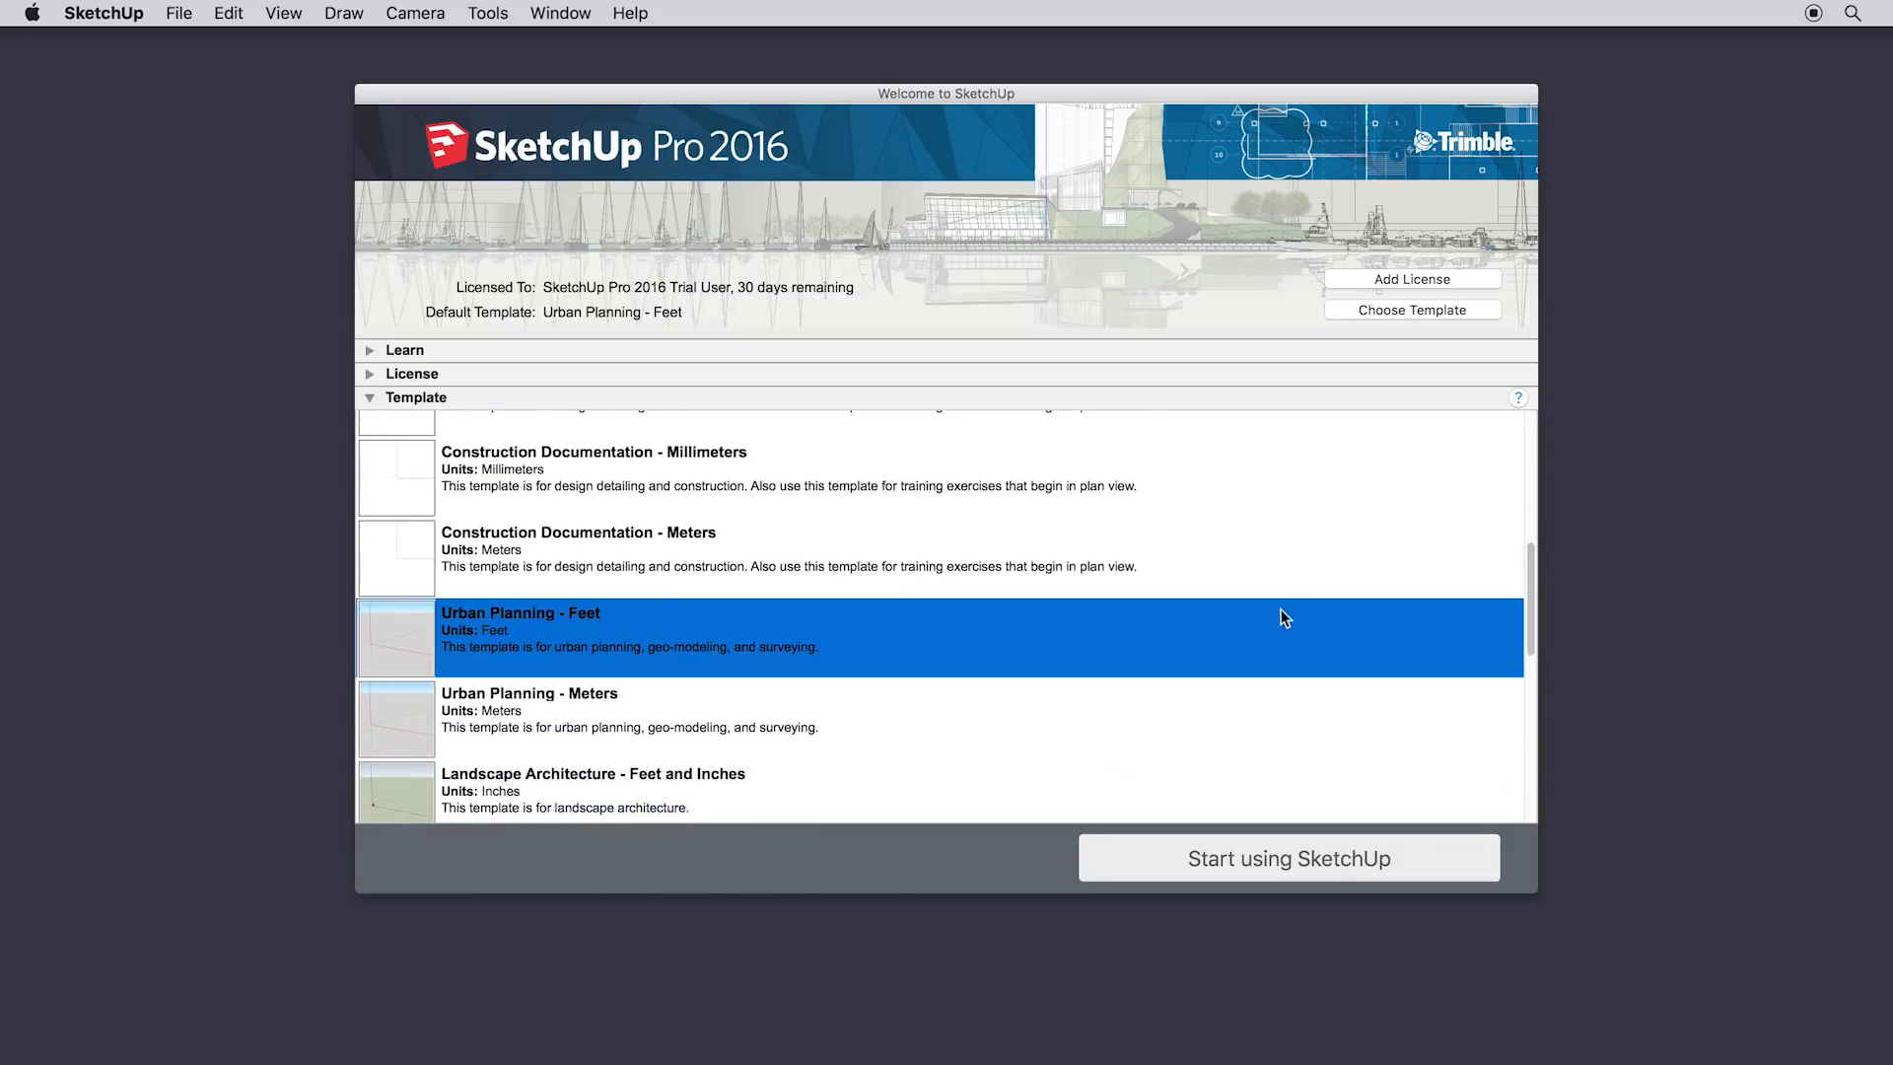
left_click(1276, 560)
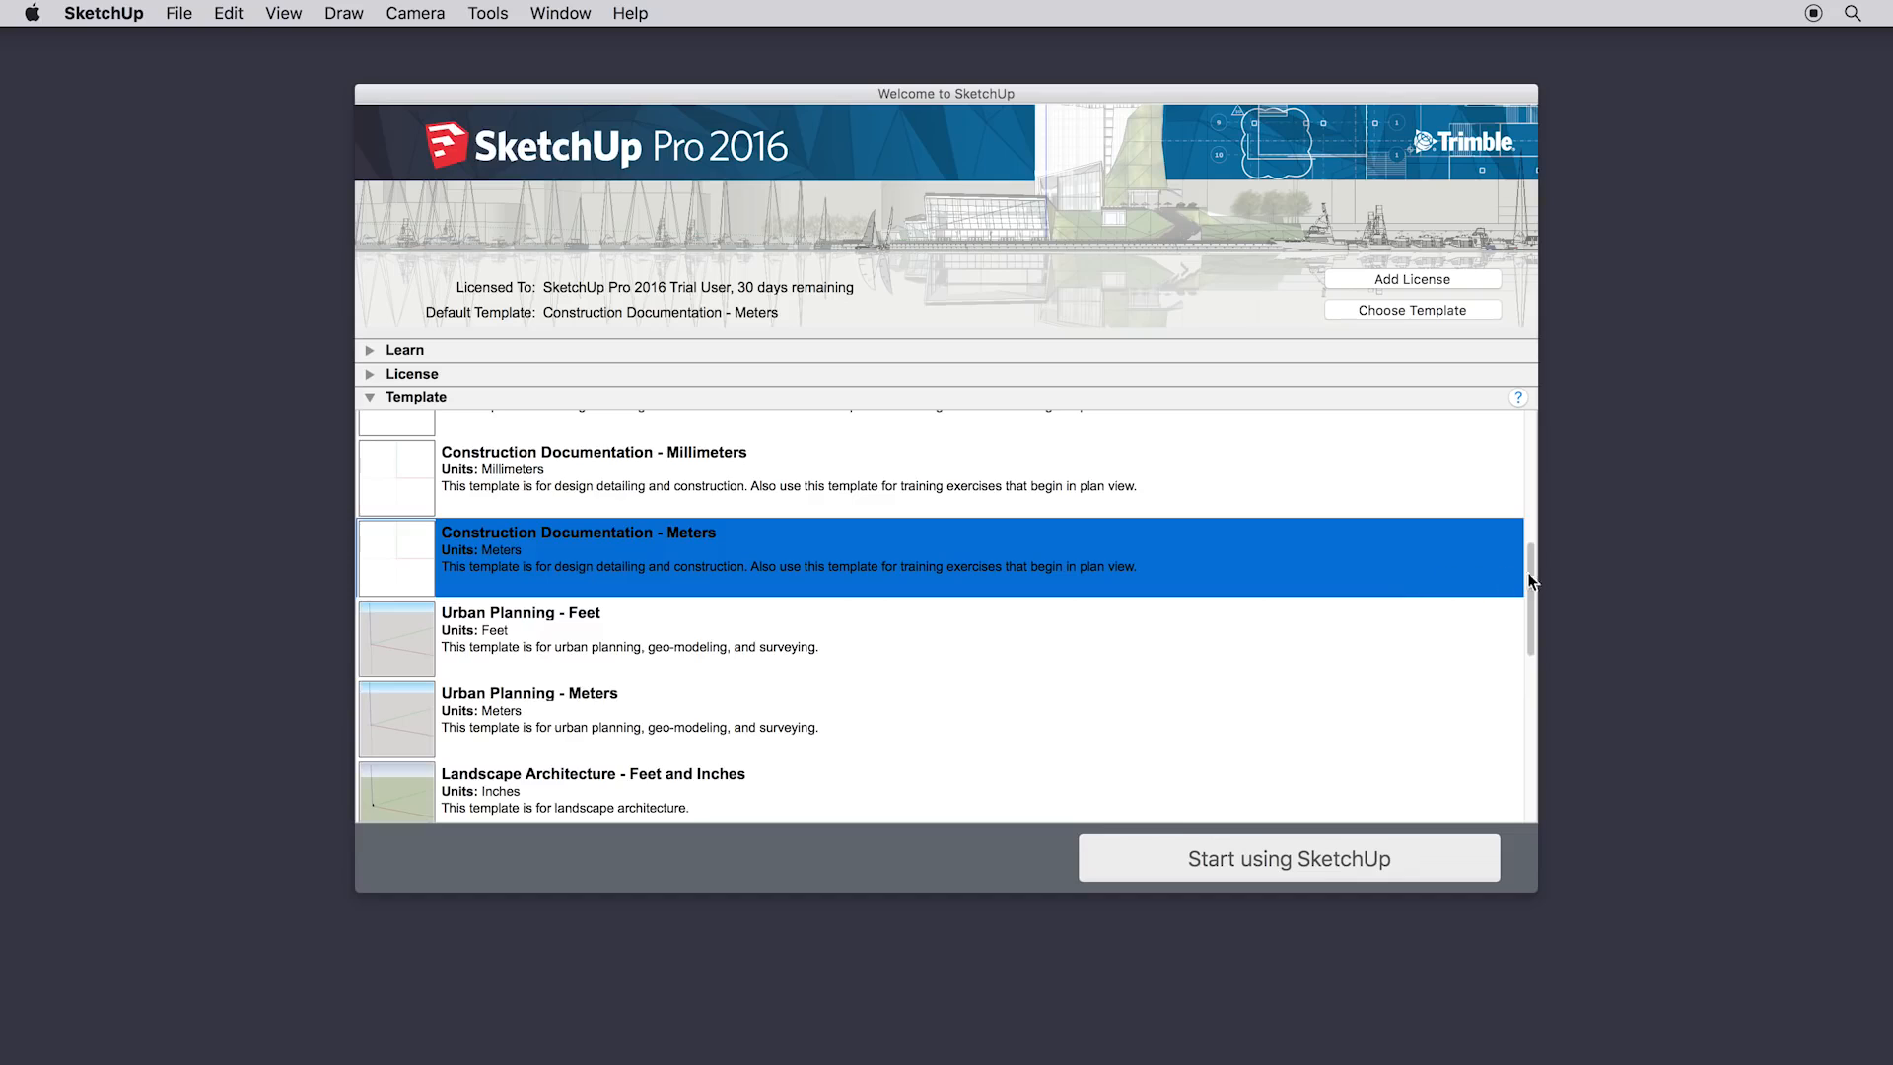
scroll(1528, 592, "down", 2)
left_click_drag(1531, 590, 1528, 673)
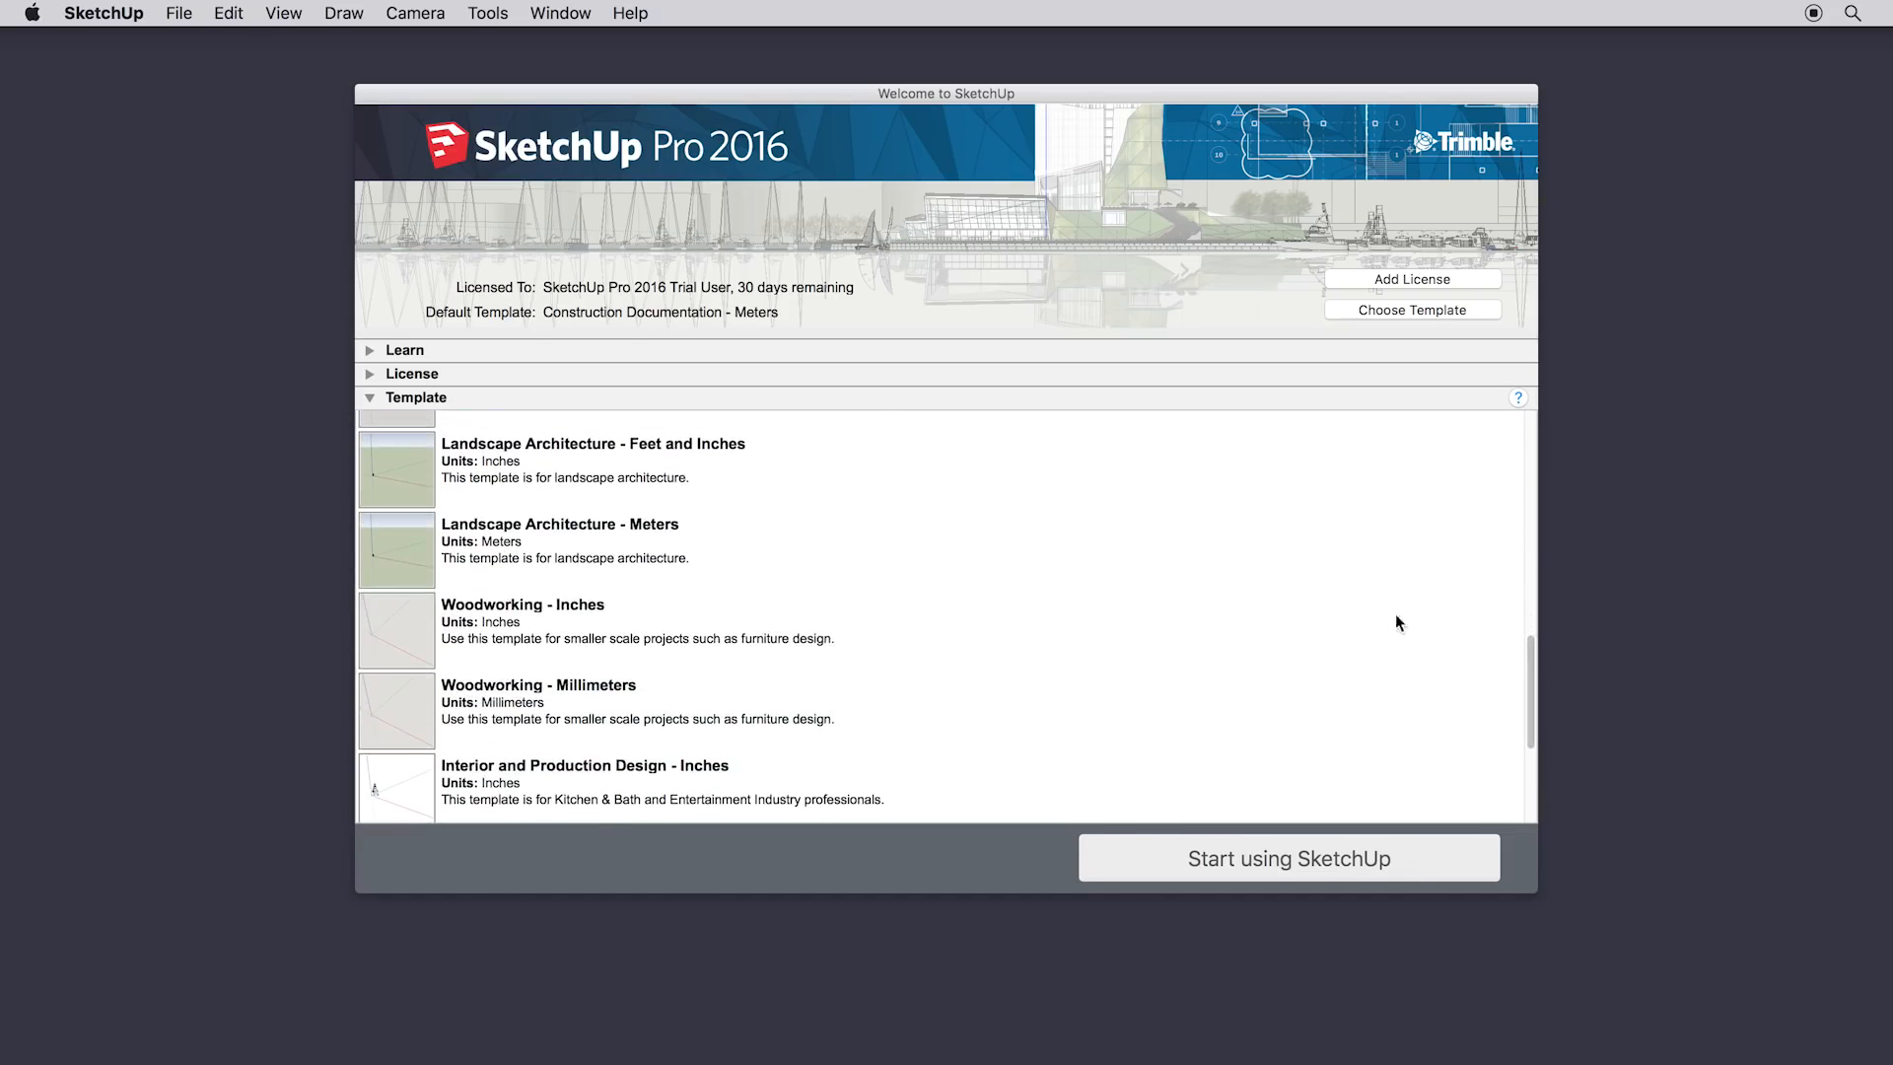
left_click(1368, 650)
left_click(1153, 861)
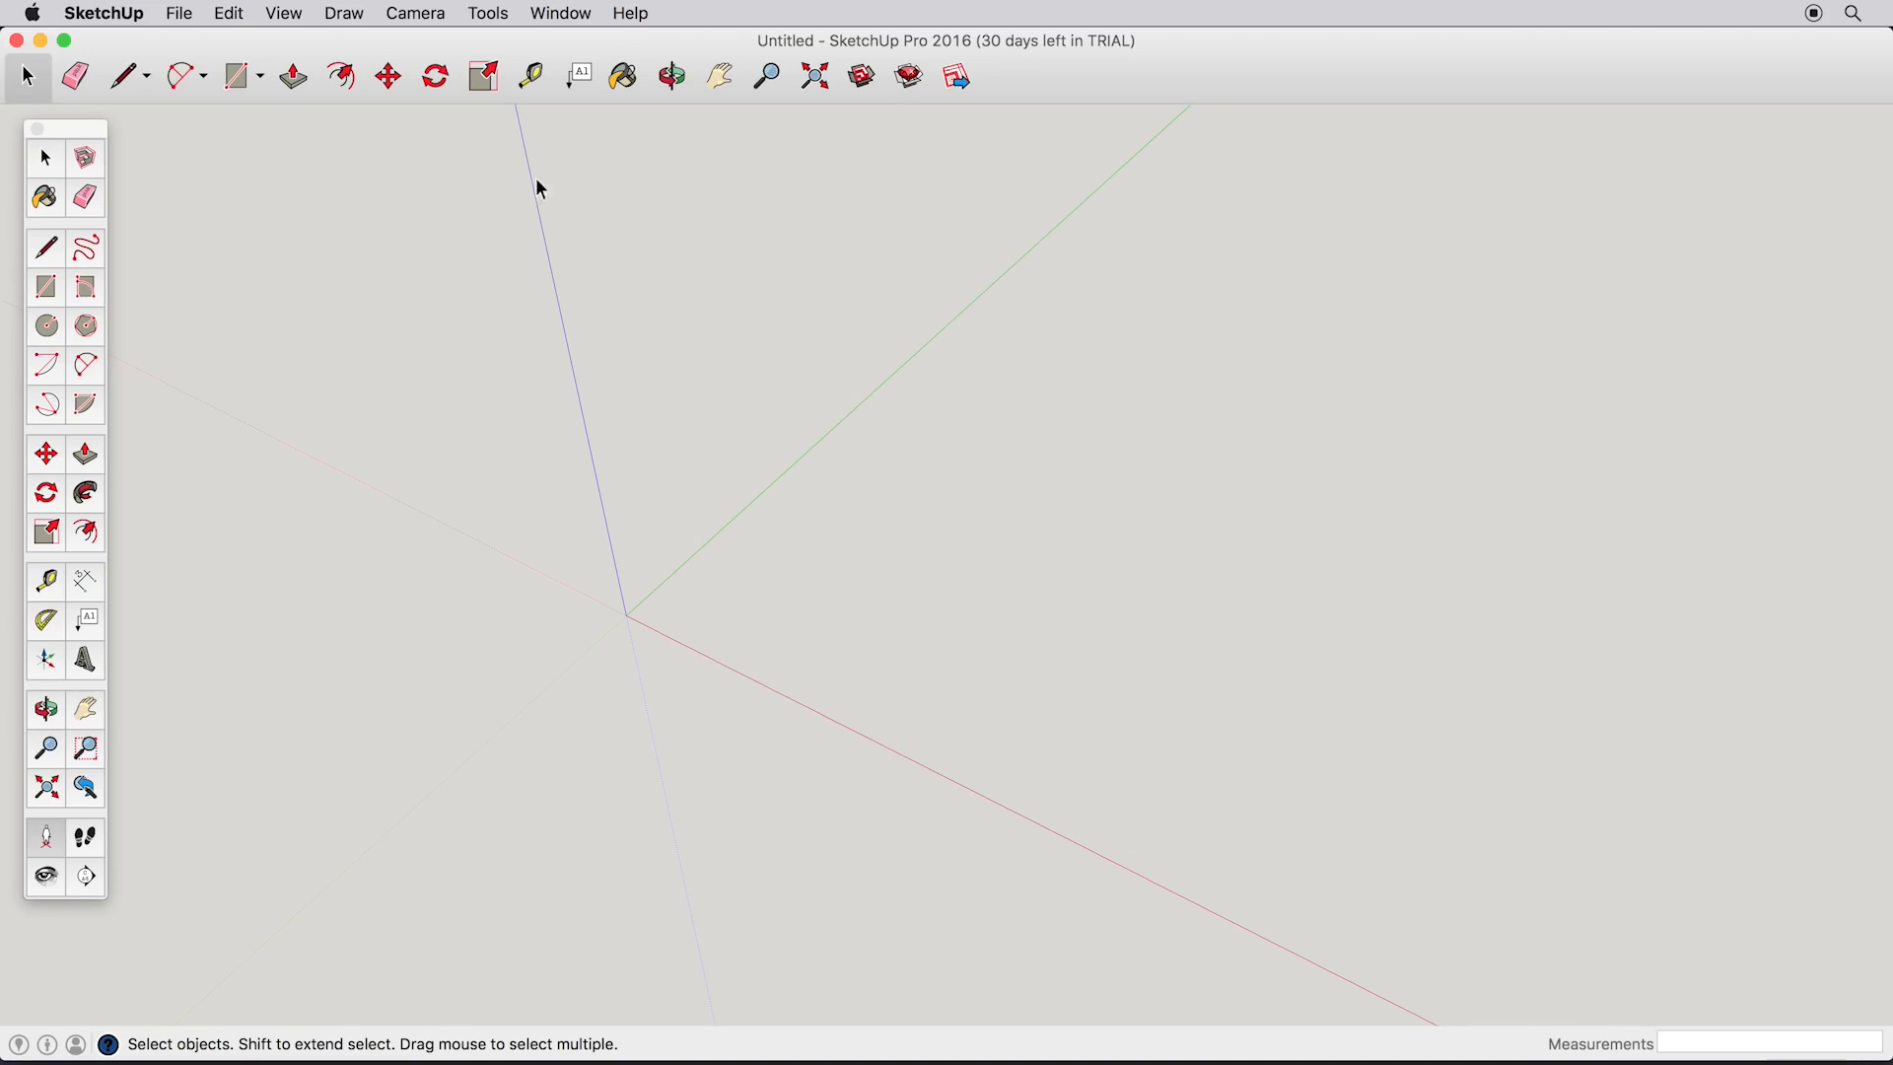
Step: Switch the camera to the standard Iso view
left_click(427, 20)
mouse_move(544, 91)
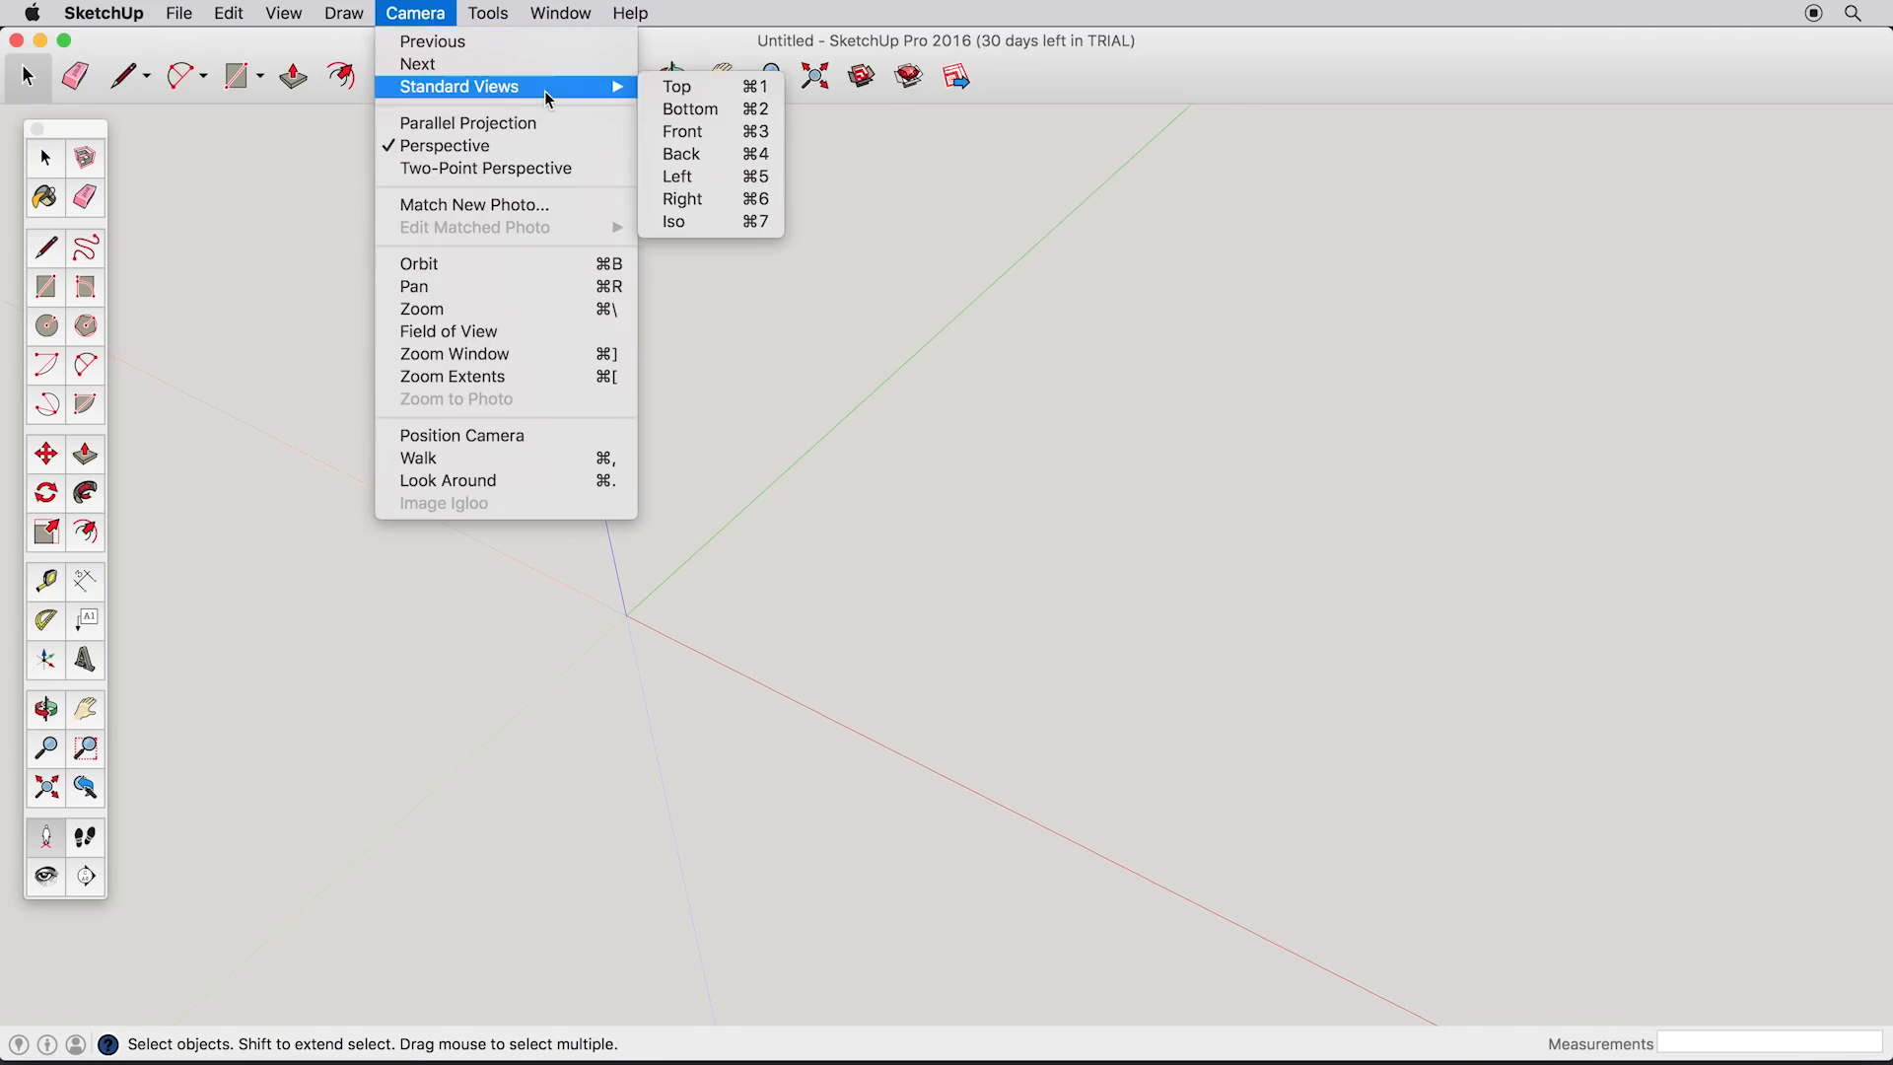
left_click(710, 226)
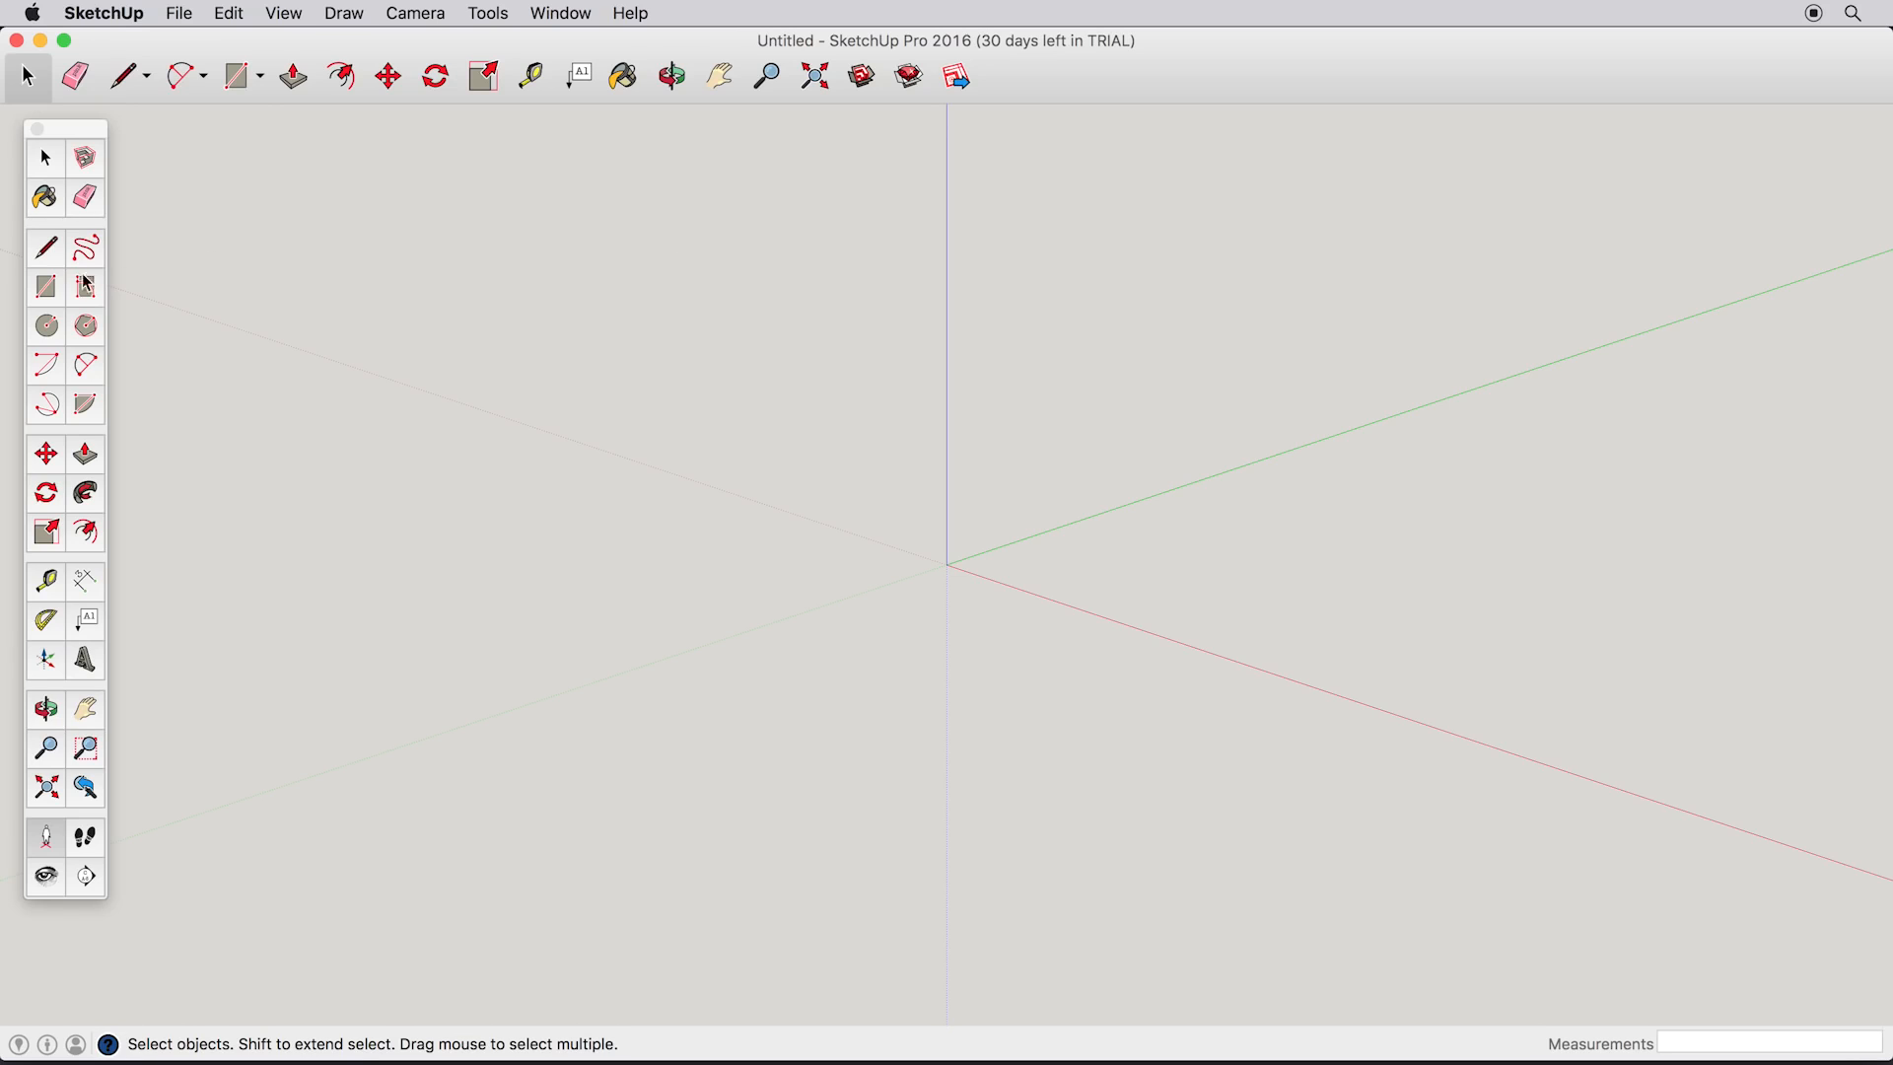
Step: Draw a large rectangle on the ground across the origin, about 170 by 248 inches
left_click(46, 286)
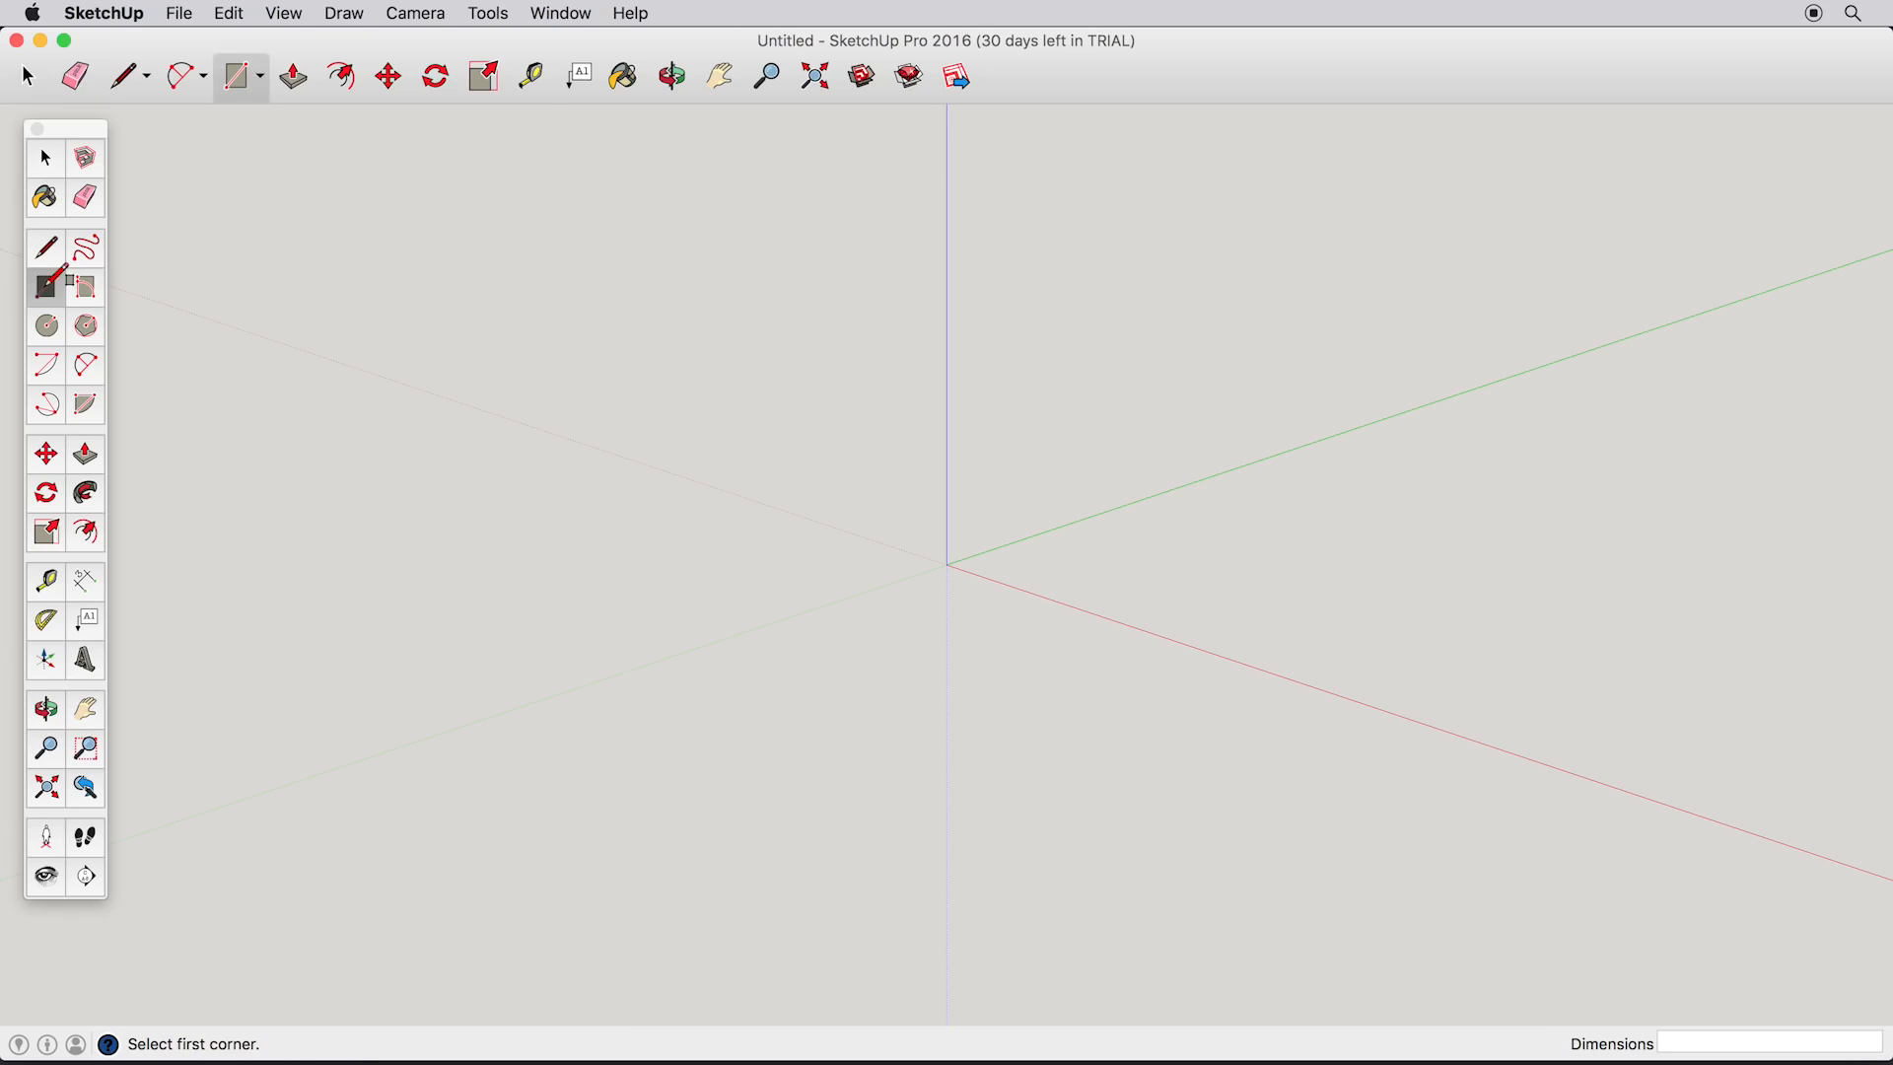
left_click(178, 560)
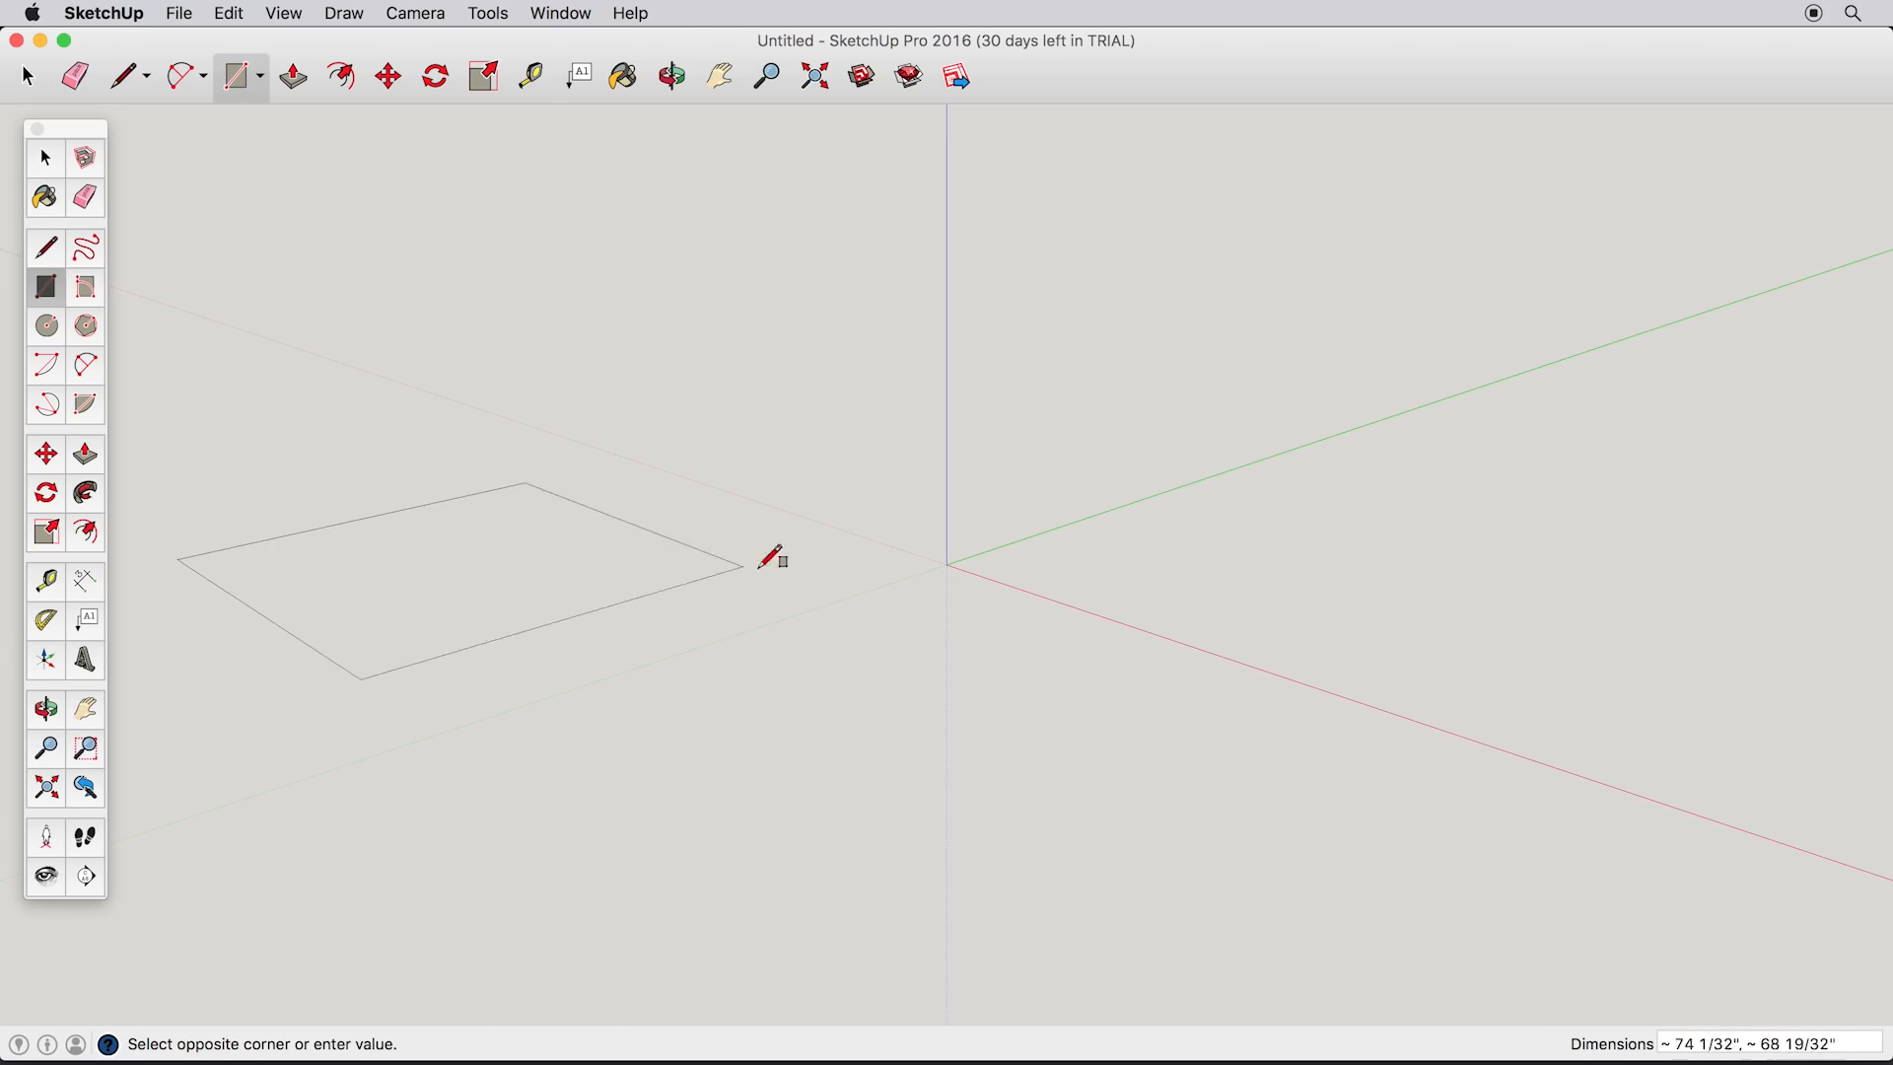
left_click(1667, 473)
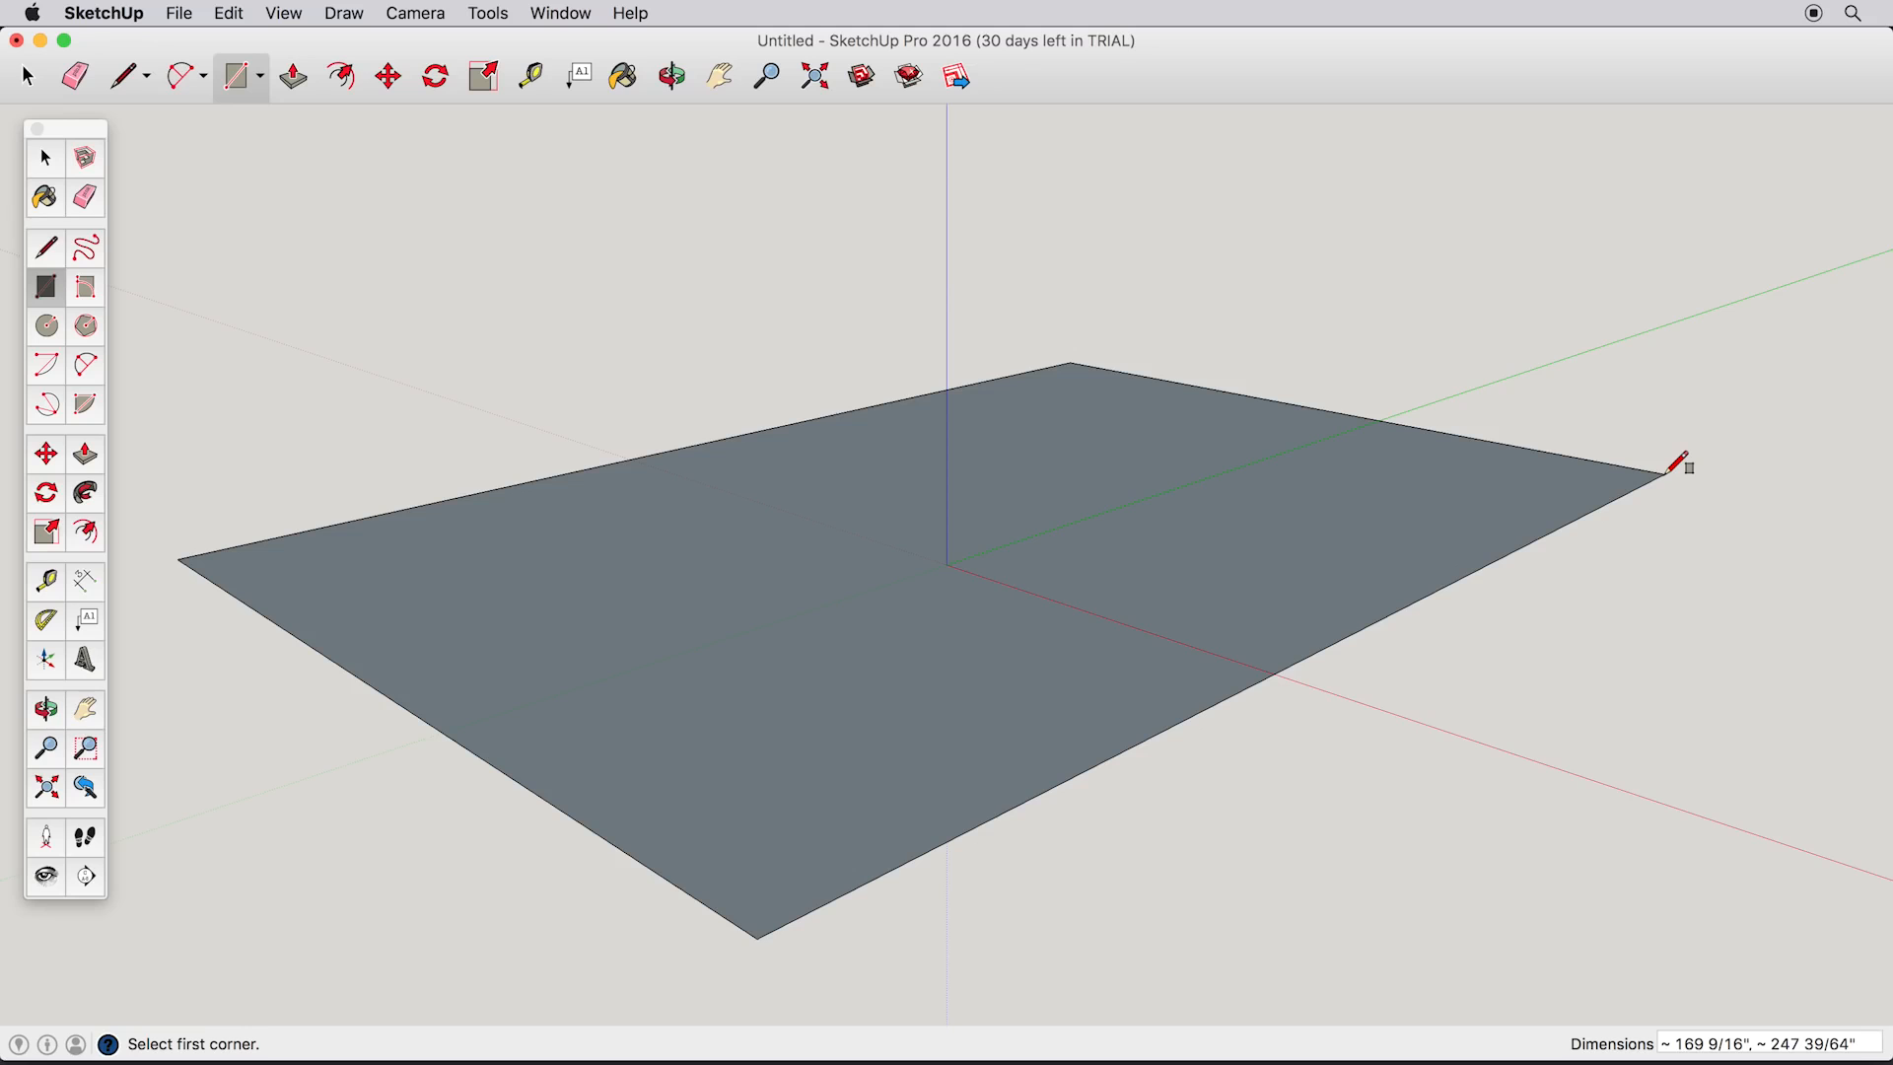
Step: Draw three smaller ground rectangles around the large one, about 35 by 69, 36 by 56 and 74 by 42 inches
left_click(1633, 515)
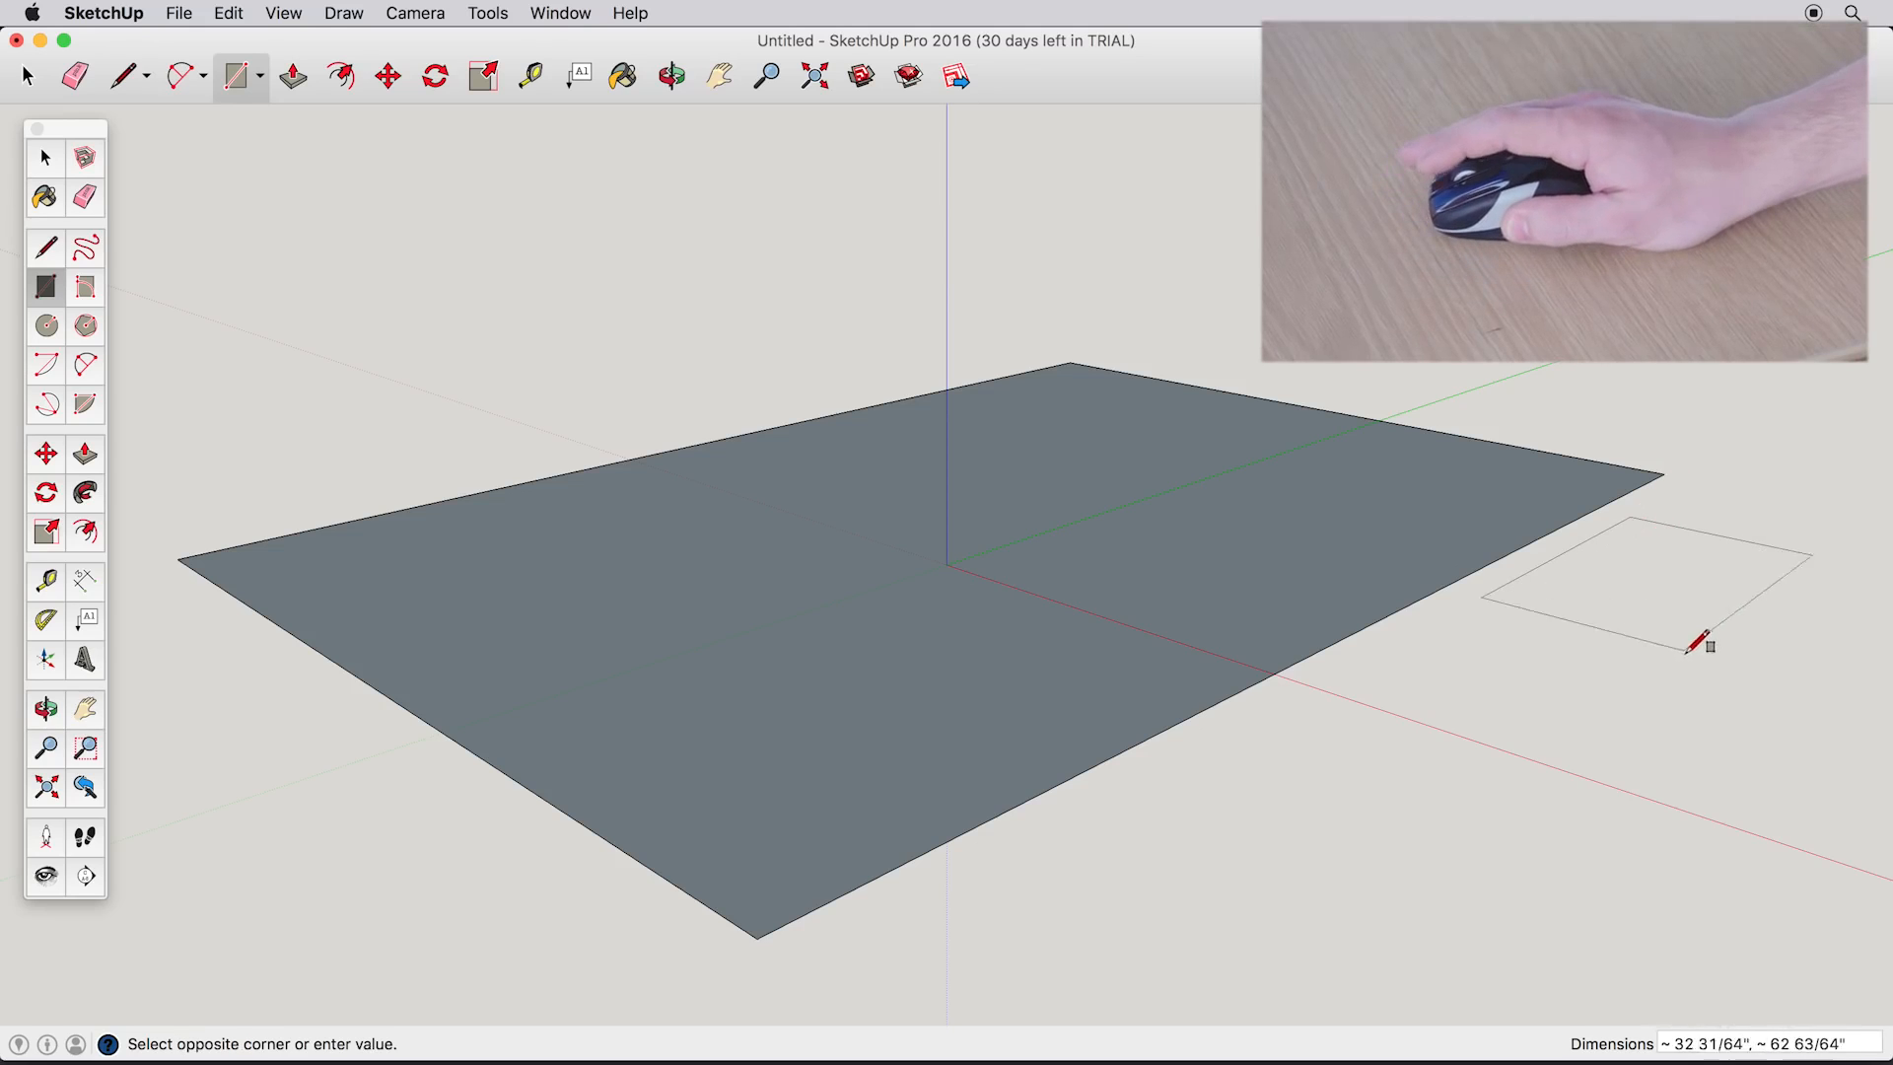
left_click(1687, 665)
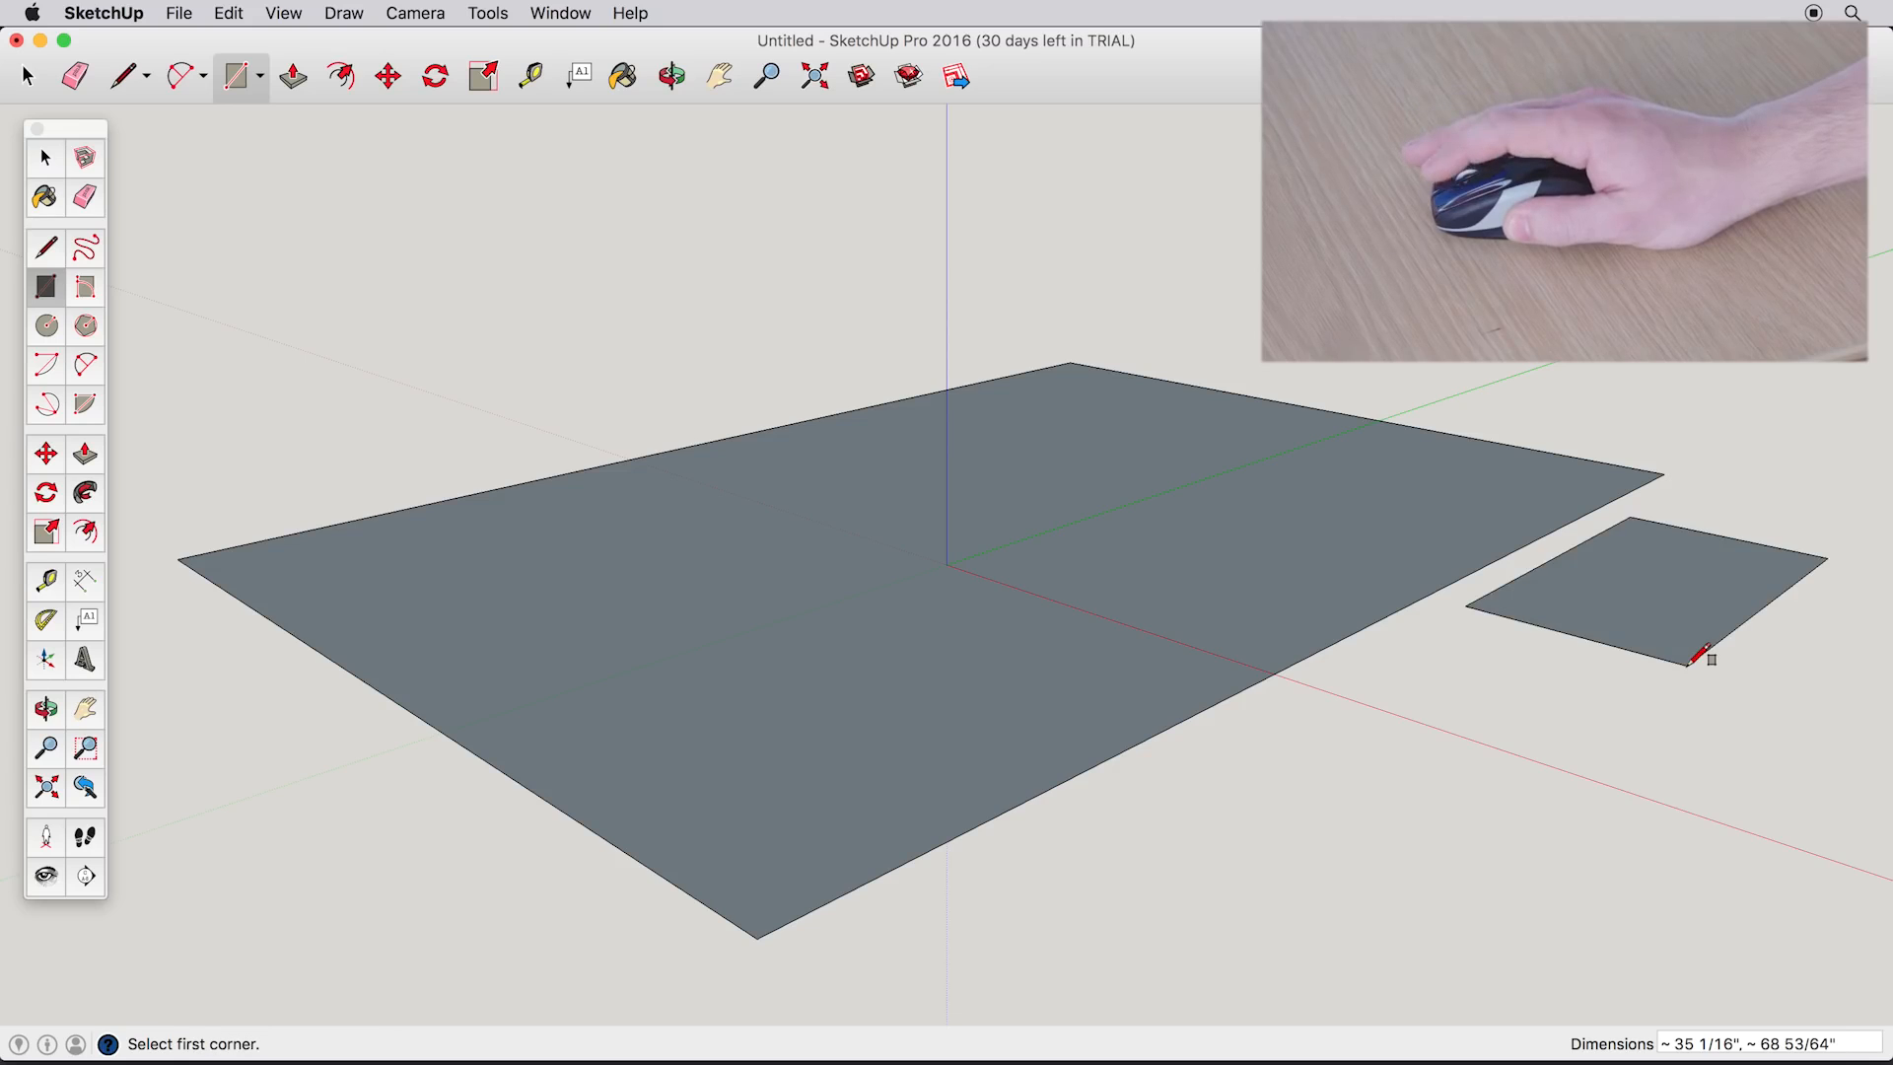
left_click(1781, 775)
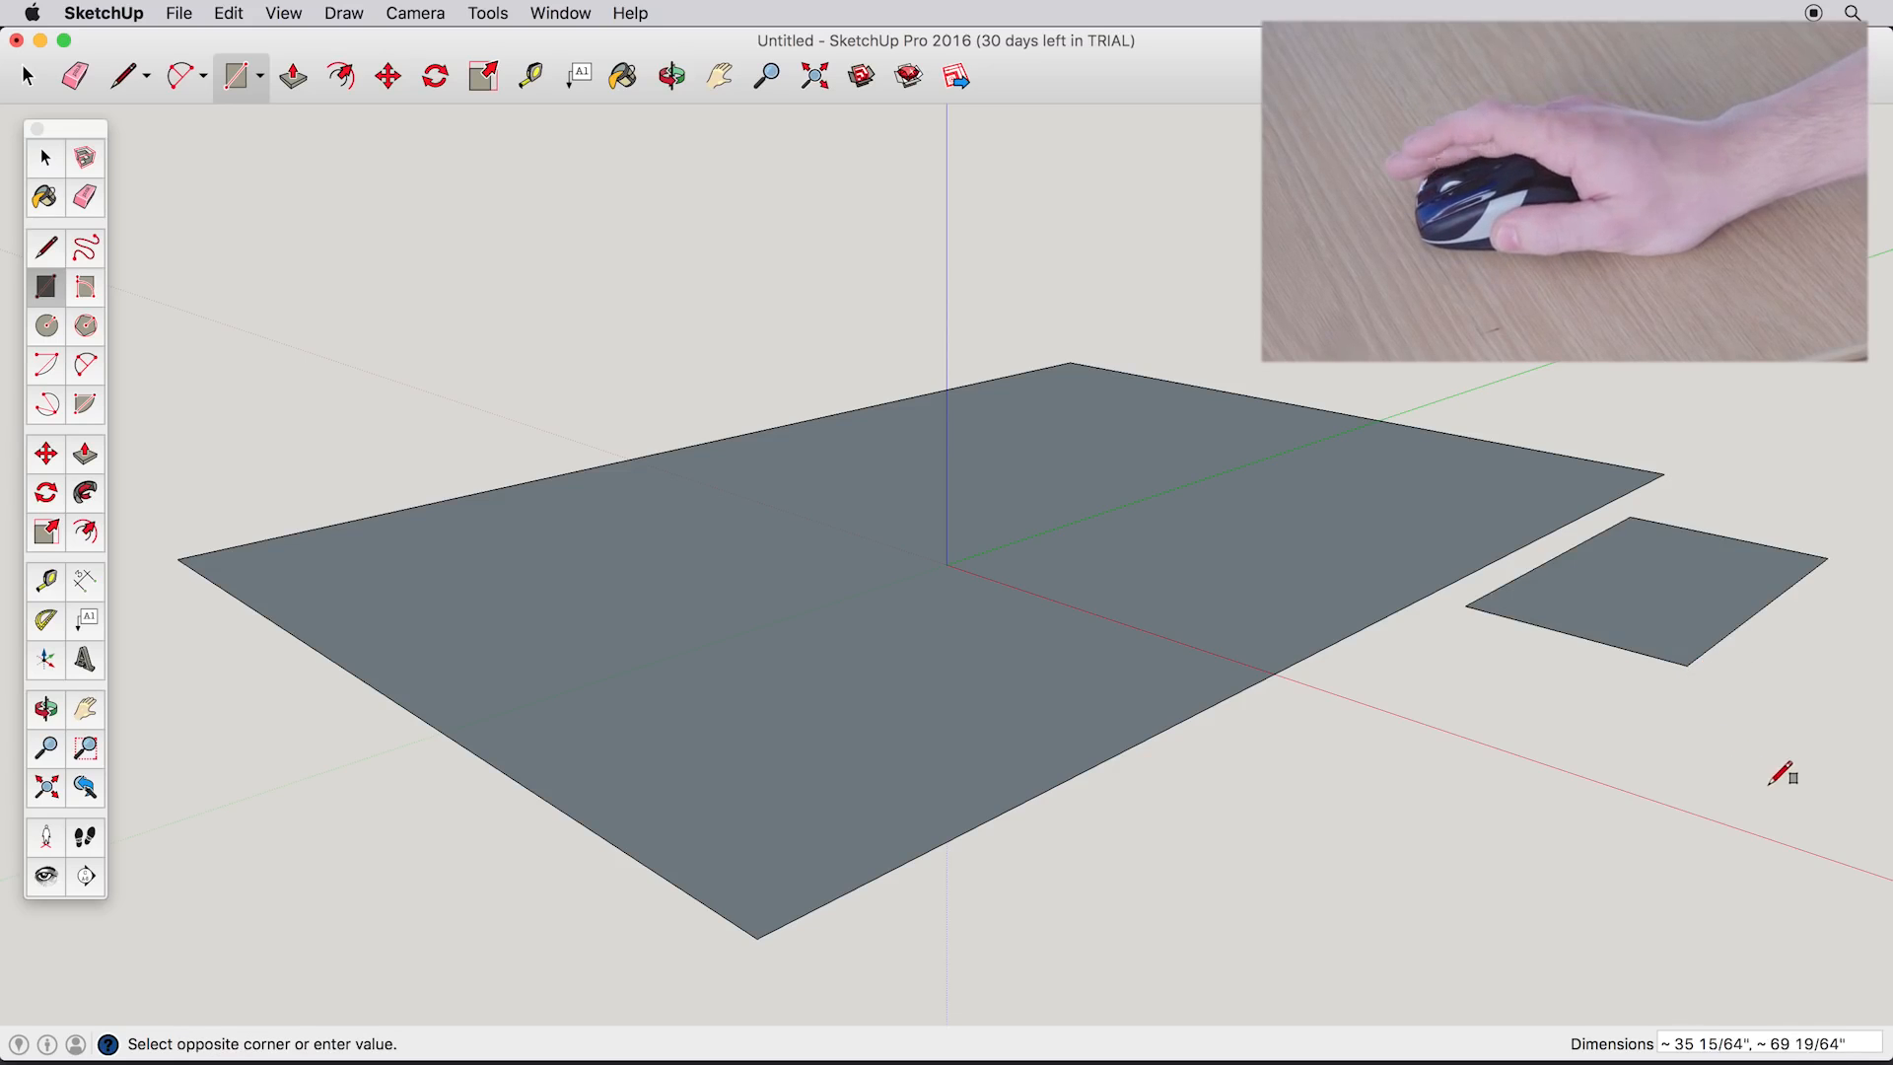
left_click(1276, 839)
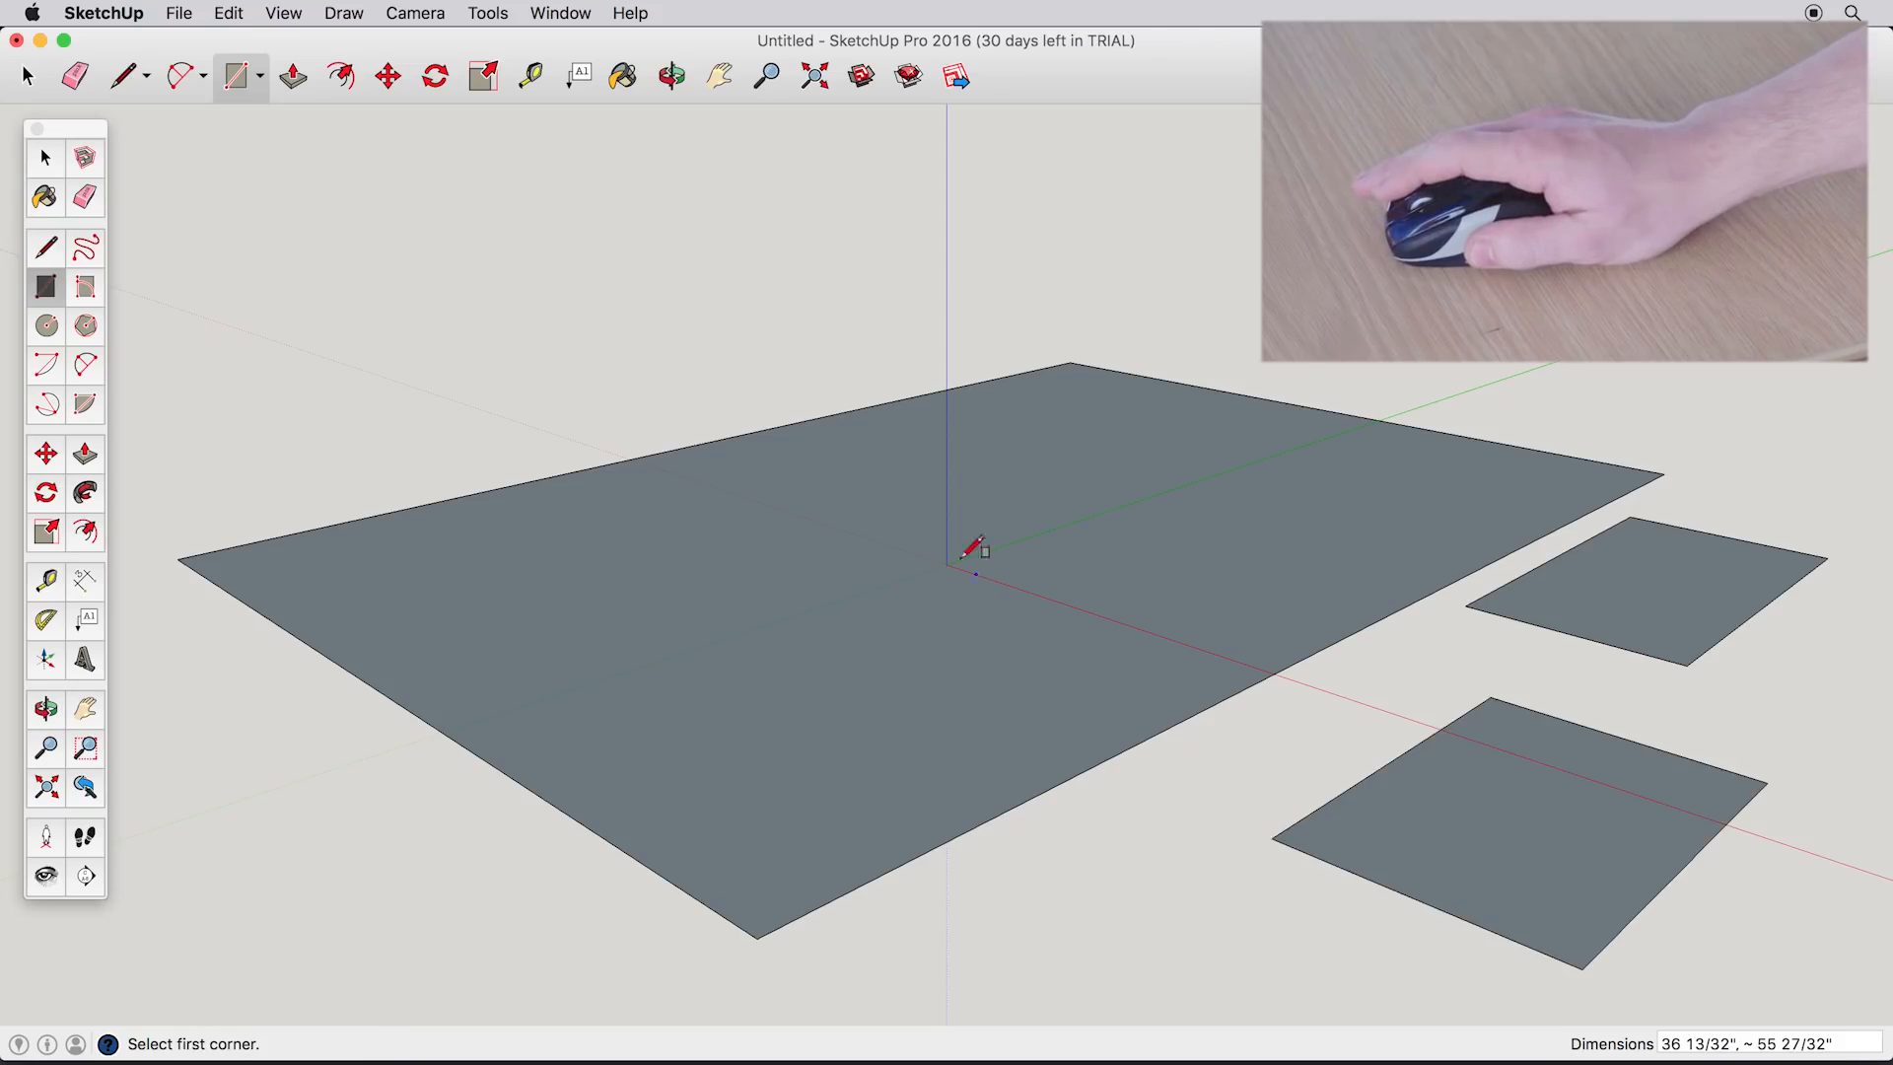
left_click(831, 395)
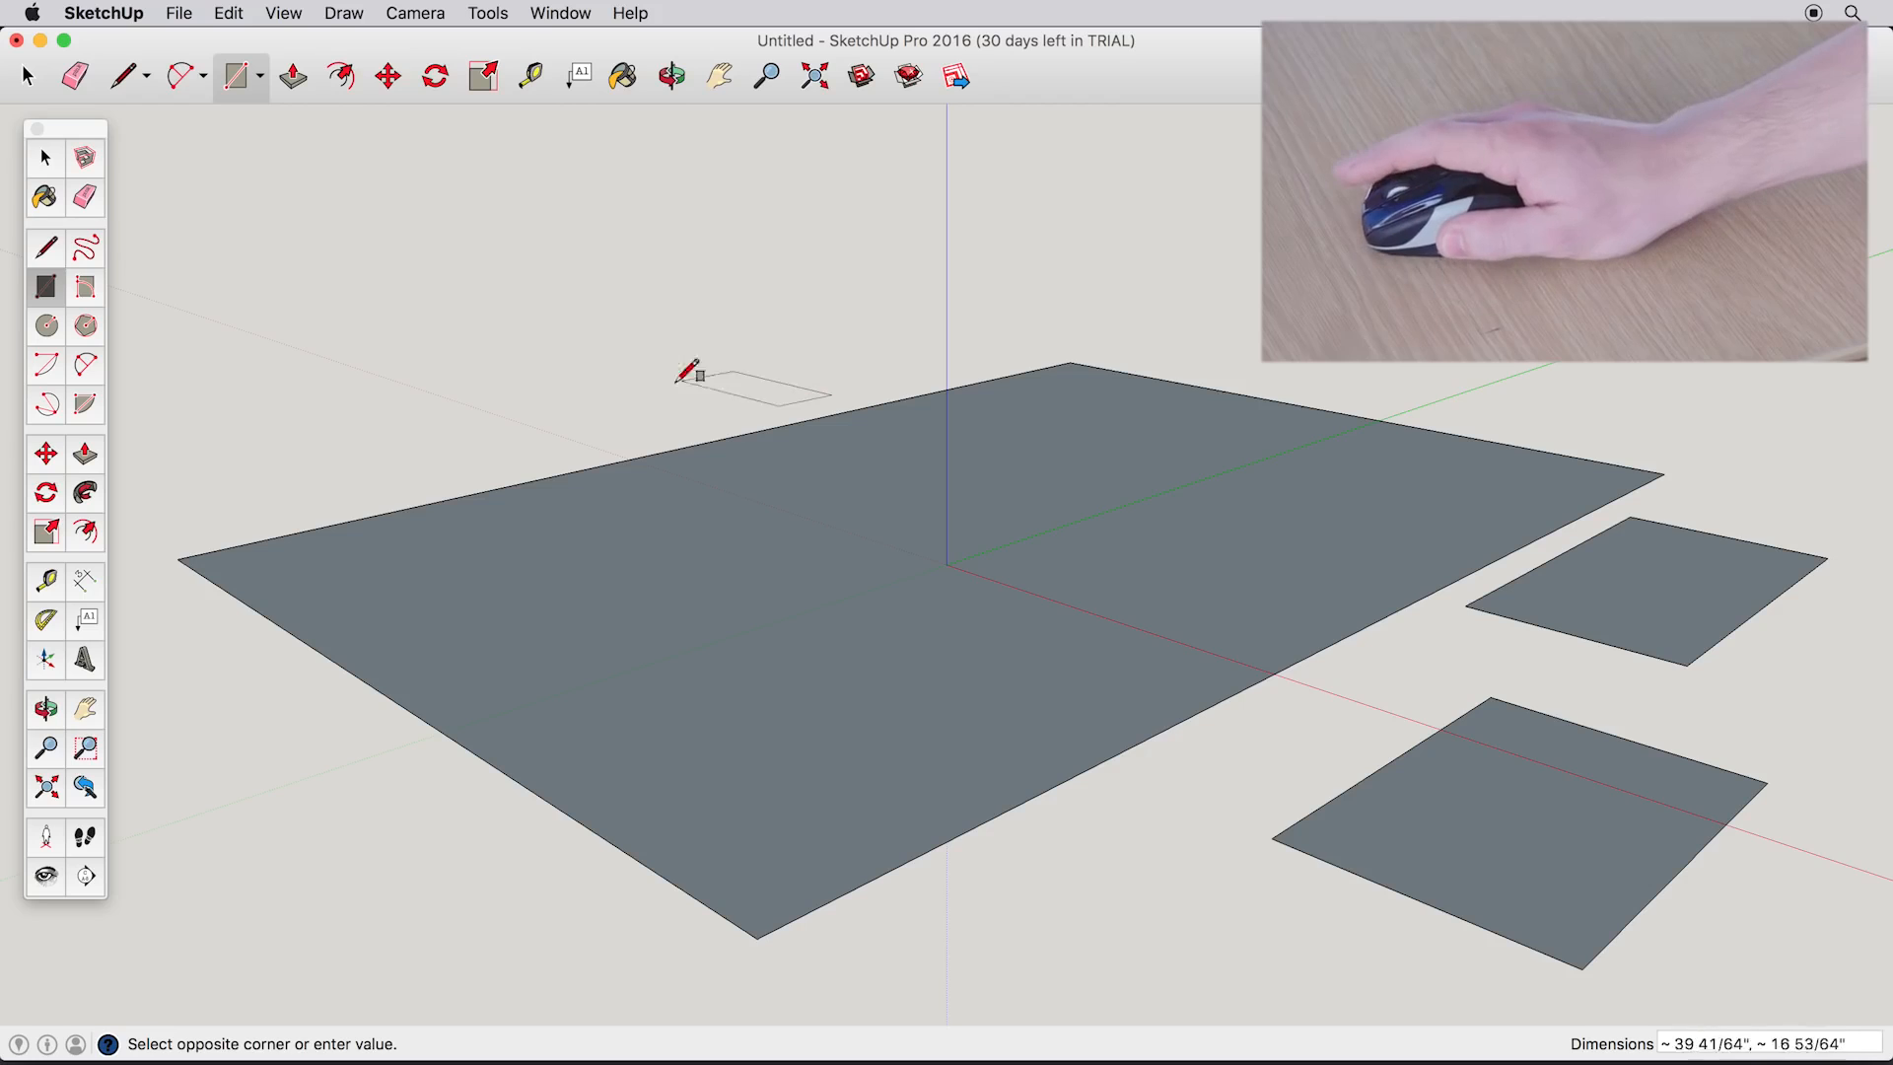
left_click(548, 376)
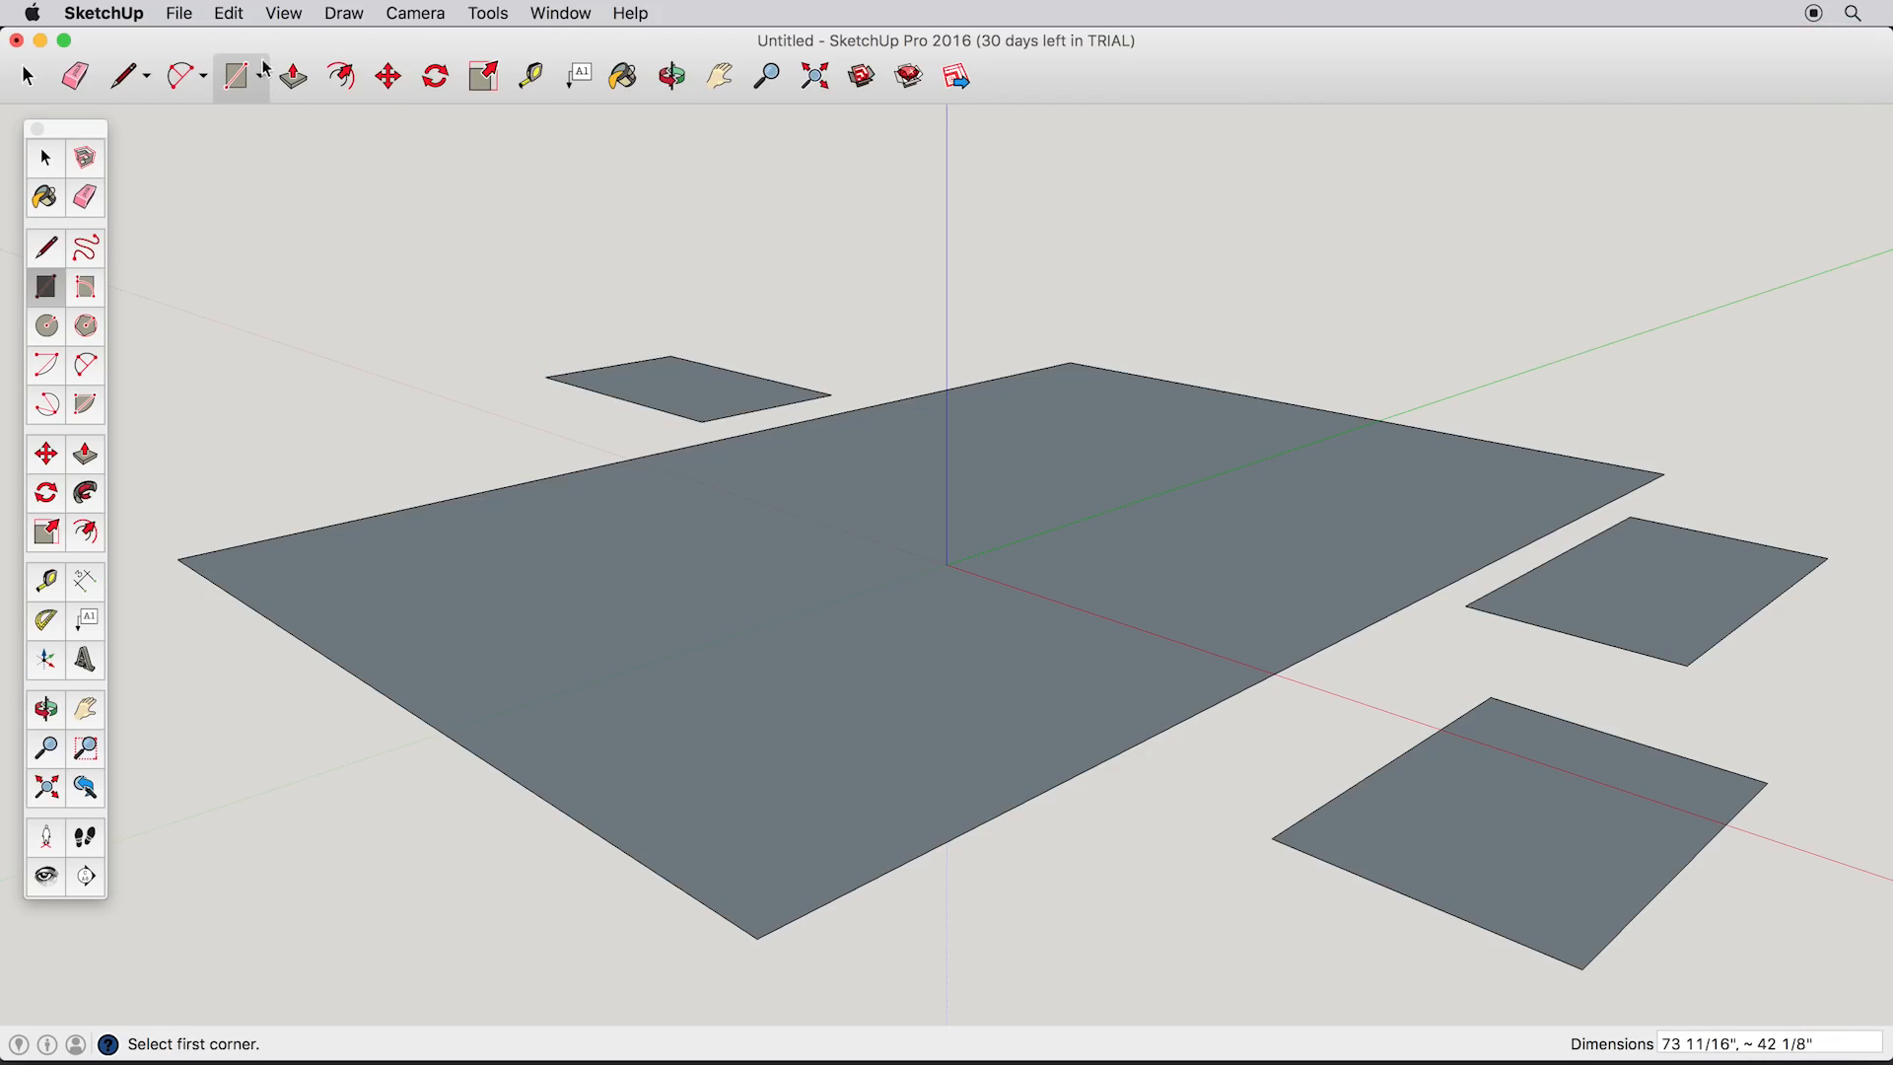
Step: Undo all four drawn rectangles so the model is empty
left_click(230, 14)
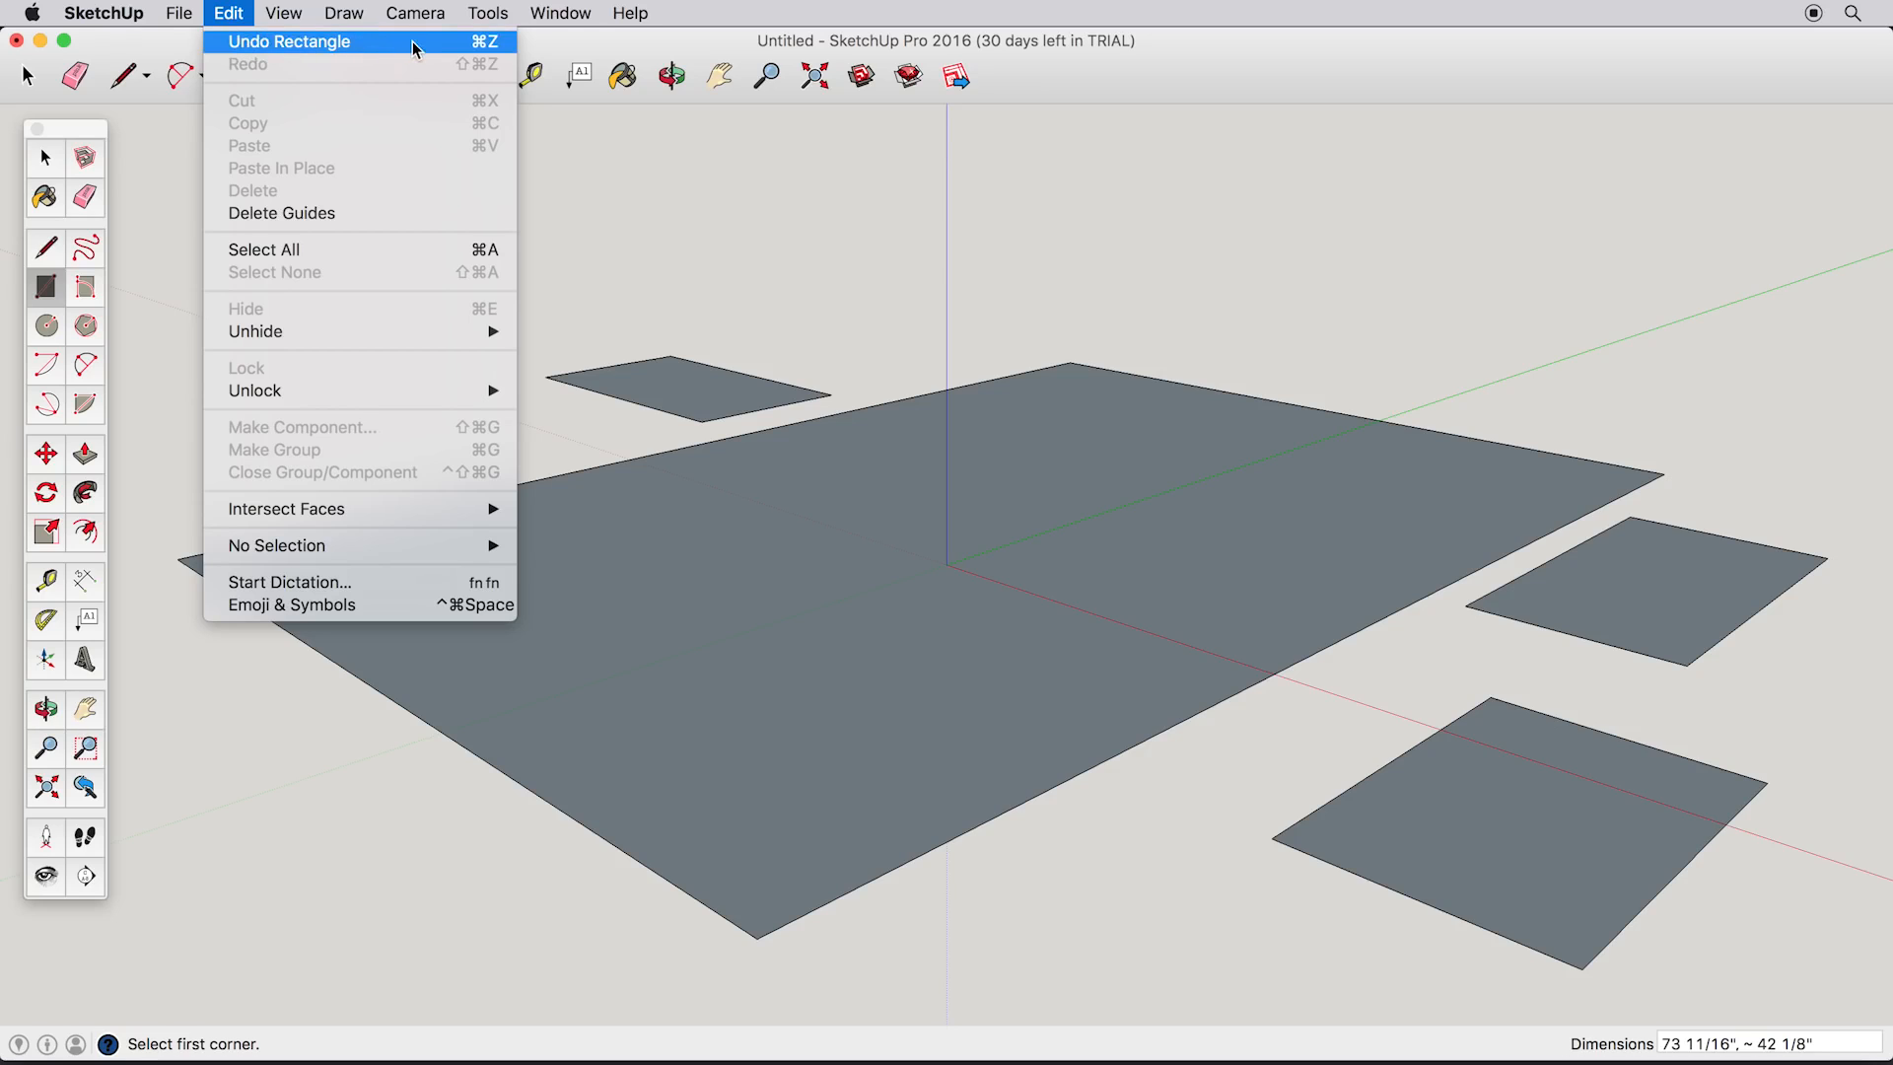
left_click(414, 44)
left_click(229, 13)
left_click(408, 44)
left_click(229, 13)
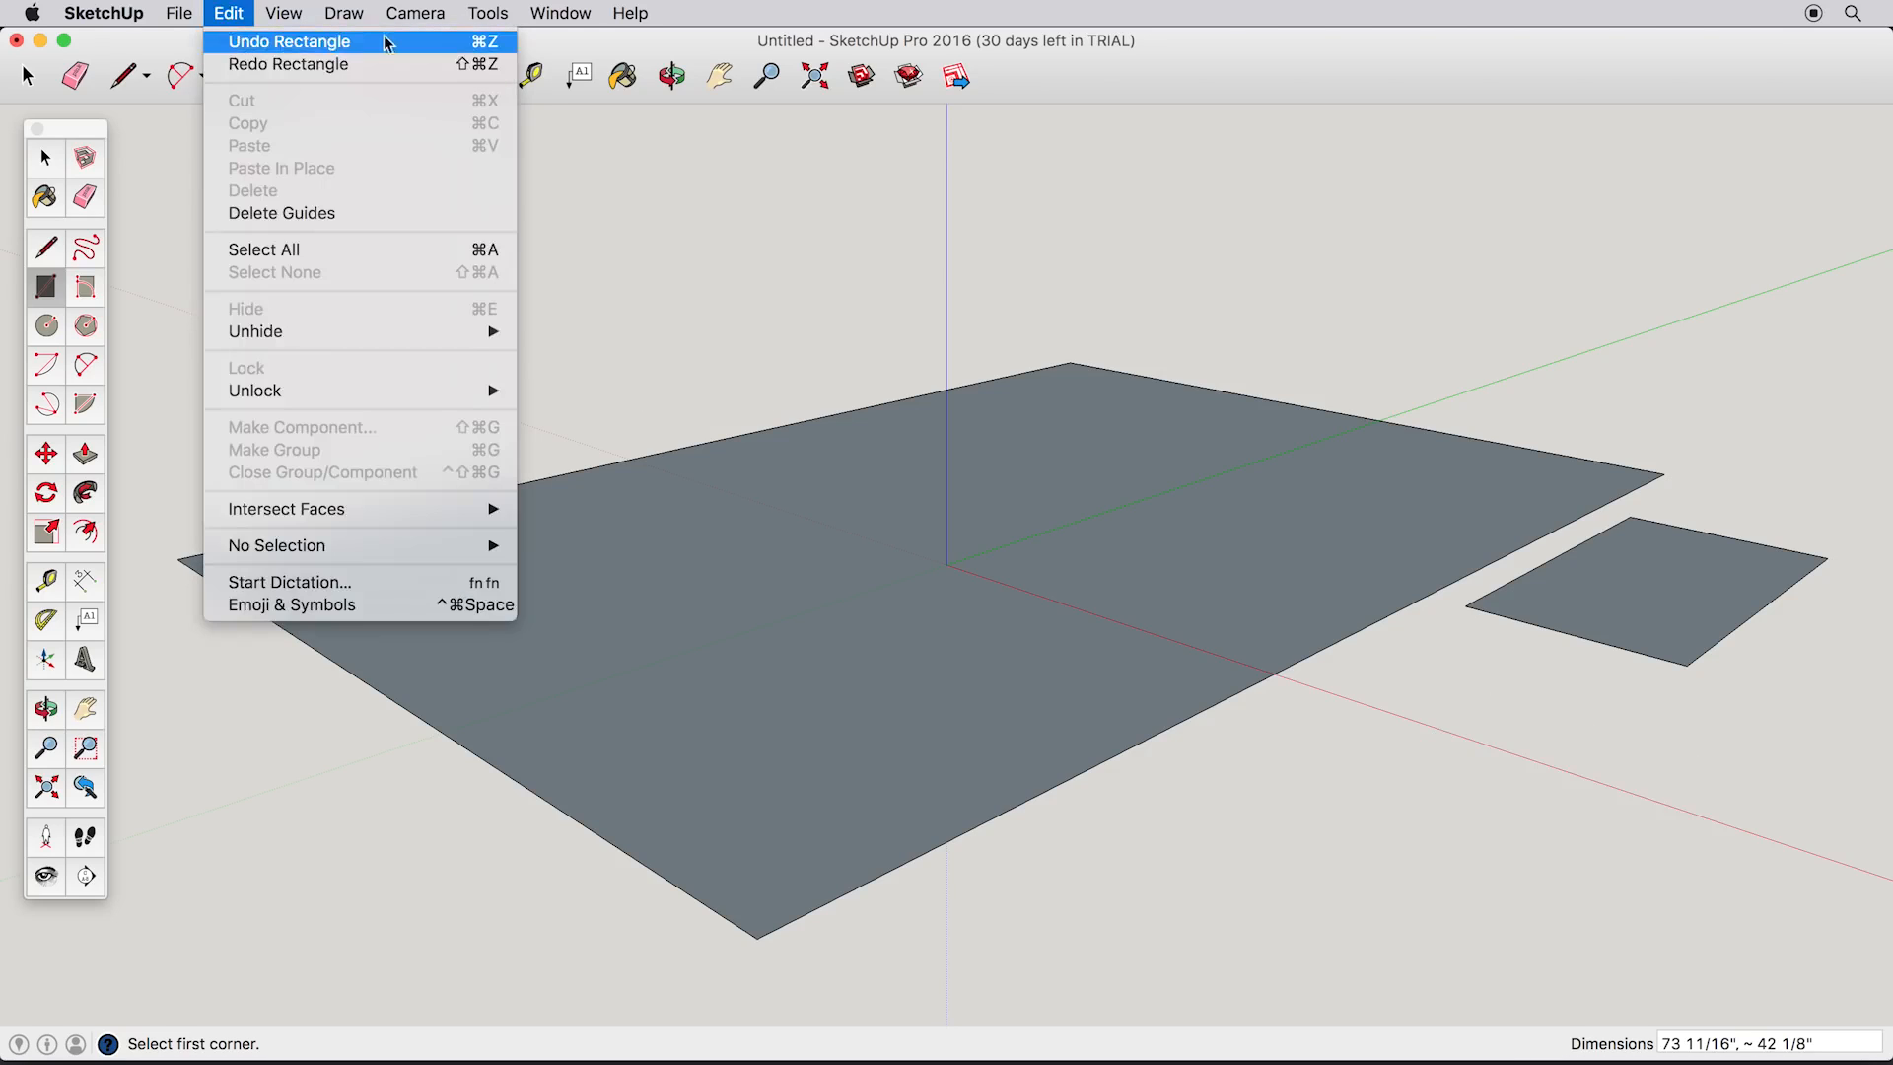
left_click(408, 43)
left_click(230, 13)
left_click(407, 43)
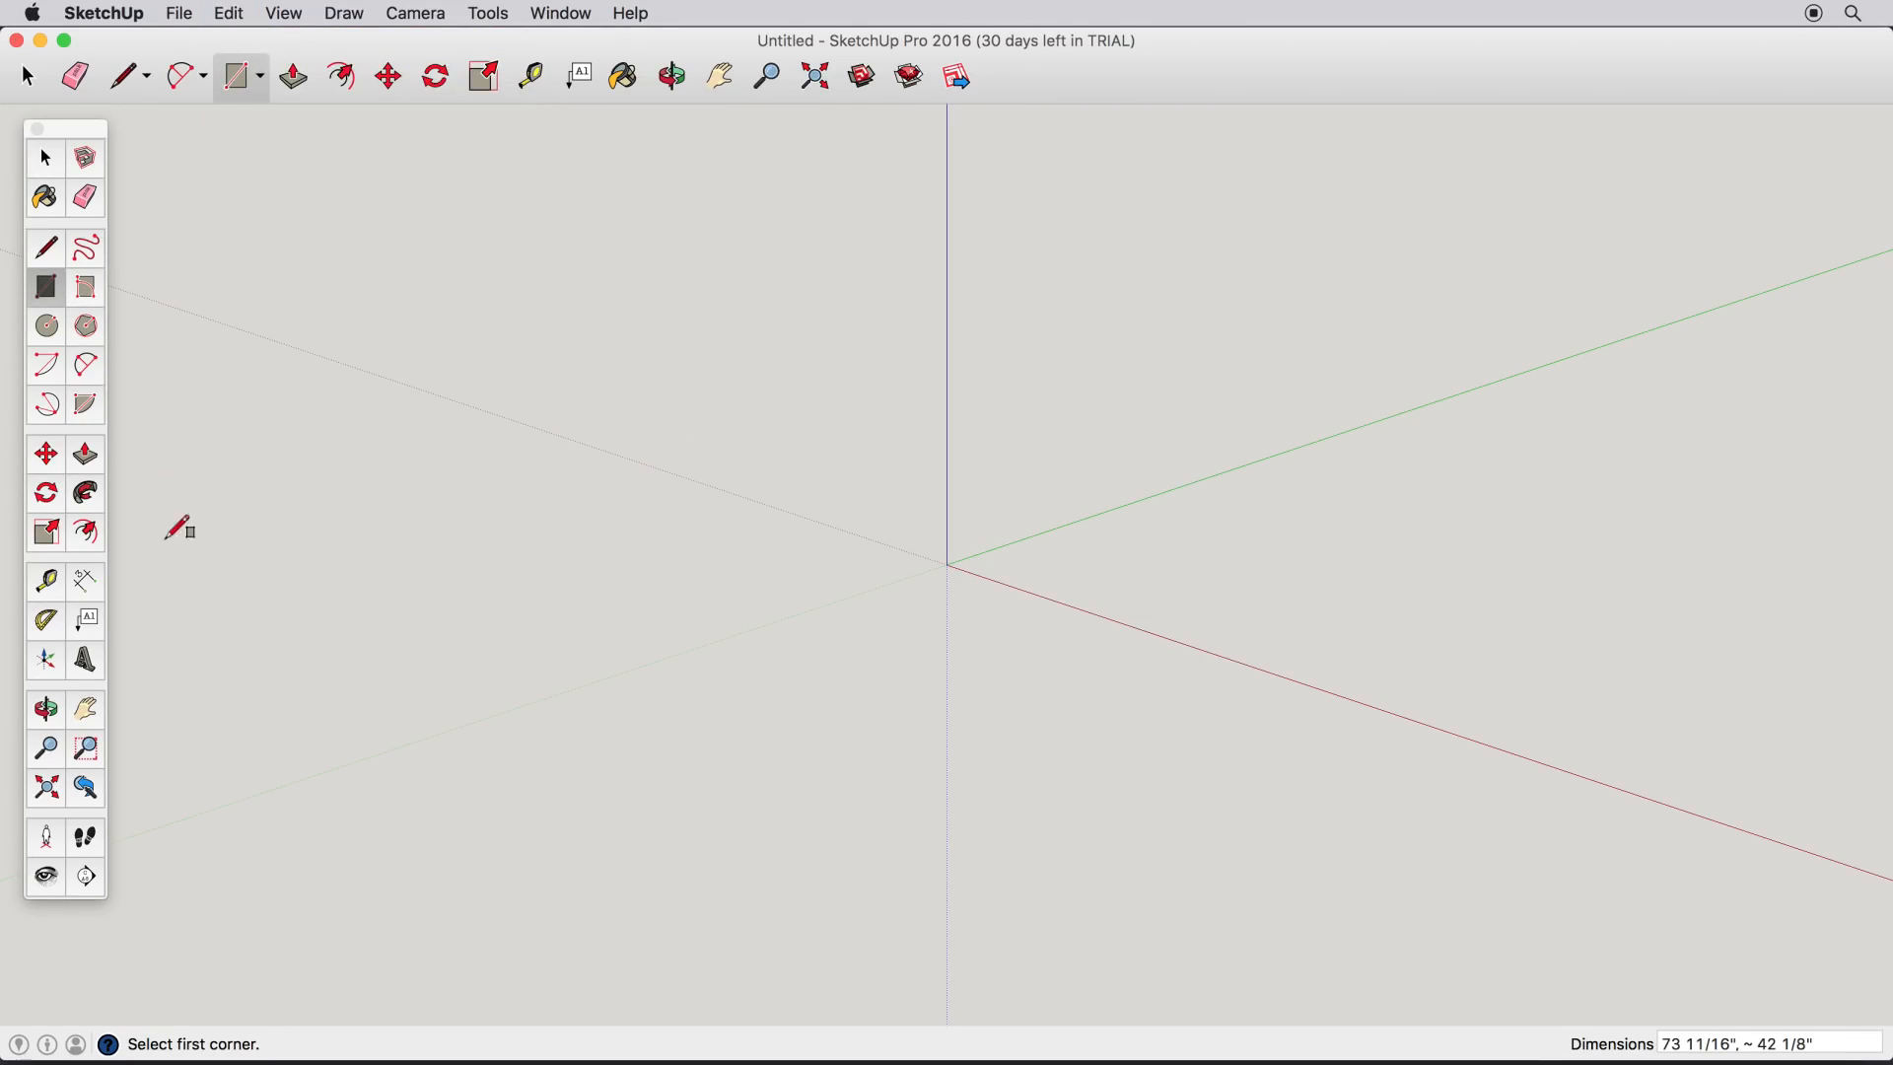
Step: Draw a ground rectangle about 175 by 271 inches across the origin and pull it up about 65 inches into a box
left_click(158, 556)
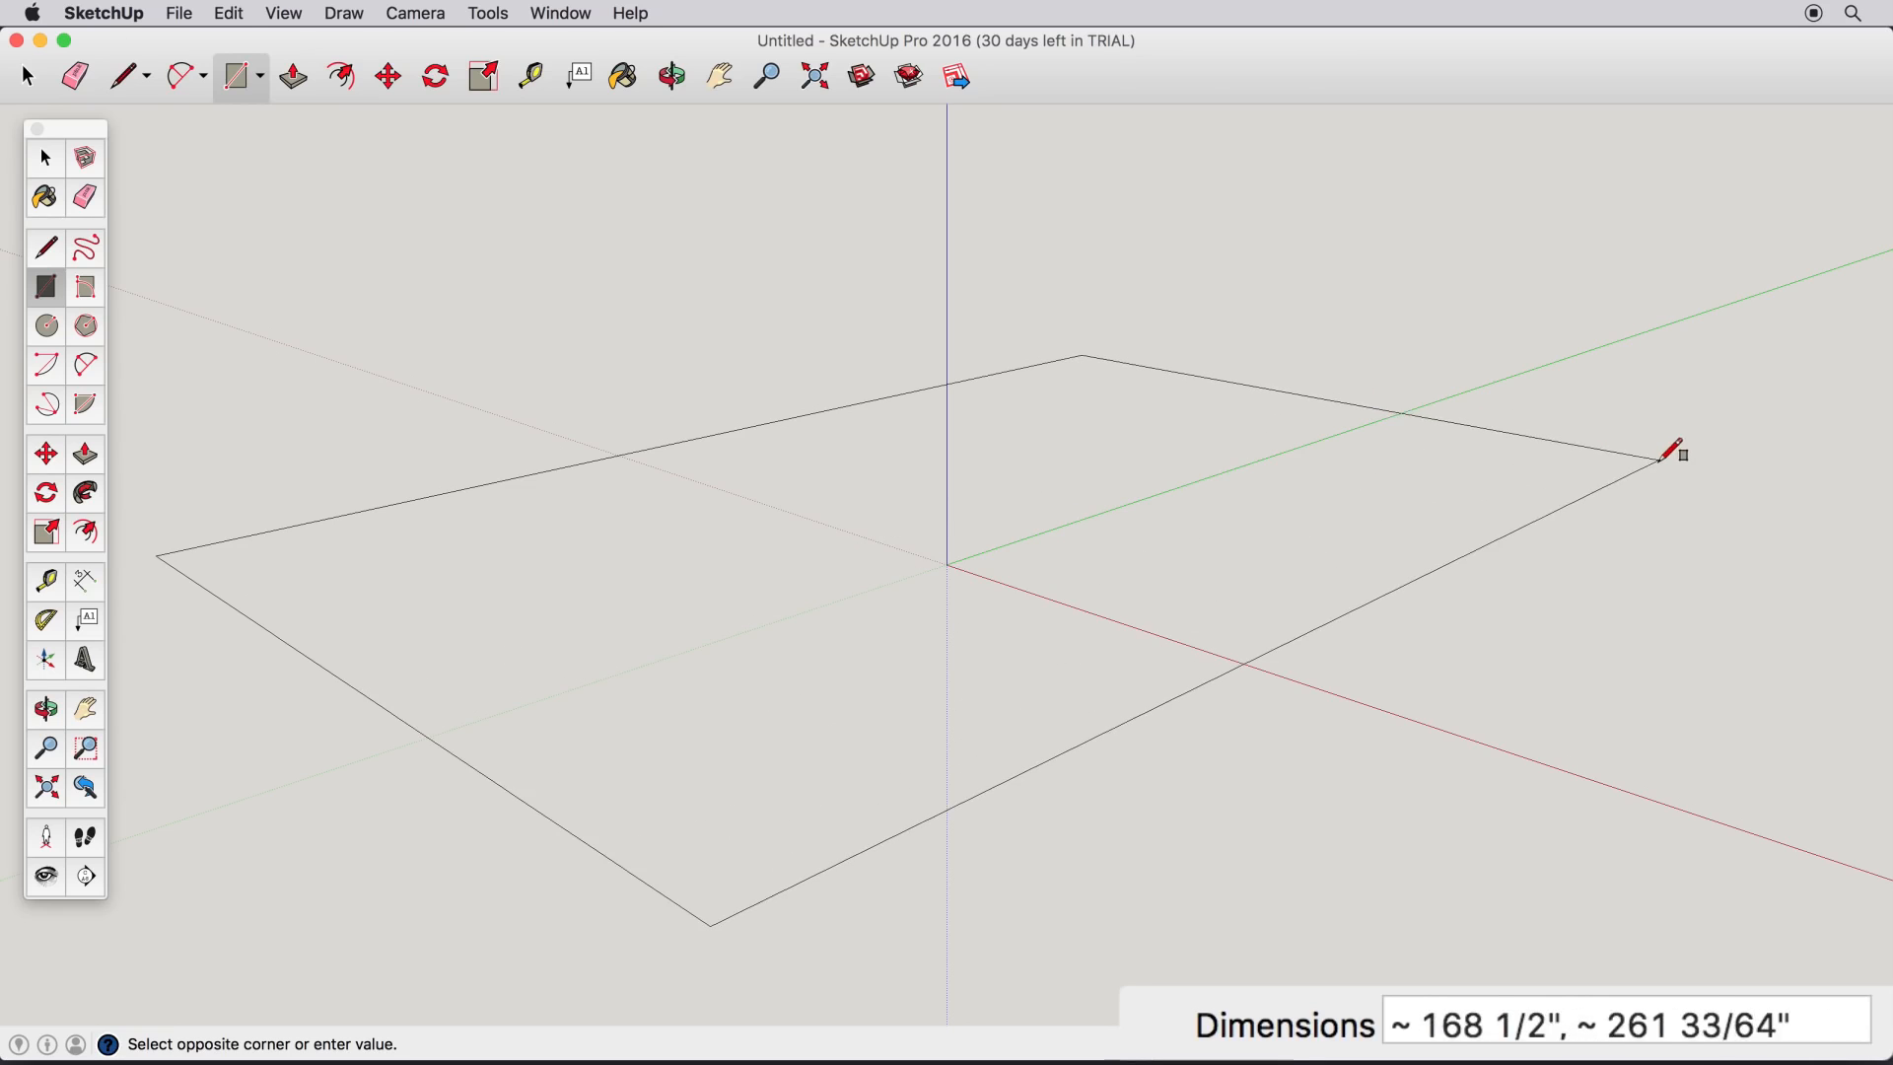
left_click(1709, 458)
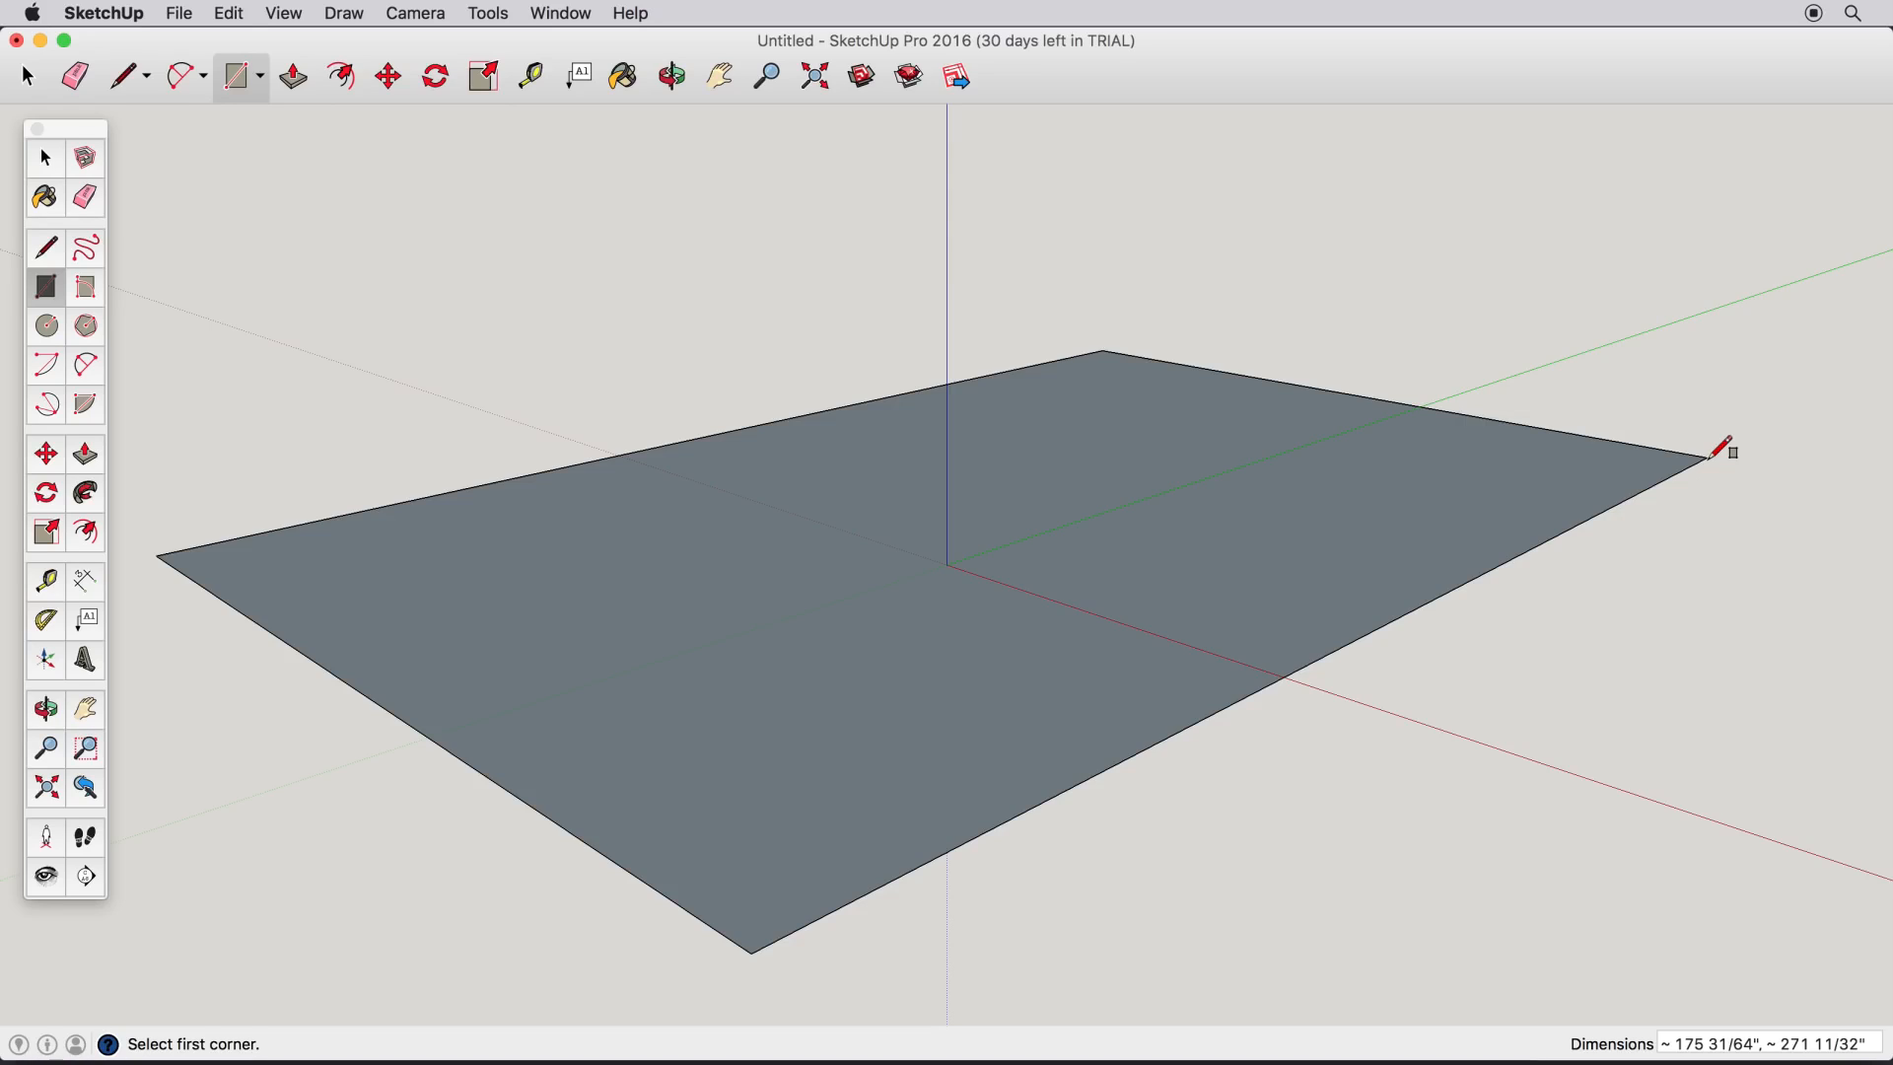
left_click(83, 461)
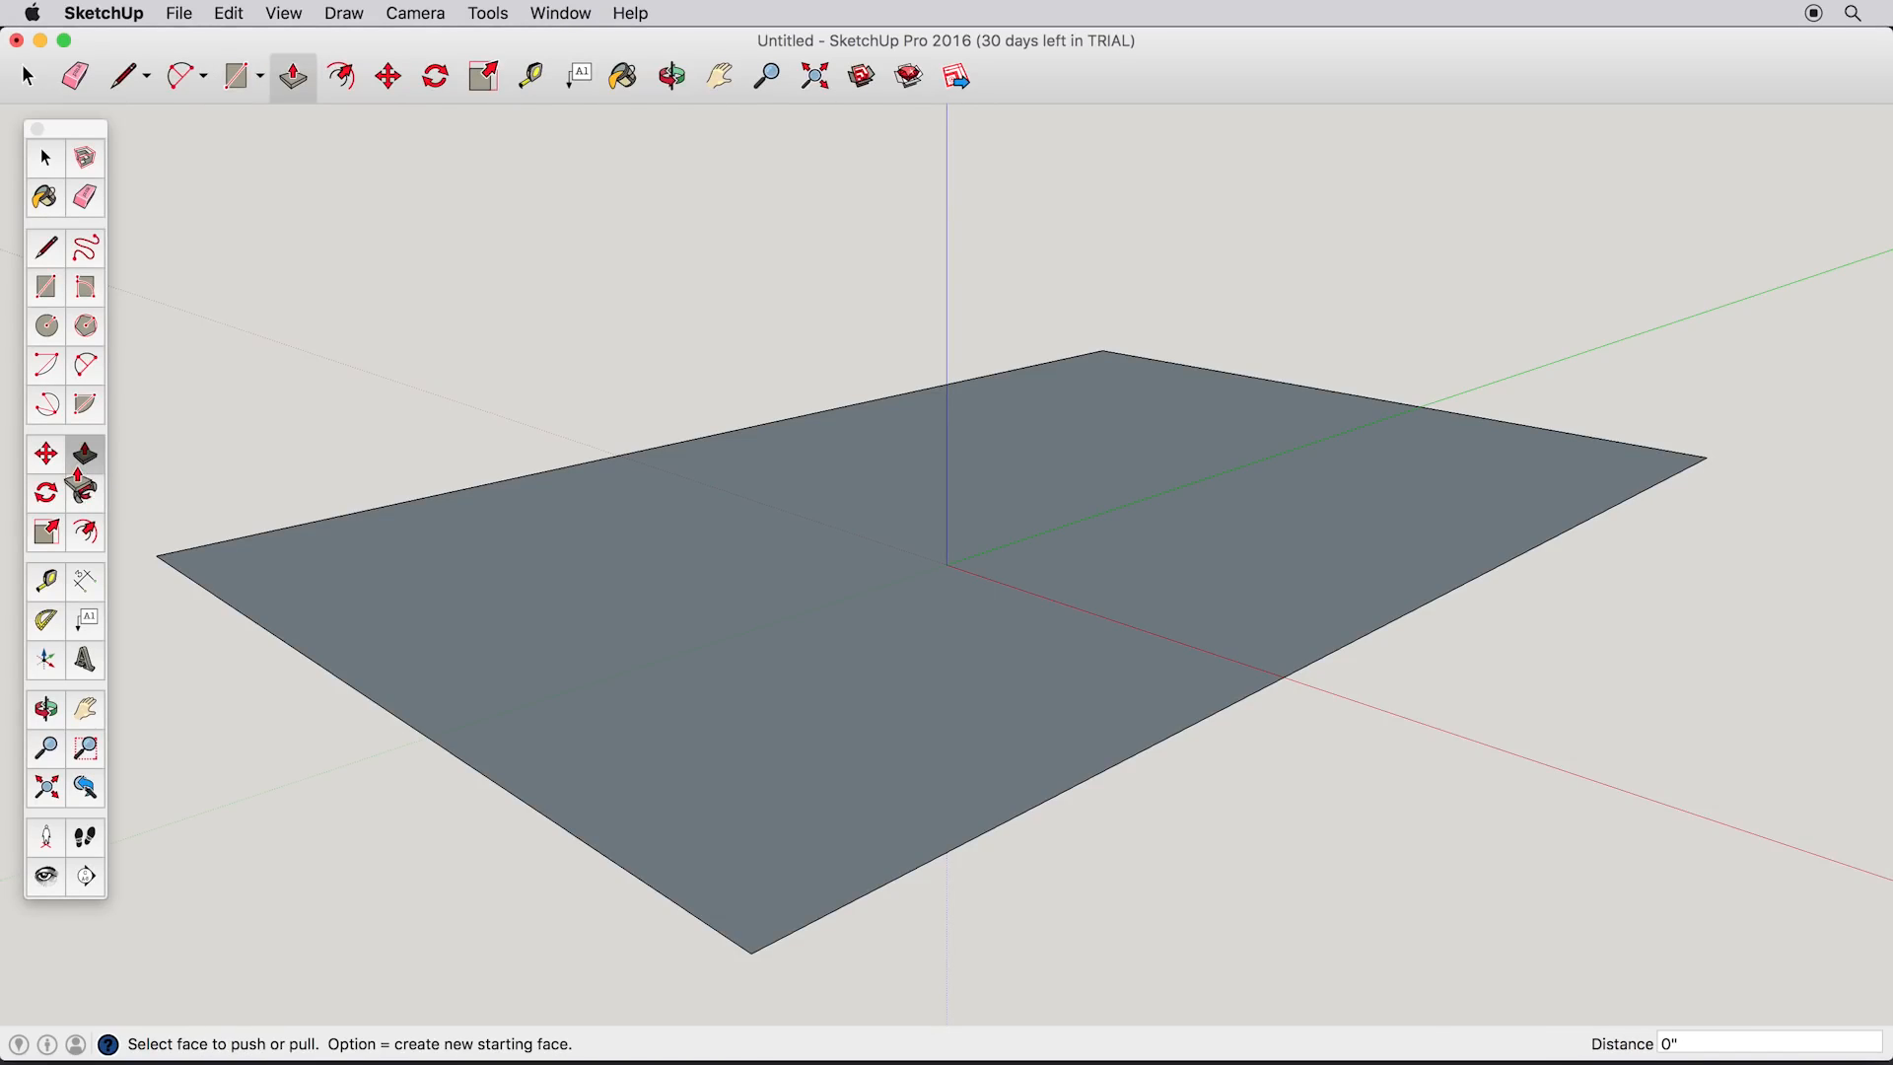
left_click(968, 626)
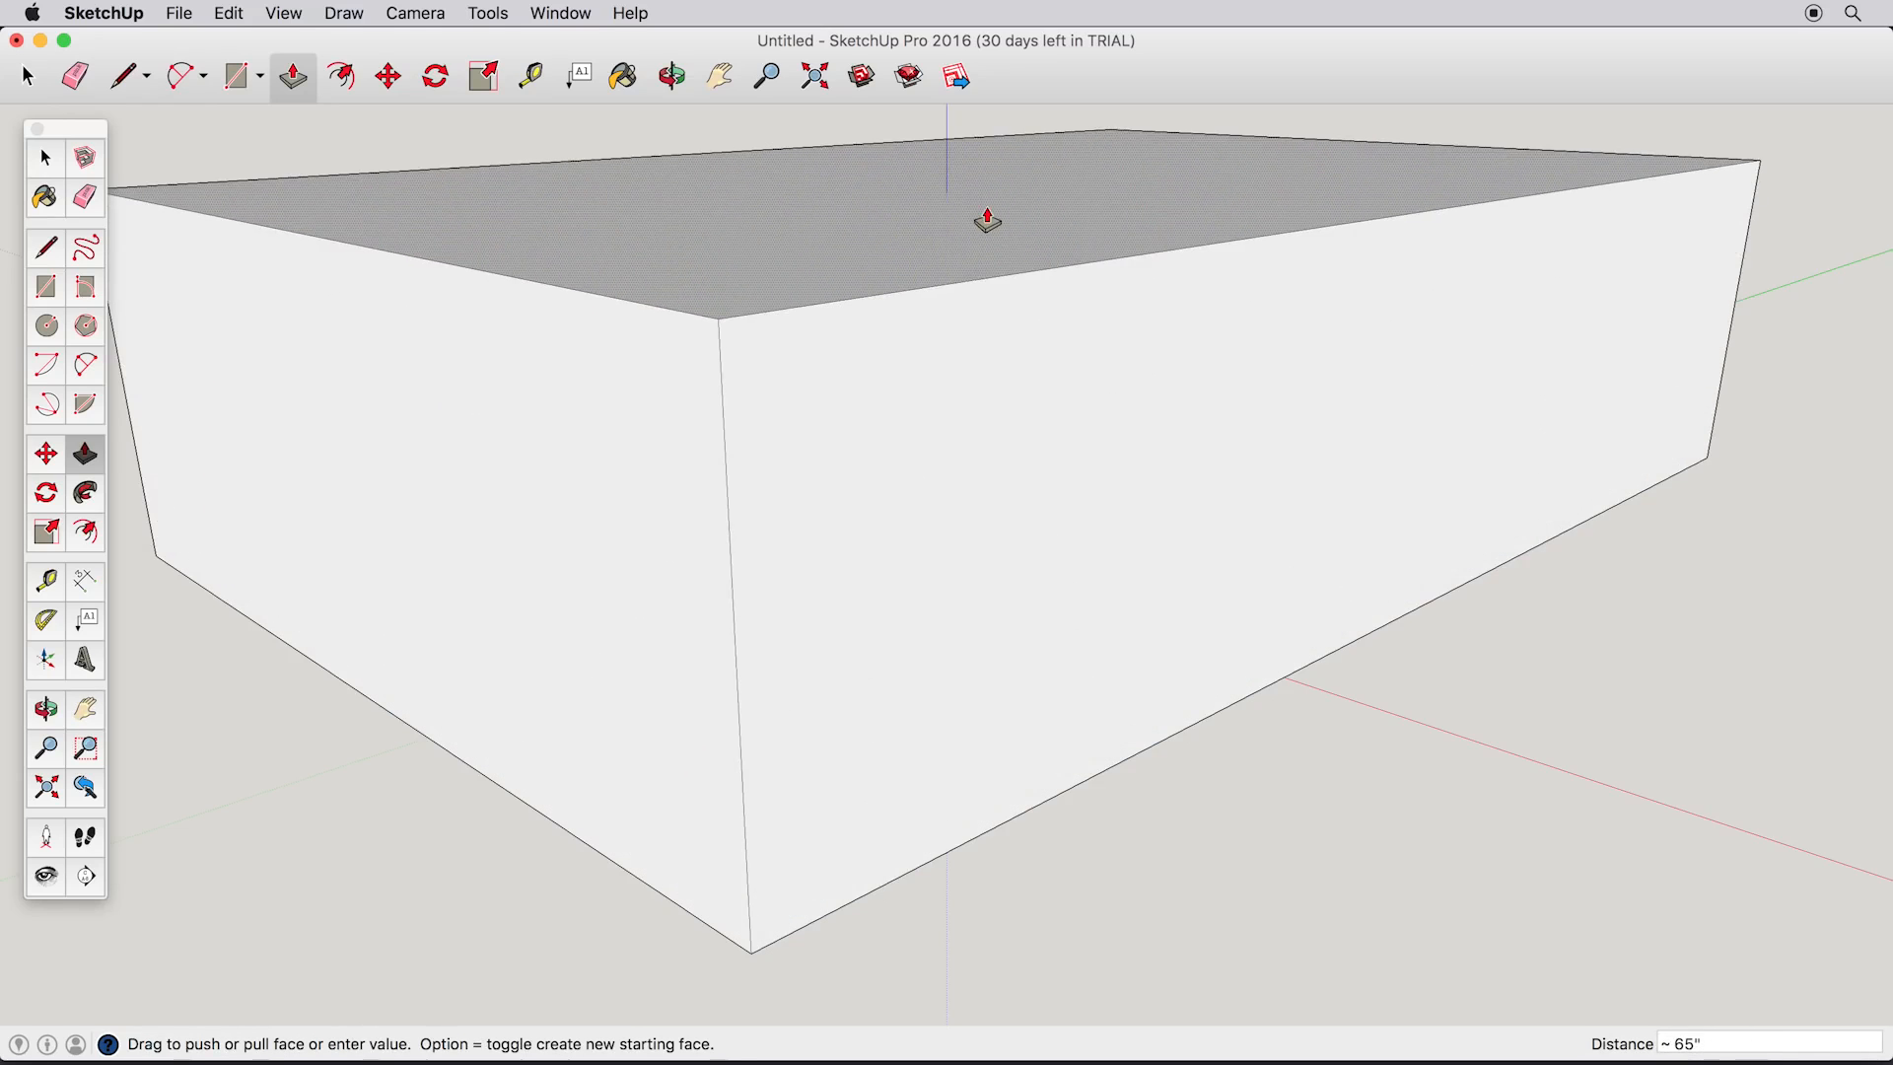
left_click(987, 221)
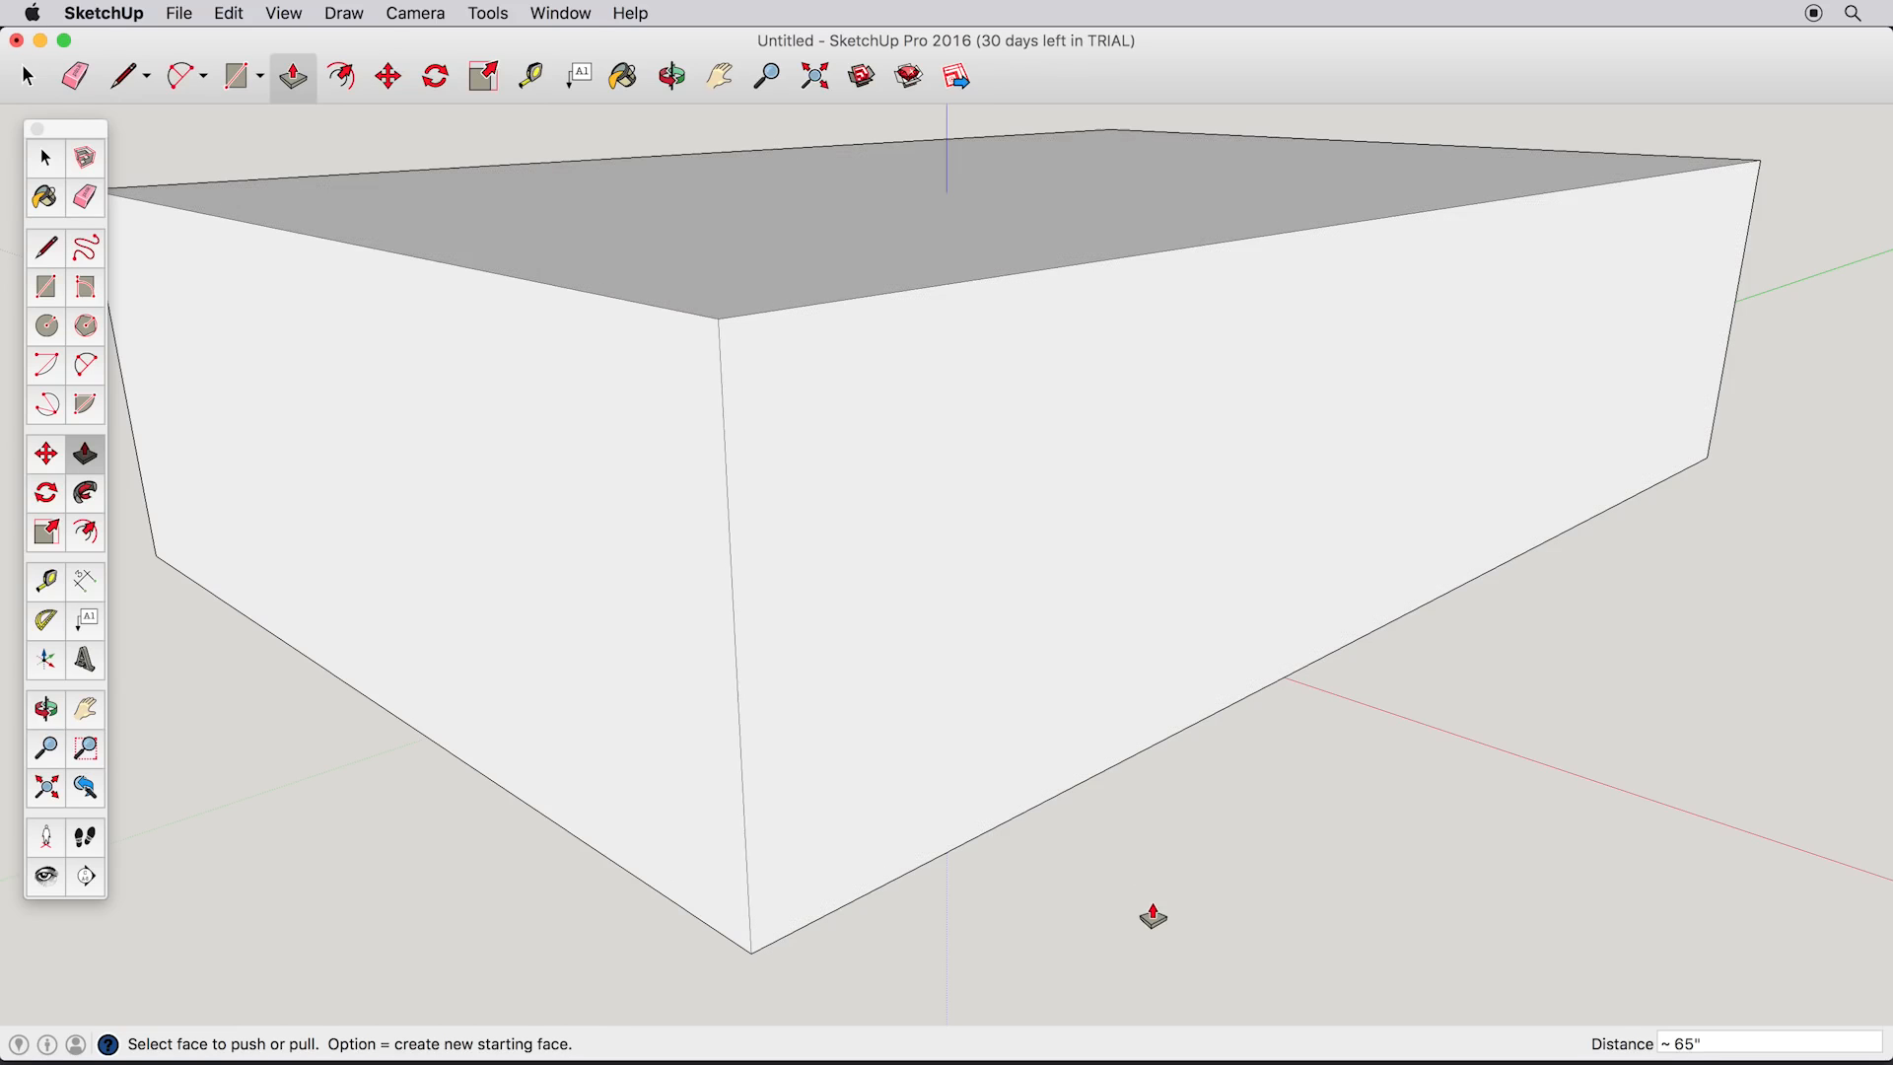
Step: Pull the box's long front face out about 1.4 inches and push the short front face in about 36 inches
left_click(884, 680)
left_click(893, 680)
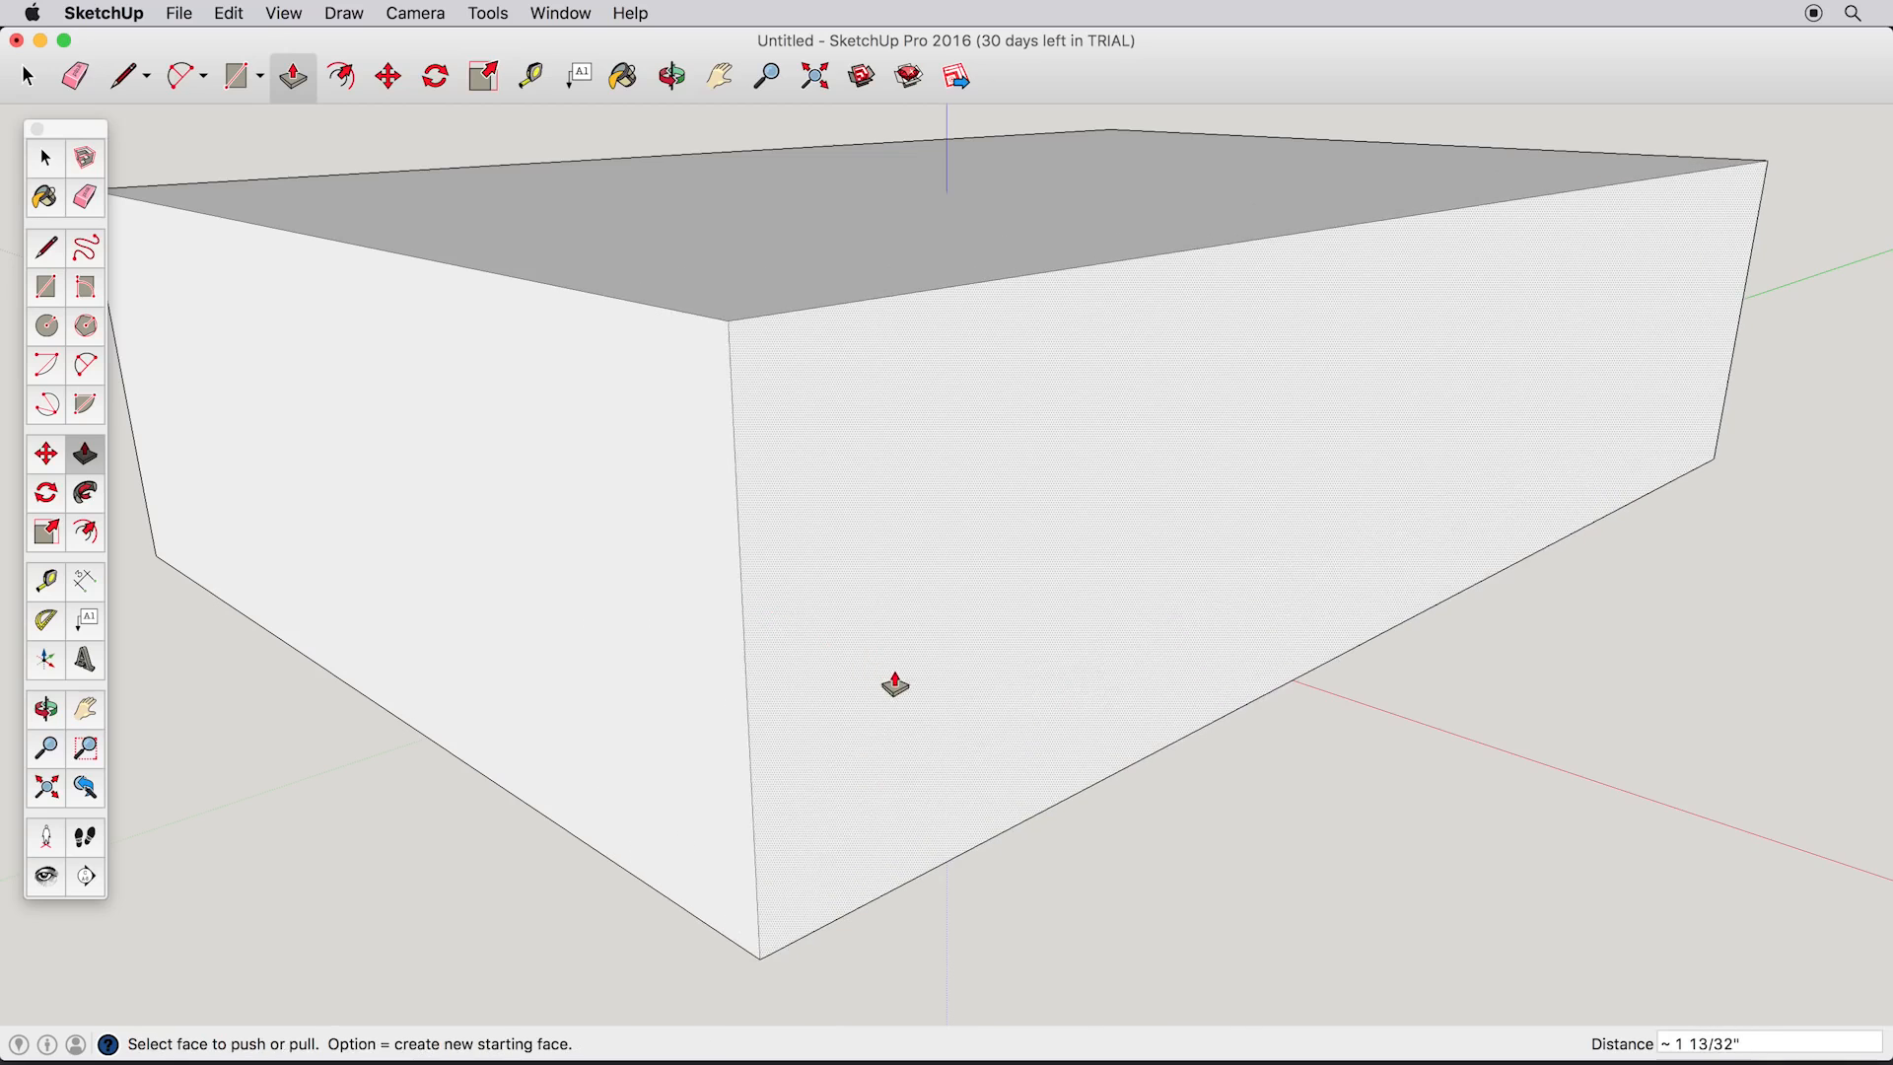
left_click(663, 682)
left_click(908, 621)
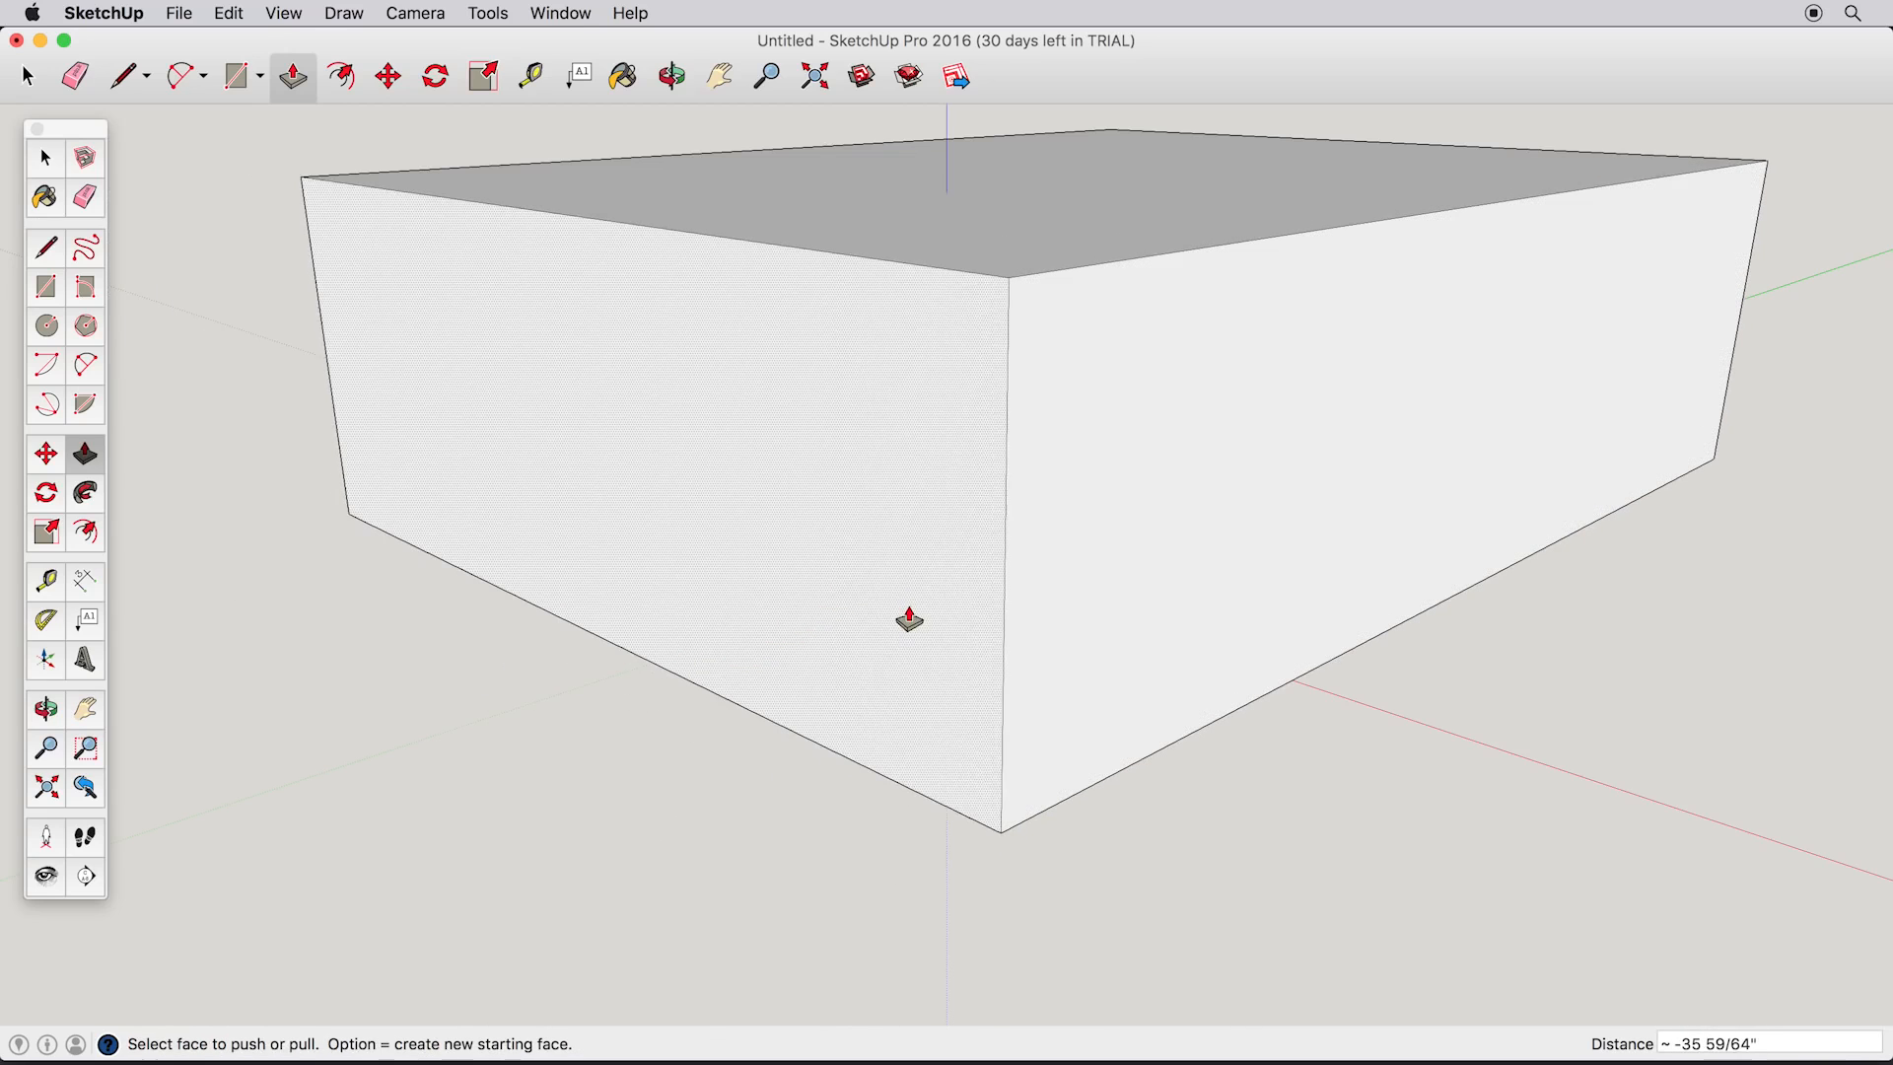
Step: Pull the box's short front face back outward and push the long front face in about 14.5 inches
left_click(873, 604)
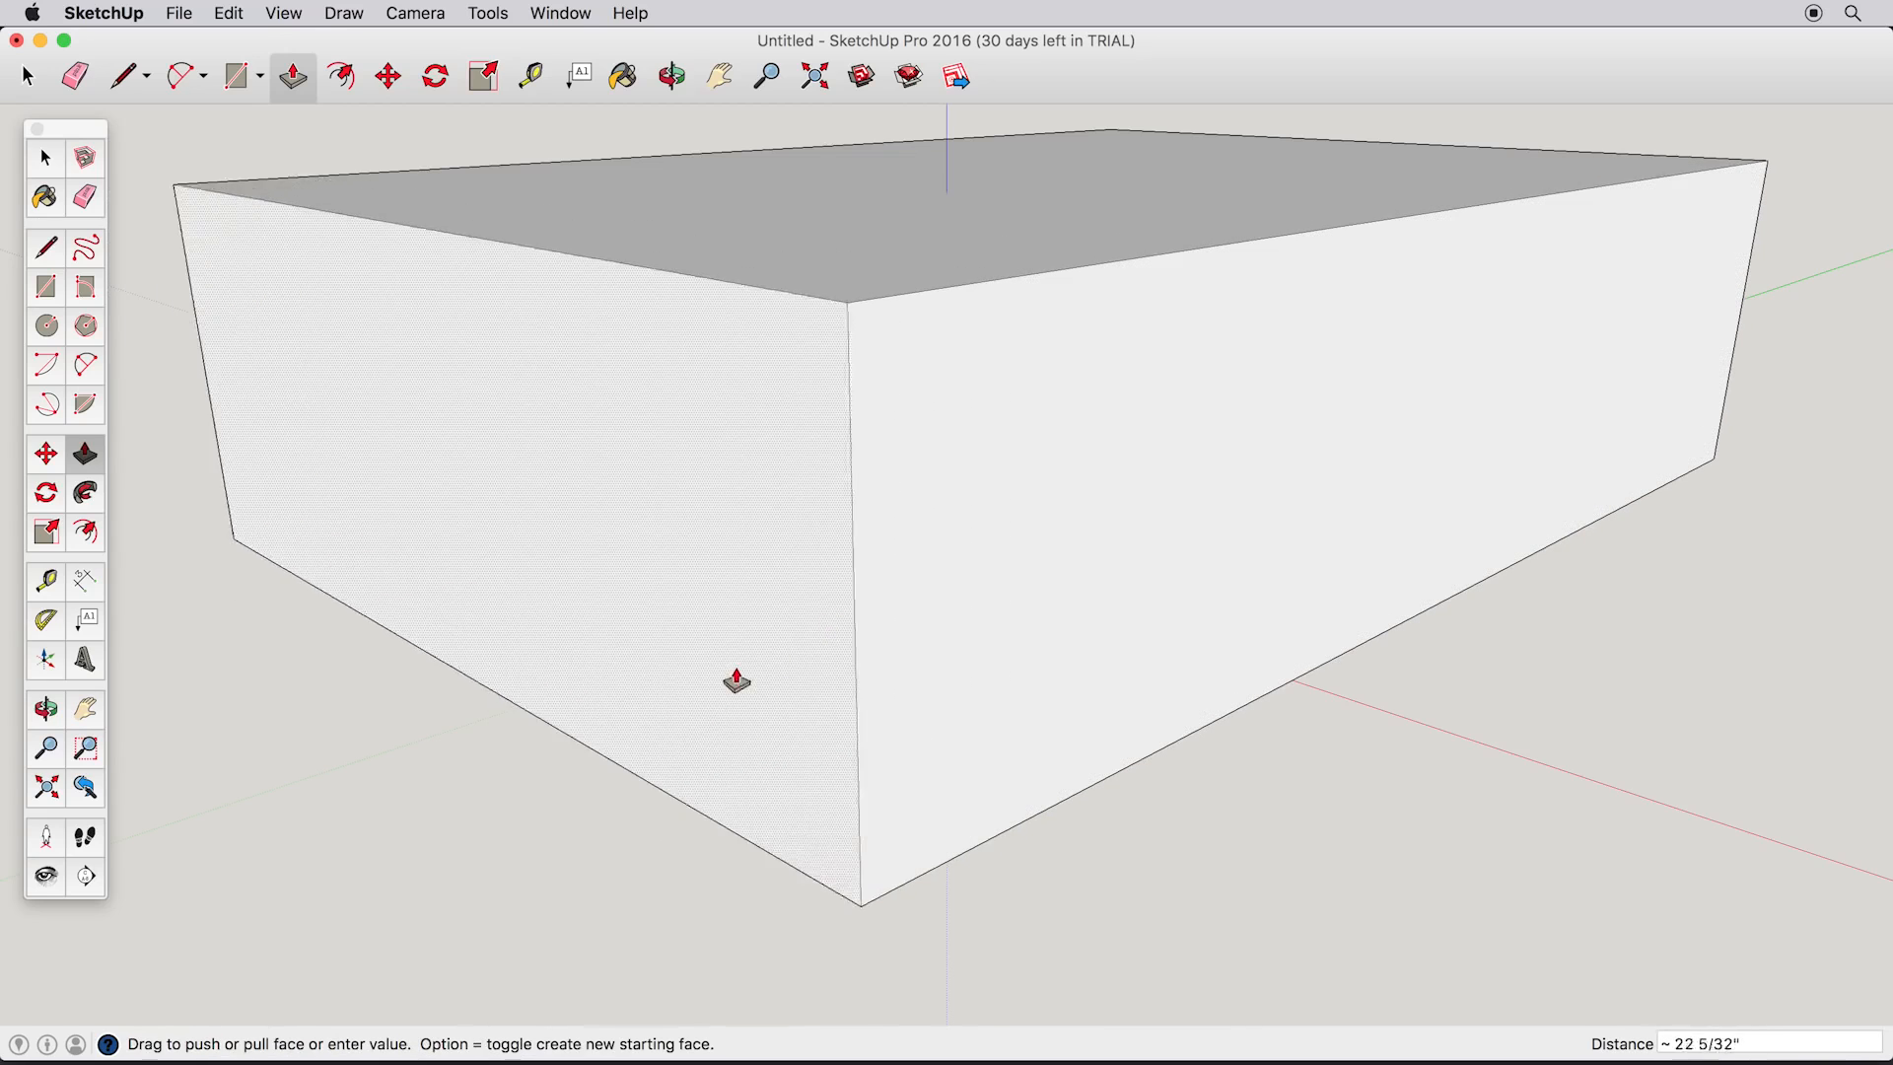
left_click(673, 710)
left_click(1268, 621)
left_click(1182, 605)
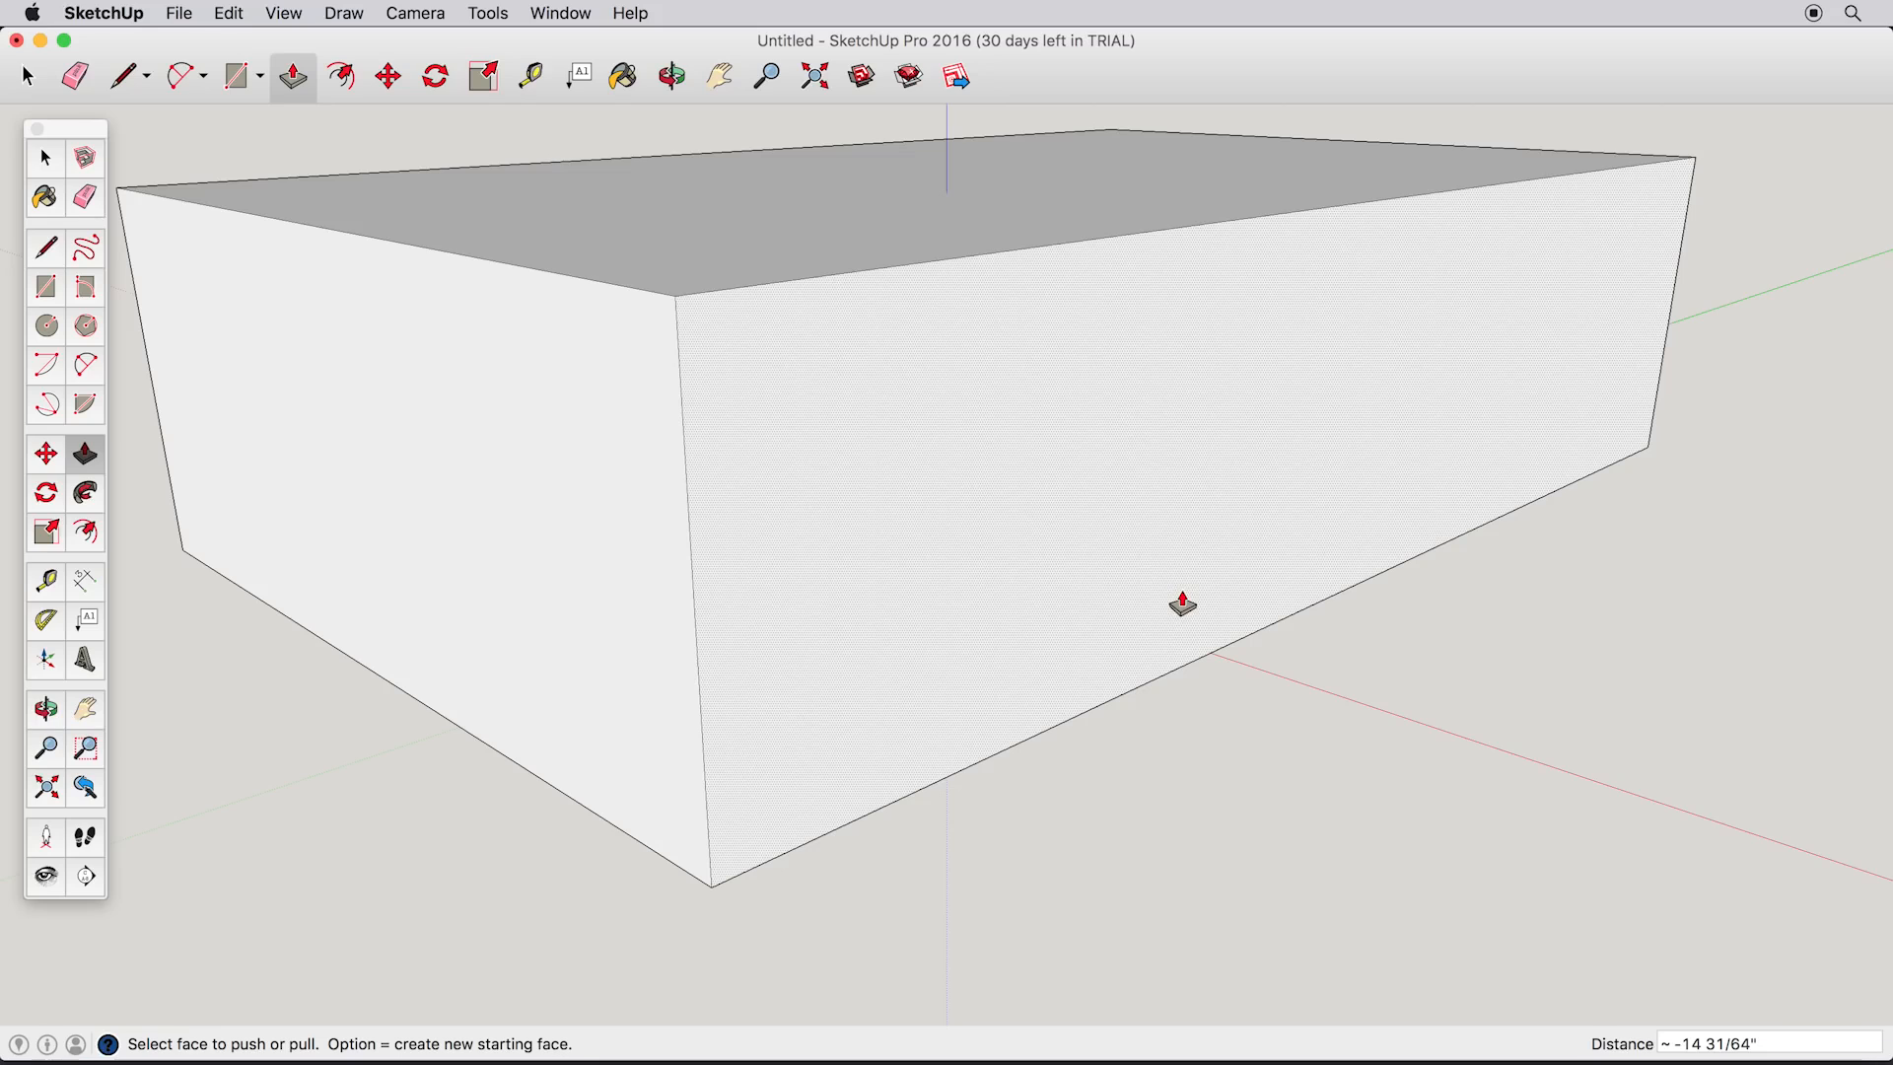
Step: Draw a rectangle about 113 by 62 inches from the long face's upper near corner and push it in about 141 inches
left_click(47, 288)
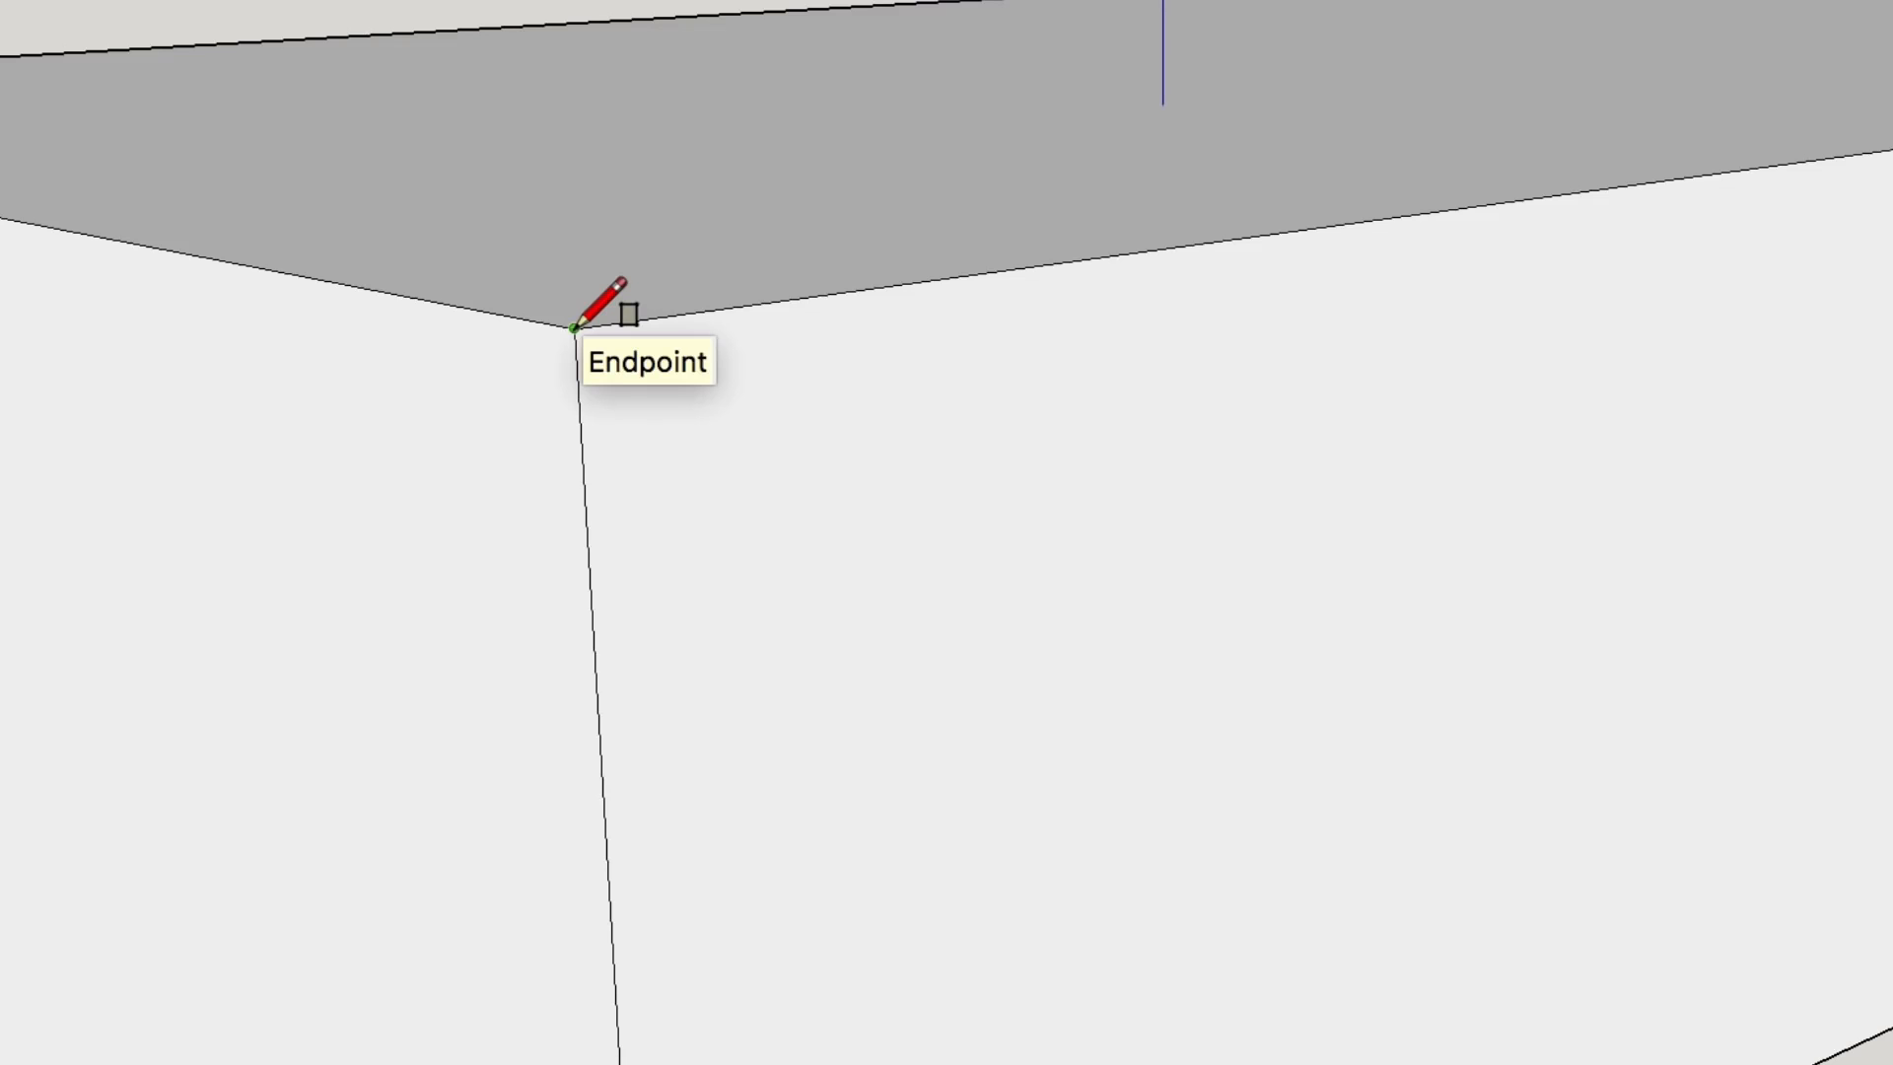
left_click(574, 327)
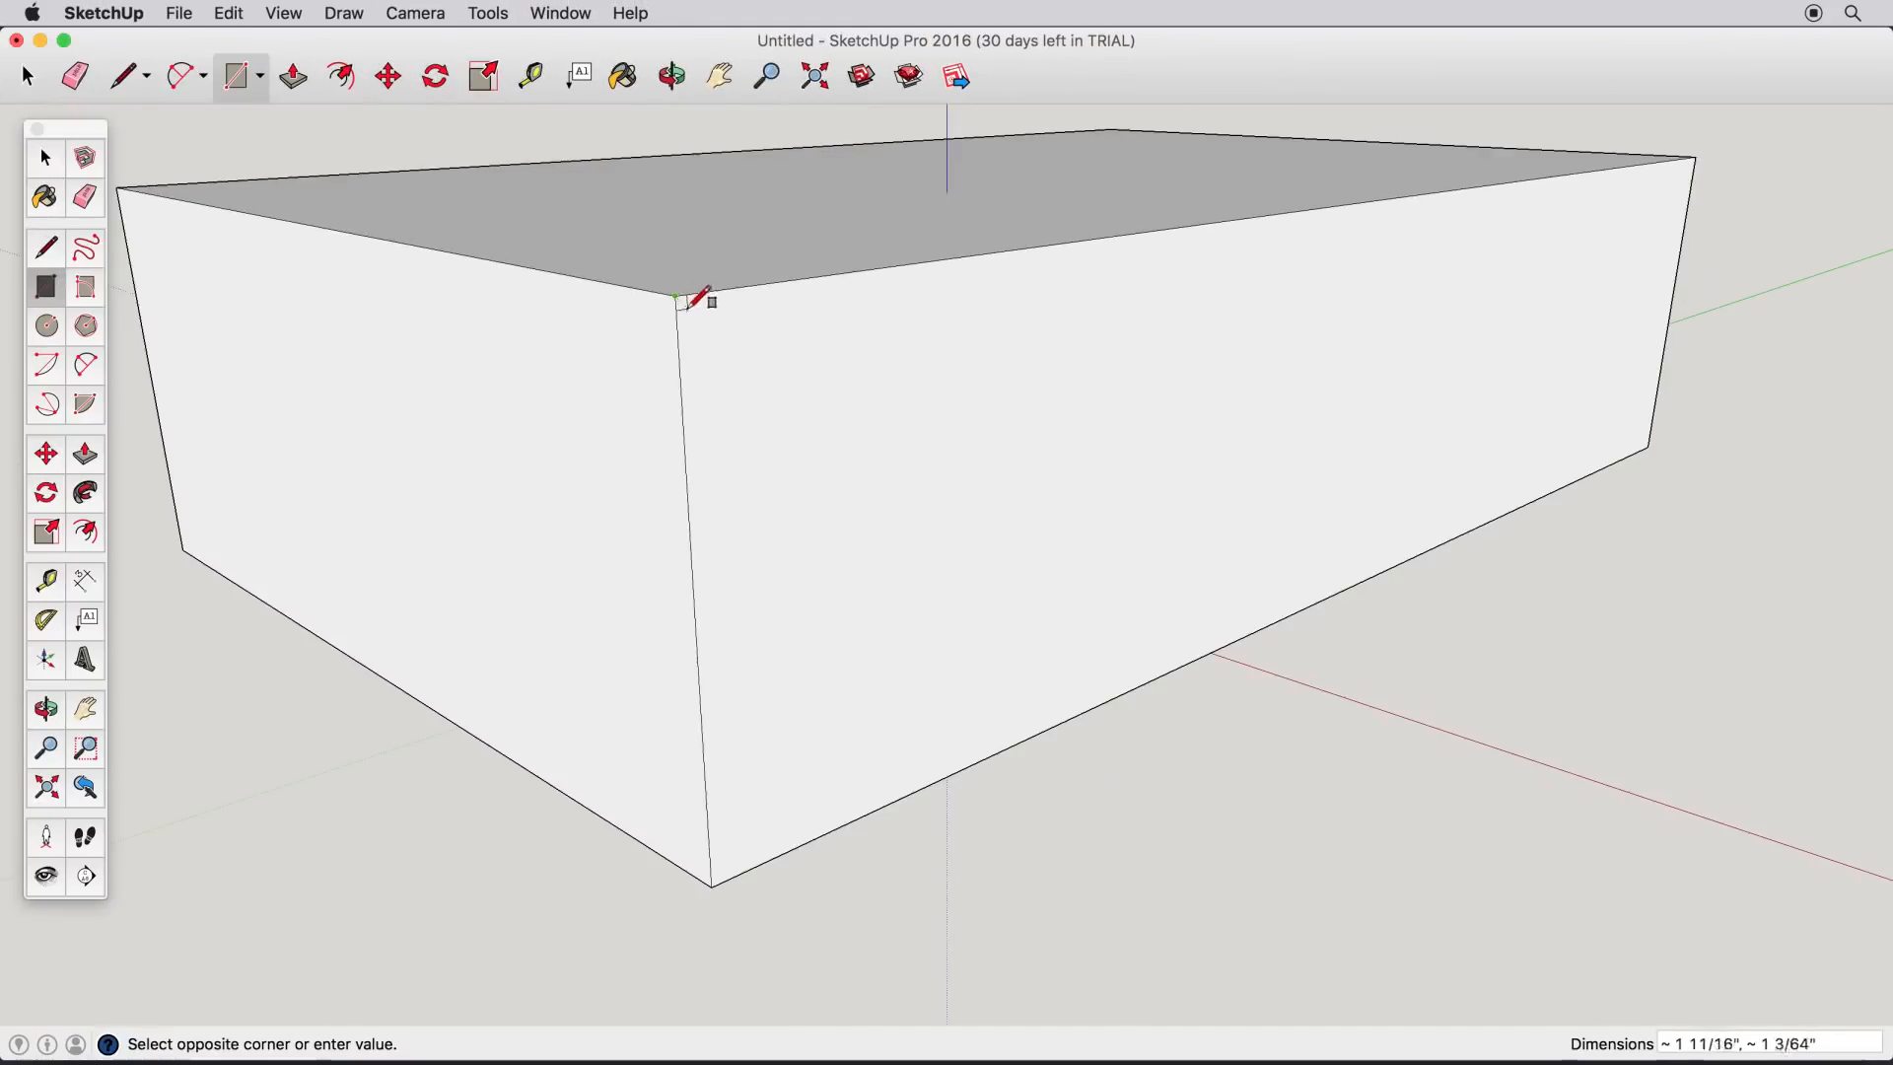
left_click(1282, 602)
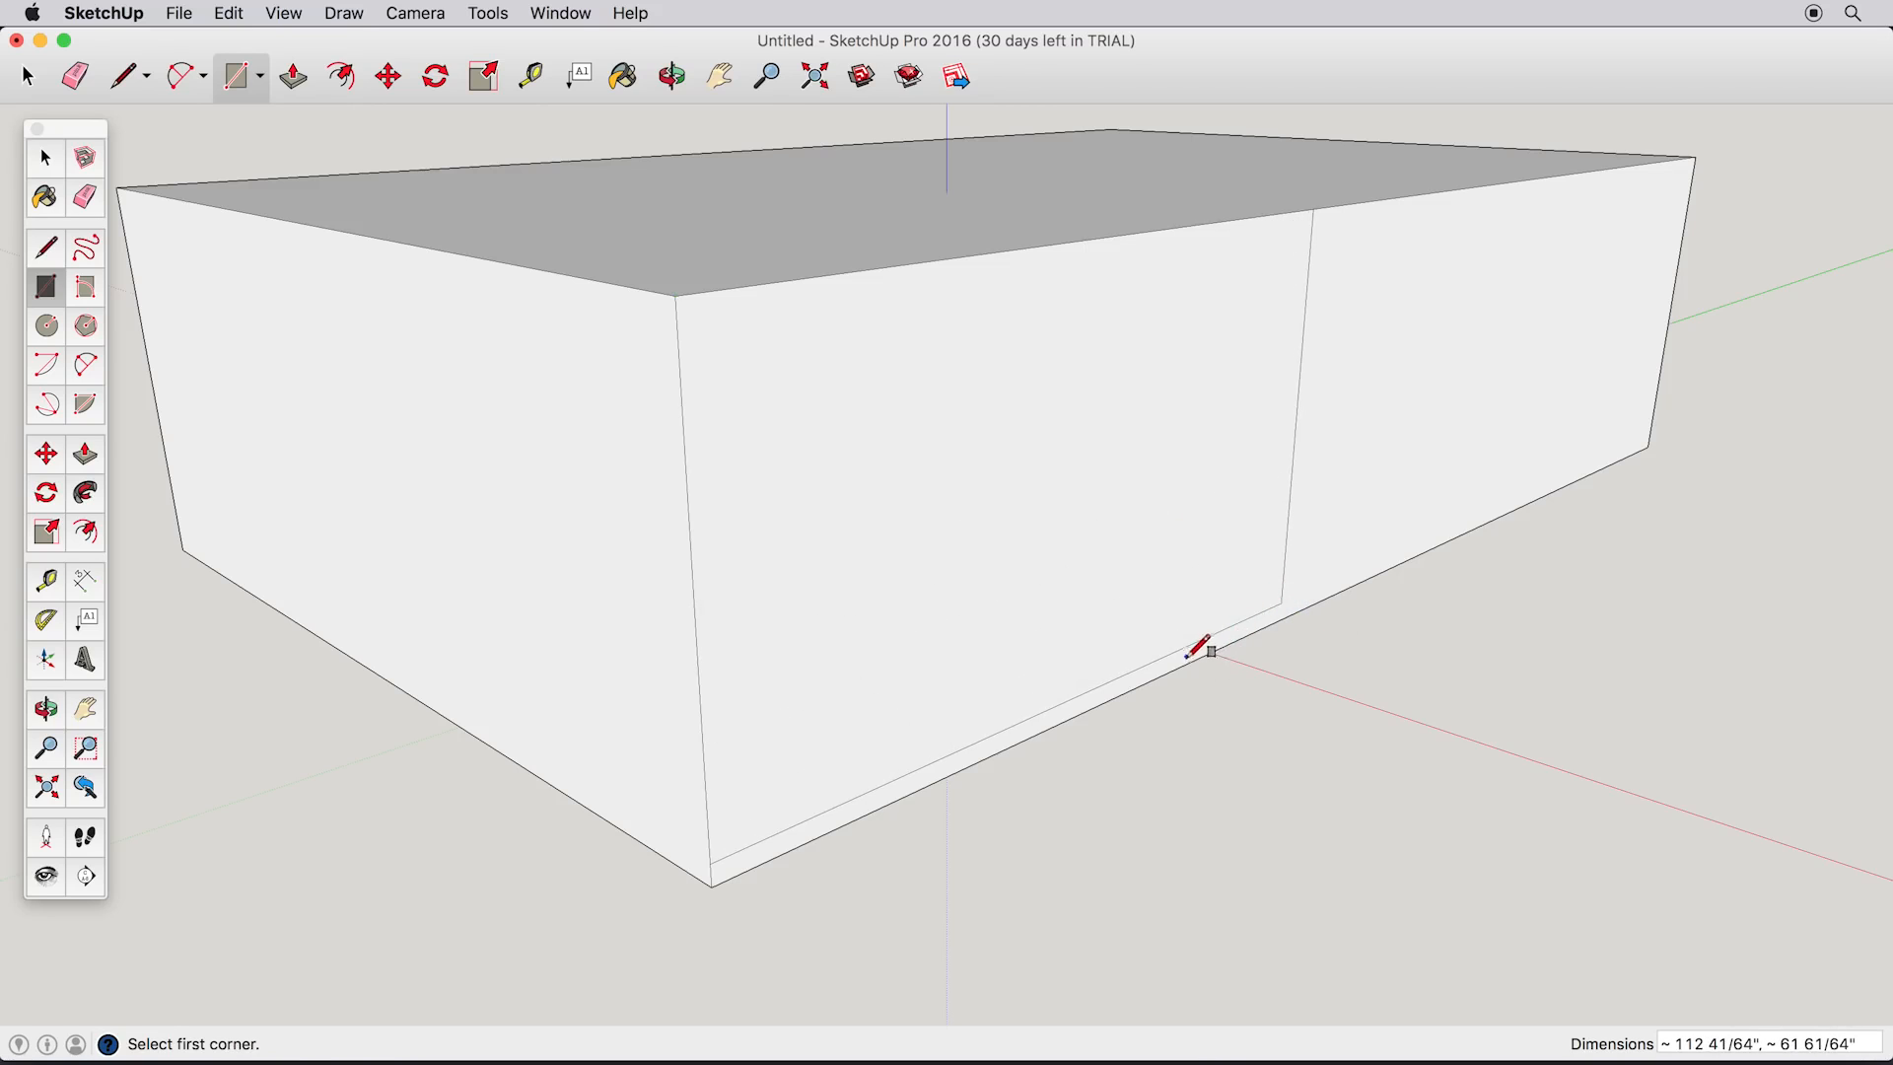
left_click(85, 454)
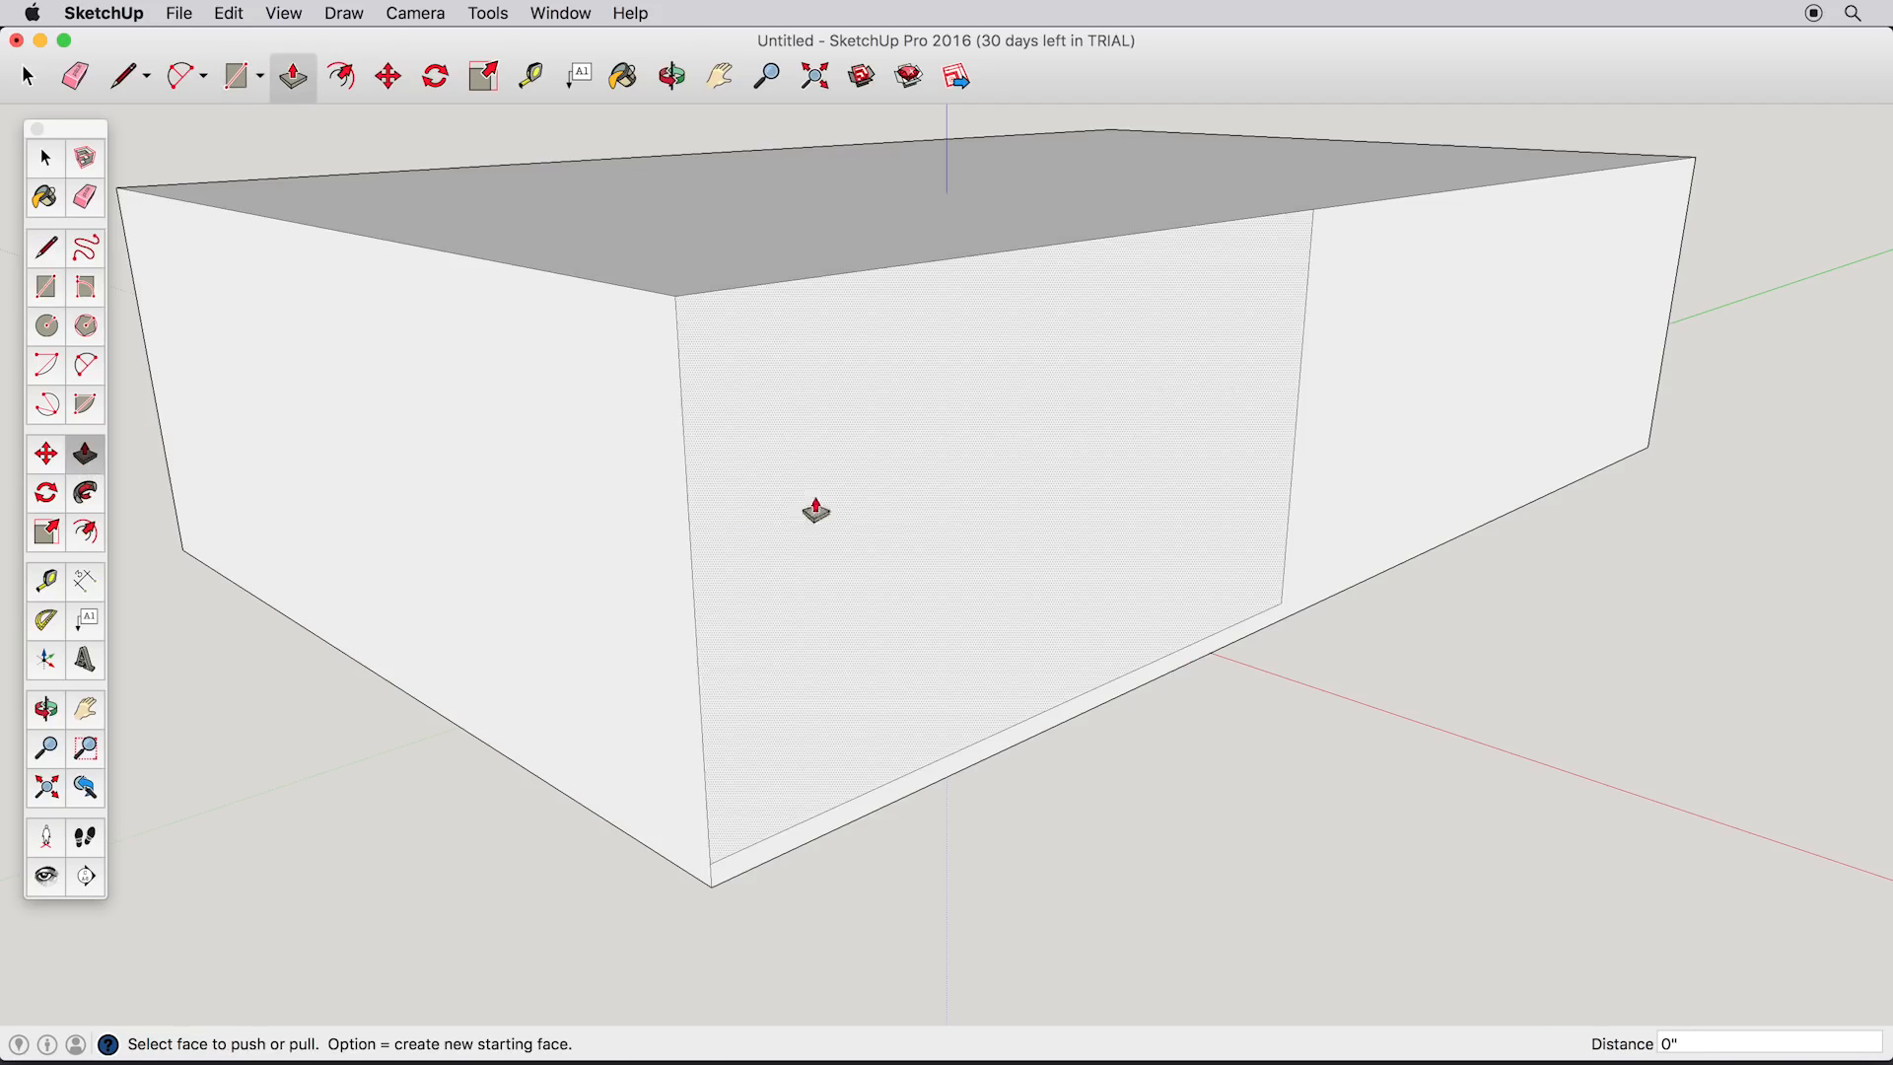
left_click_drag(895, 514, 310, 450)
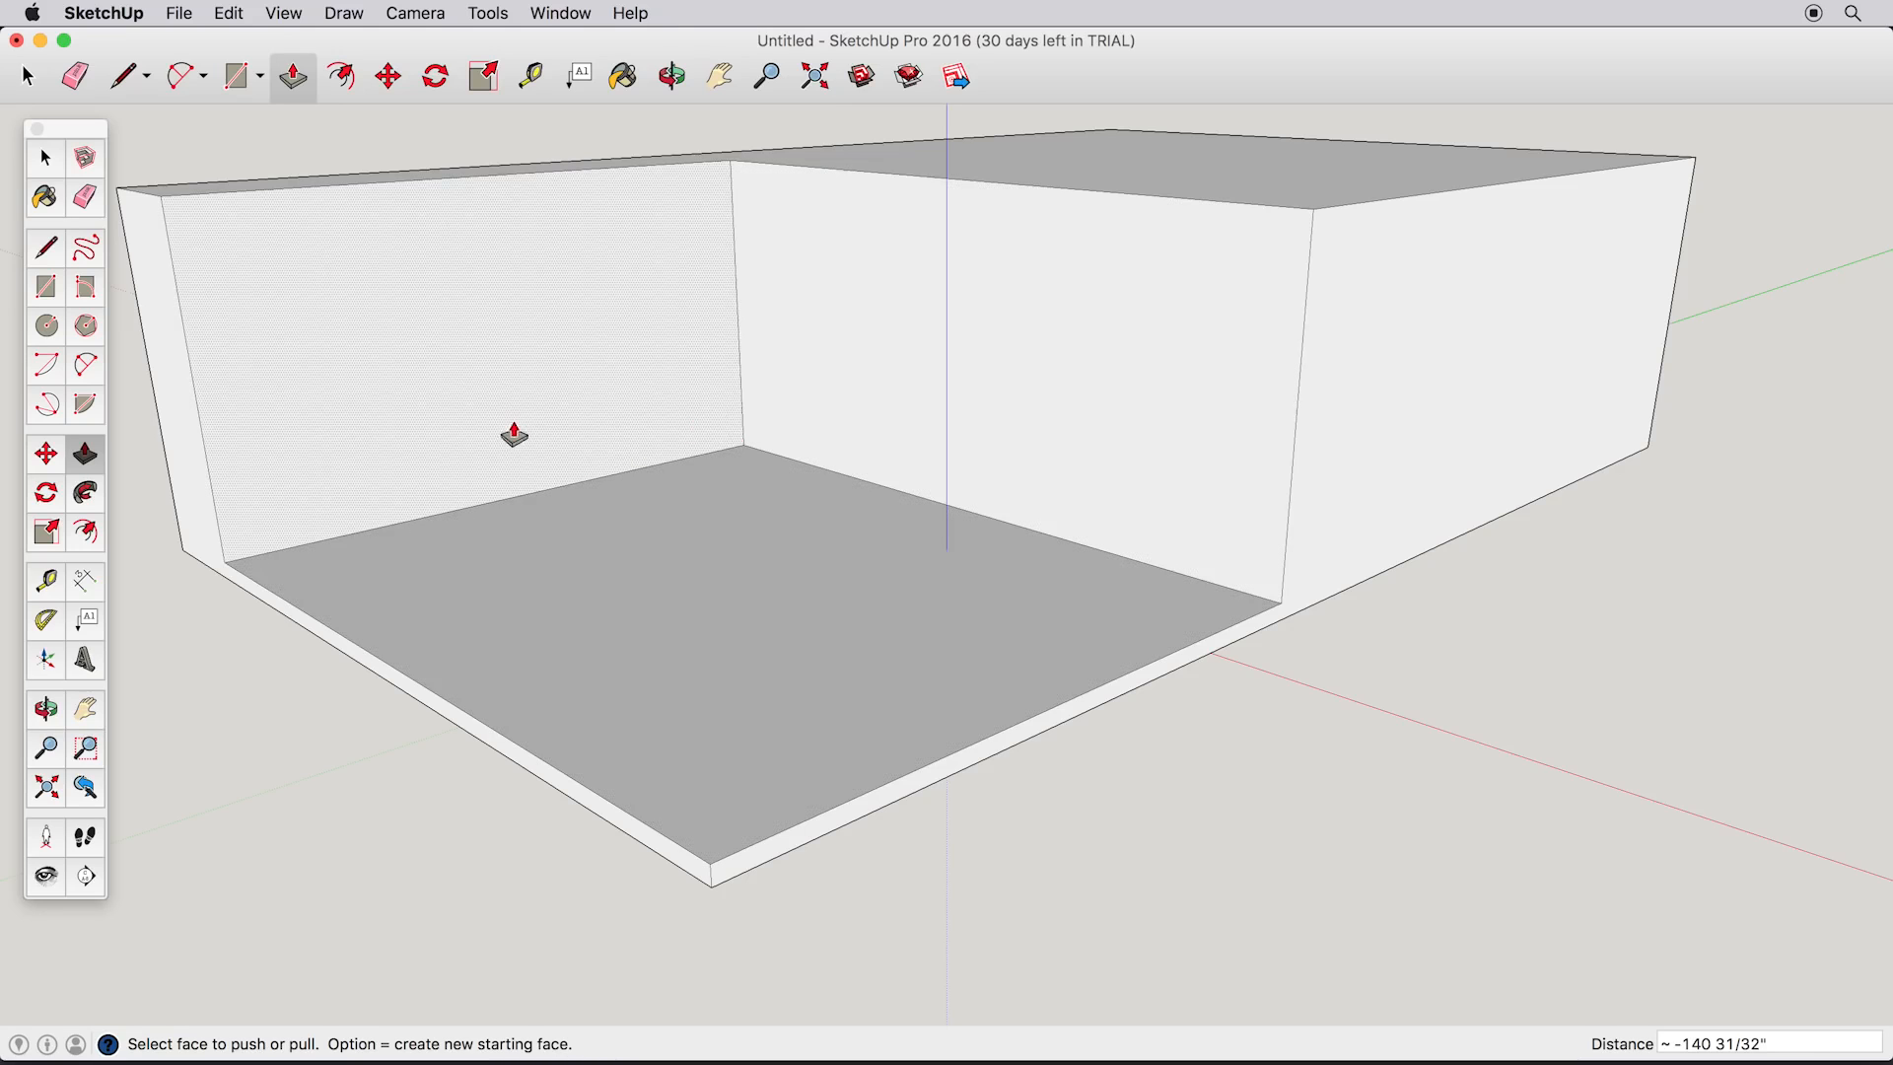
Step: Draw a circle about 21 inches in radius on the recess's side wall and a similar circle on its back wall
left_click(47, 327)
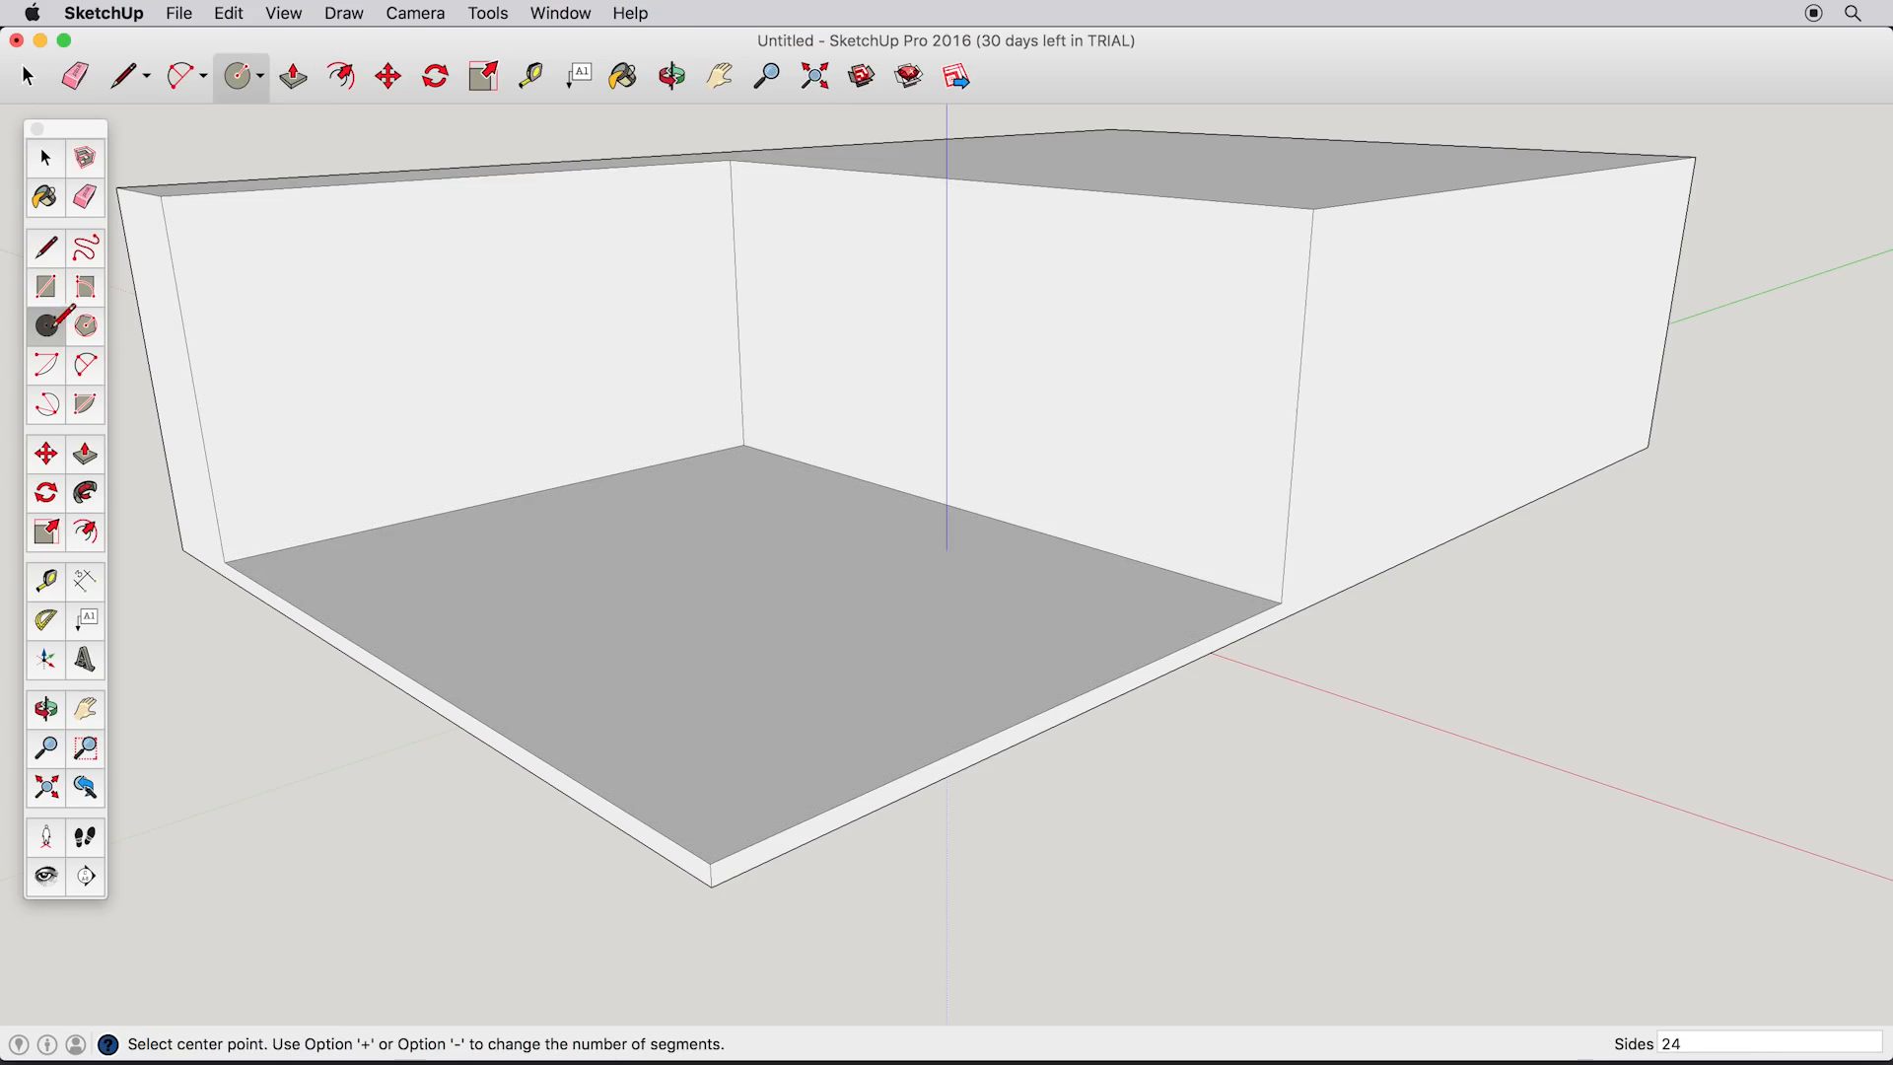
left_click(1004, 377)
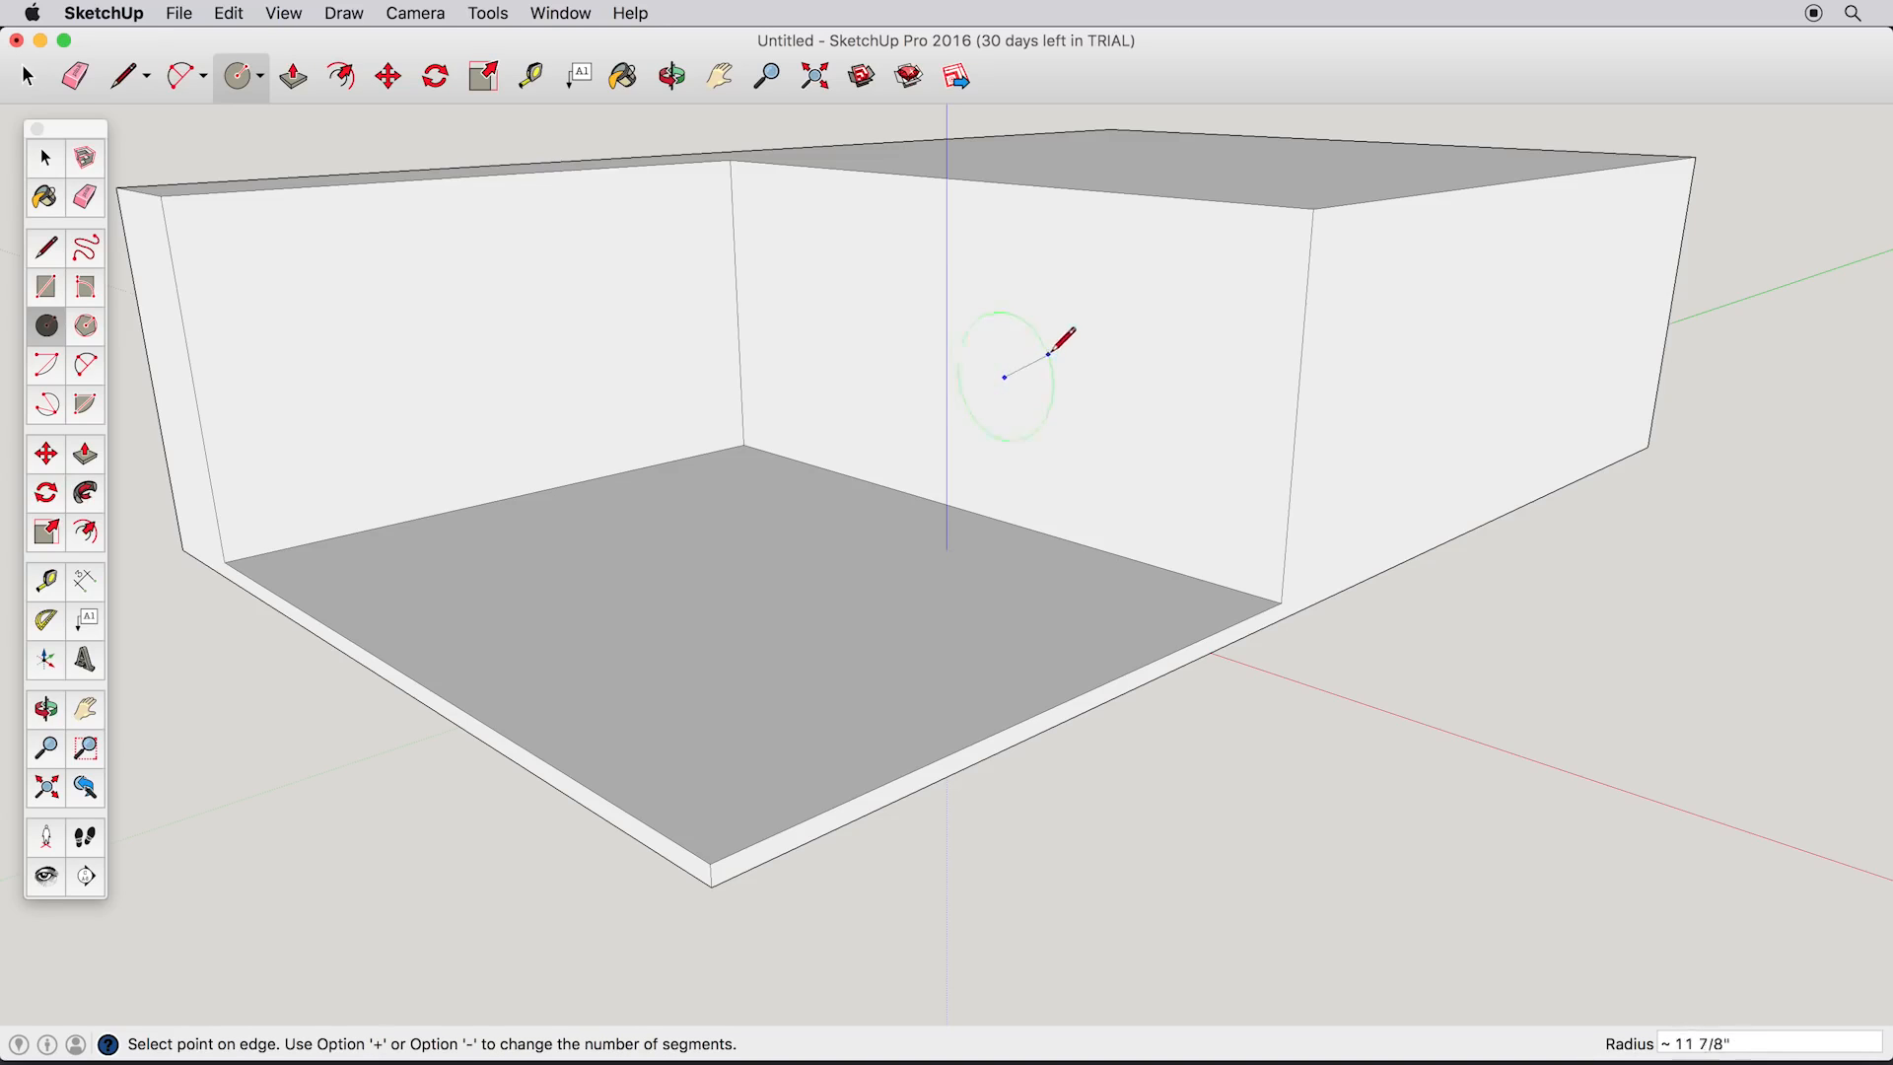
left_click(1084, 325)
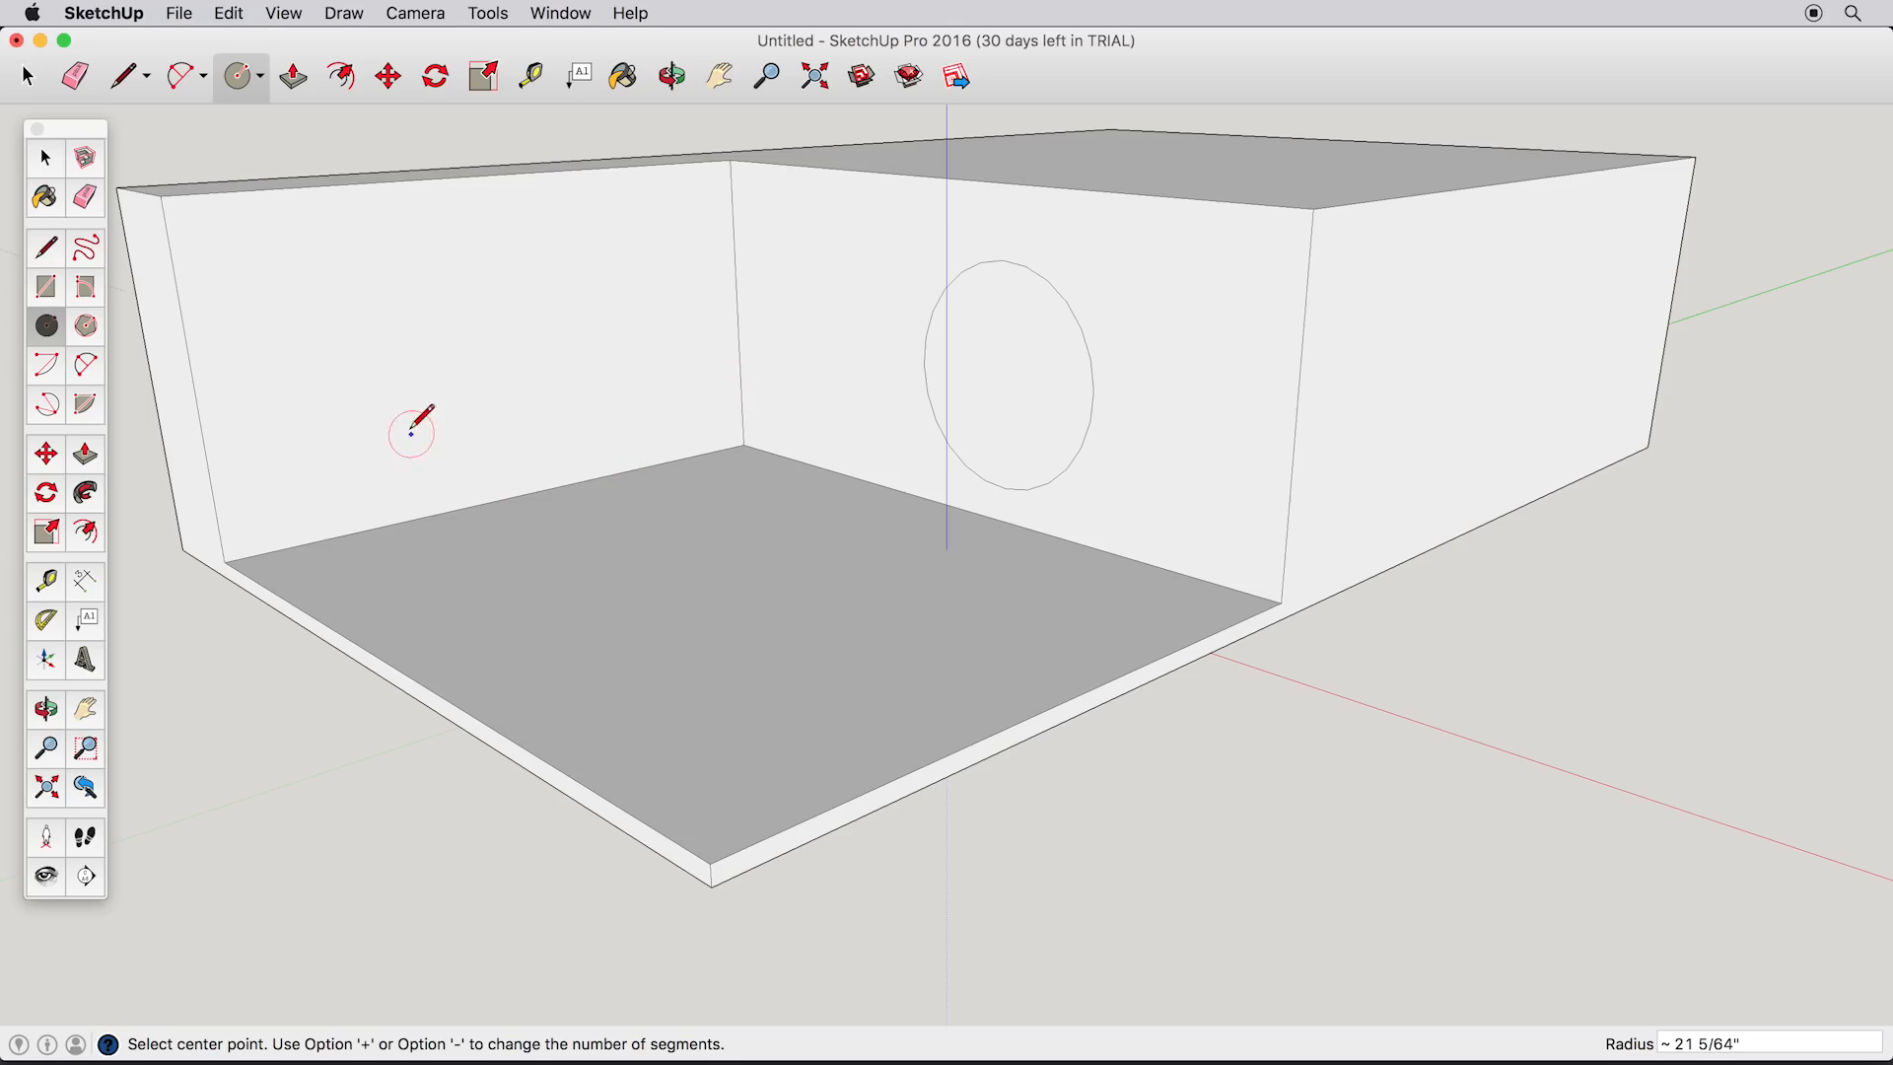
left_click(384, 380)
left_click(452, 288)
Step: Pull the back-wall circle out into a long cylinder and push the side-wall circle in about 22.5 inches
left_click(84, 453)
left_click(316, 384)
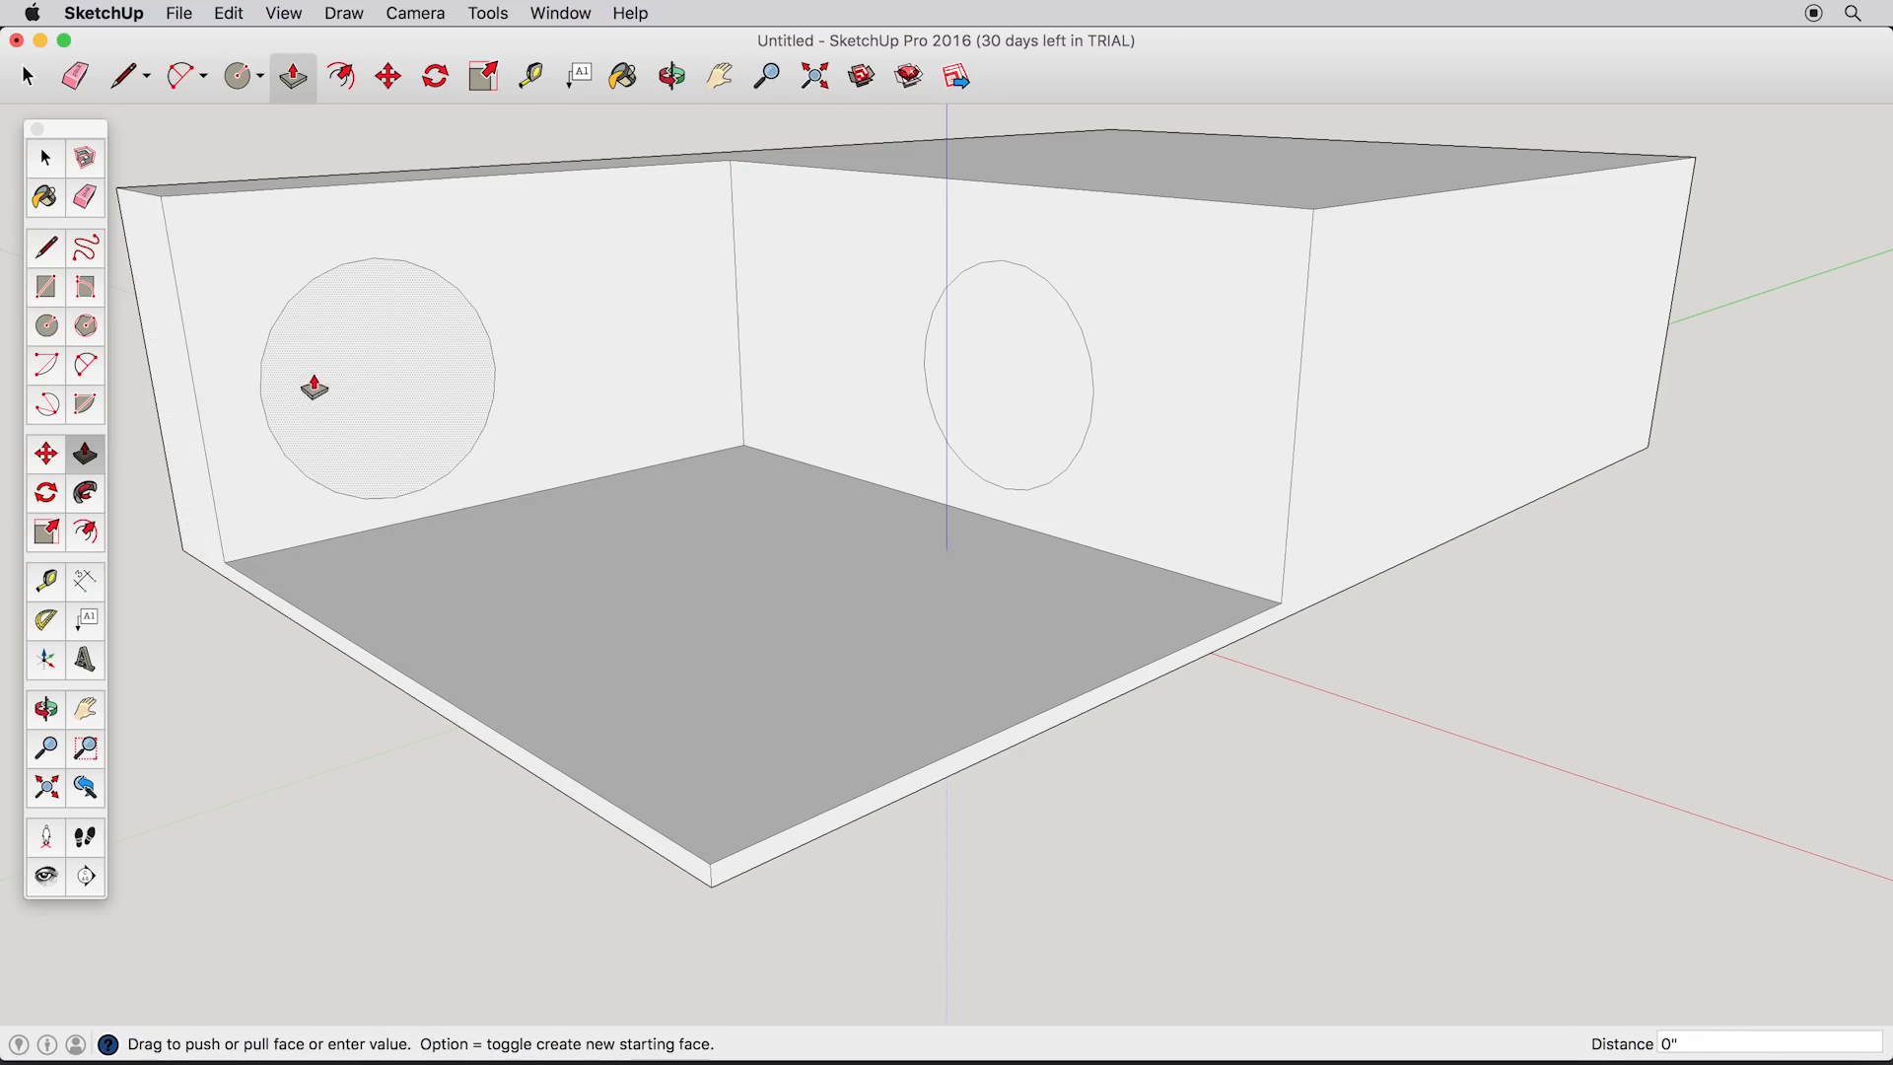
left_click(490, 440)
left_click(991, 392)
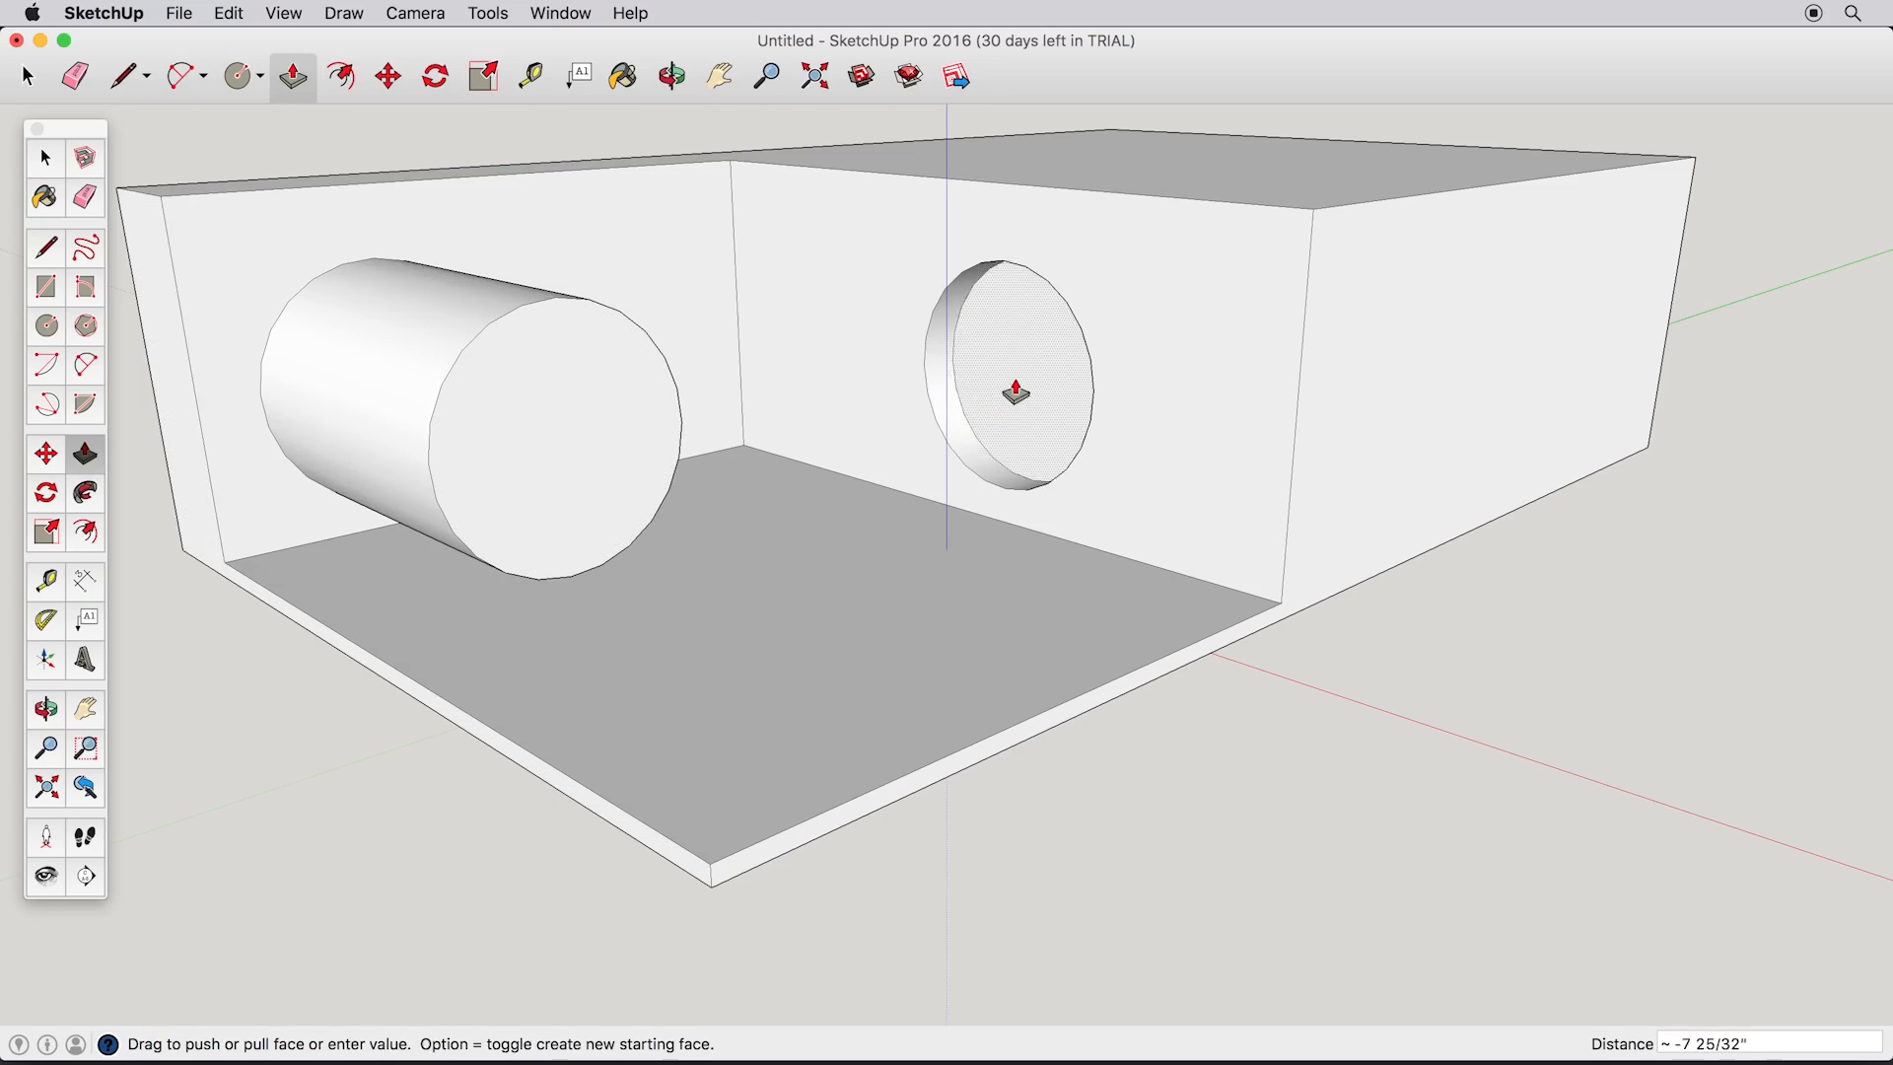
left_click(1055, 379)
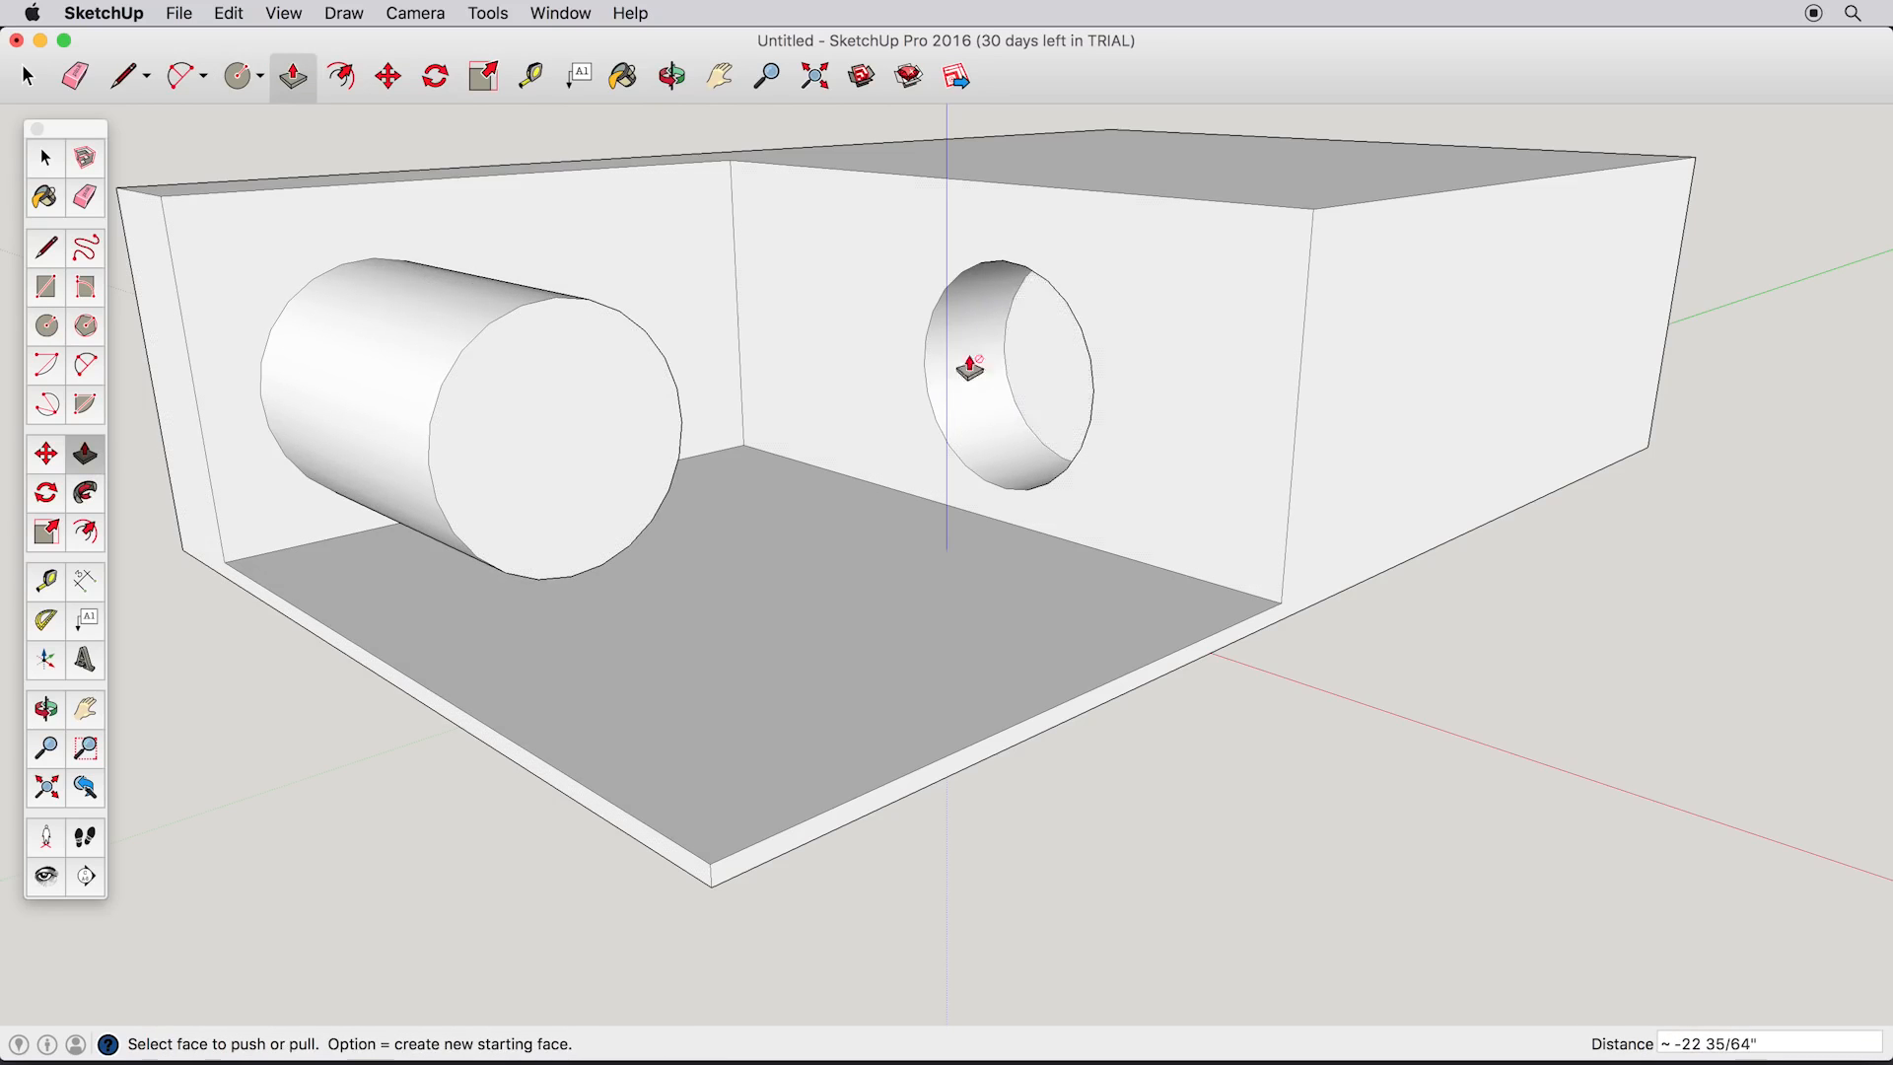
Step: Draw a full-height rectangle about 96 by 65 inches on the long outer face beside the recess and push it in about 22 inches
left_click(47, 286)
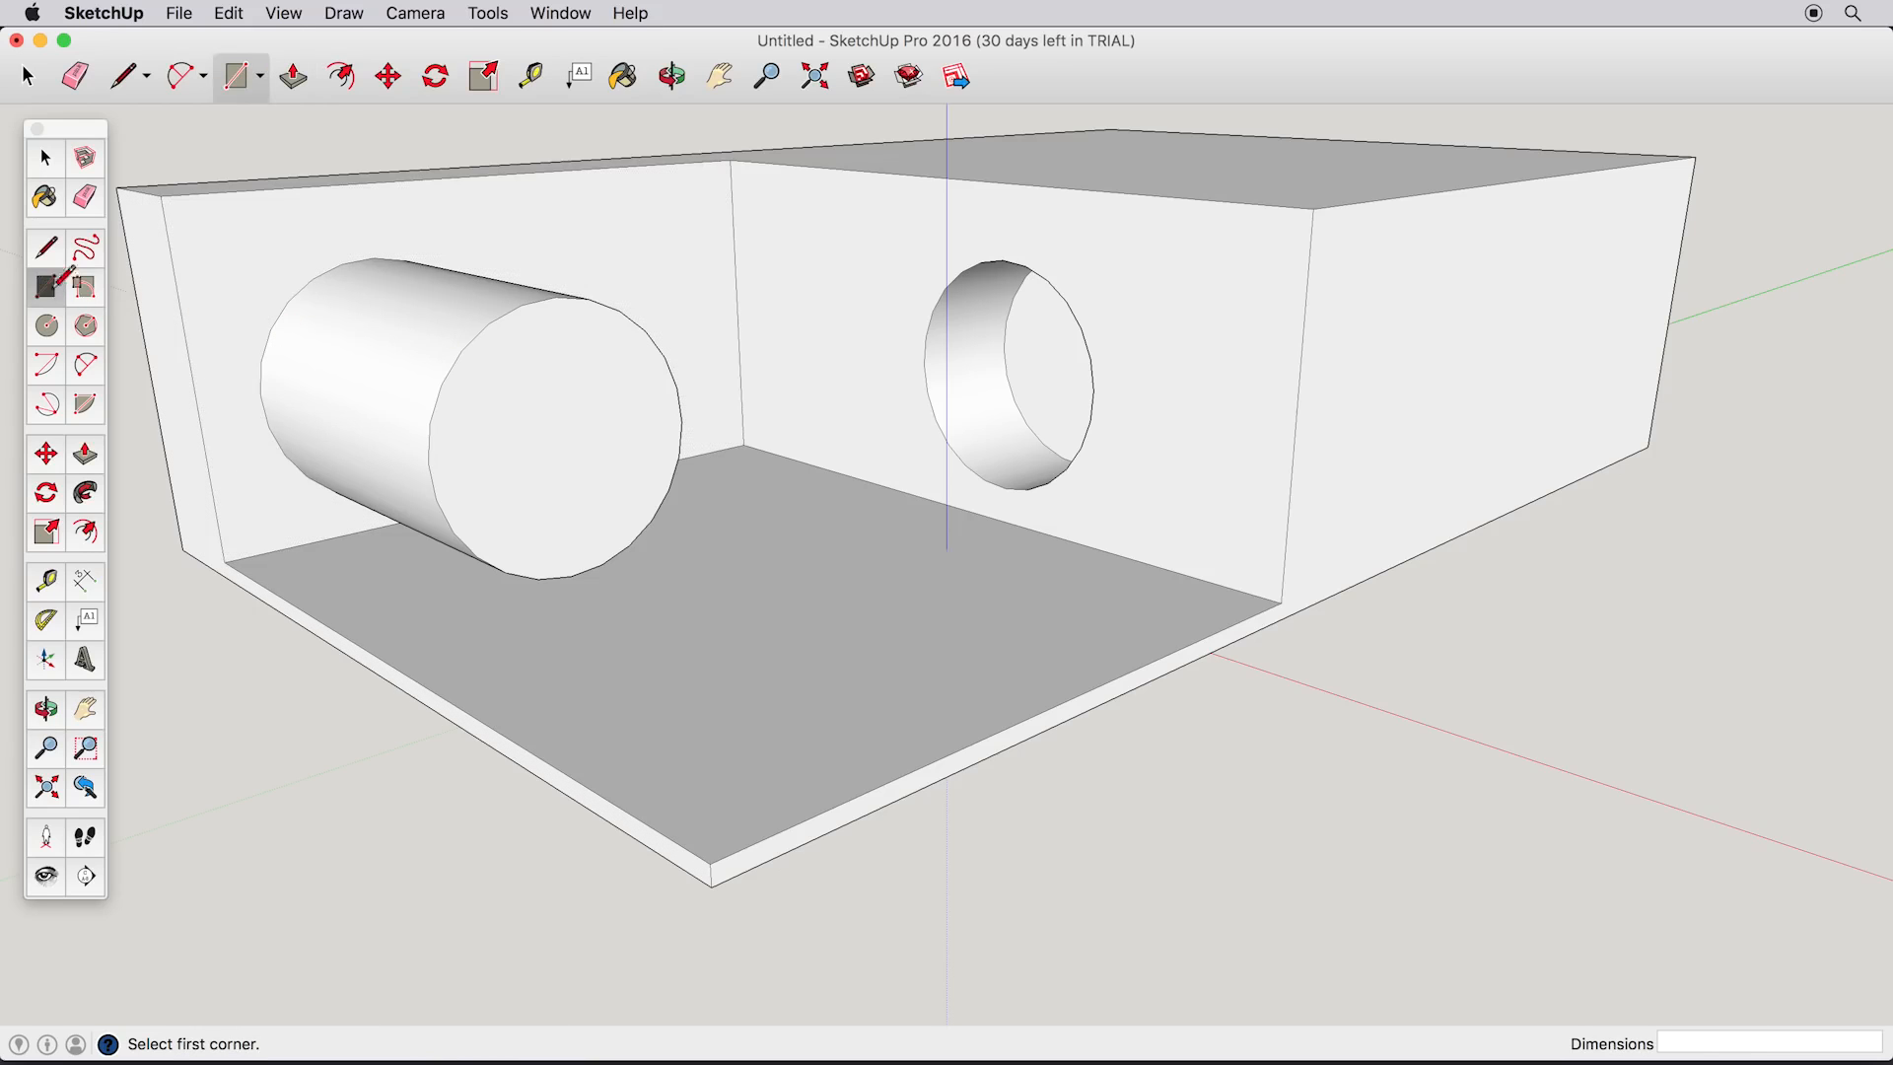
left_click(1321, 208)
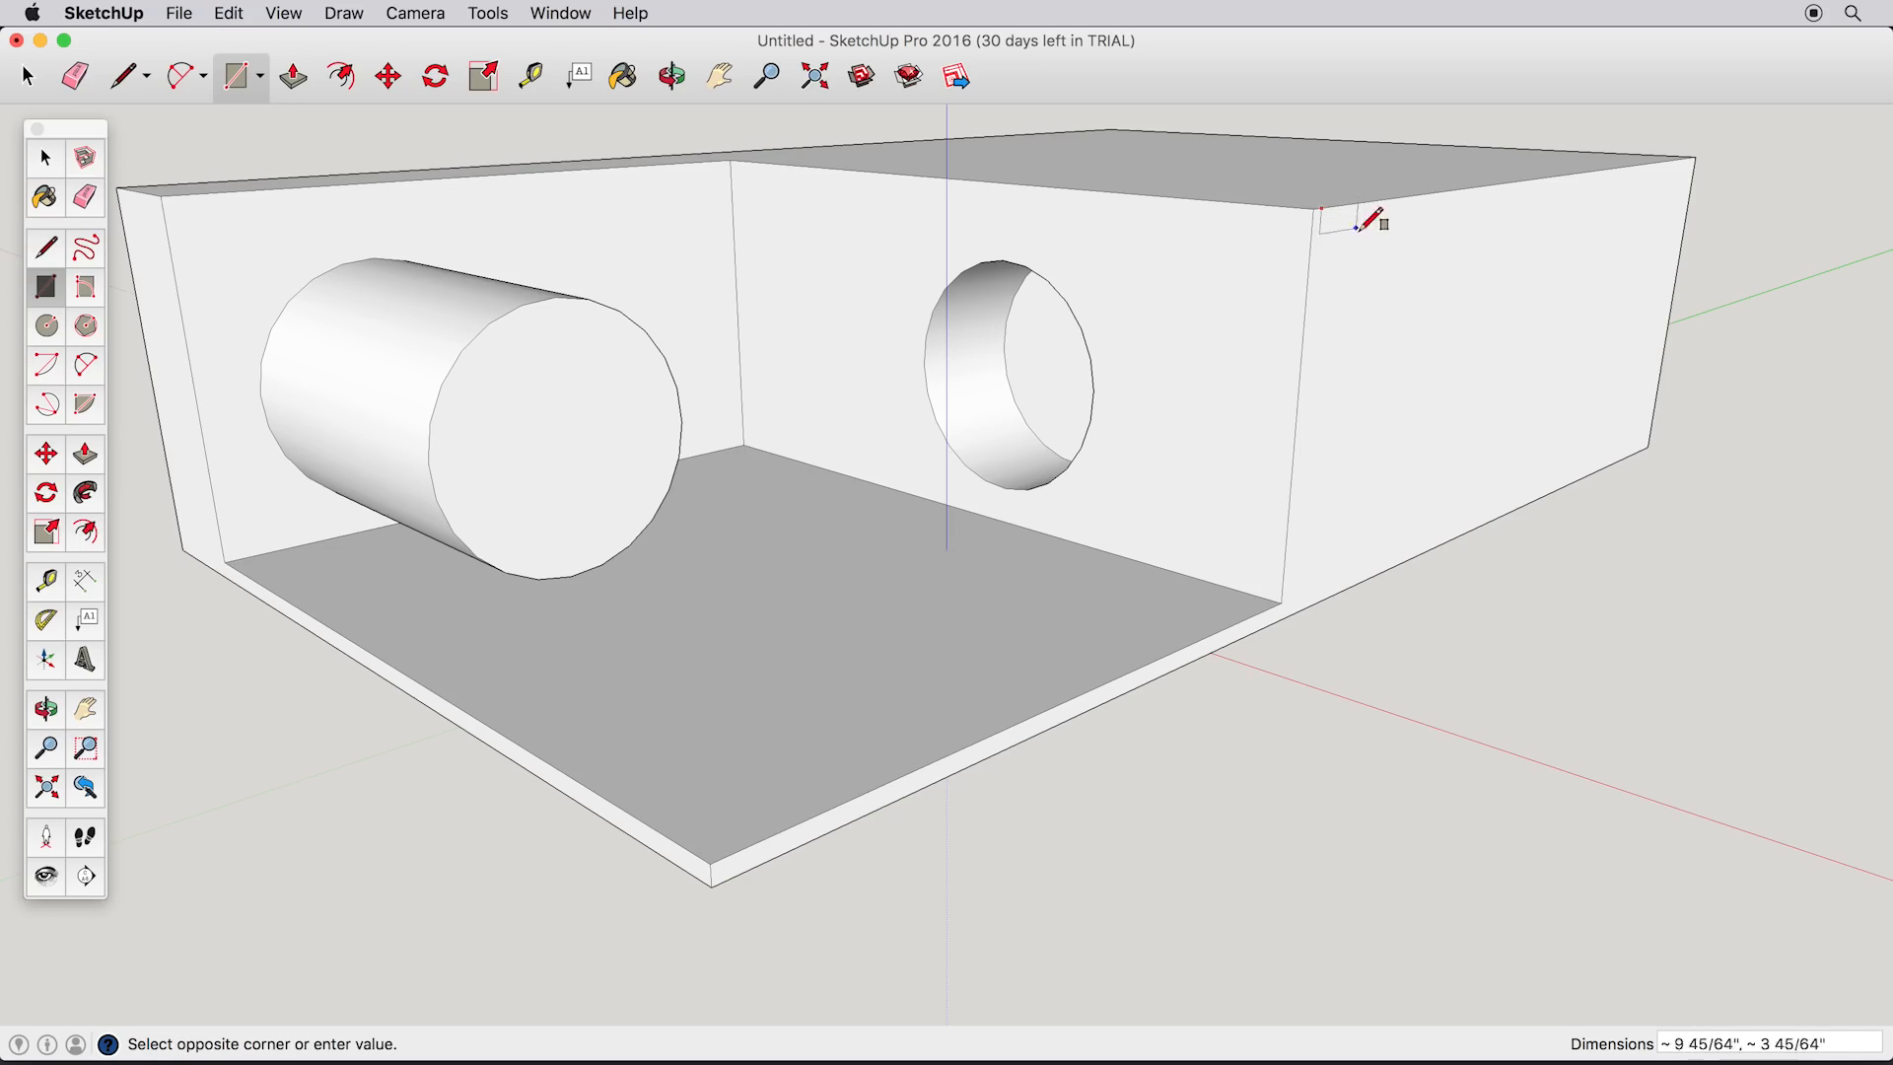
left_click(1542, 497)
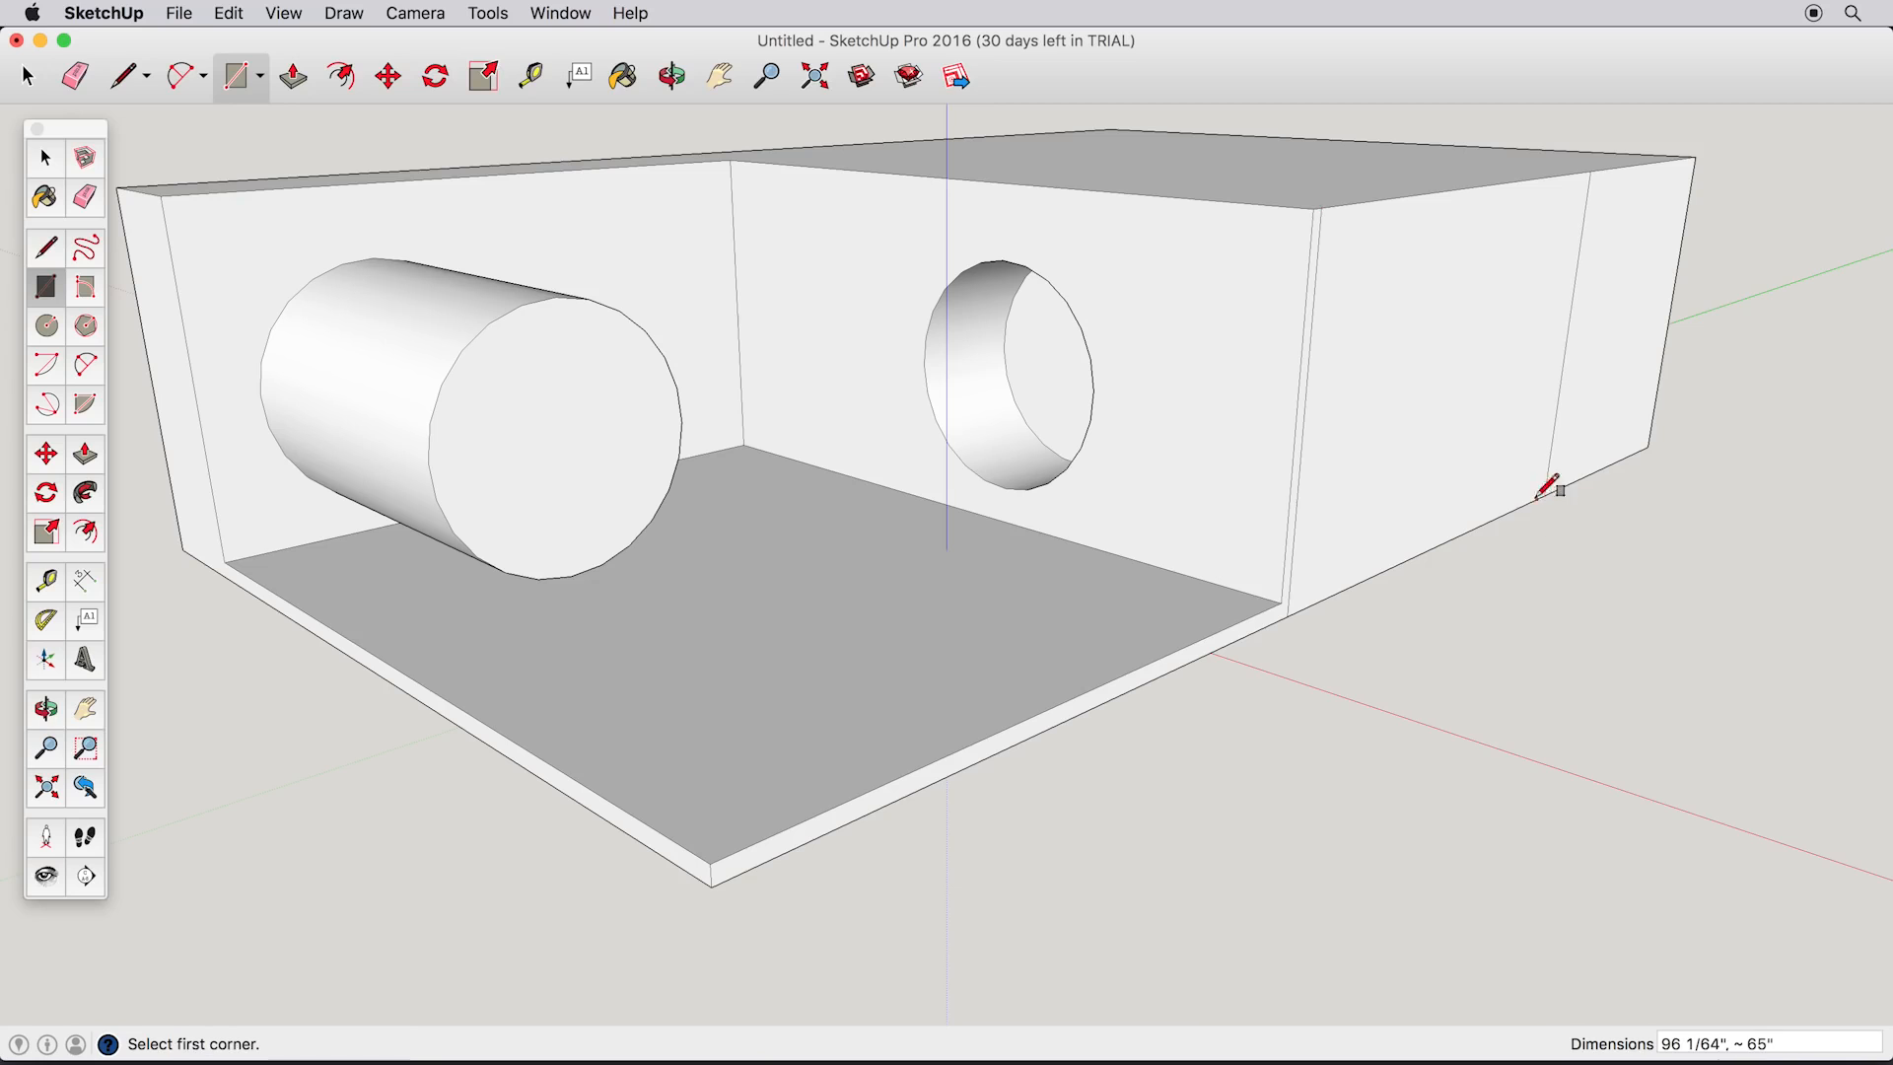
left_click(85, 456)
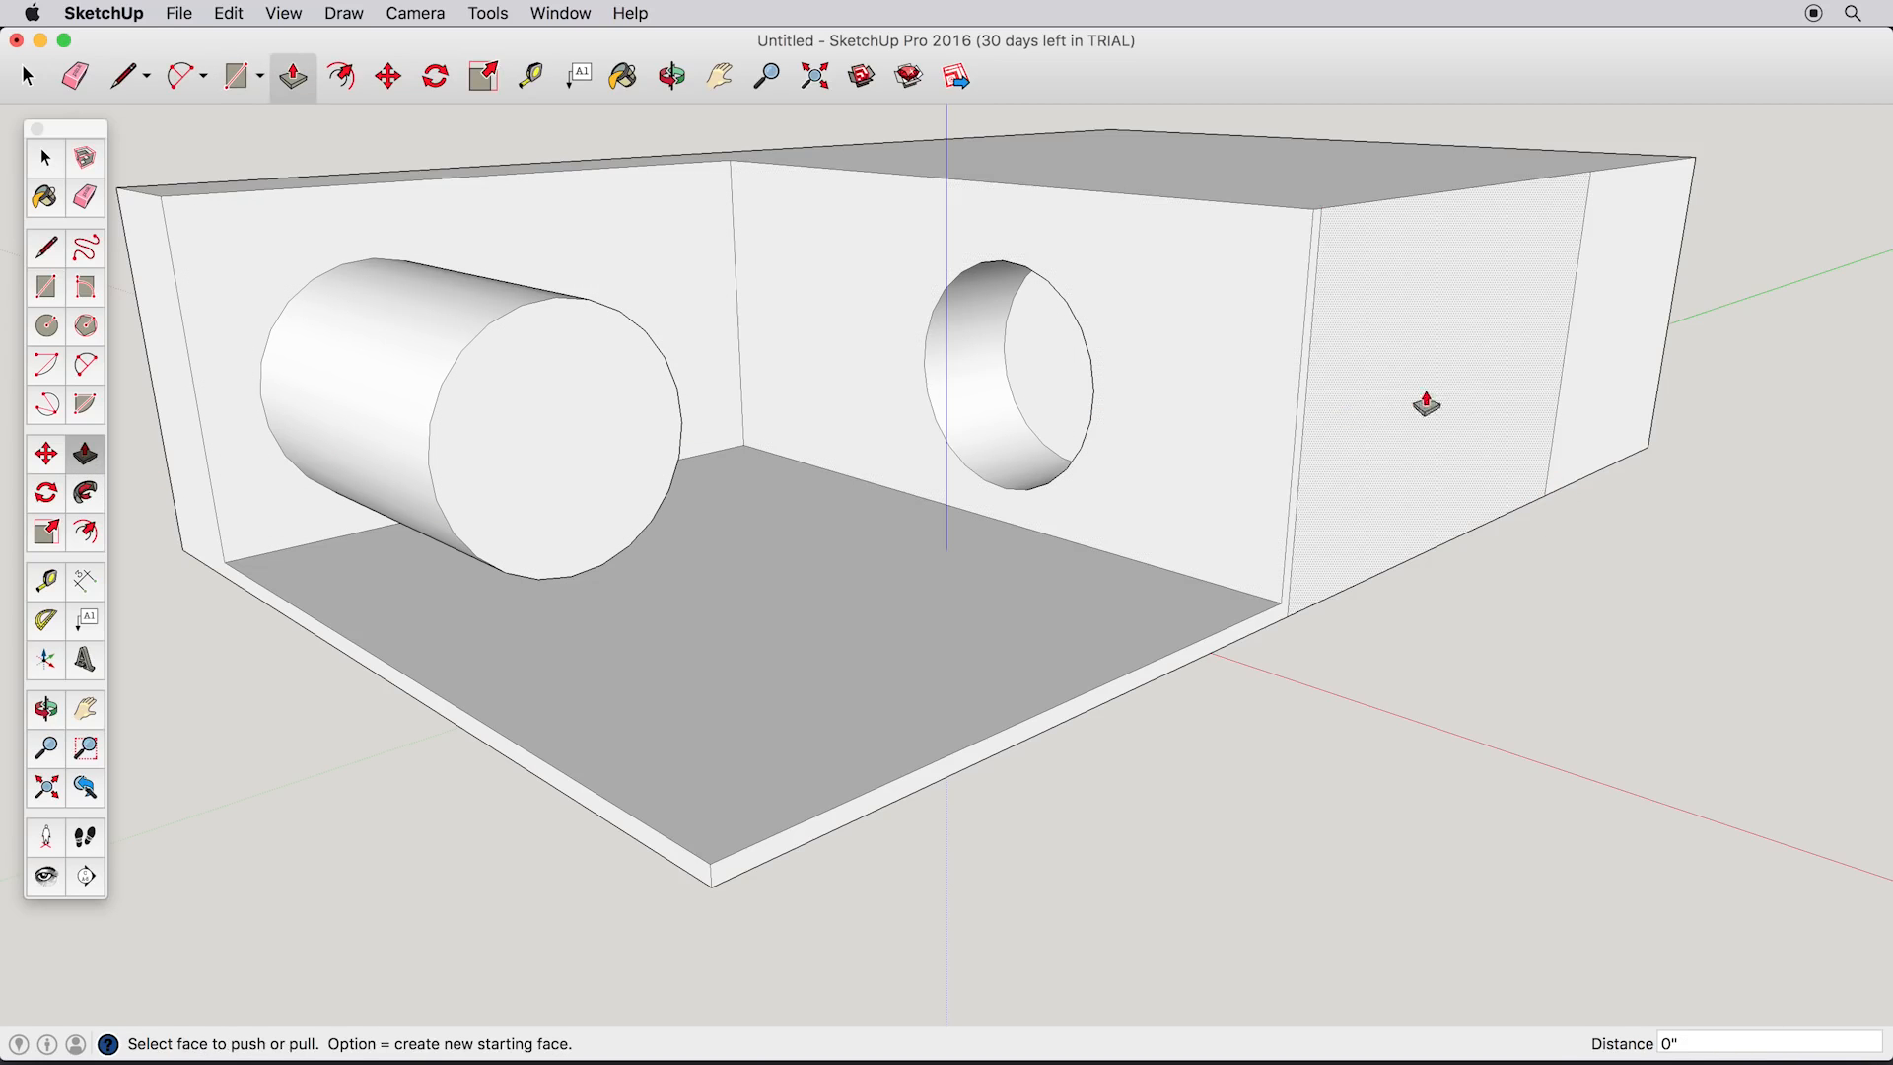
left_click_drag(1446, 384, 1339, 369)
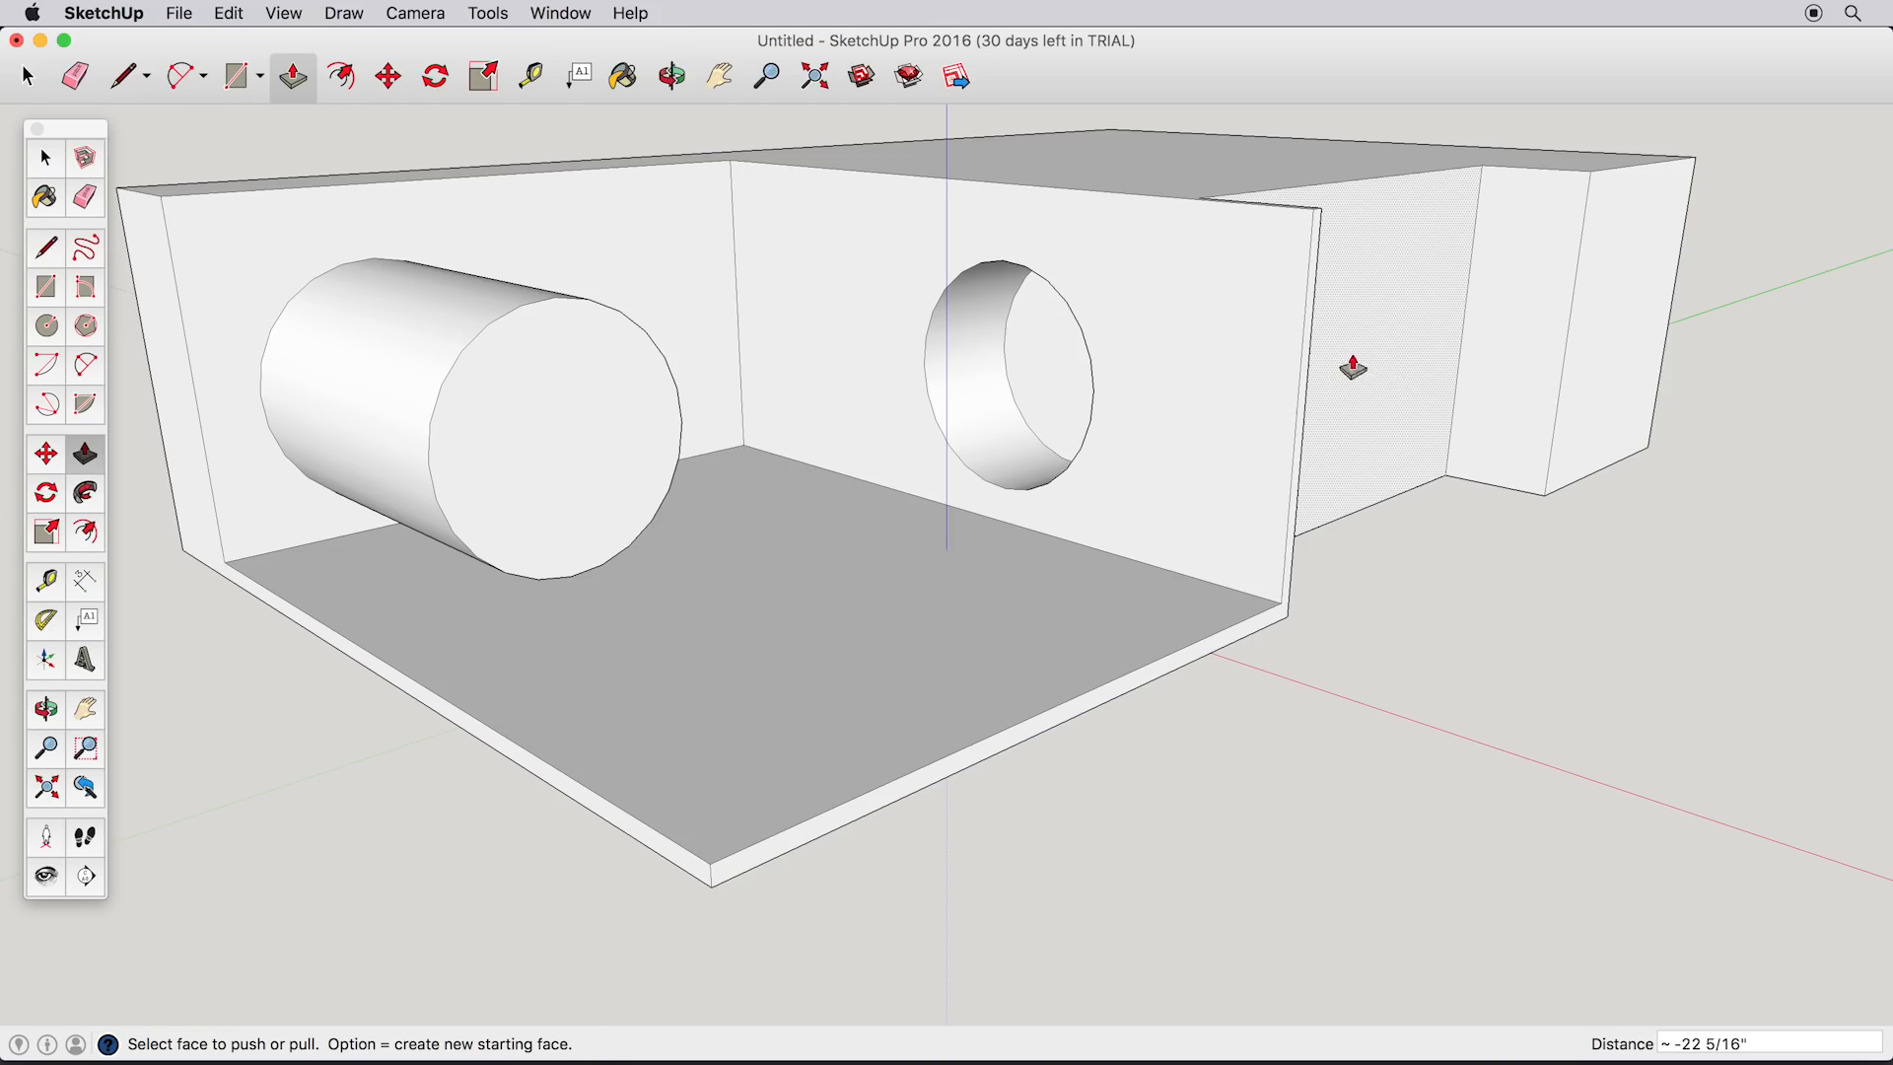
Step: Examine the cylinder and round hole up close and from farther away with the Orbit, Pan and Zoom tools
left_click(47, 286)
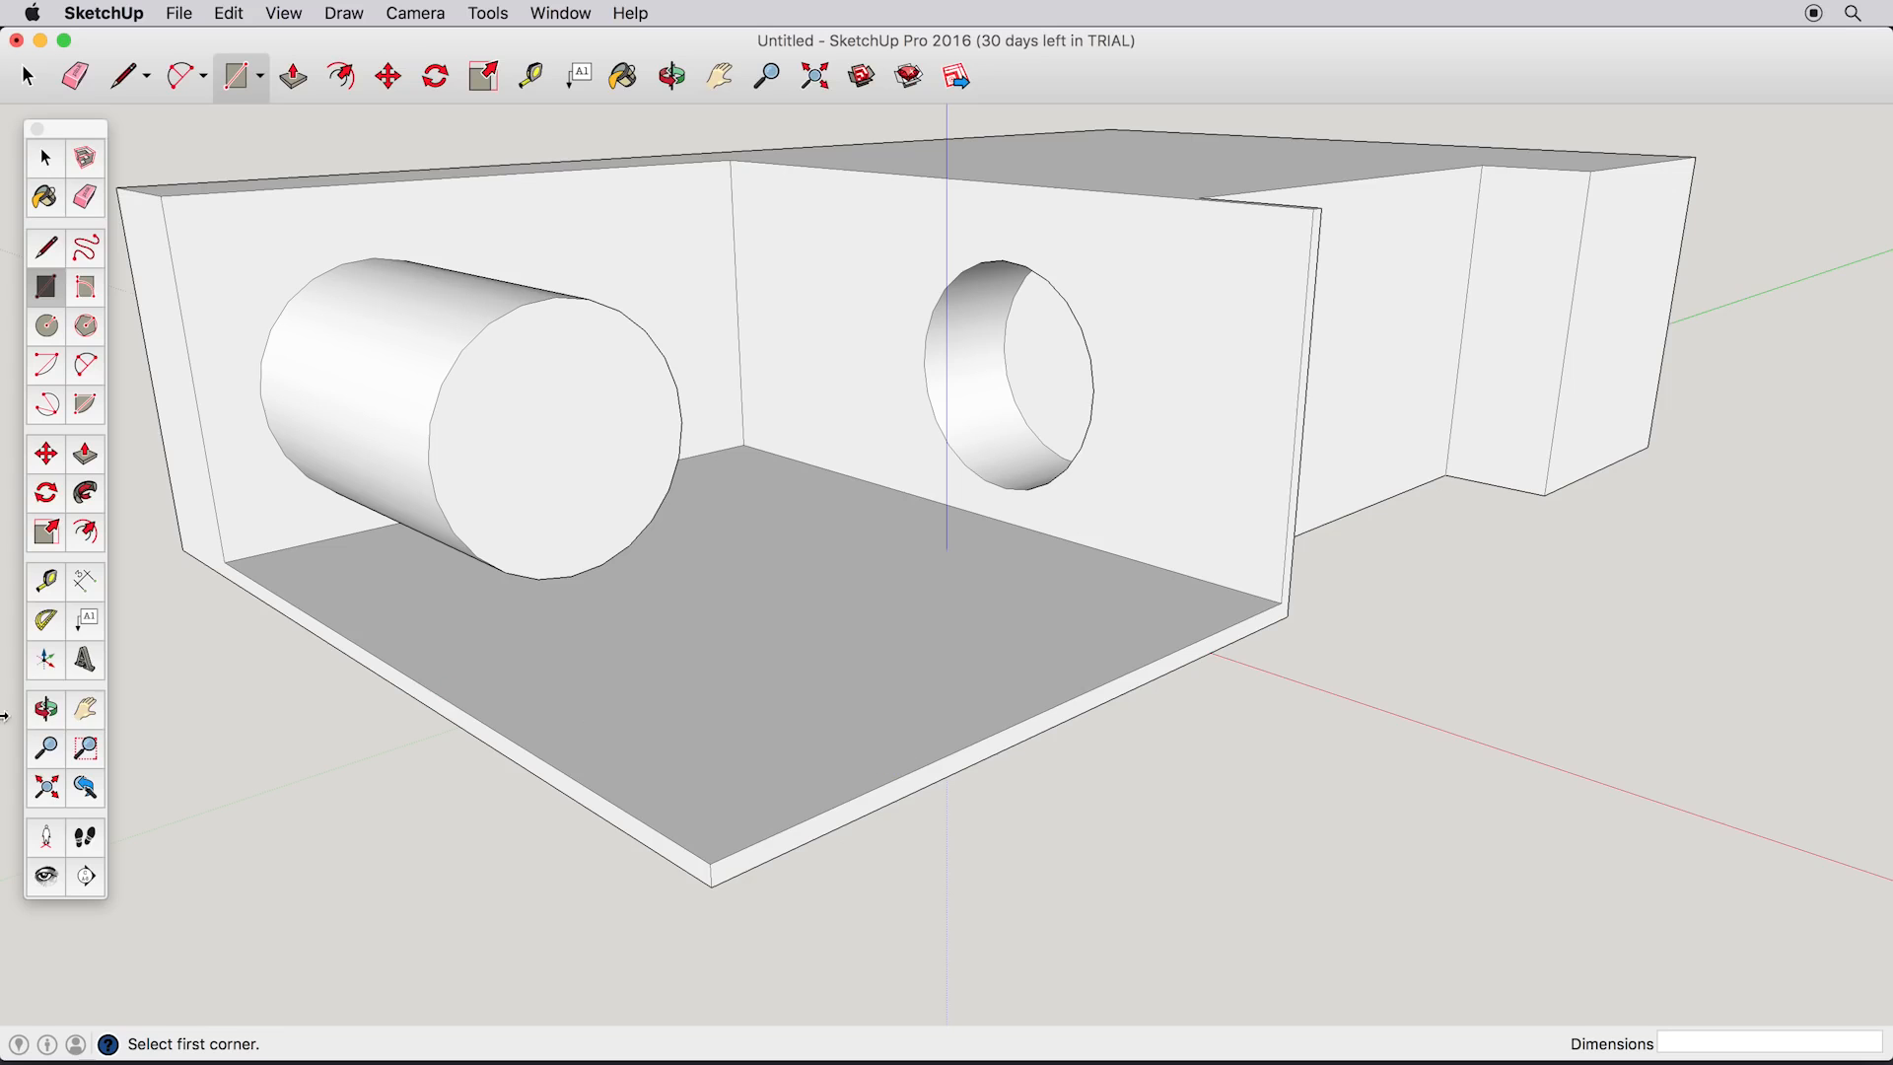
left_click(35, 718)
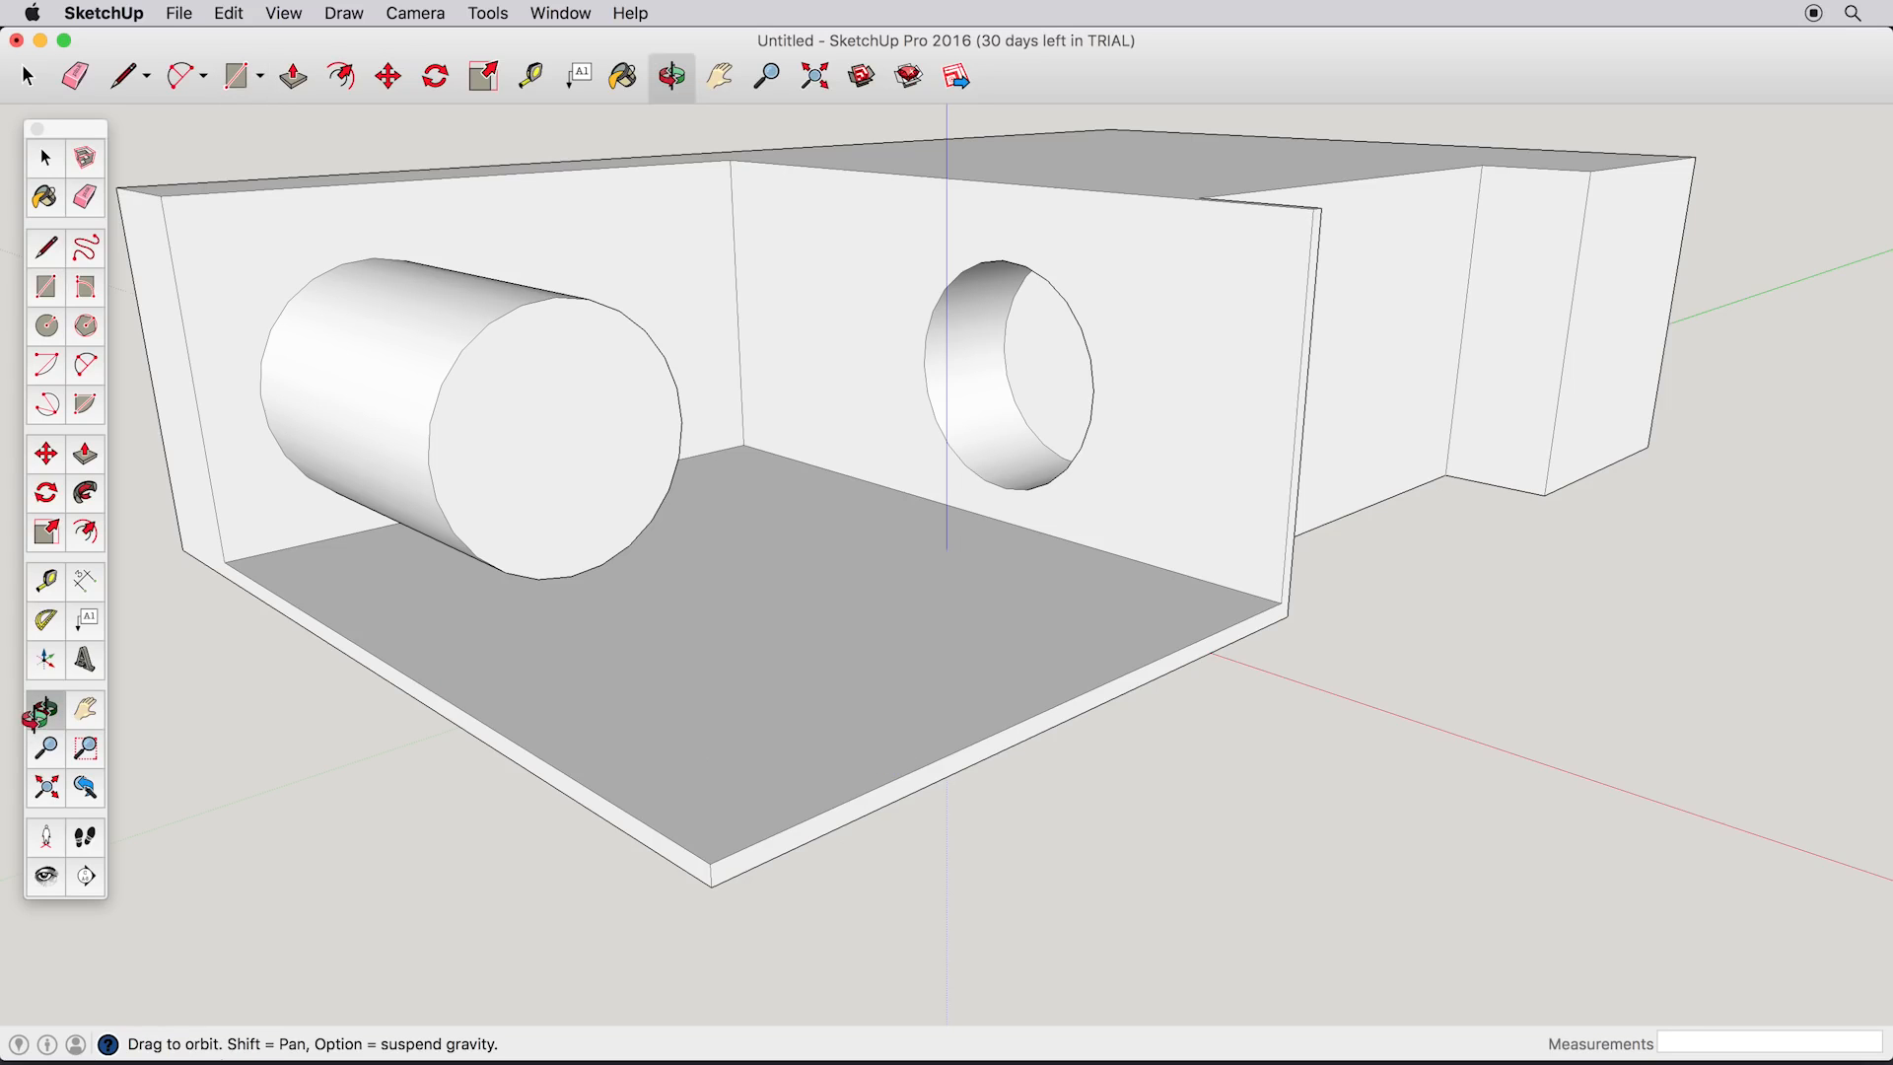
left_click_drag(611, 410, 710, 490)
left_click_drag(1721, 444, 546, 453)
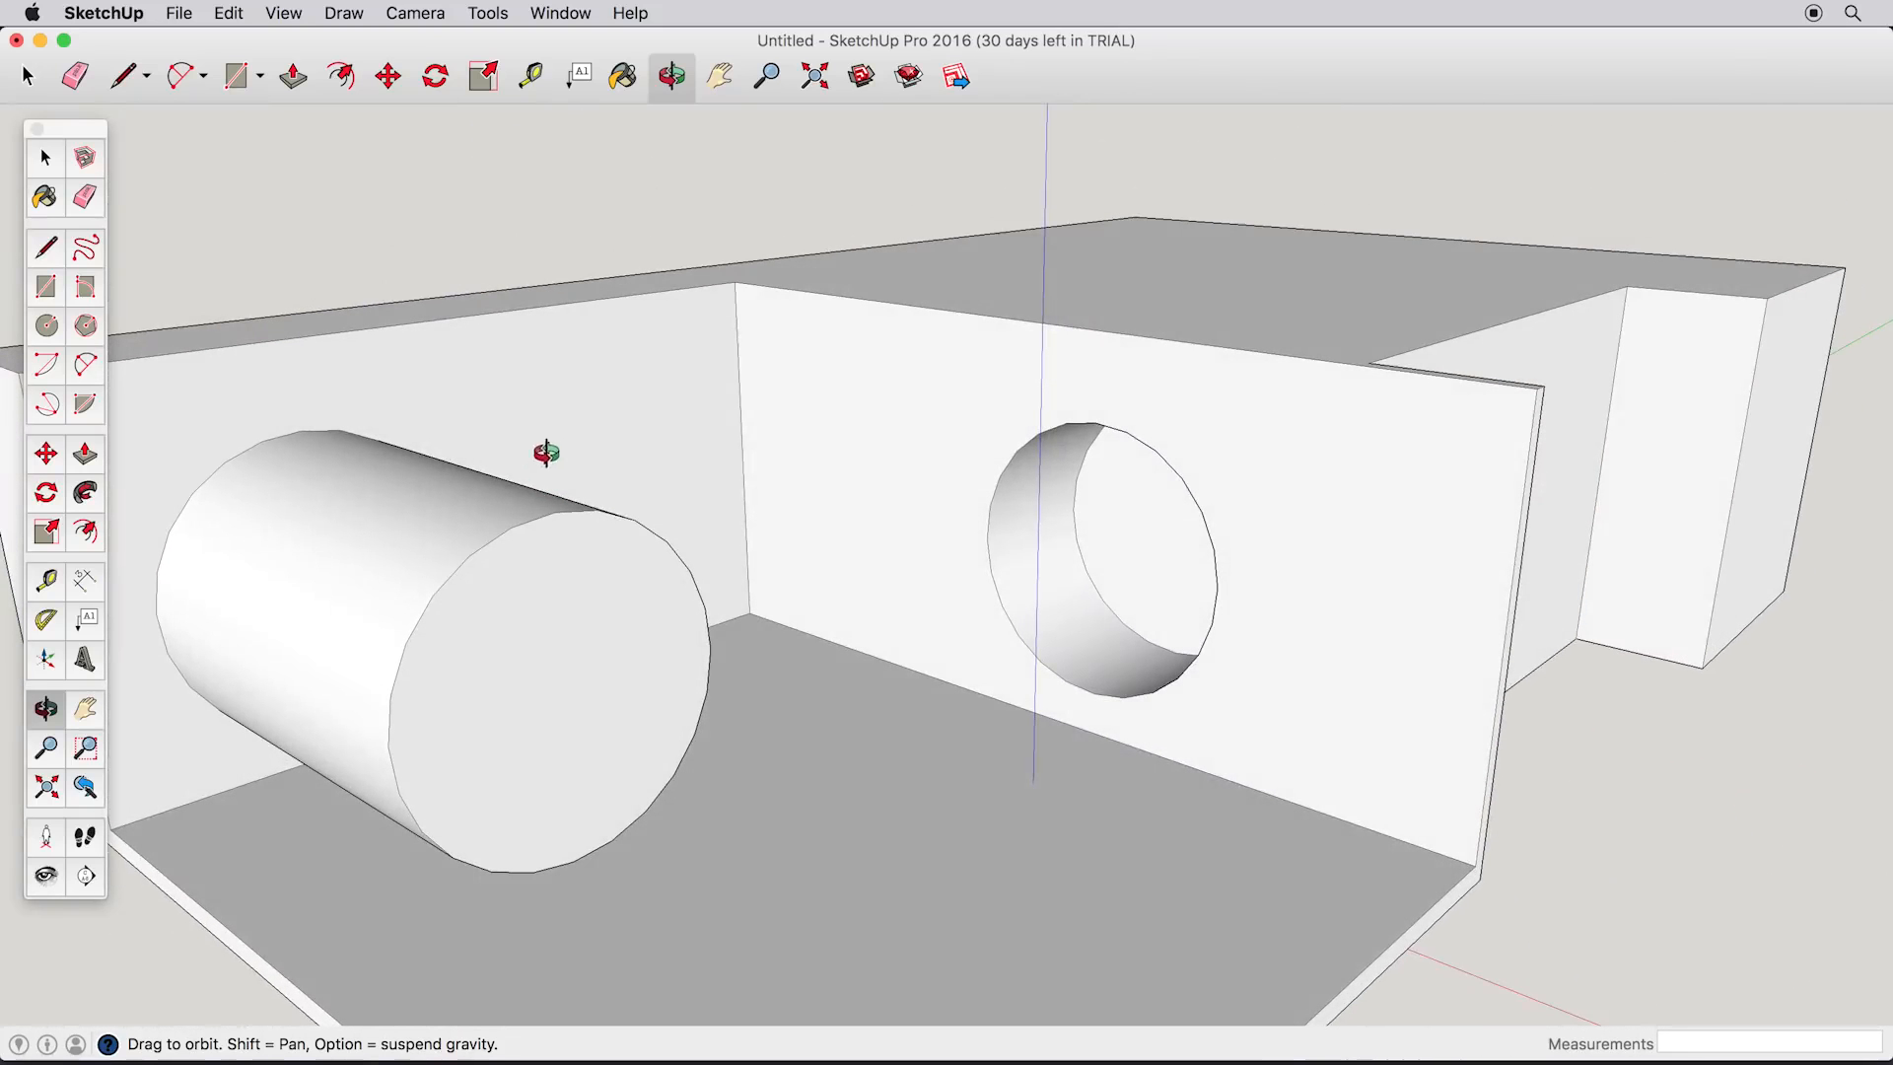
key("h")
left_click_drag(397, 663, 453, 493)
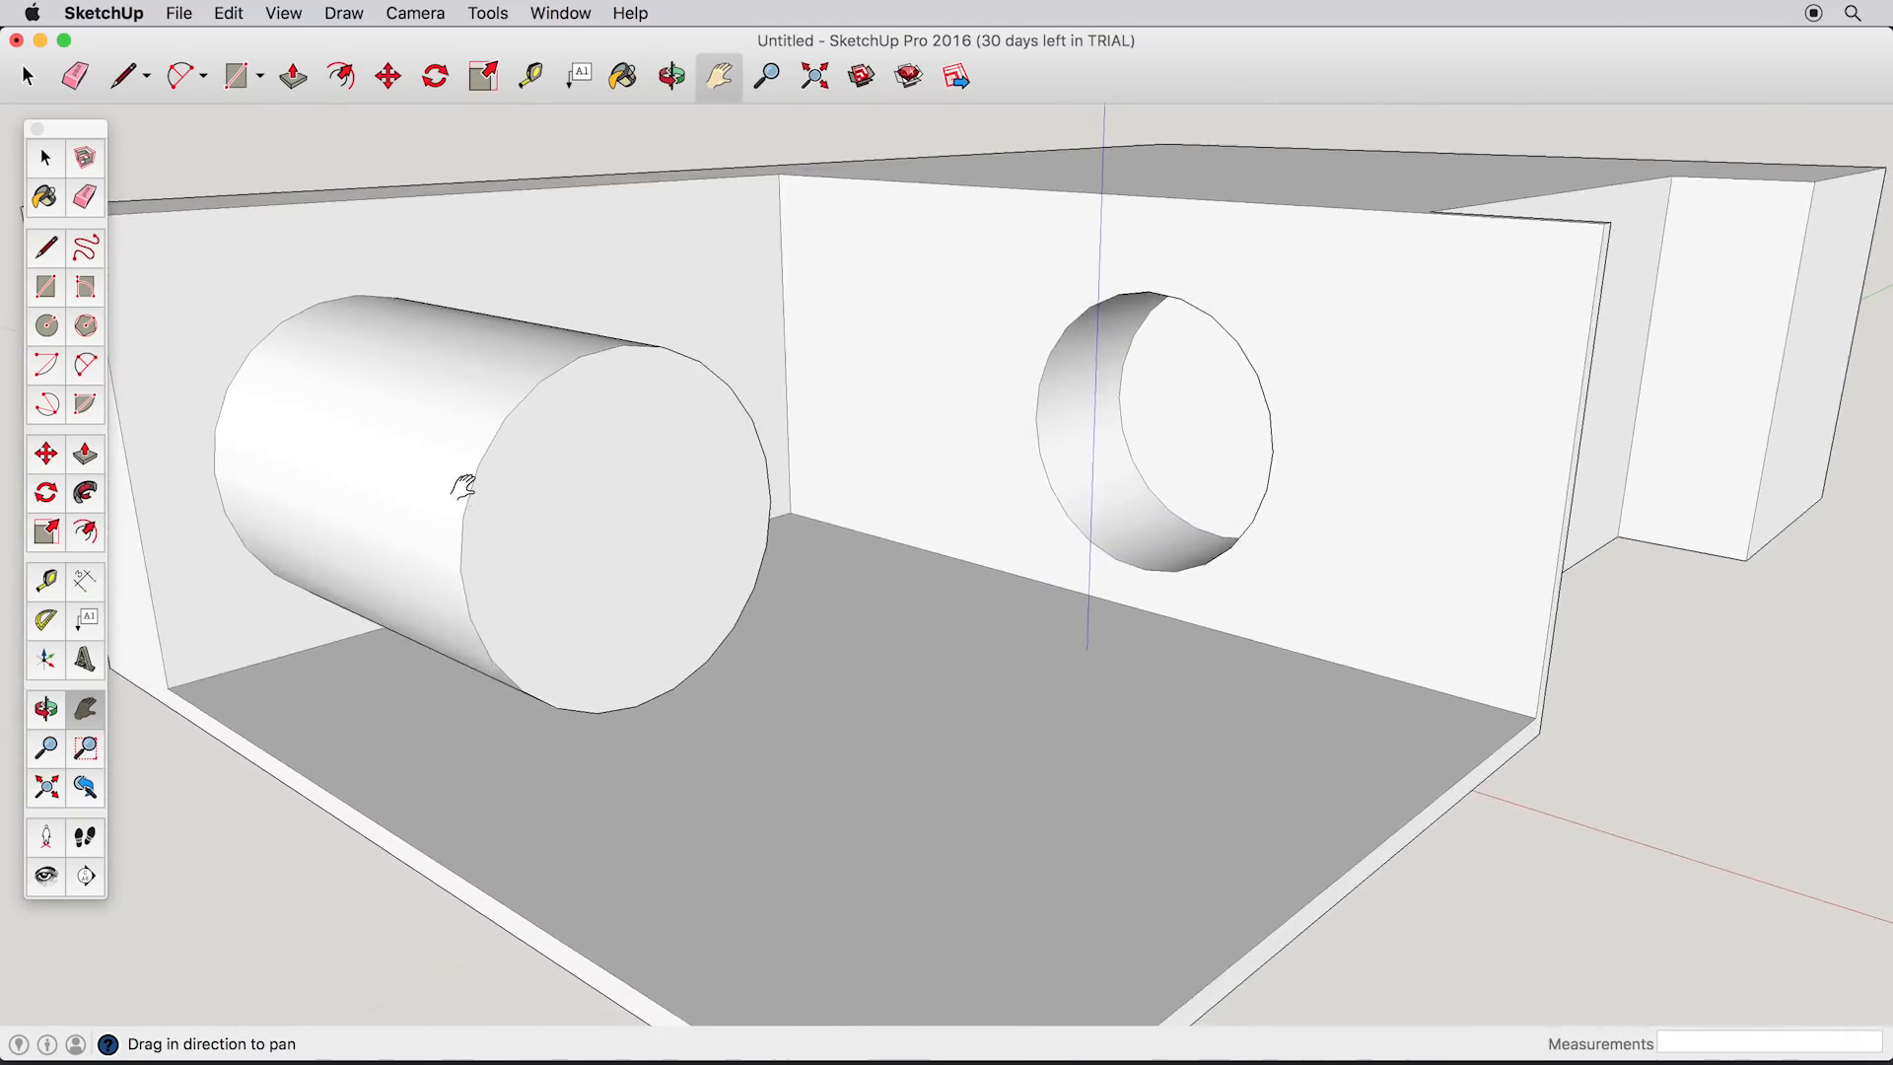
left_click(46, 750)
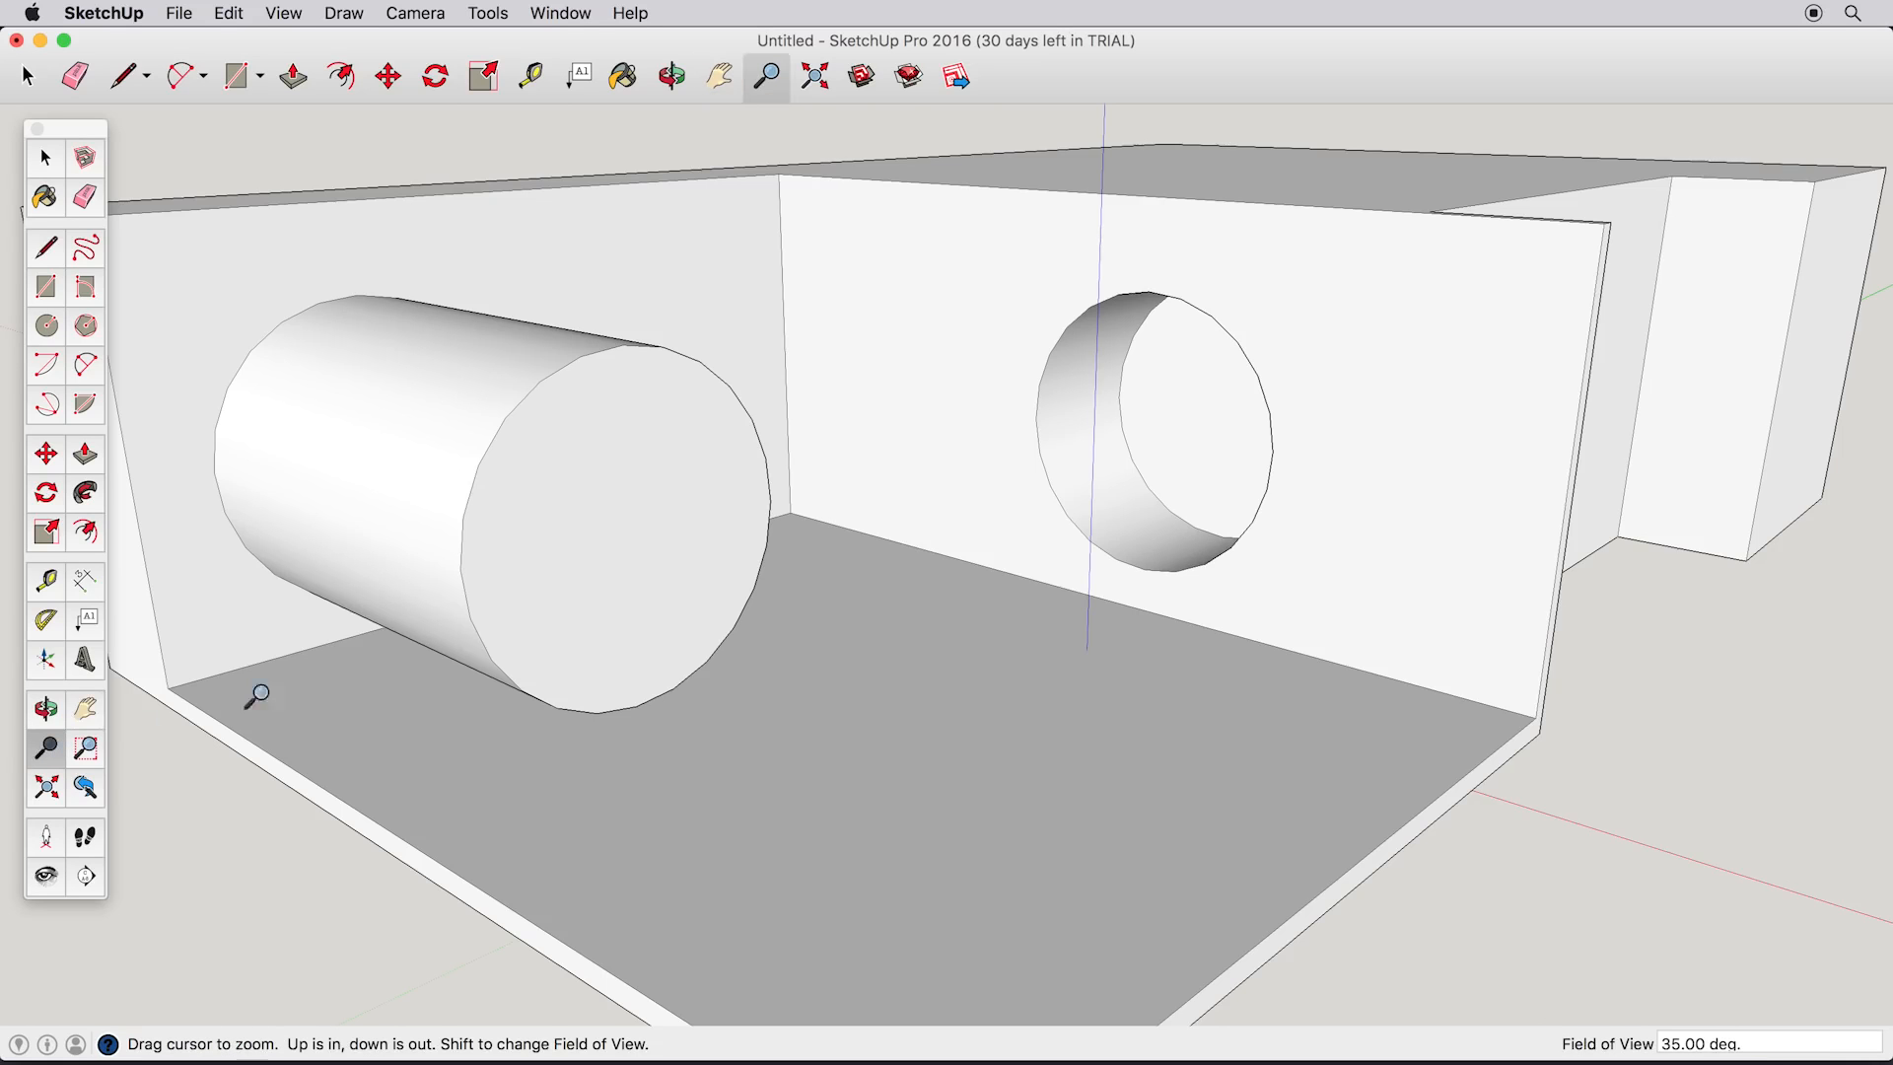
left_click_drag(897, 463, 957, 706)
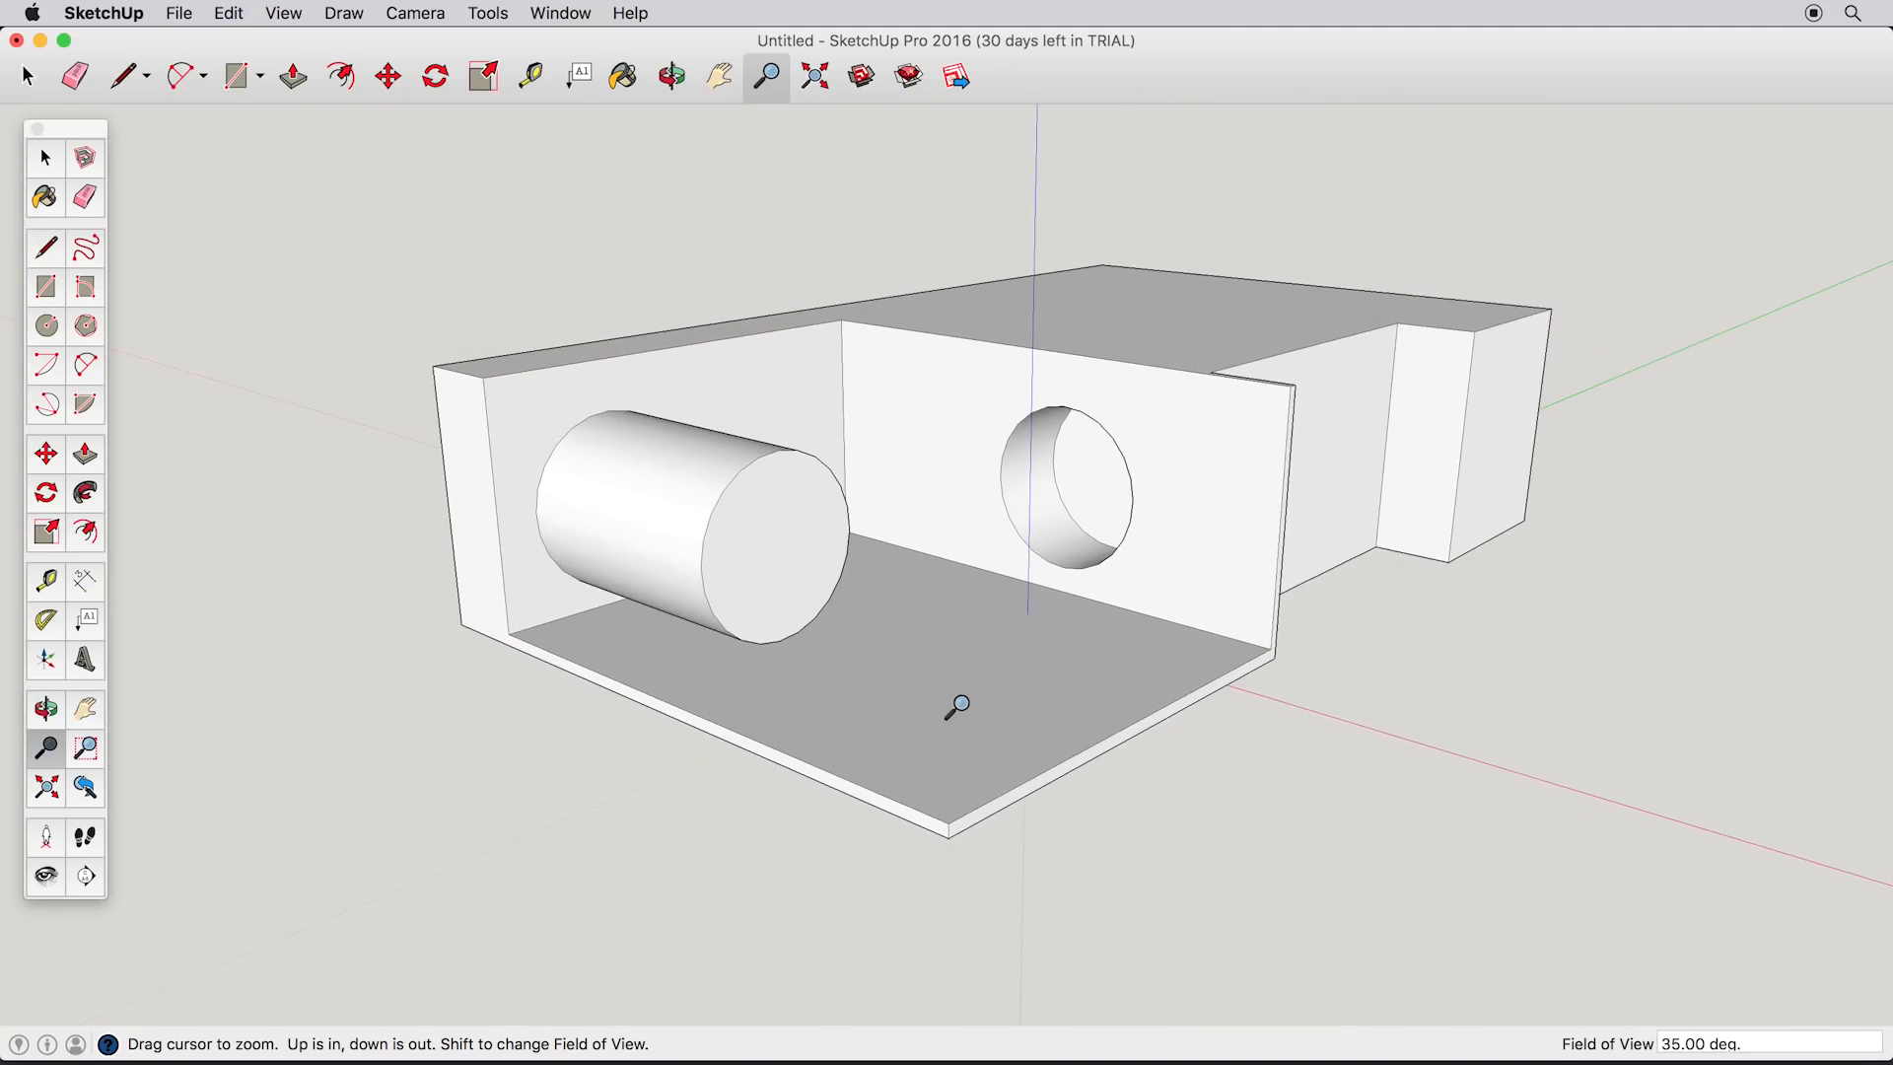
left_click_drag(1179, 541, 1224, 407)
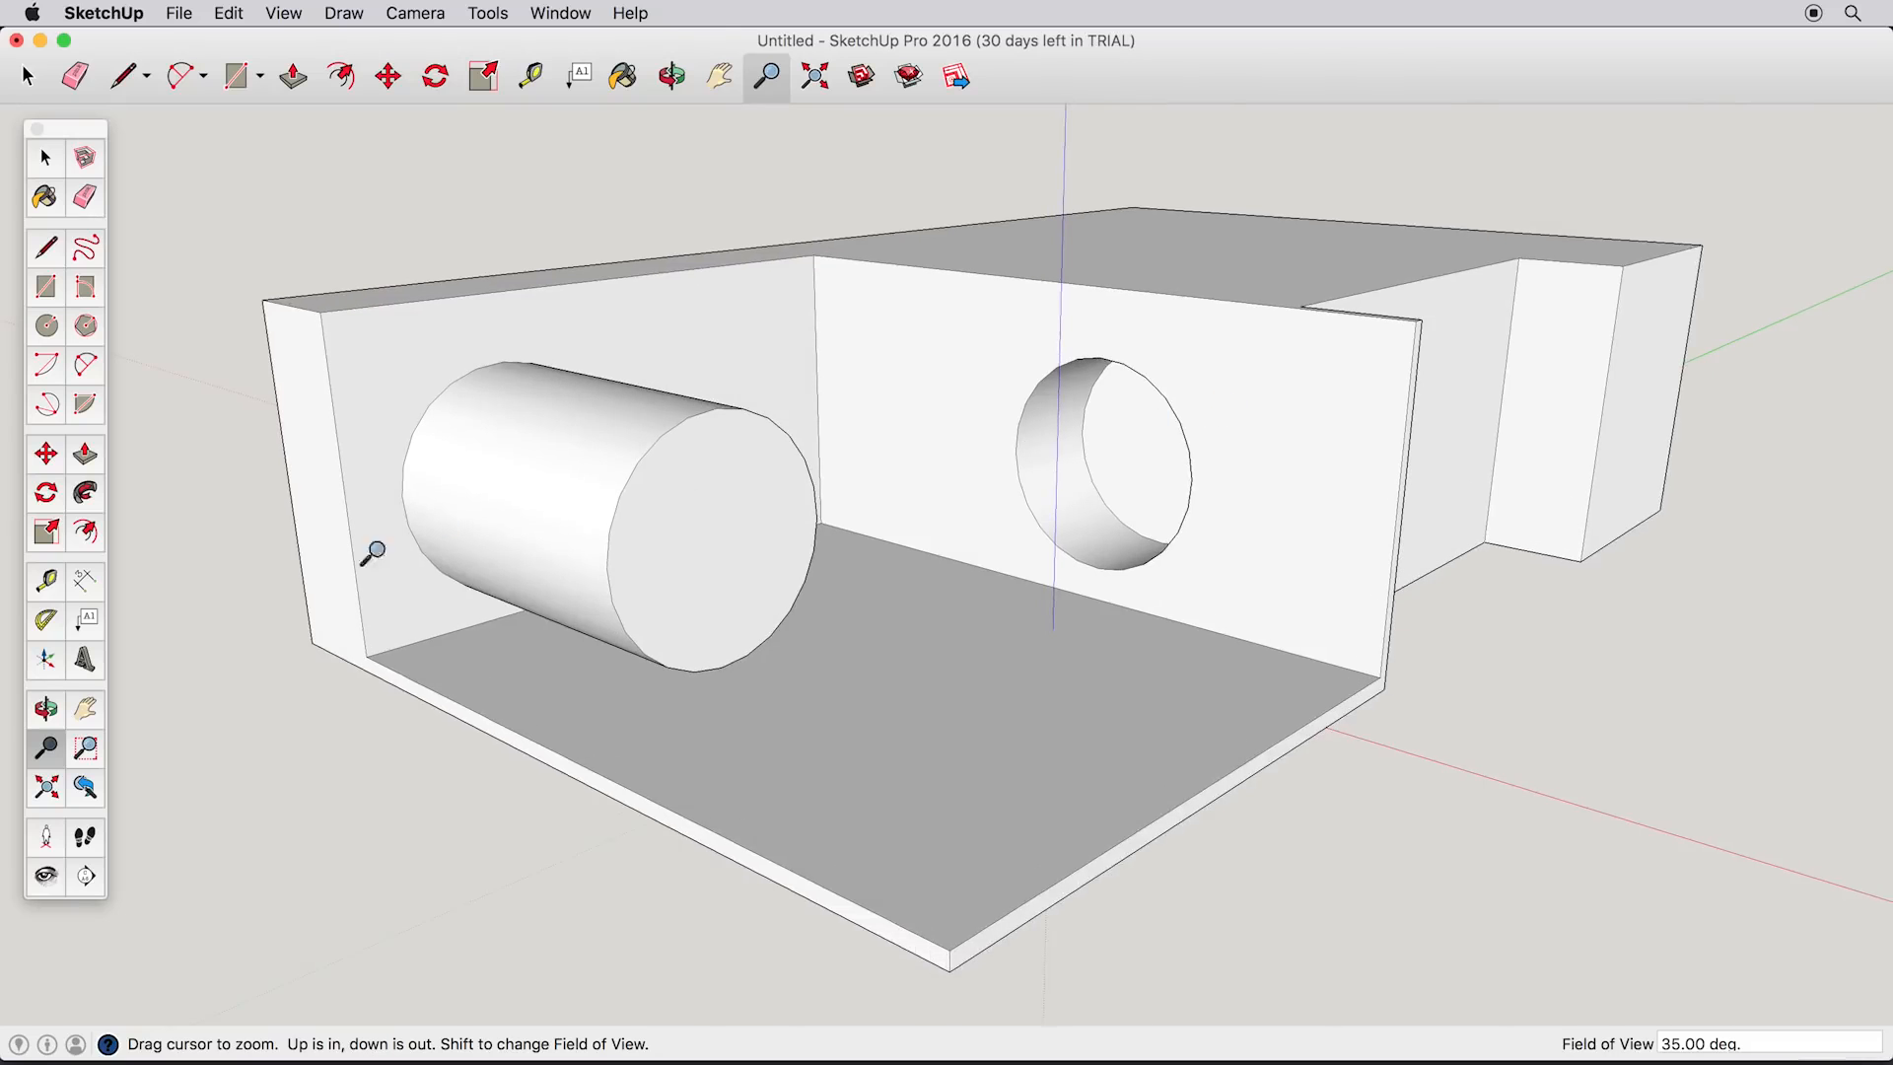
Step: View the model from a steeper overhead angle and from a flatter angle, keeping the whole shape in view
left_click(39, 710)
left_click_drag(459, 601, 495, 760)
left_click(45, 747)
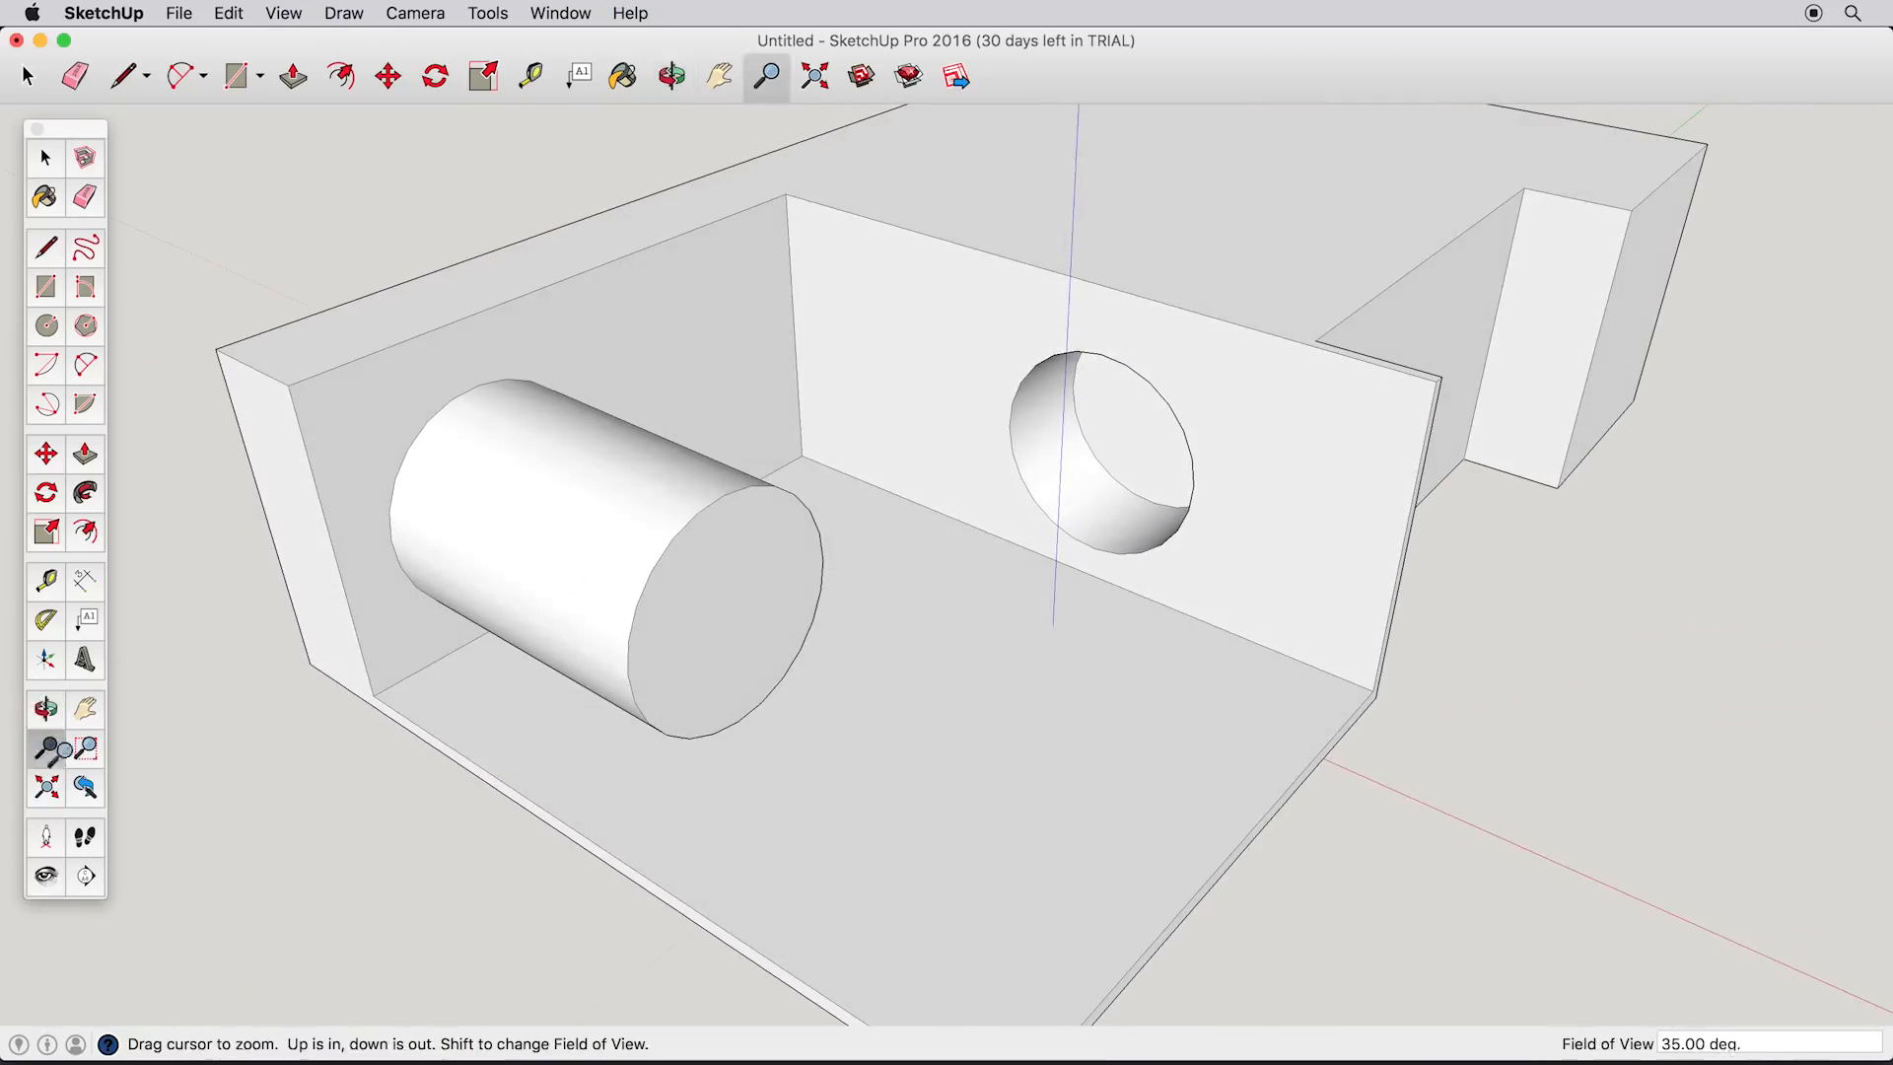
left_click_drag(1006, 723, 1080, 872)
left_click(85, 708)
mouse_move(1220, 533)
left_mouse_down()
mouse_move(908, 579)
mouse_move(1223, 552)
left_mouse_up()
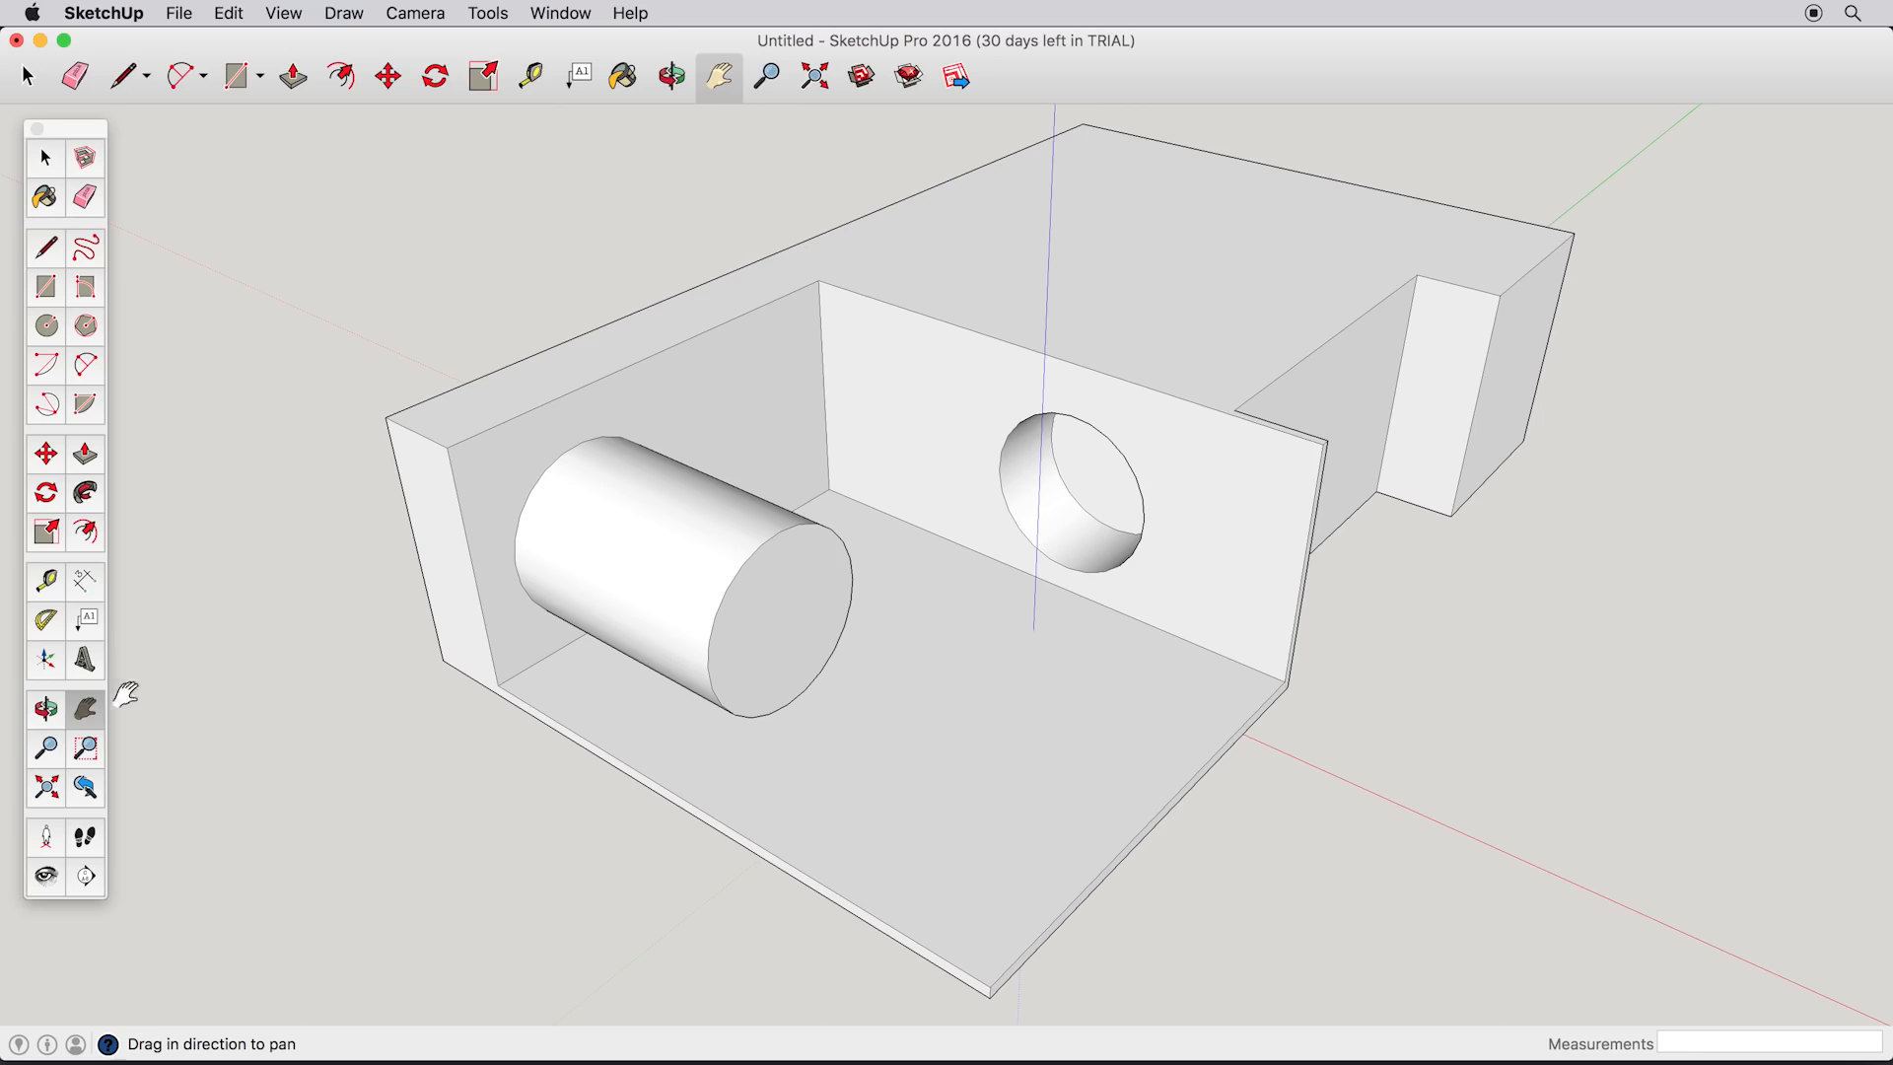
left_click(51, 708)
left_click_drag(859, 677, 674, 585)
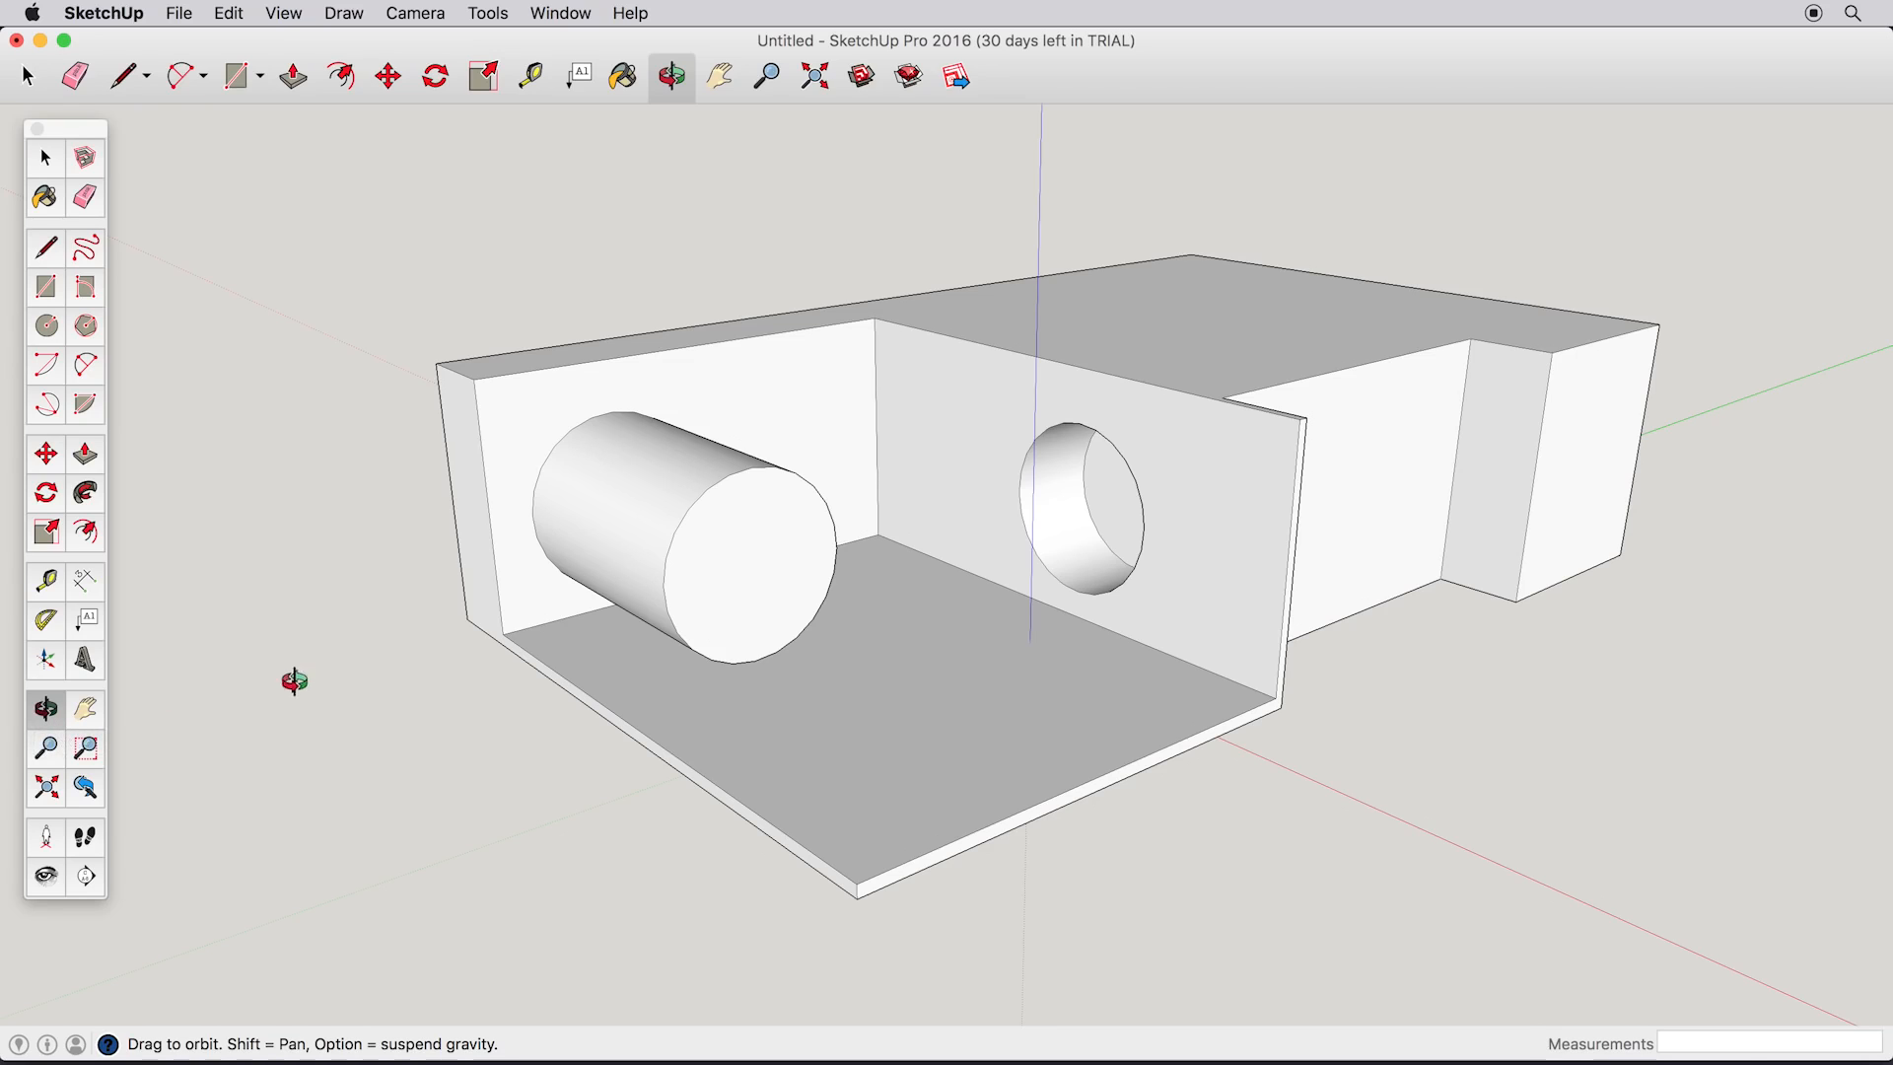
Step: Examine the recess floor between the cylinder and the round hole at several close and distant zoom levels
left_click(41, 153)
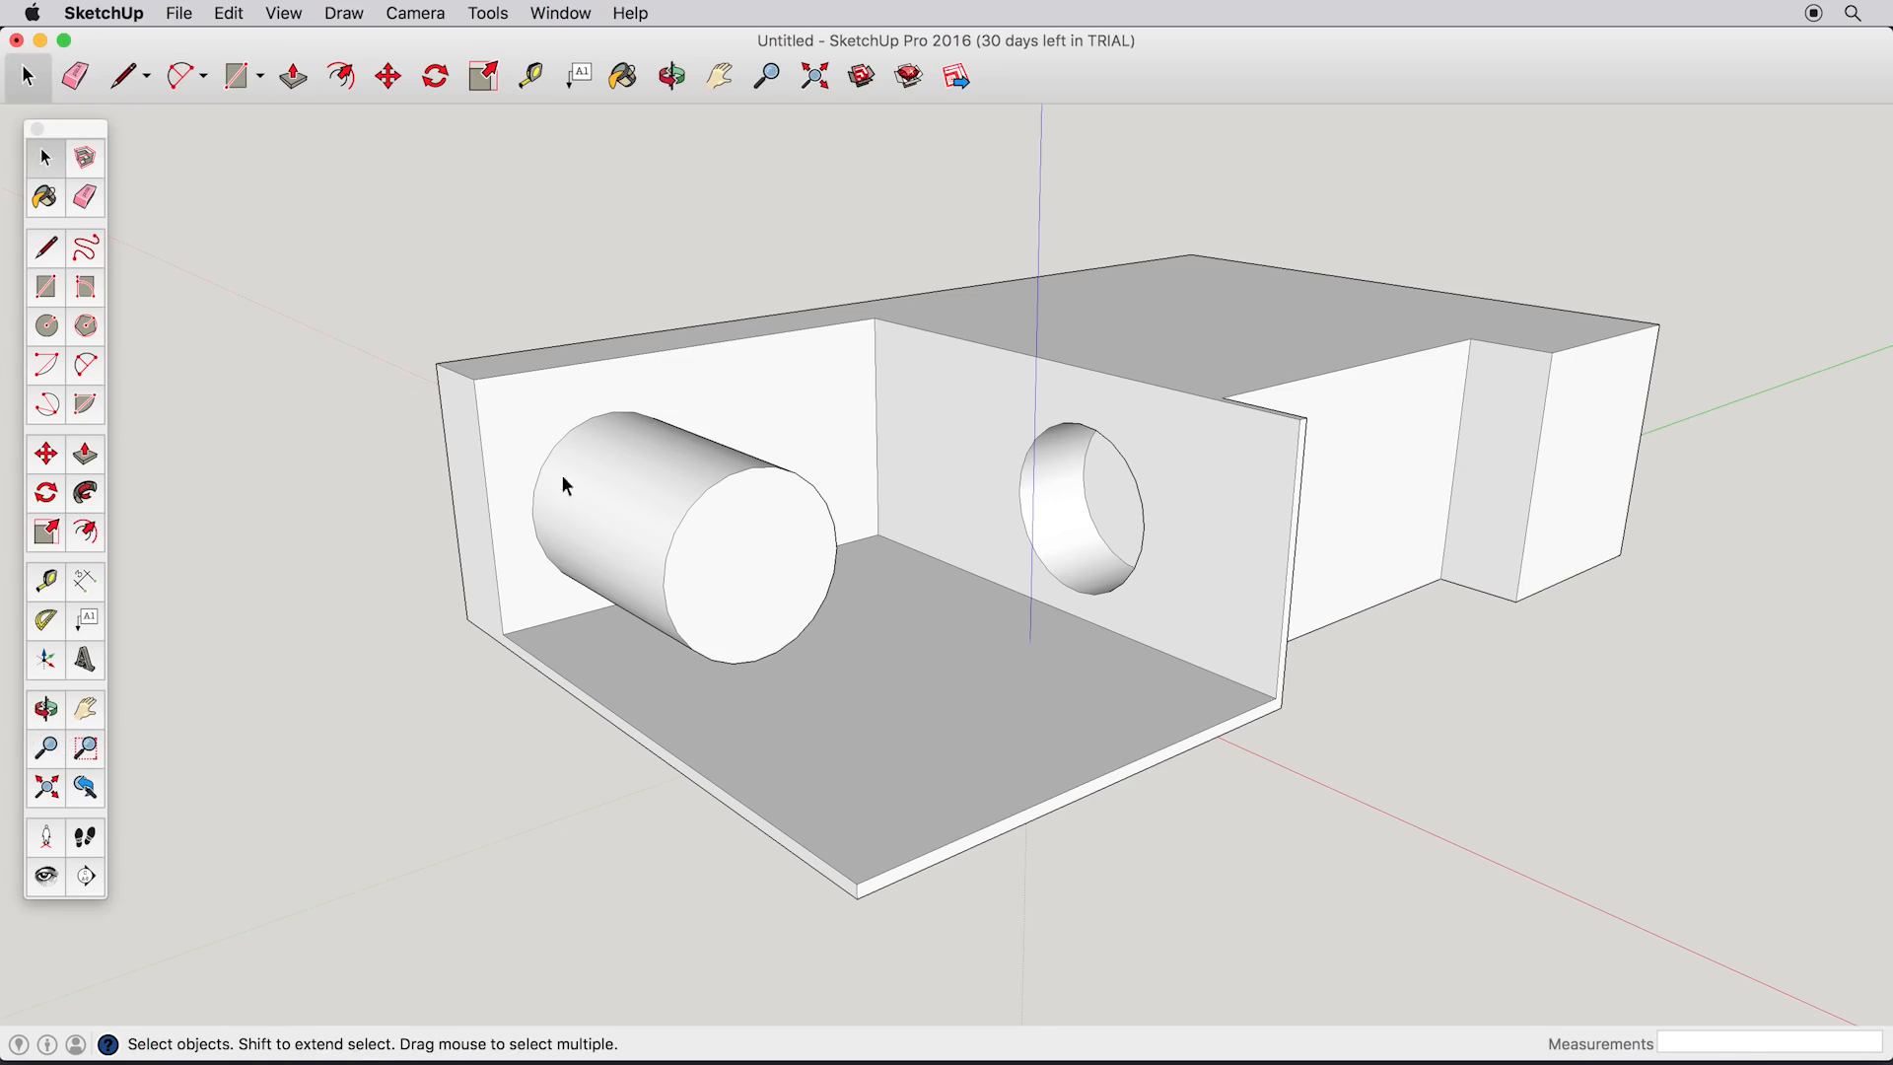
scroll(913, 598, "down", 3)
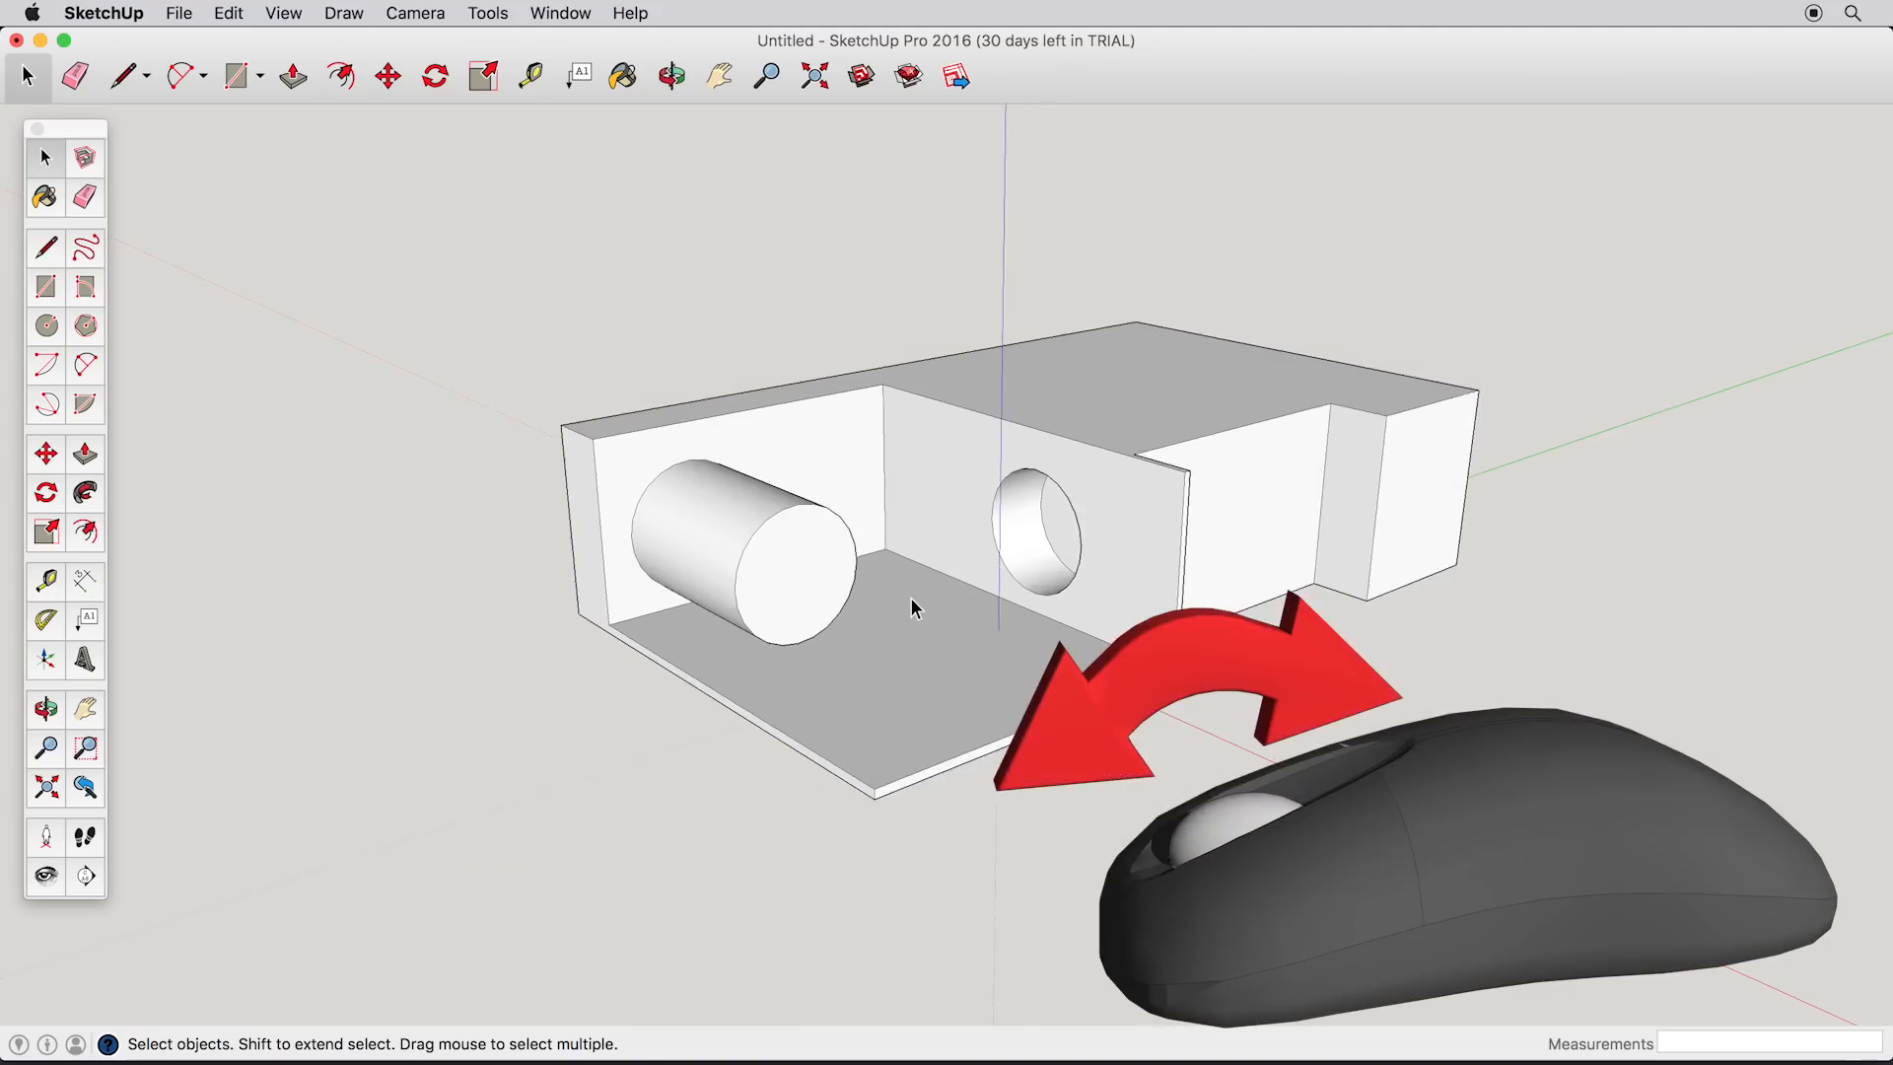
scroll(913, 597, "up", 6)
scroll(913, 598, "down", 3)
scroll(913, 597, "up", 3)
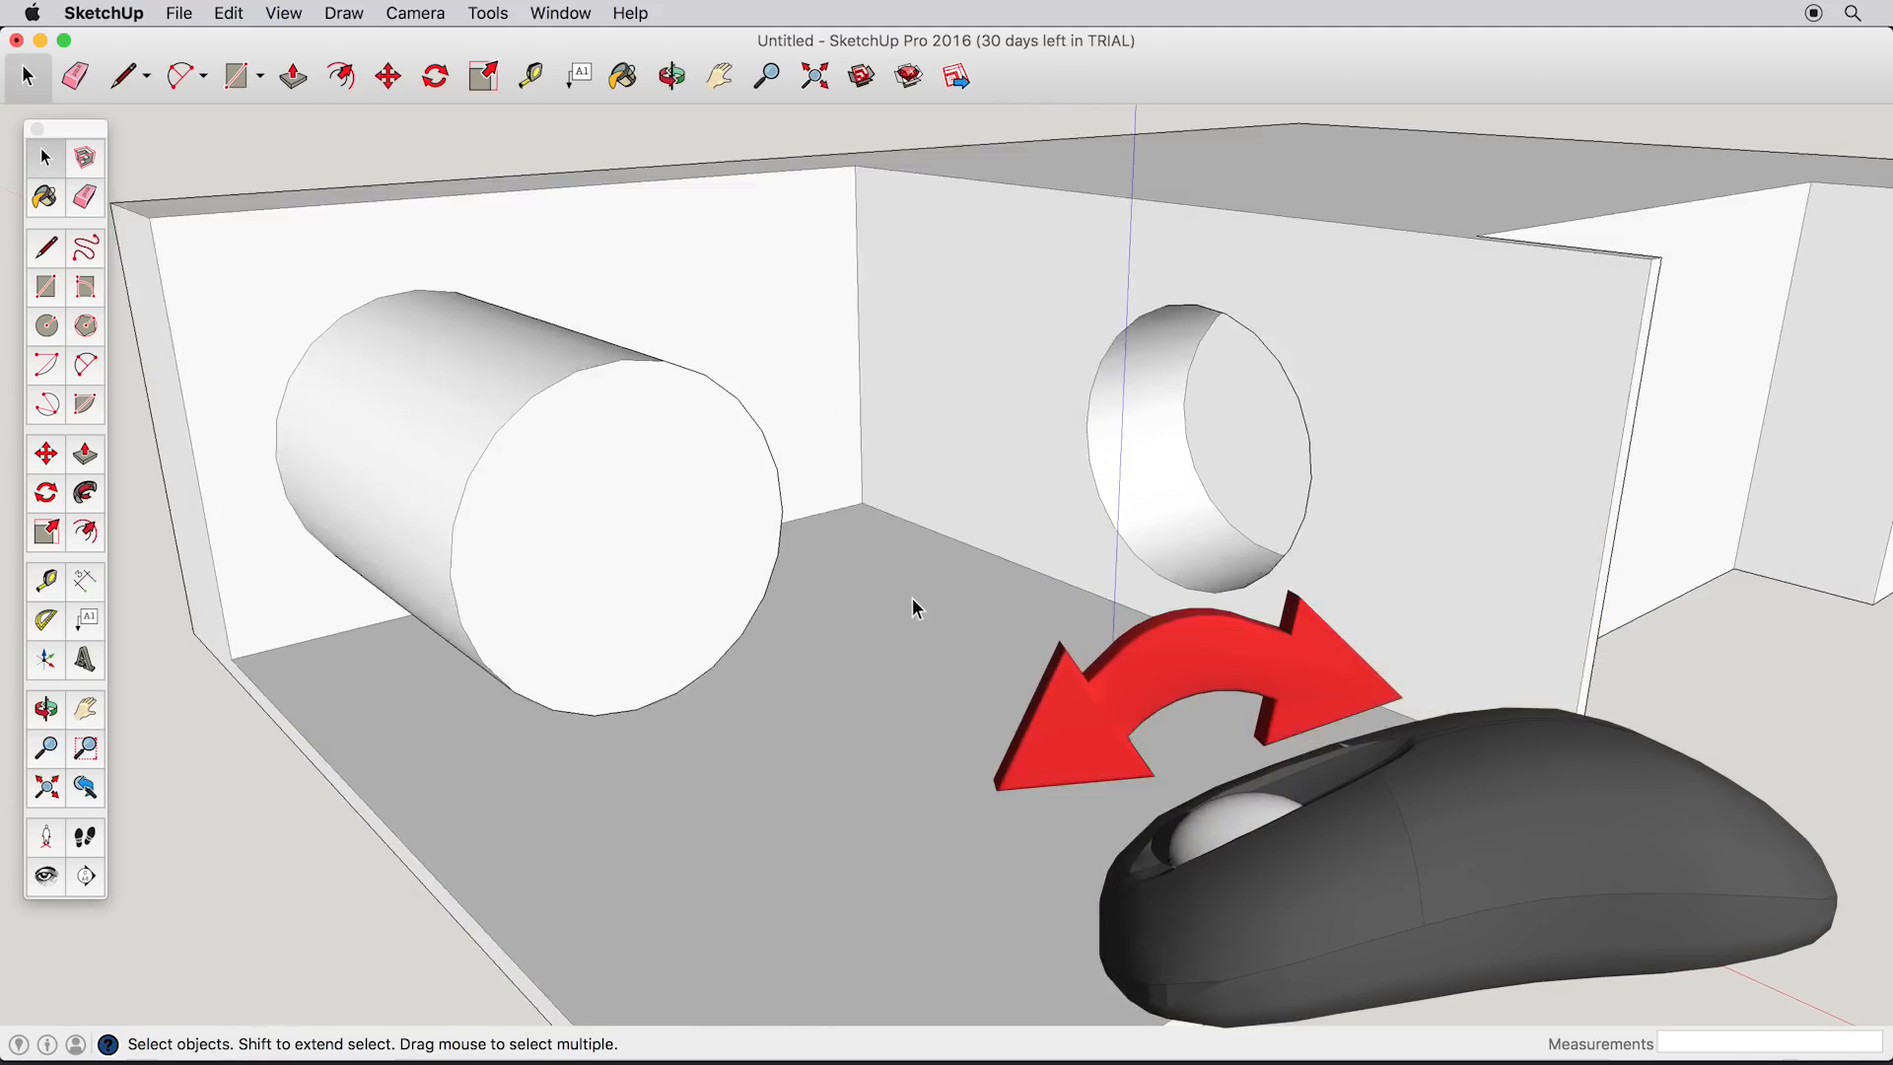
scroll(914, 597, "down", 5)
scroll(908, 603, "up", 4)
scroll(908, 604, "down", 4)
Step: Orbit and pan around the whole model to inspect it from slightly different sides
middle_click_drag(908, 603, 997, 621)
key("space")
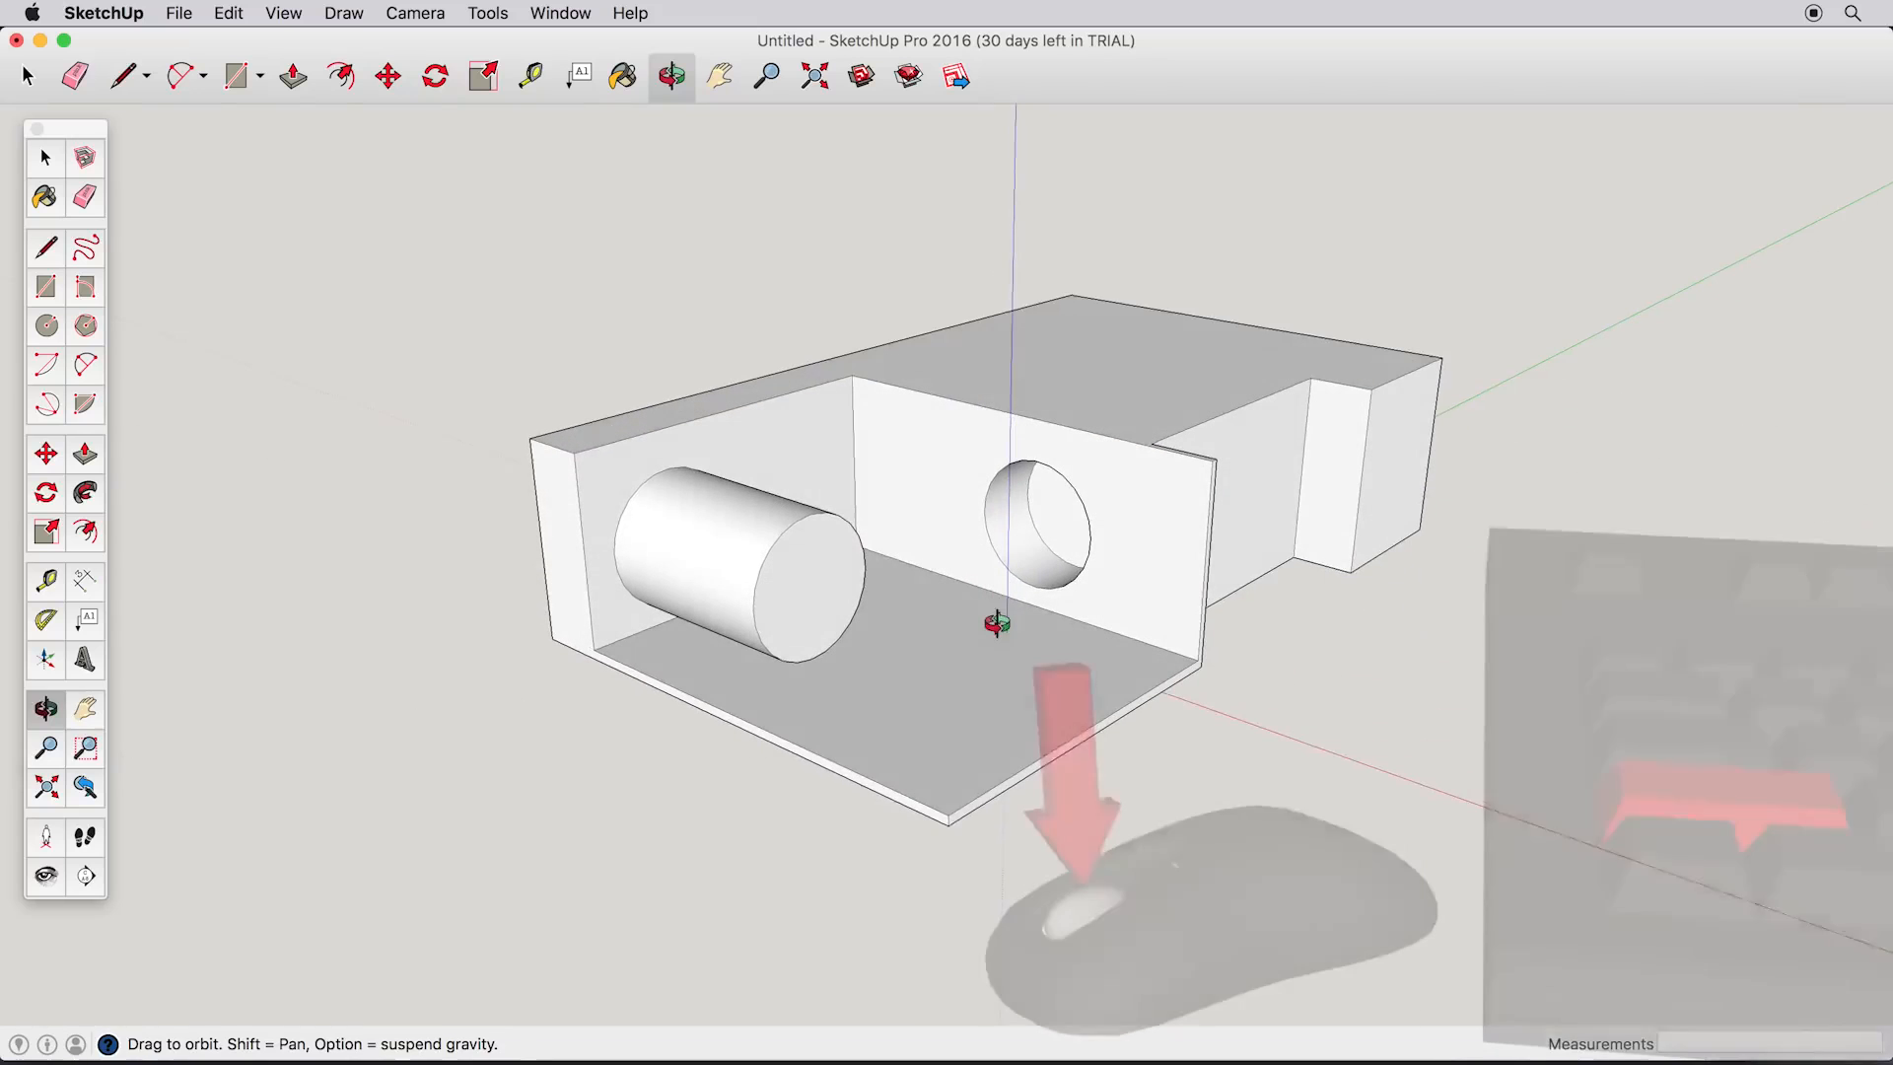
middle_click(983, 597)
middle_click_drag(983, 589, 893, 584, "shift")
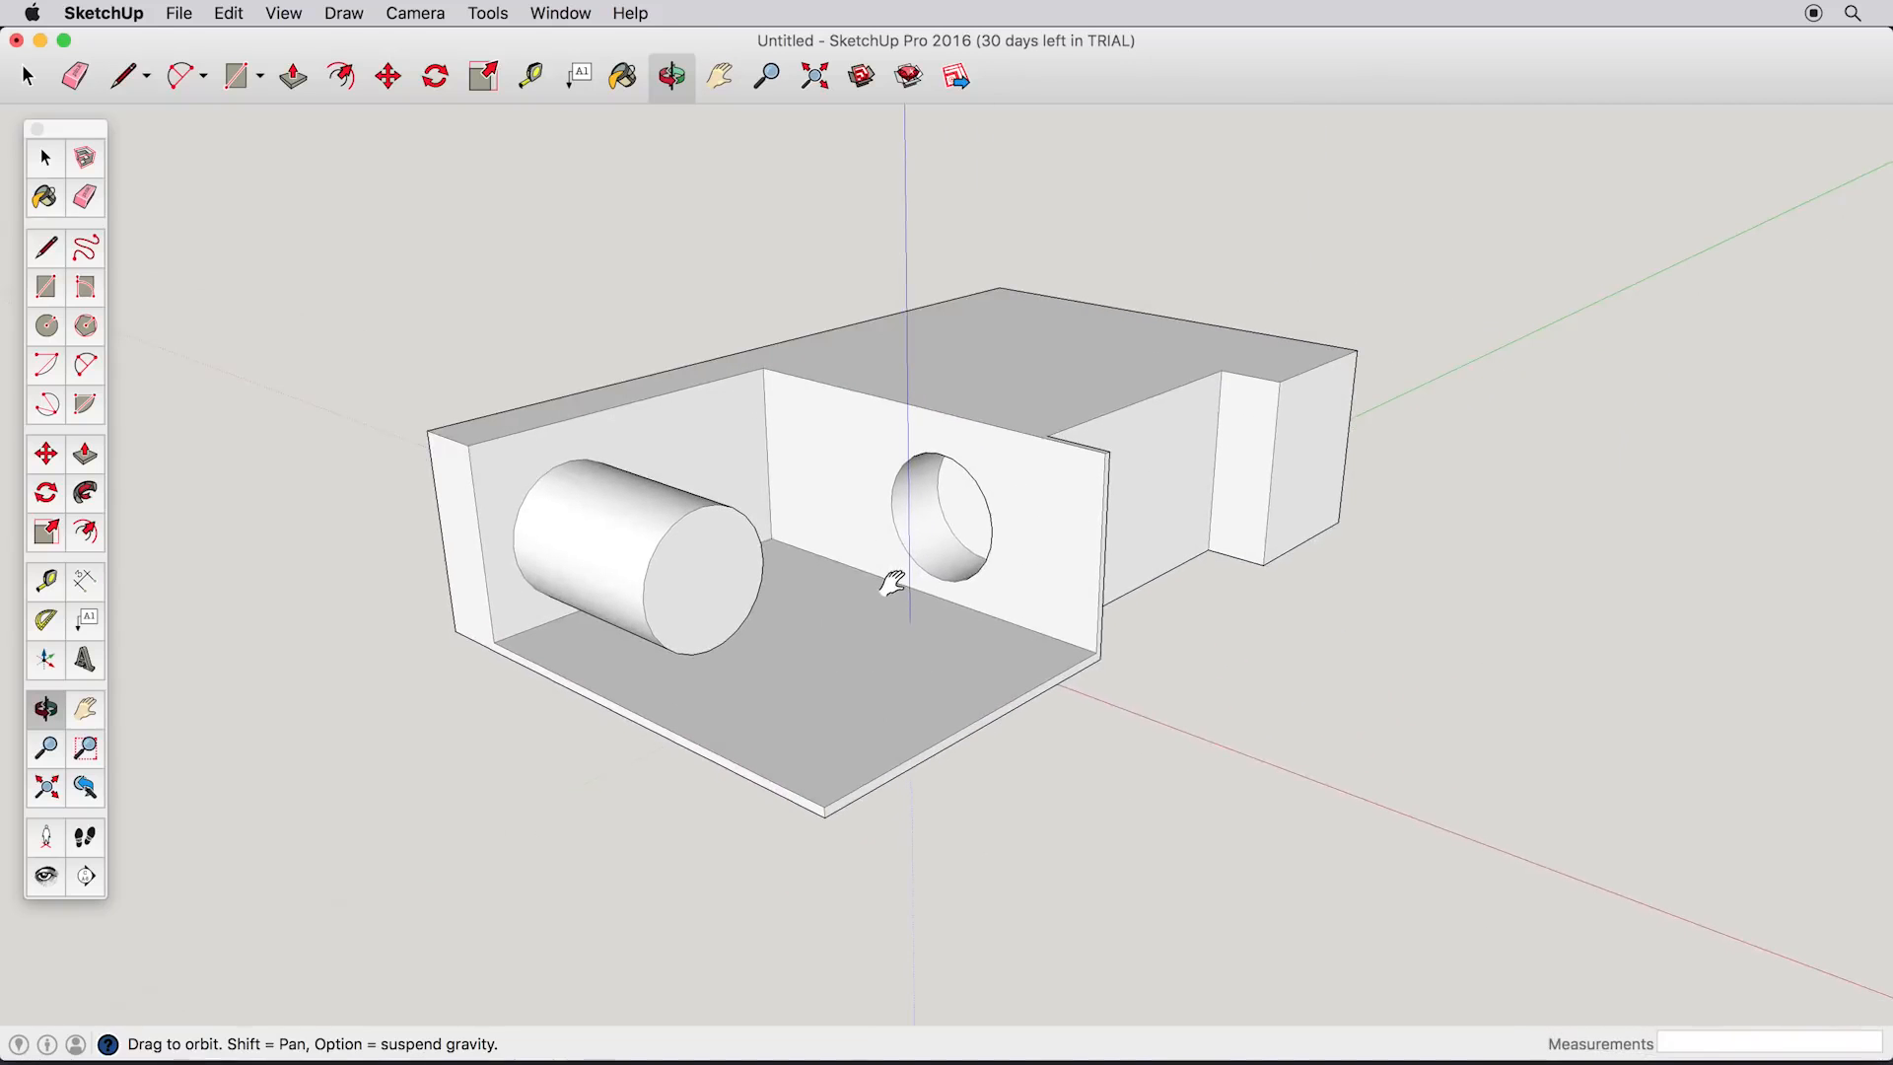
key("space")
key("o")
left_click_drag(1044, 486, 1167, 494)
key("space")
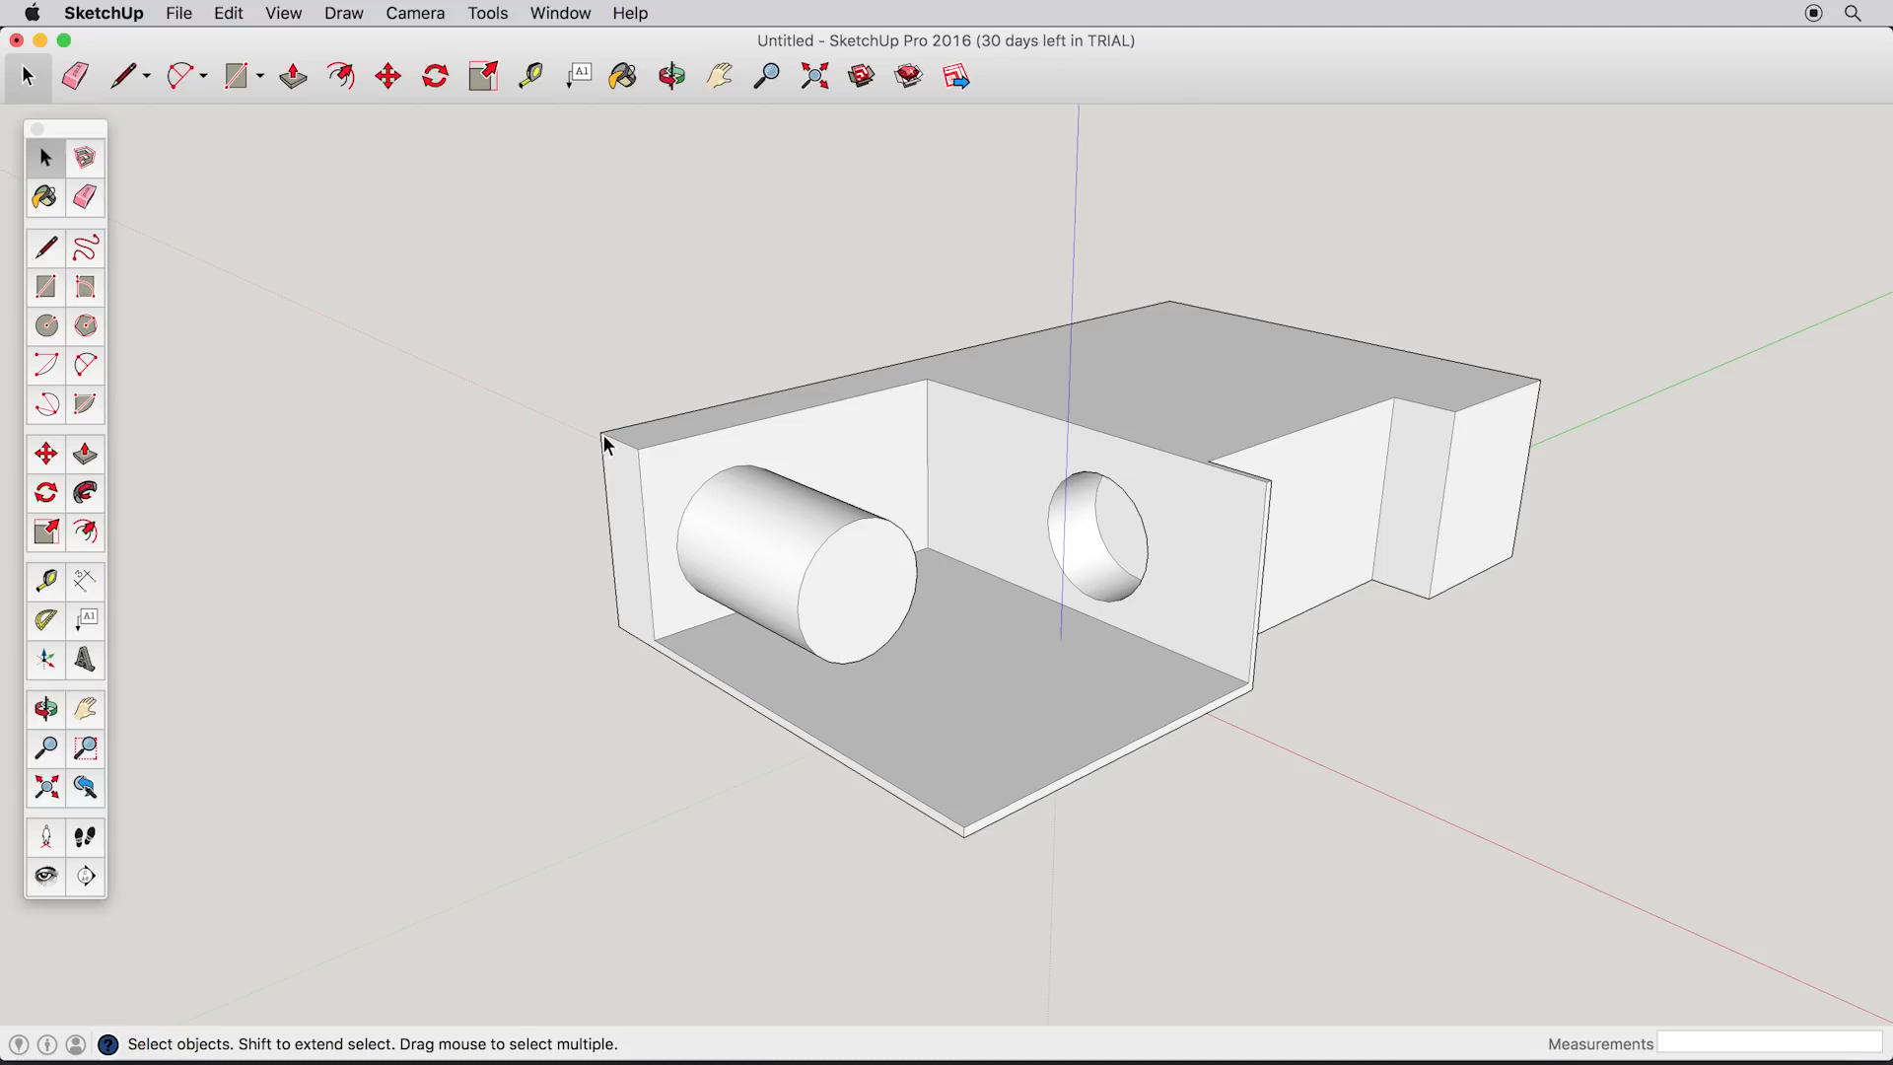
Step: Inspect the model's two opposite outer top corners and the round hole up close, and return to a full view
scroll(606, 445, "up", 5)
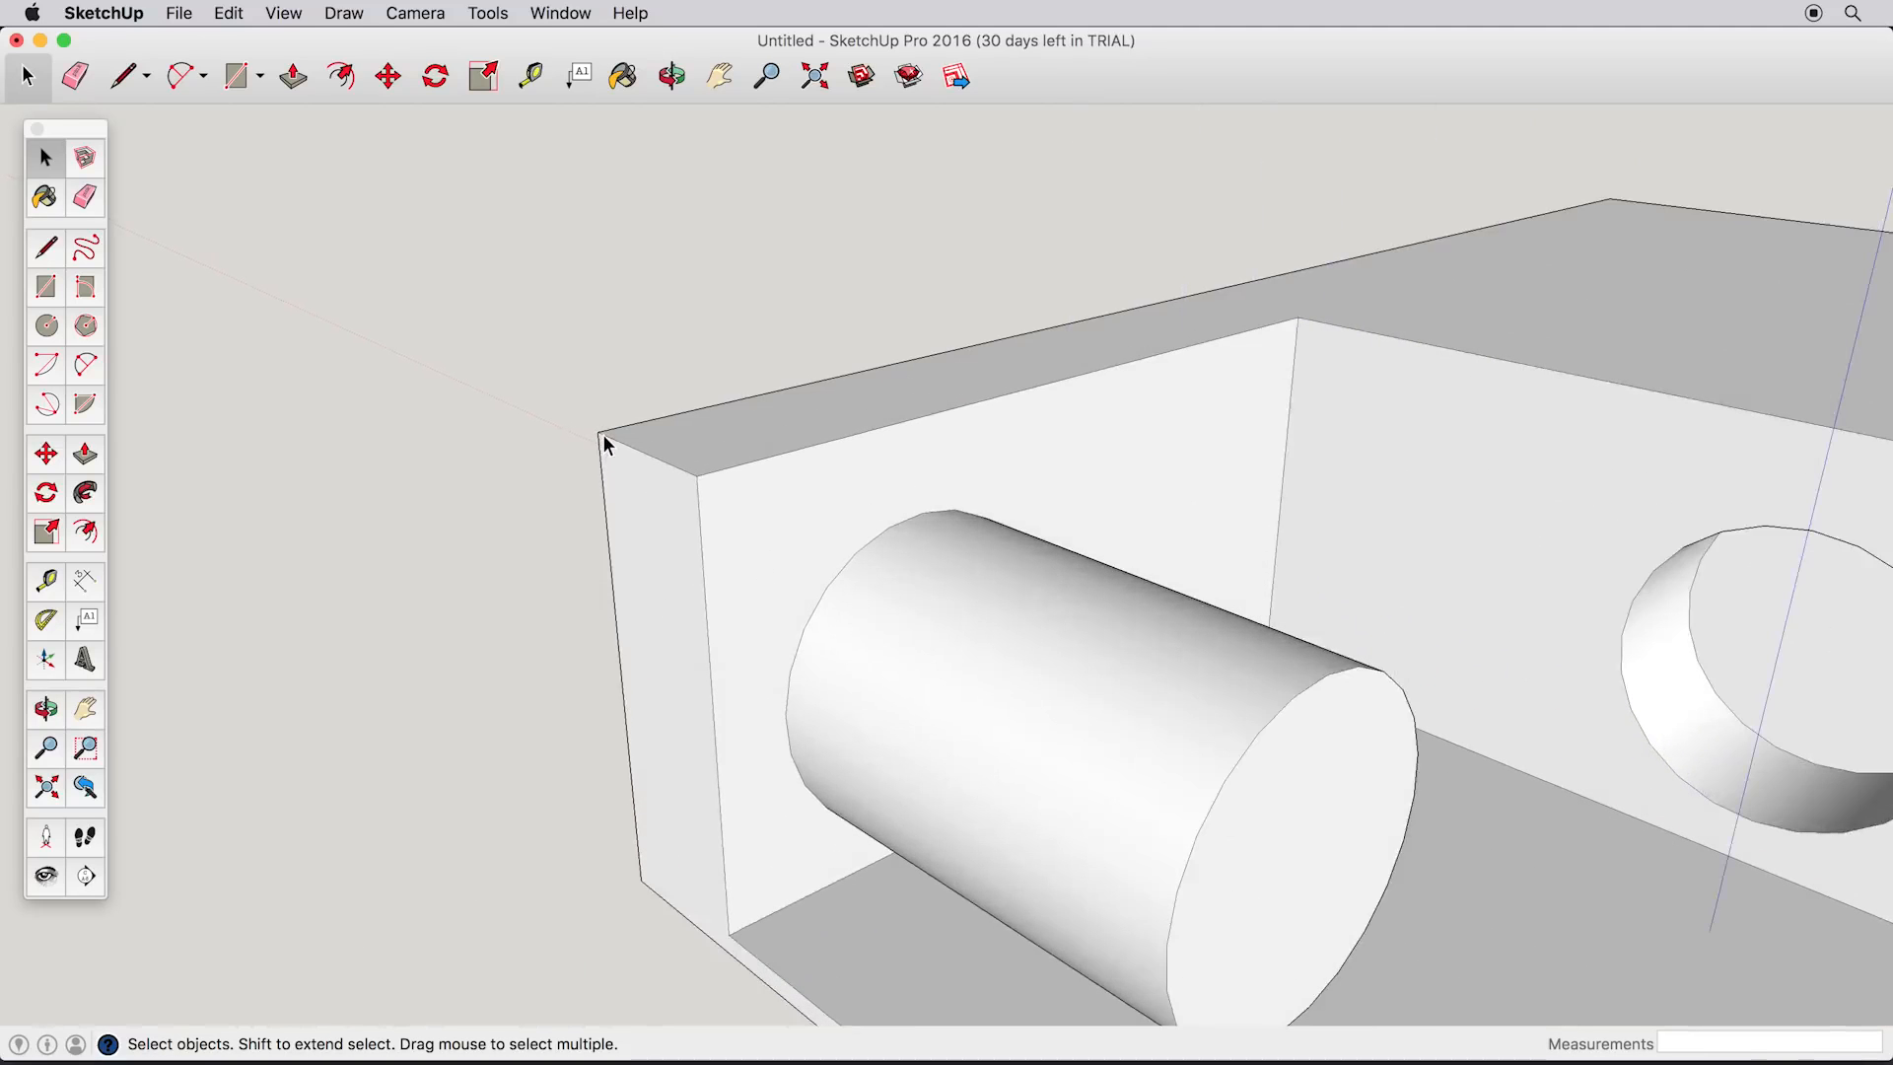
scroll(606, 445, "up", 3)
scroll(607, 446, "down", 10)
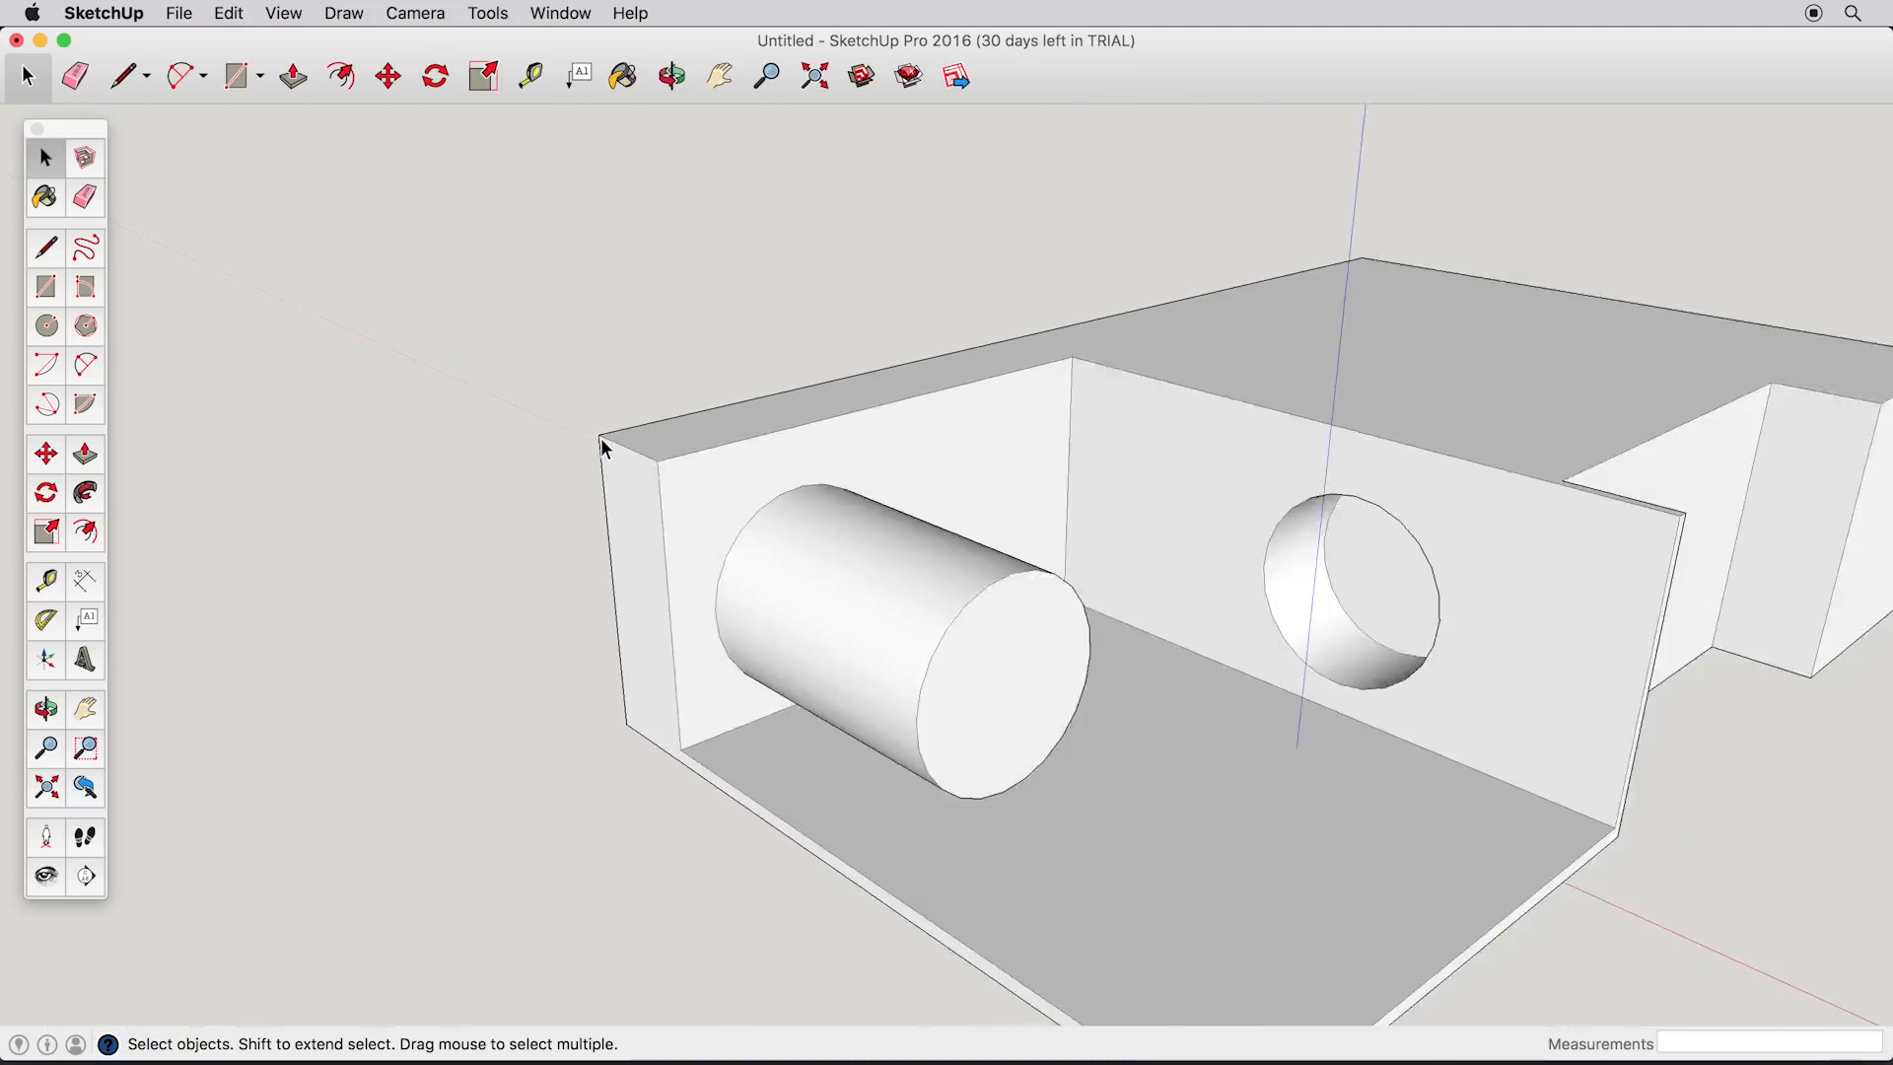
scroll(607, 449, "down", 2)
scroll(1366, 409, "up", 10)
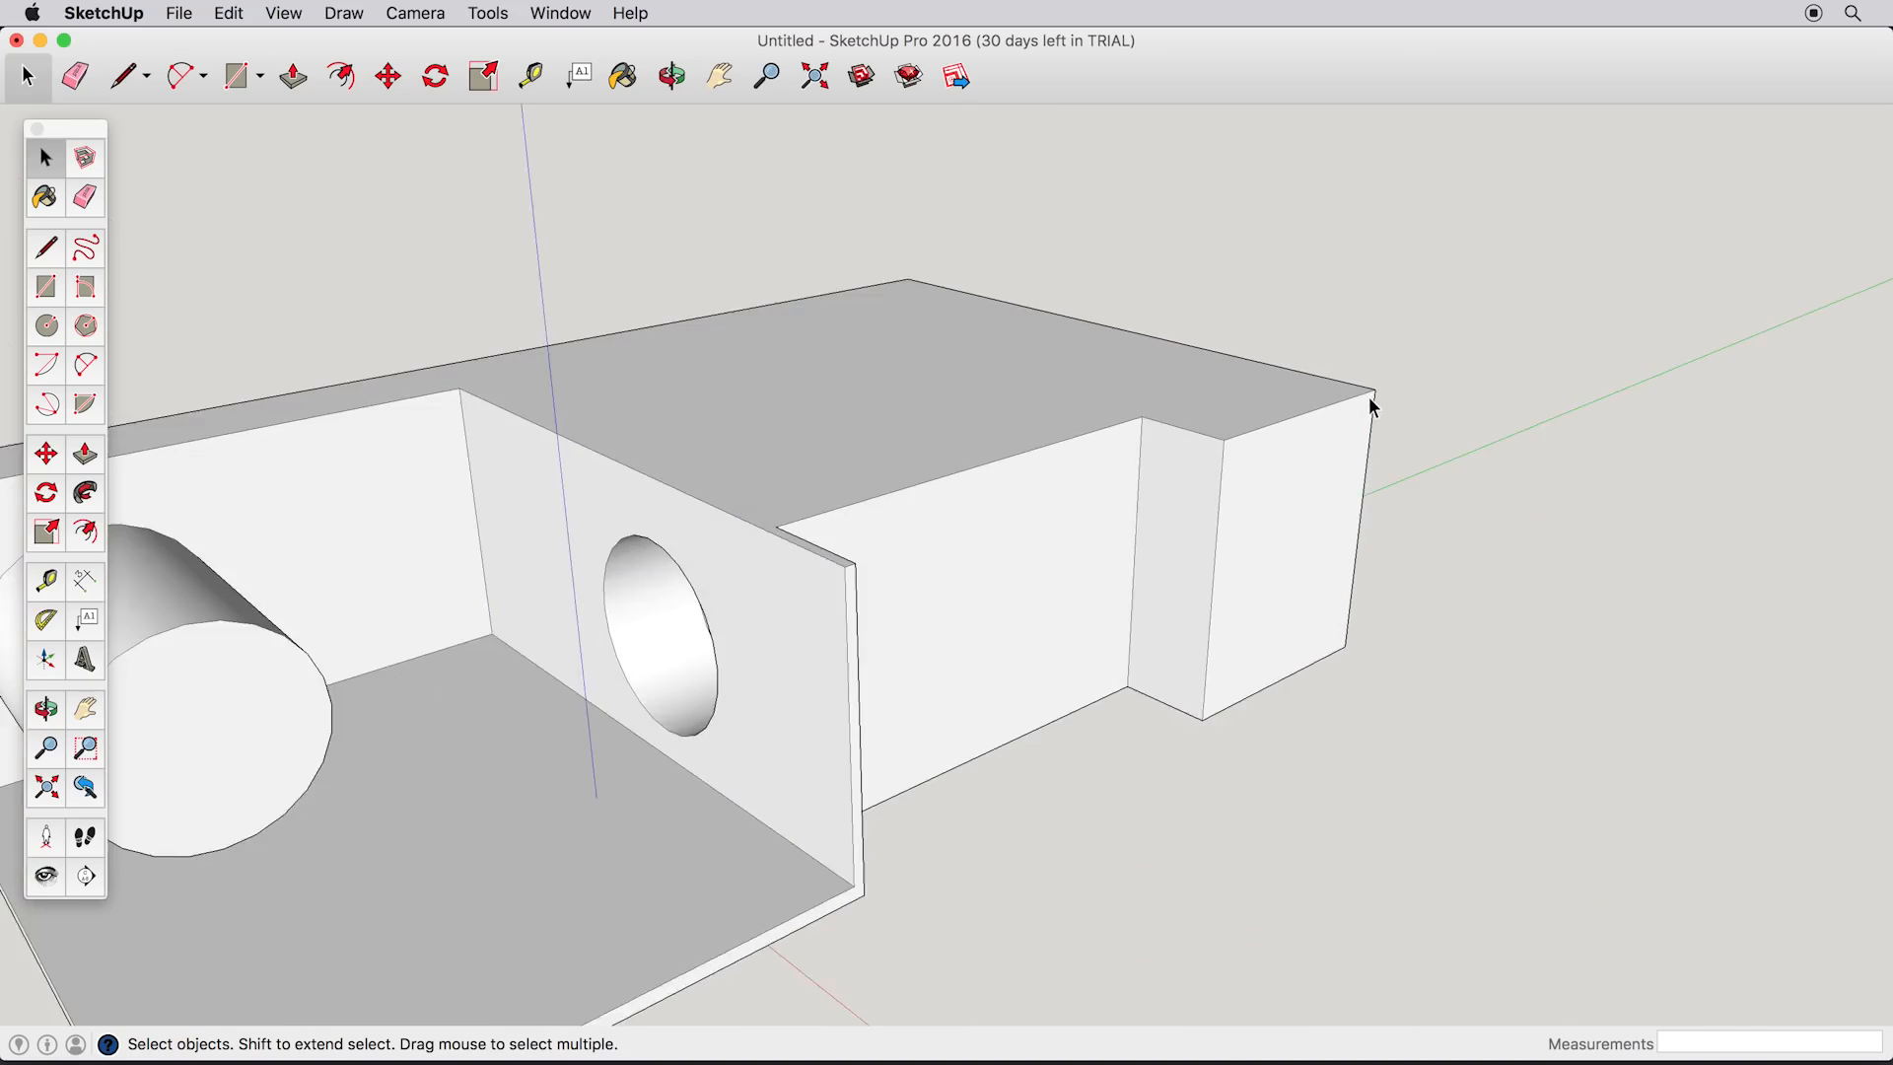
scroll(1365, 409, "down", 10)
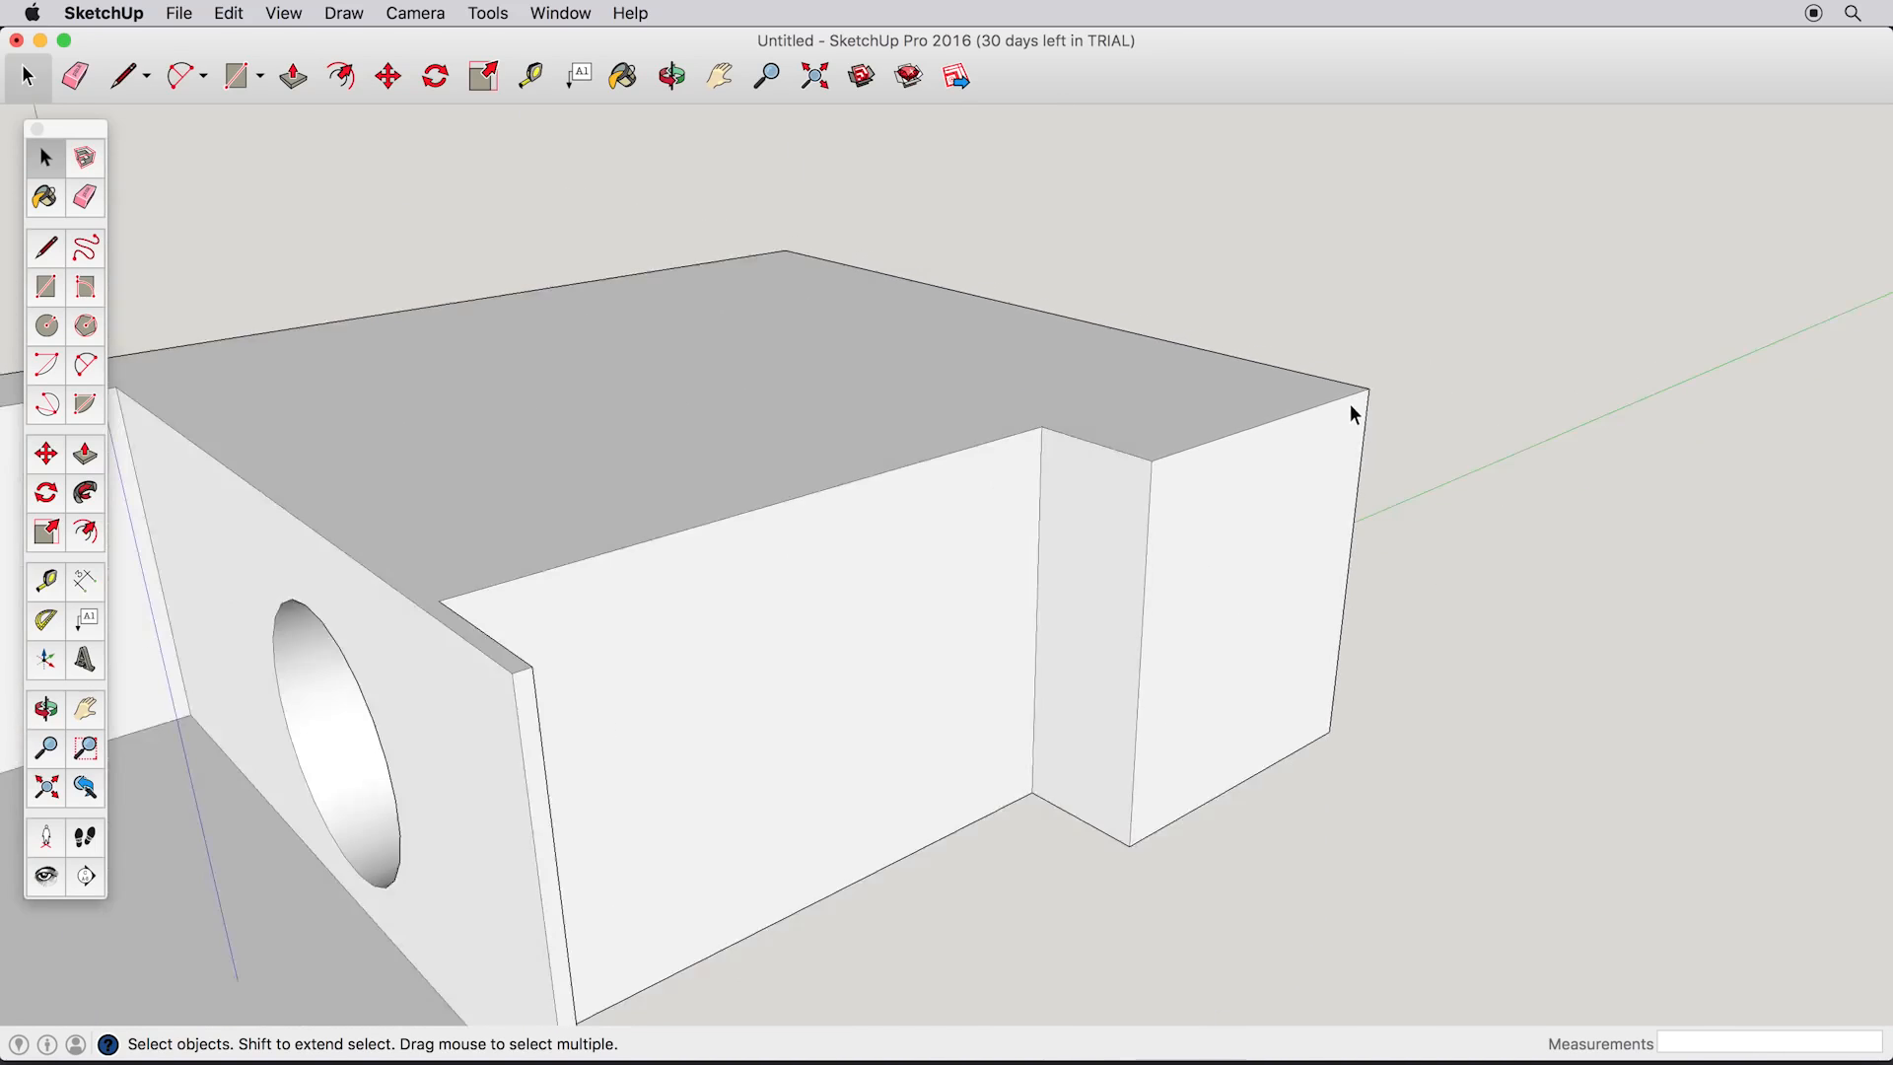
scroll(895, 554, "up", 6)
scroll(894, 554, "up", 3)
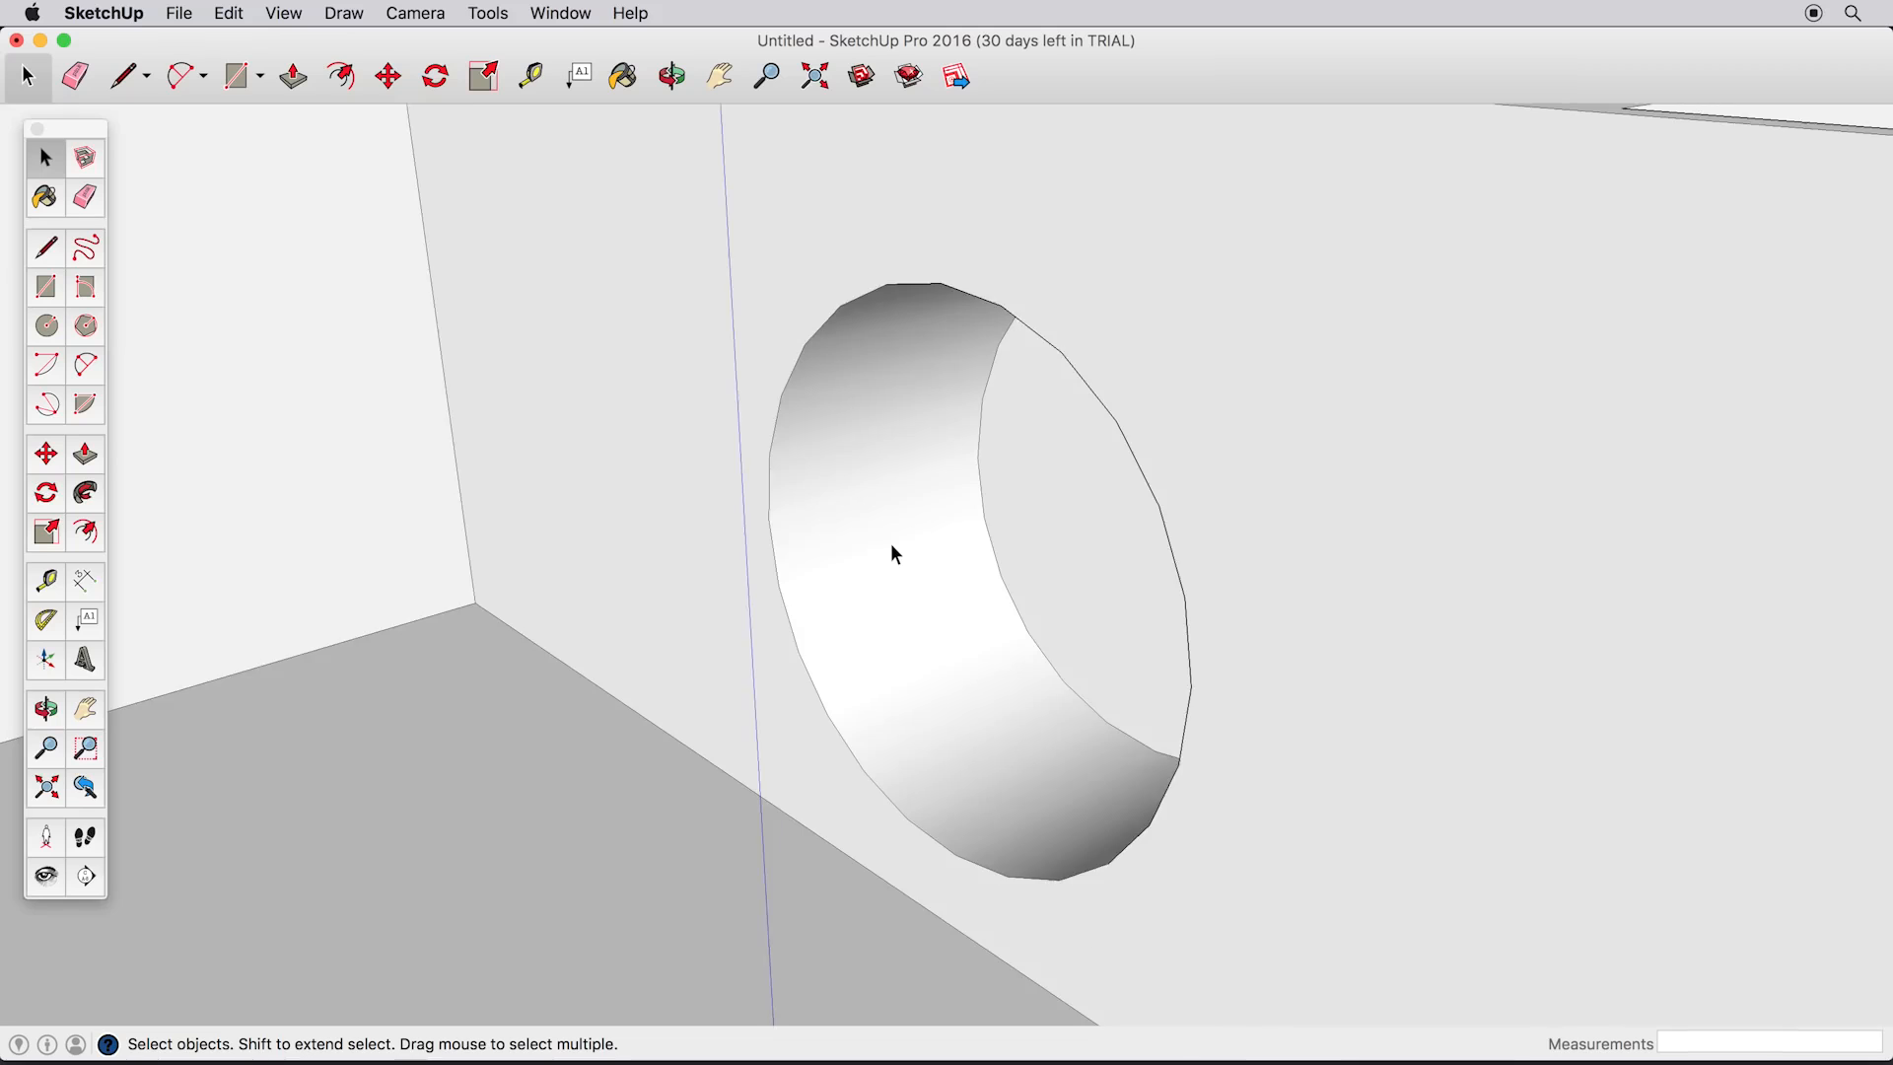
scroll(892, 542, "down", 12)
middle_click_drag(892, 542, 986, 560)
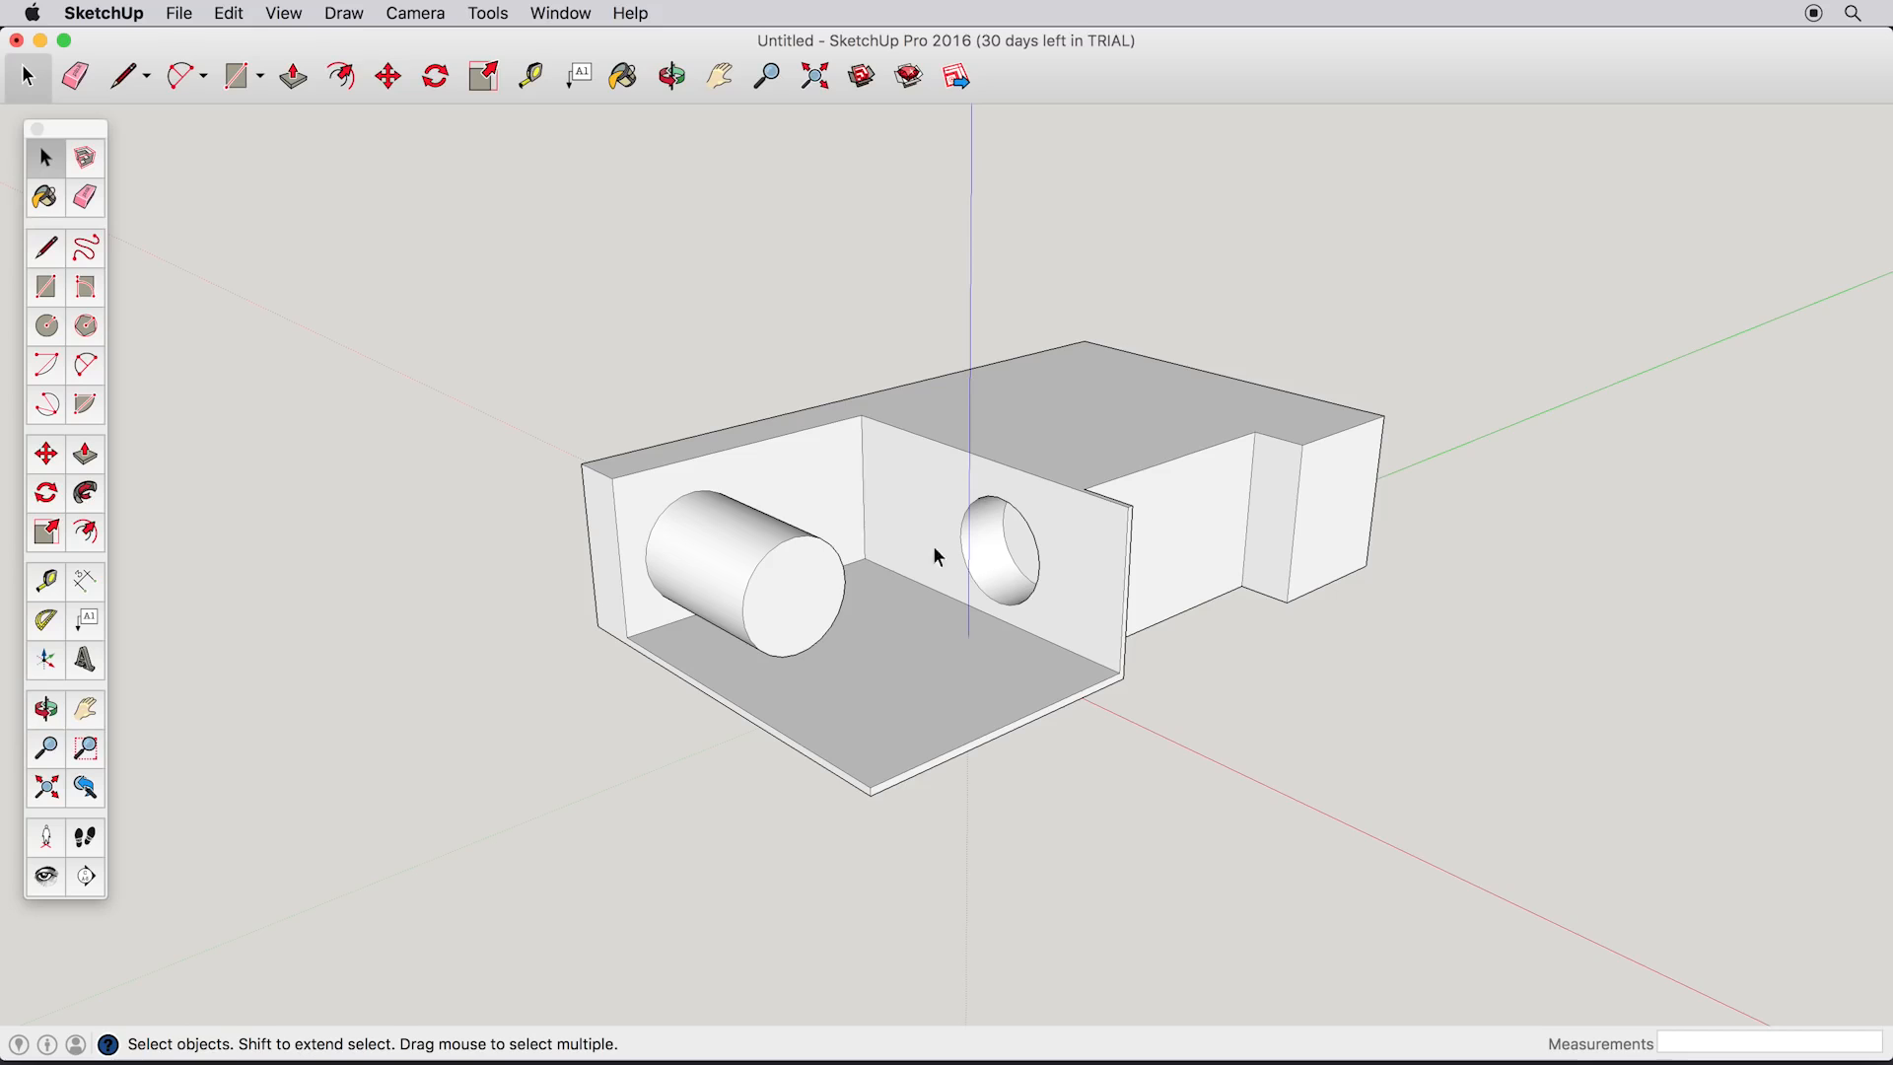
scroll(793, 535, "down", 1)
scroll(842, 522, "up", 1)
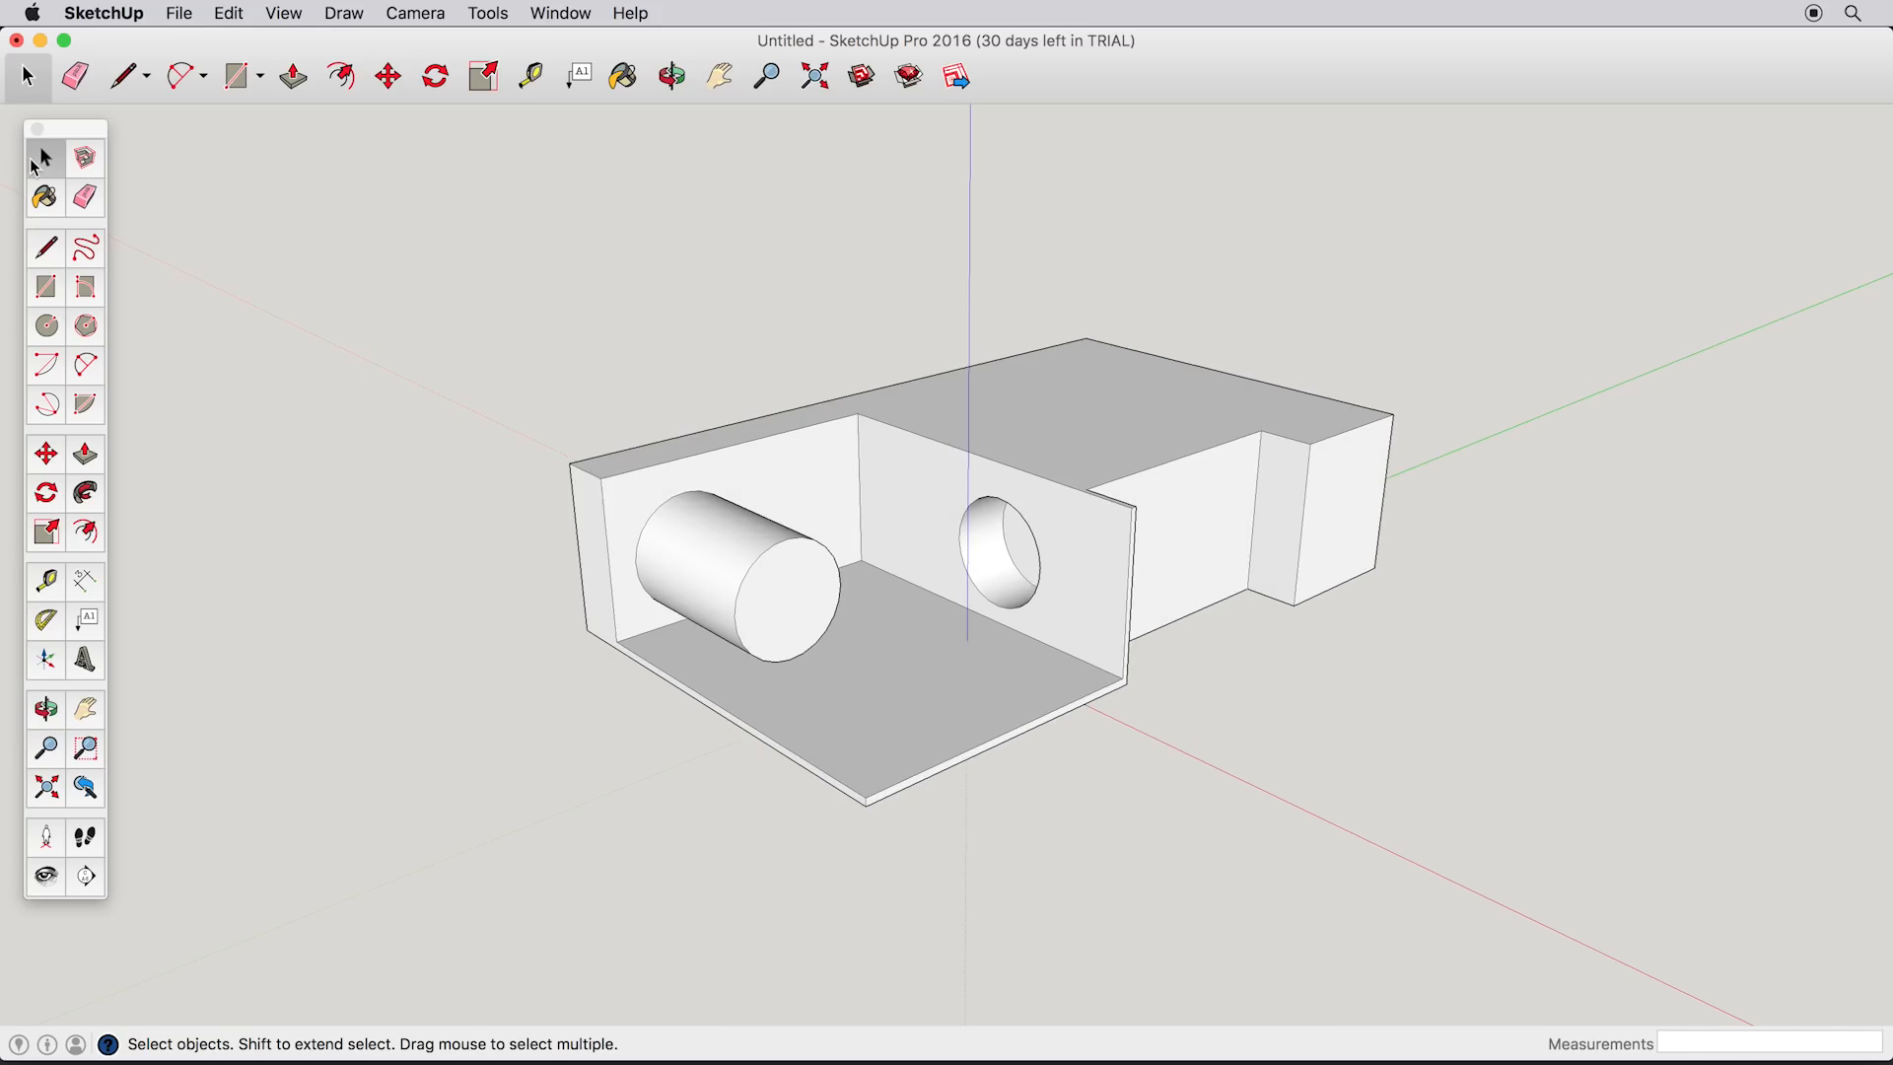
Step: Select the entire model and delete it to empty the drawing area
left_click_drag(317, 224, 1710, 934)
key("Delete")
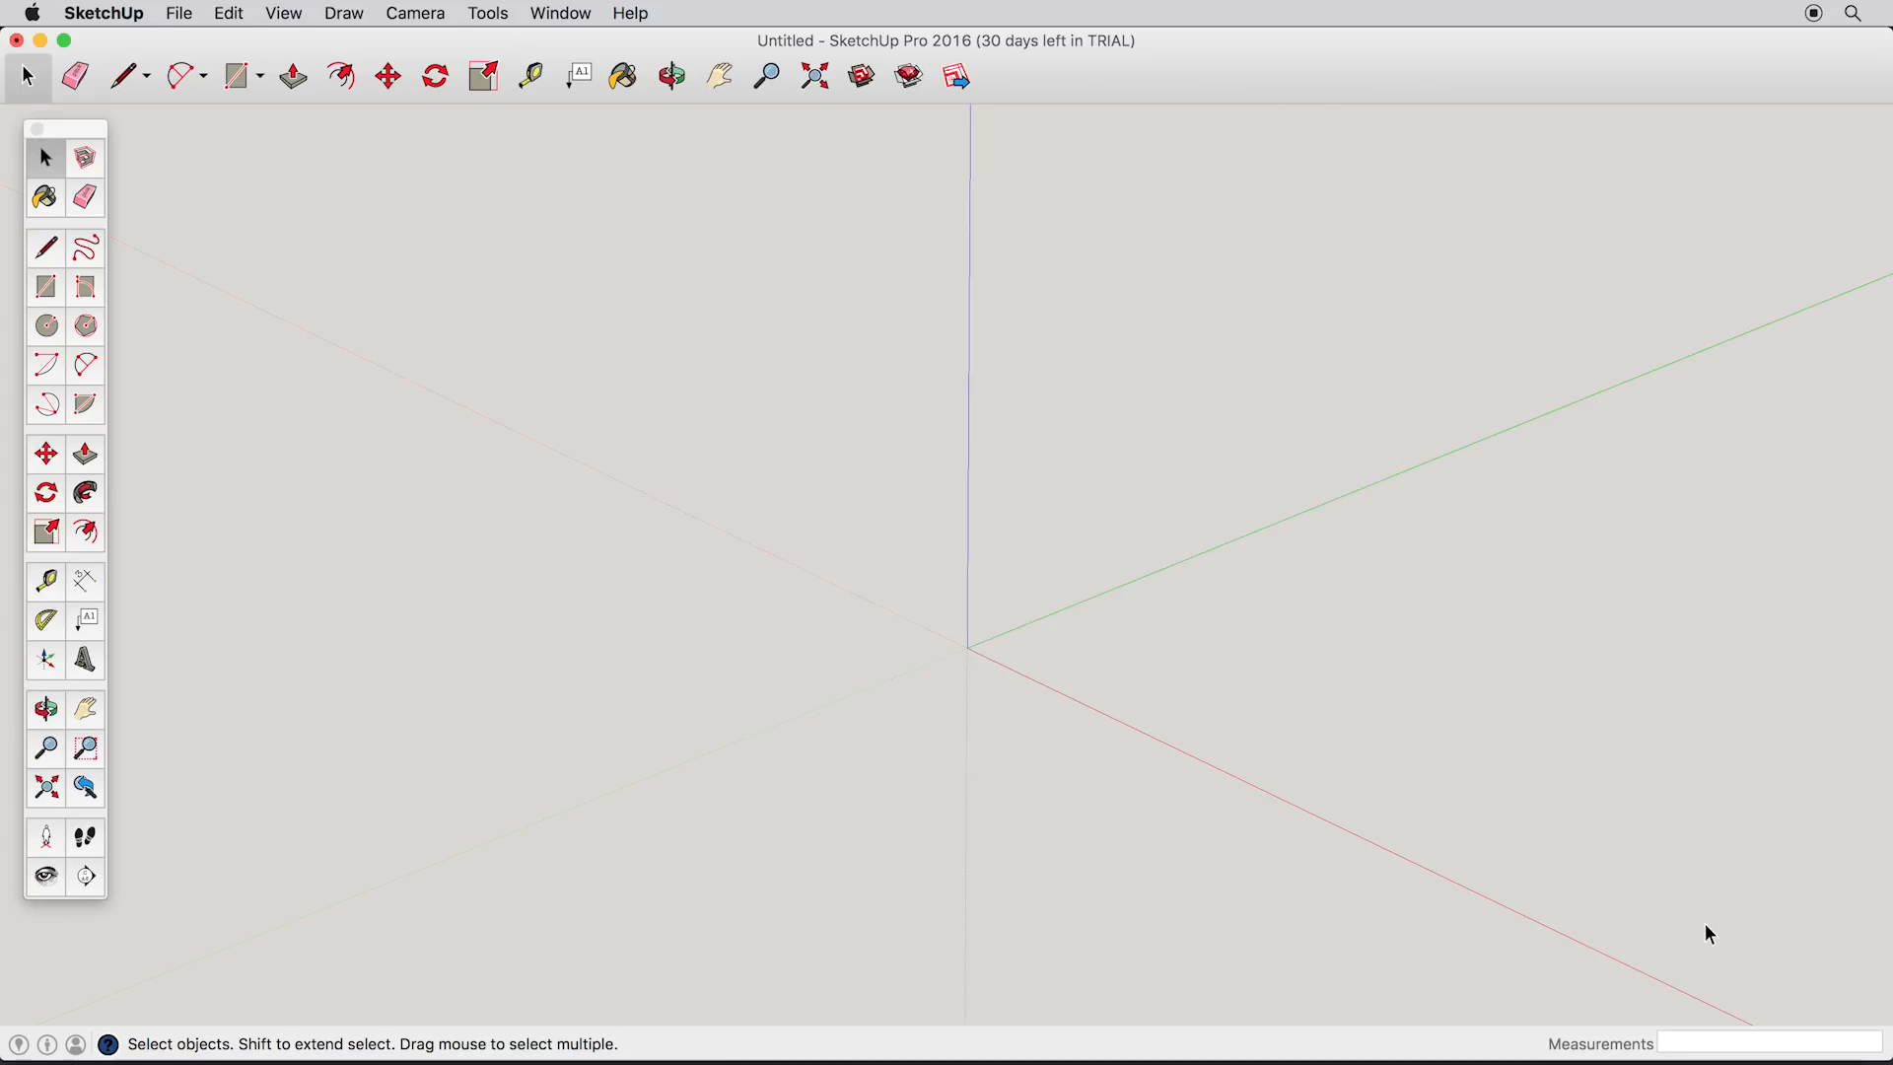
Step: Draw a ground-plane rectangle about 280 by 536 inches around the origin
left_click(46, 286)
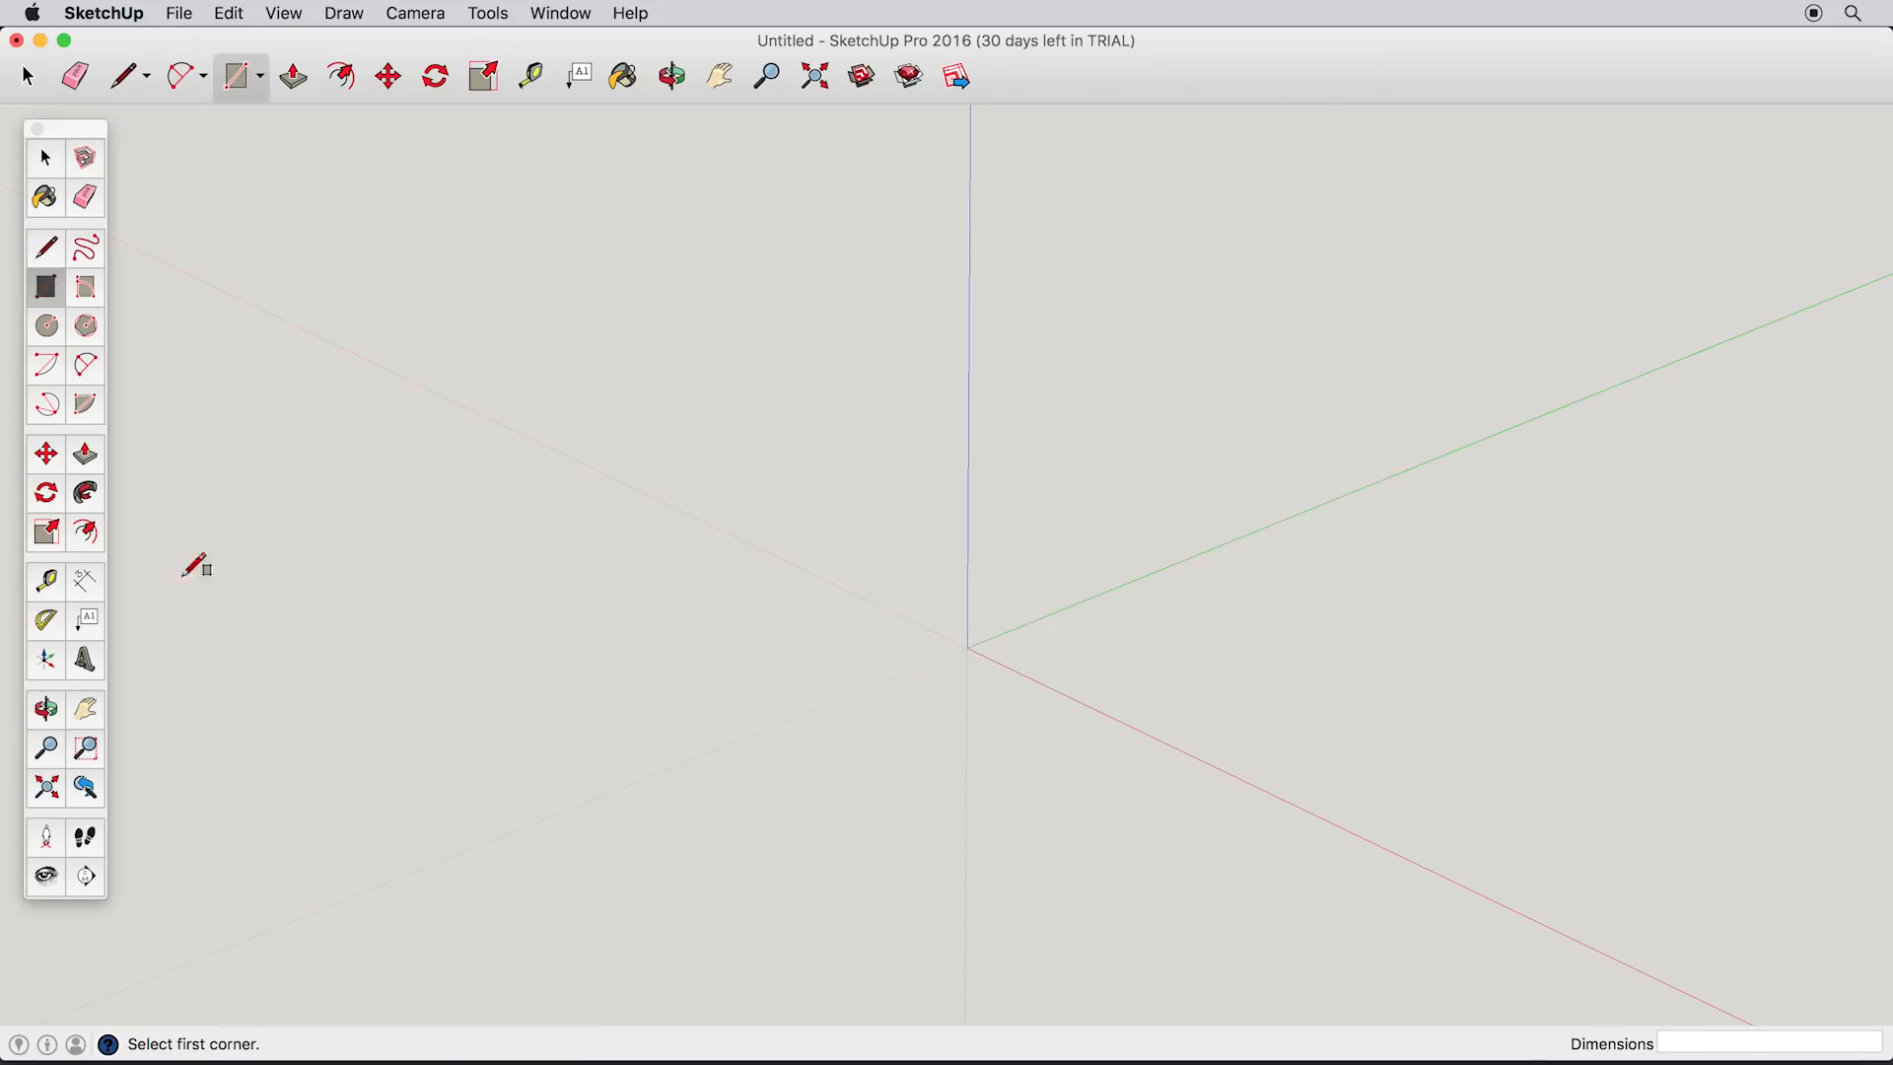
left_click(196, 624)
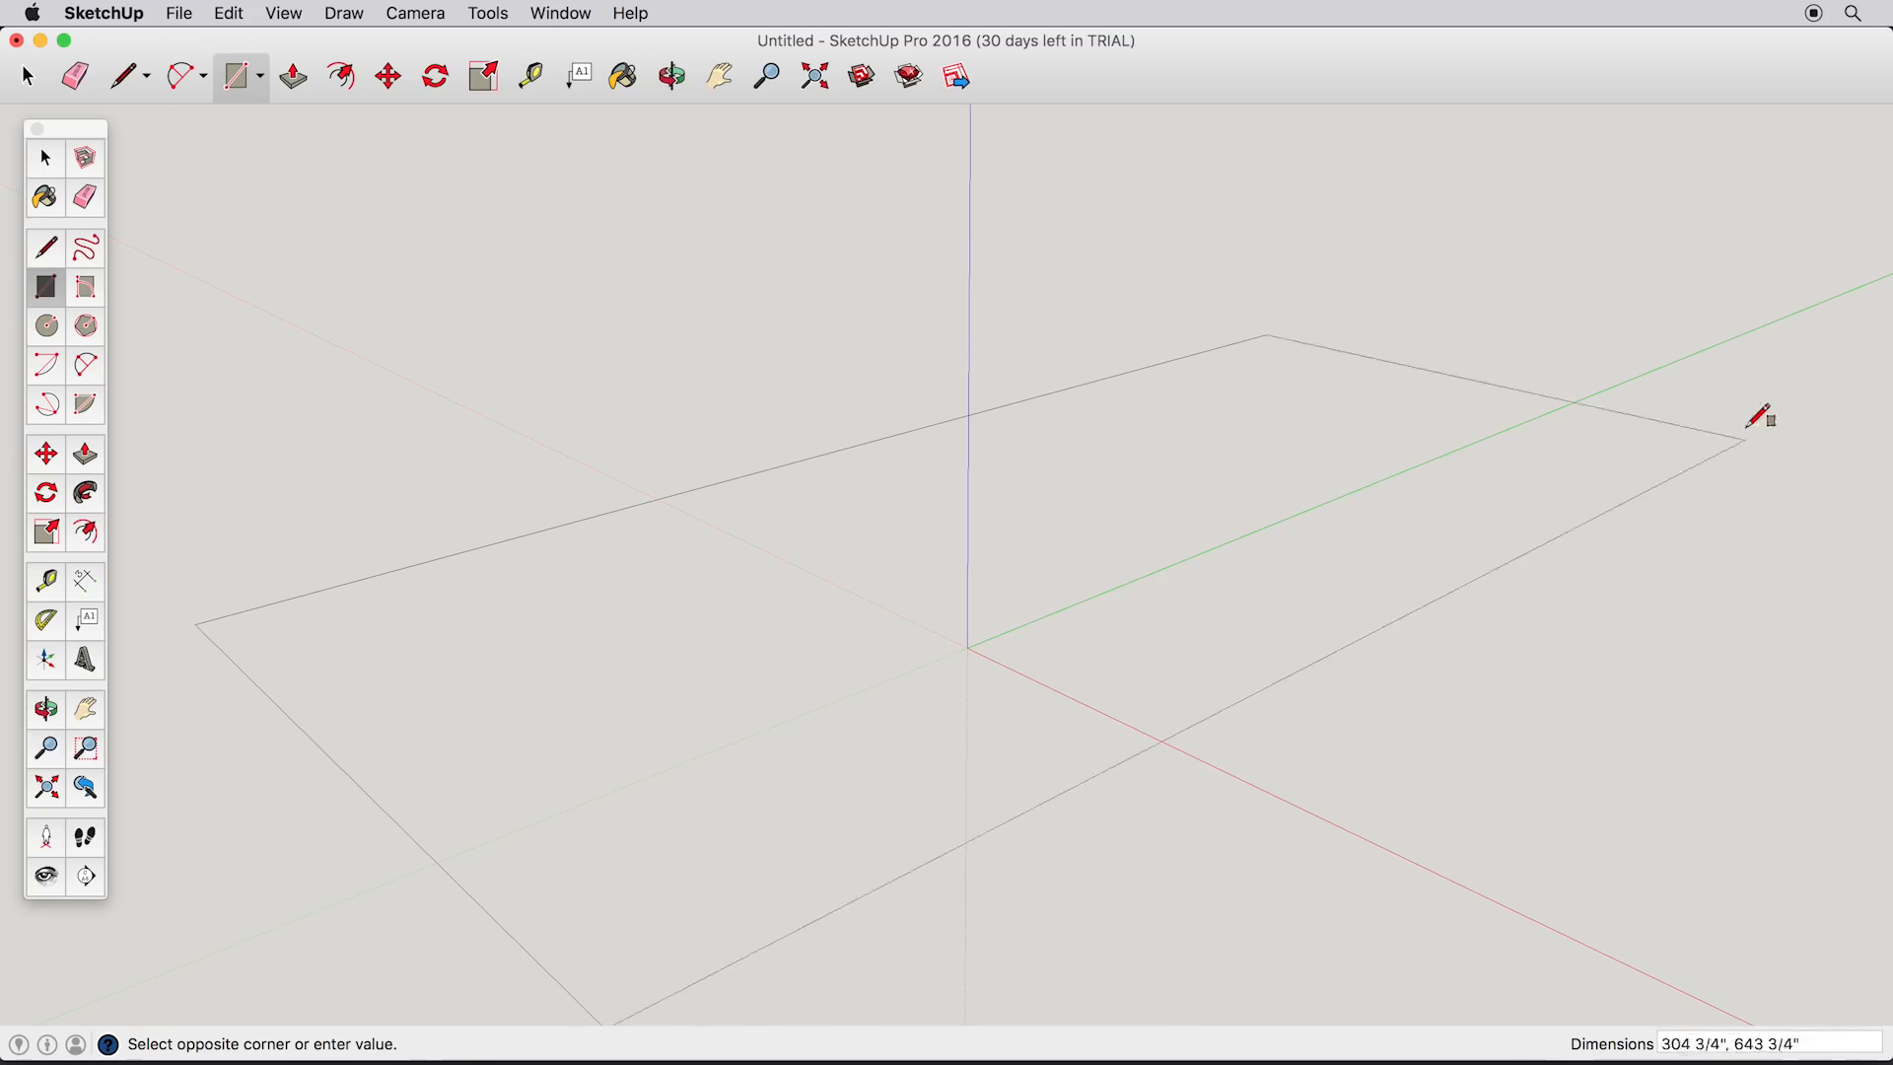
left_click(1590, 485)
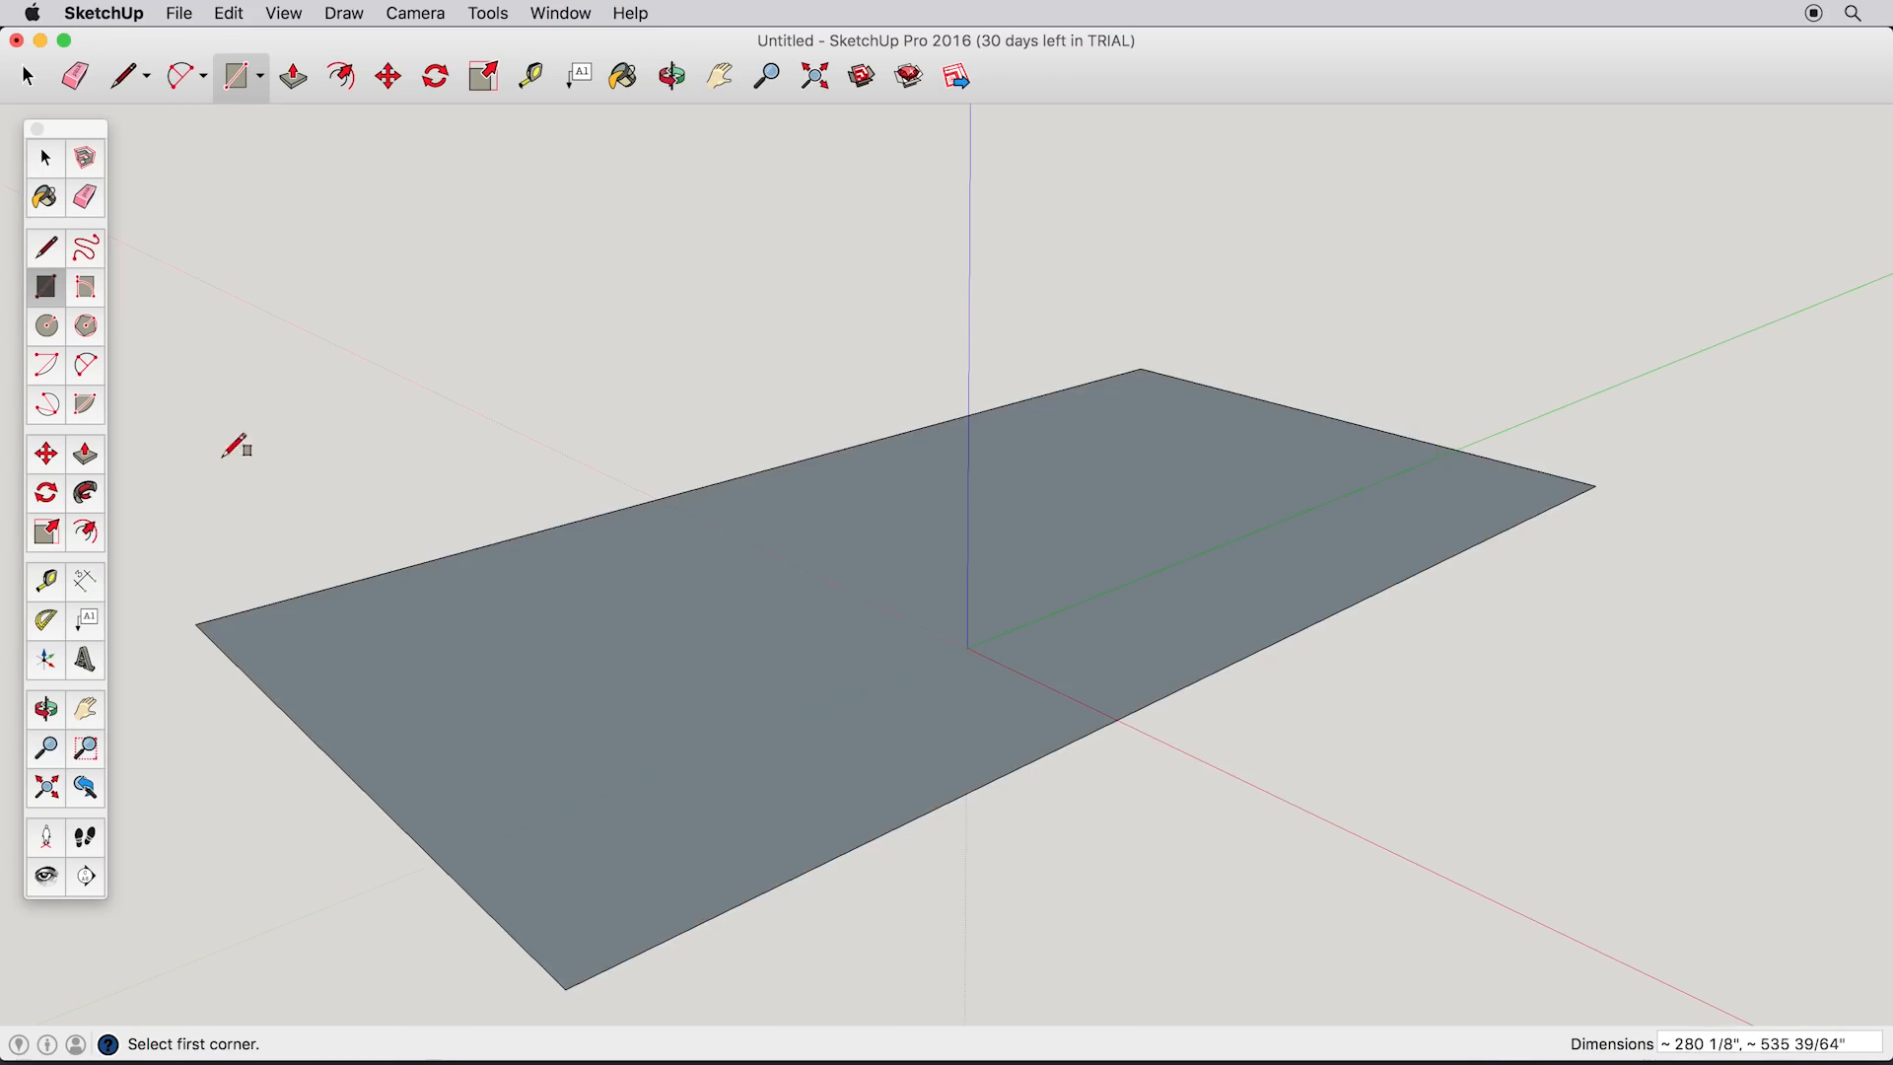
Step: Push/Pull the rectangle upward about 148 inches into a box, and orbit to look down on its top face
left_click(86, 458)
left_click_drag(731, 790, 735, 311)
middle_click_drag(487, 323, 753, 457)
scroll(774, 434, "down", 1)
middle_click_drag(796, 396, 811, 477)
scroll(841, 414, "down", 2)
middle_click_drag(841, 414, 858, 511)
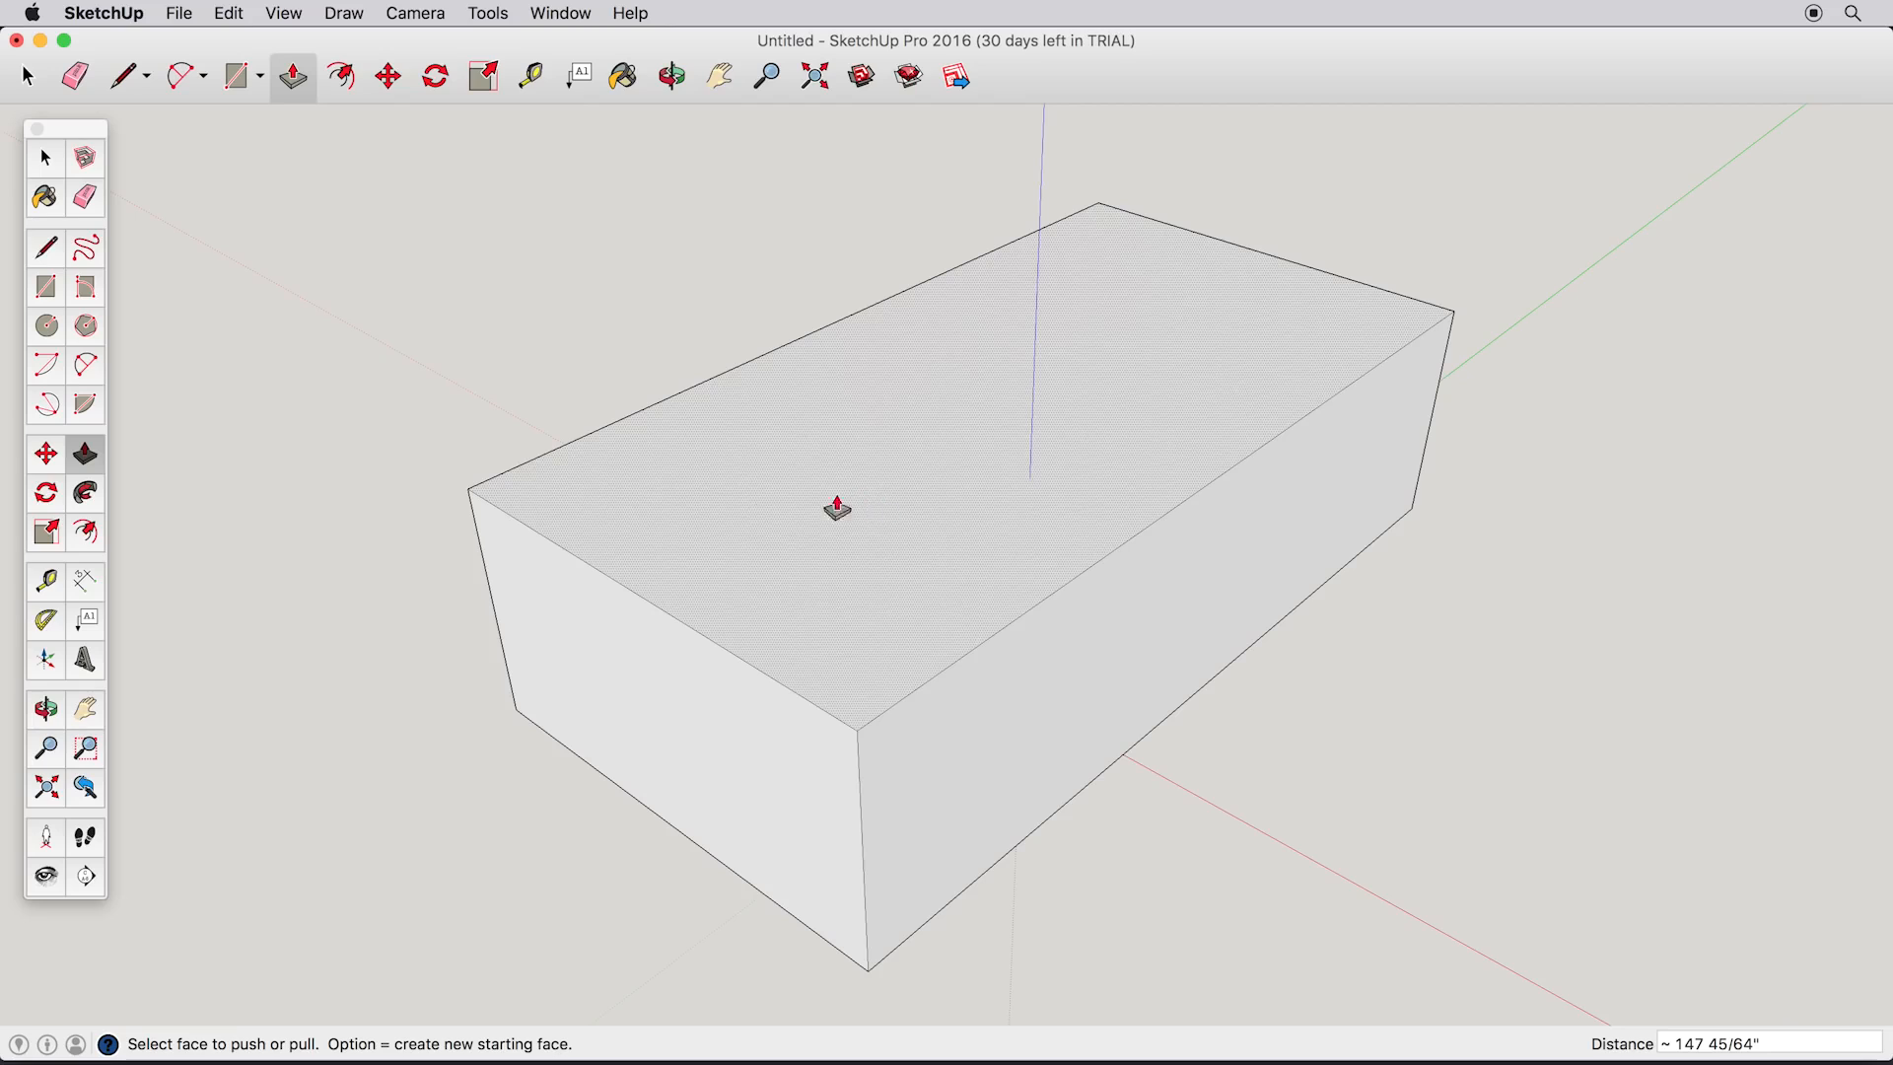
Step: Draw a line along the green axis across the box's top face, joining the midpoints of the two short edges
left_click(46, 247)
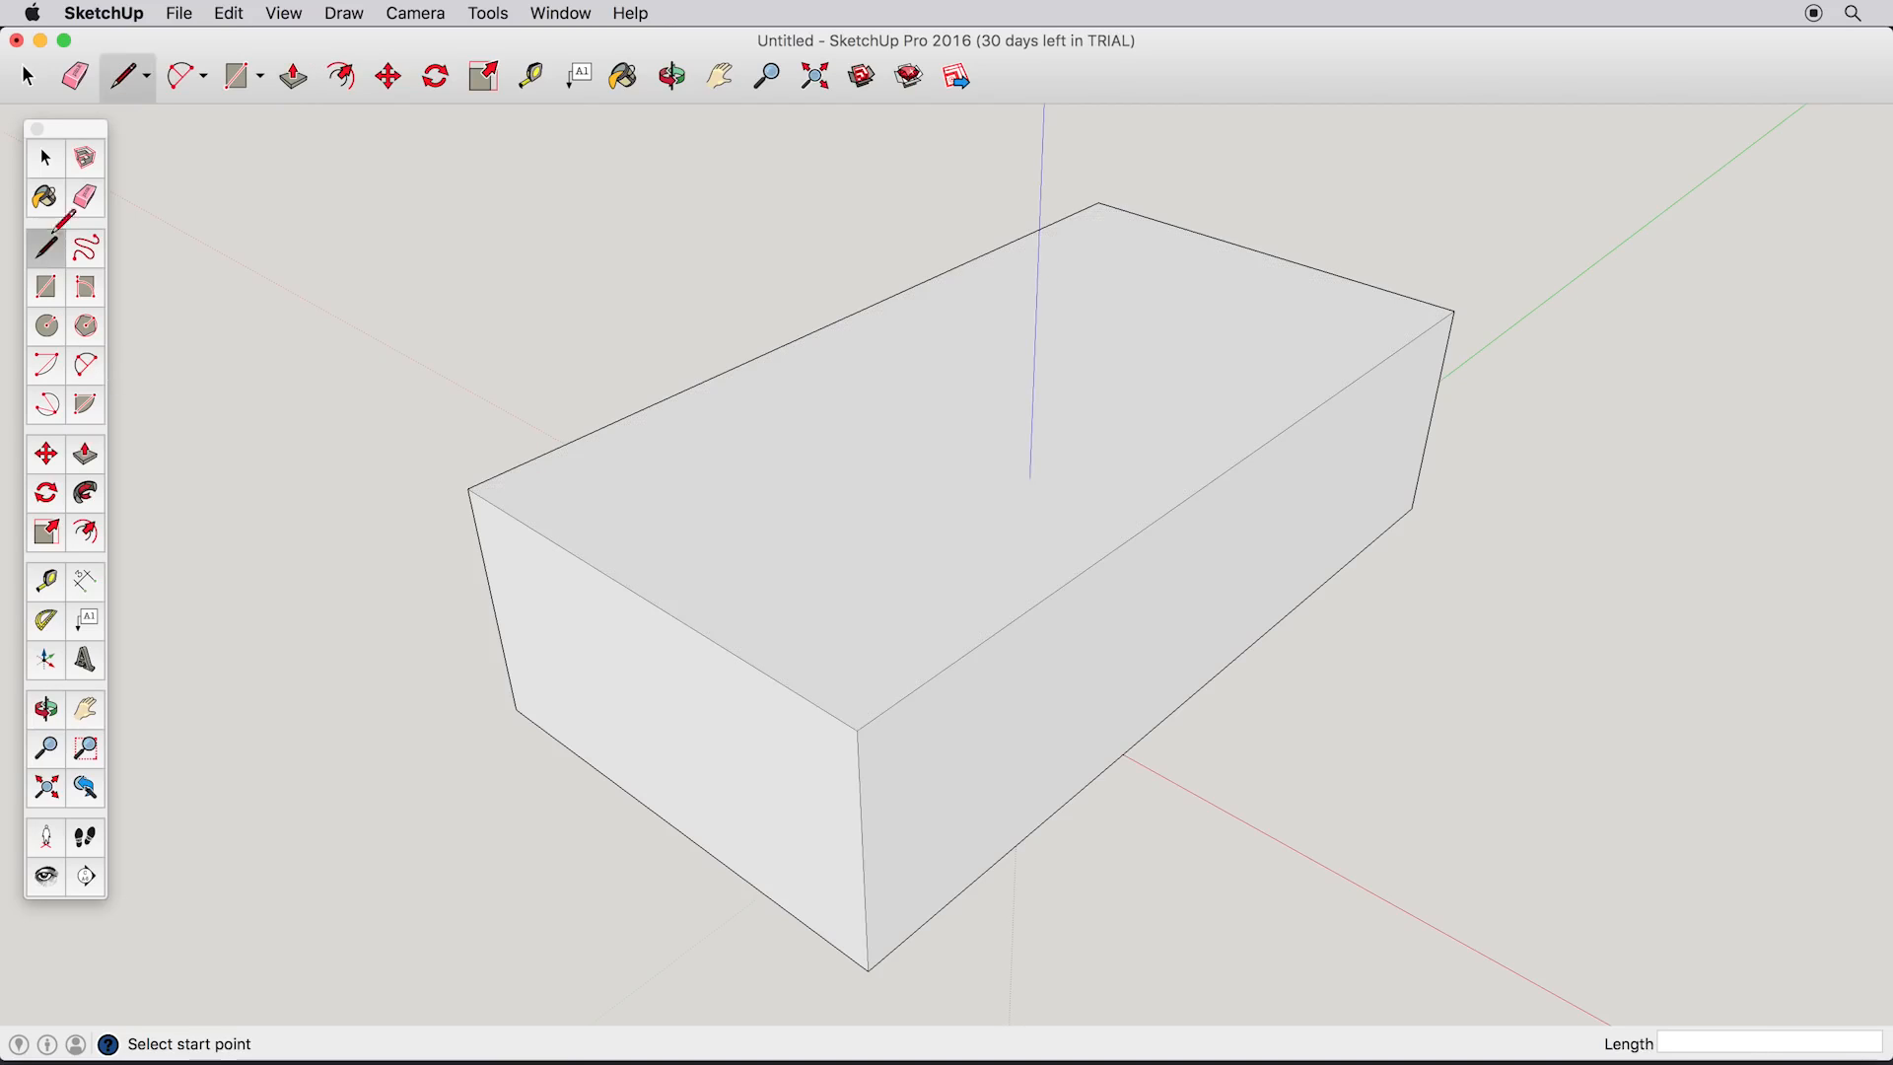
left_click(642, 596)
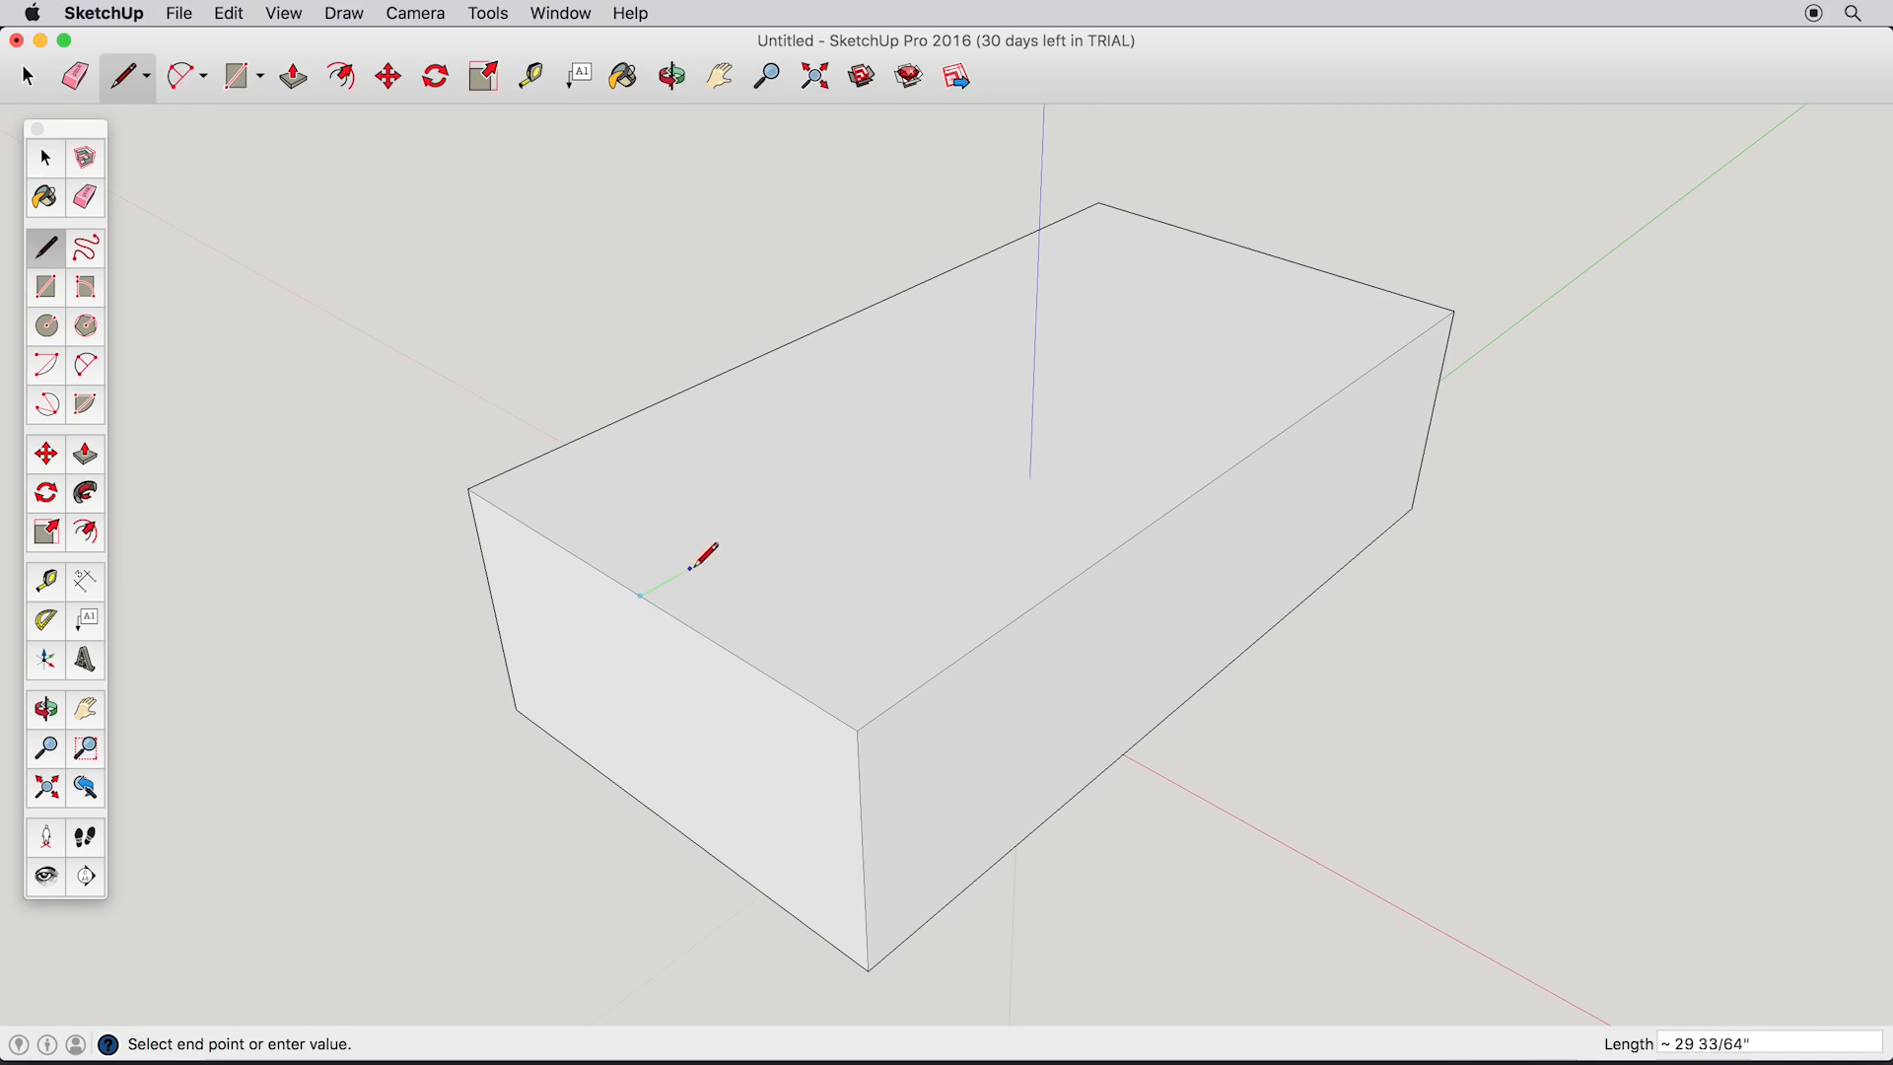
left_click(1266, 252)
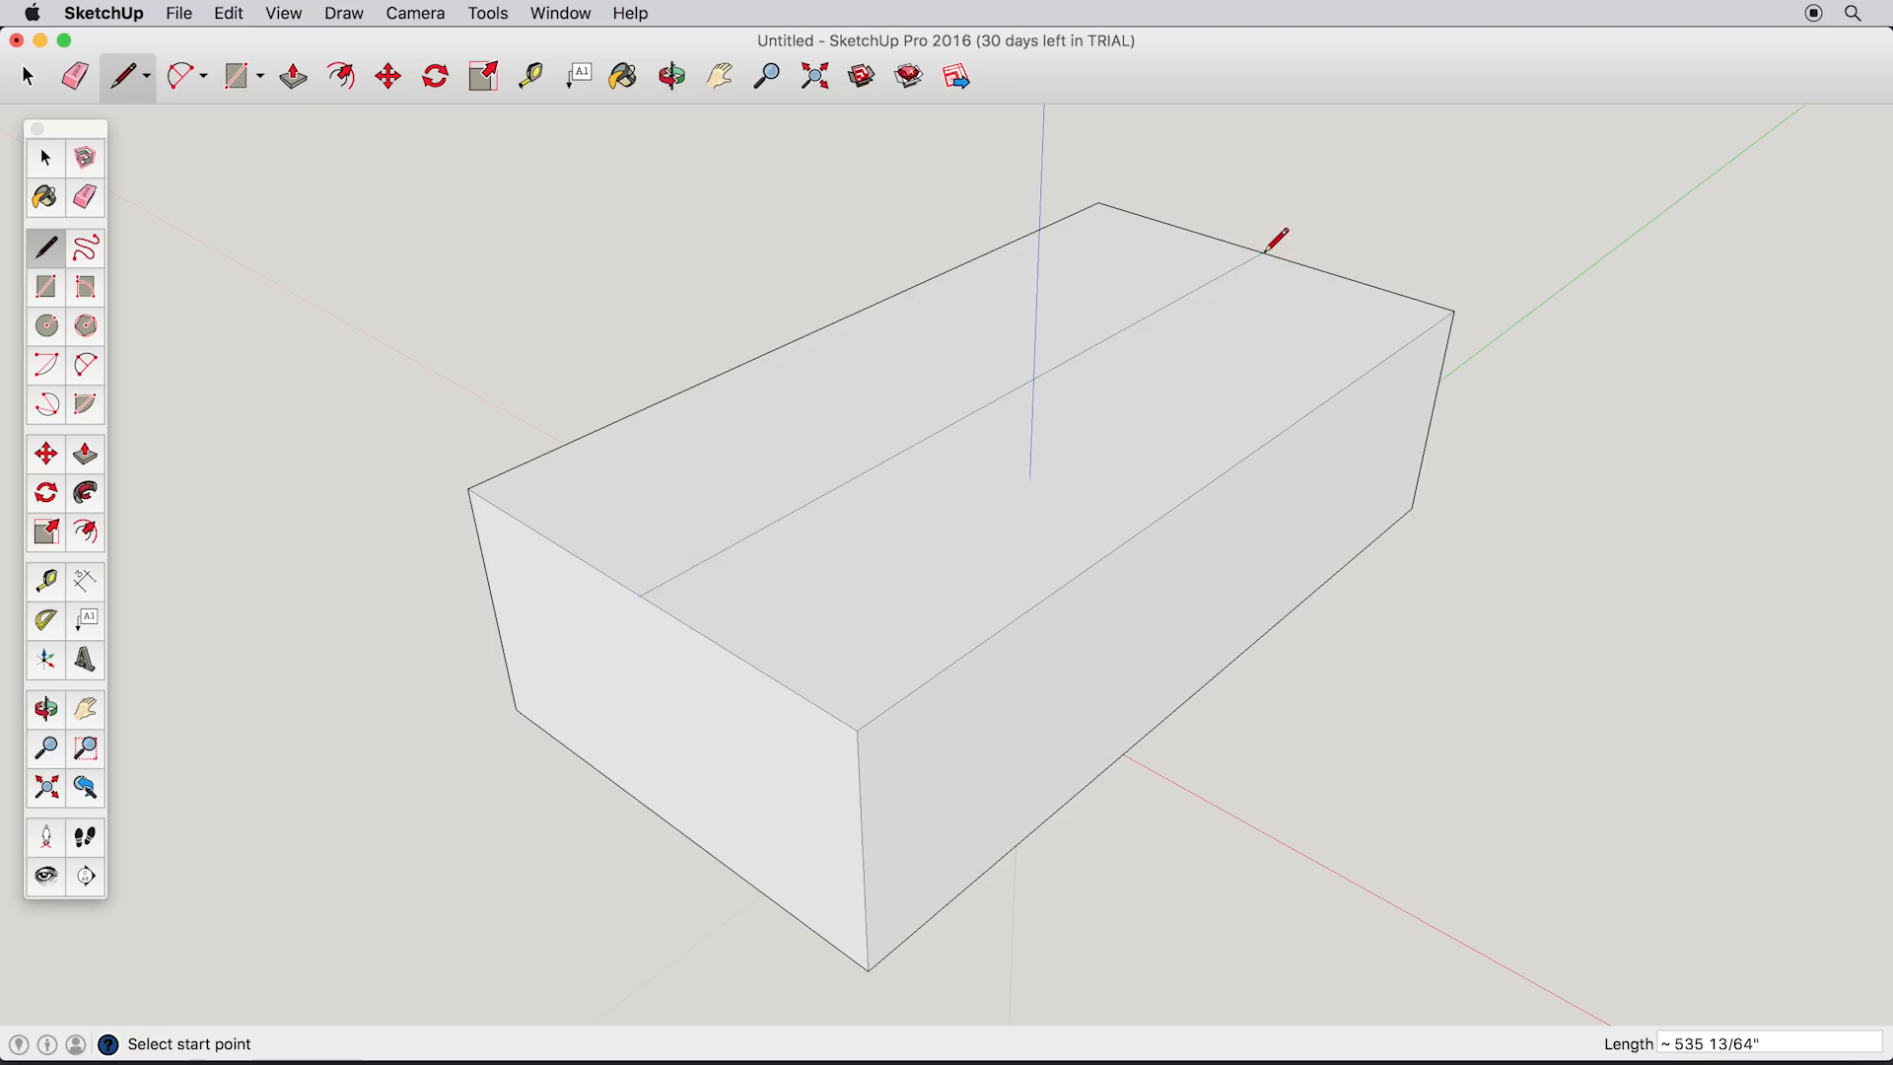
Step: Try to raise the top face's center line with a free, unconstrained Move, inspect the slanted roof, and undo the move
left_click(48, 165)
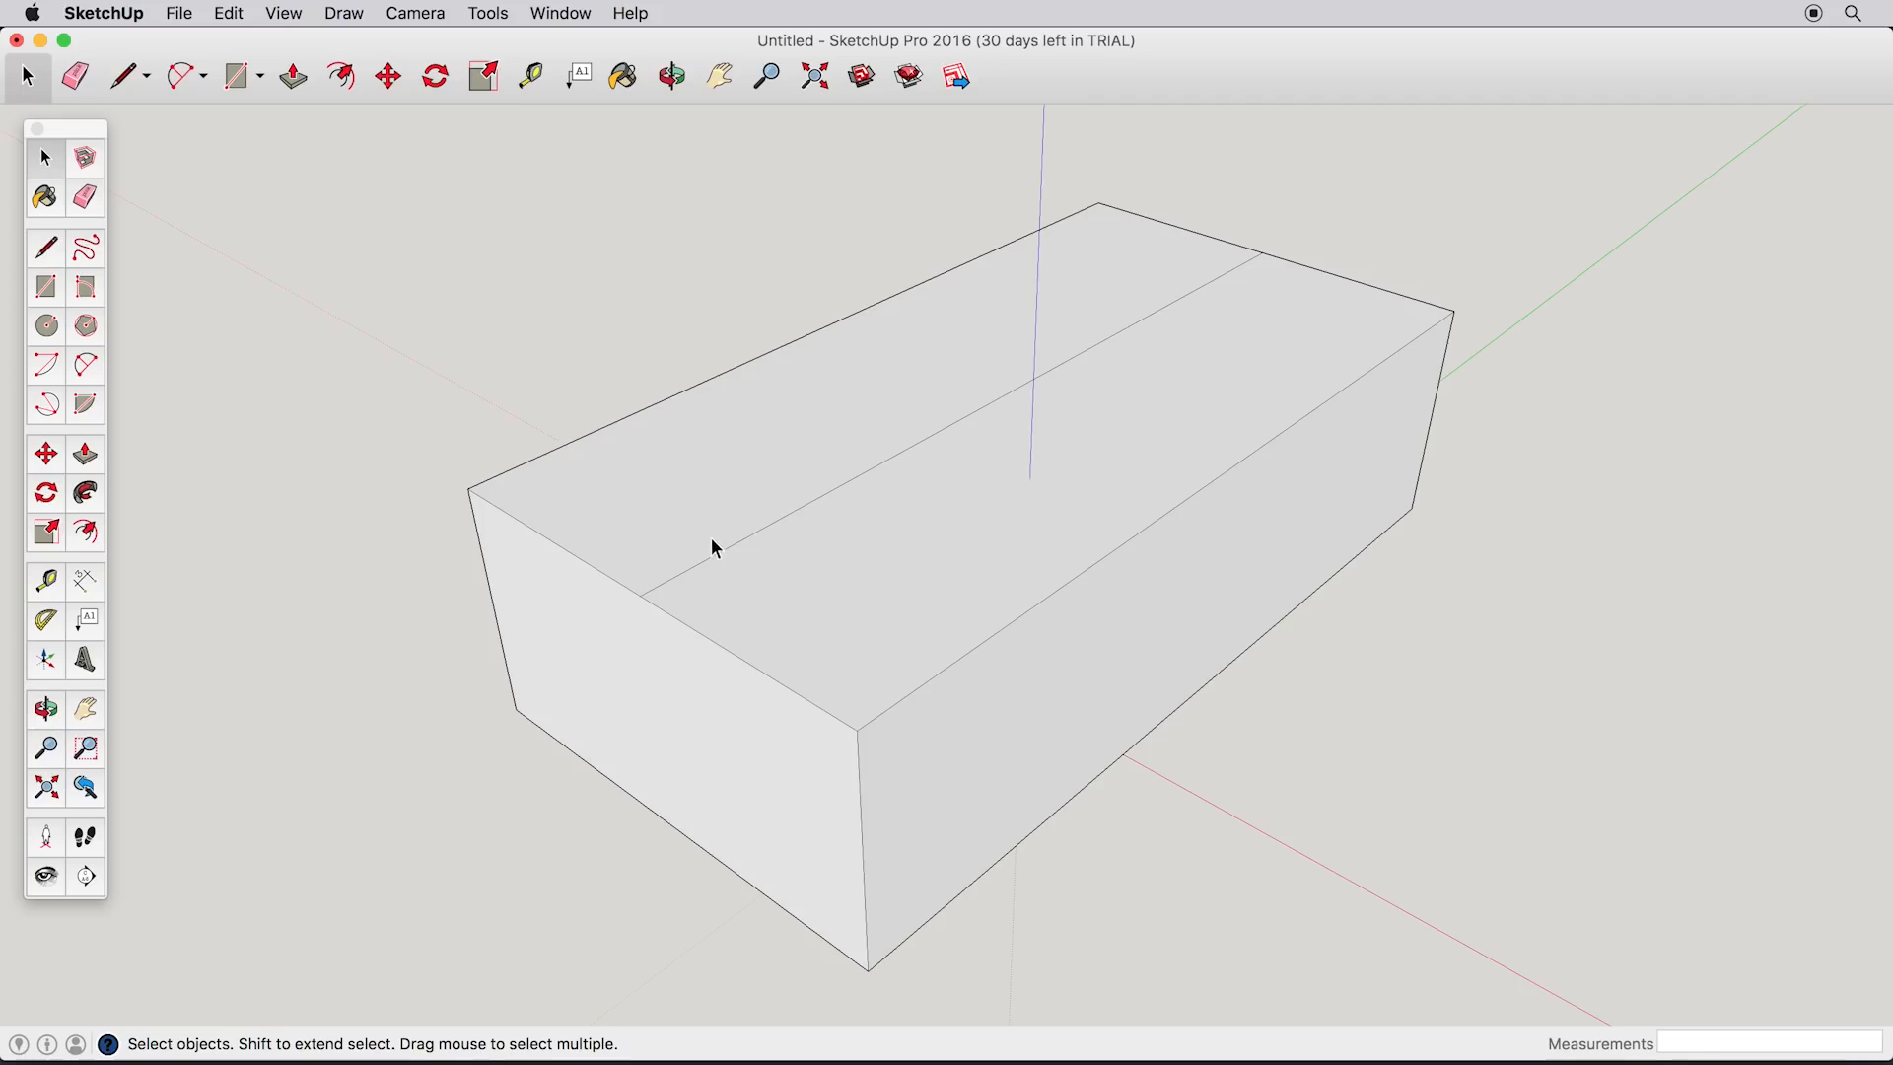
left_click(717, 562)
left_click(46, 456)
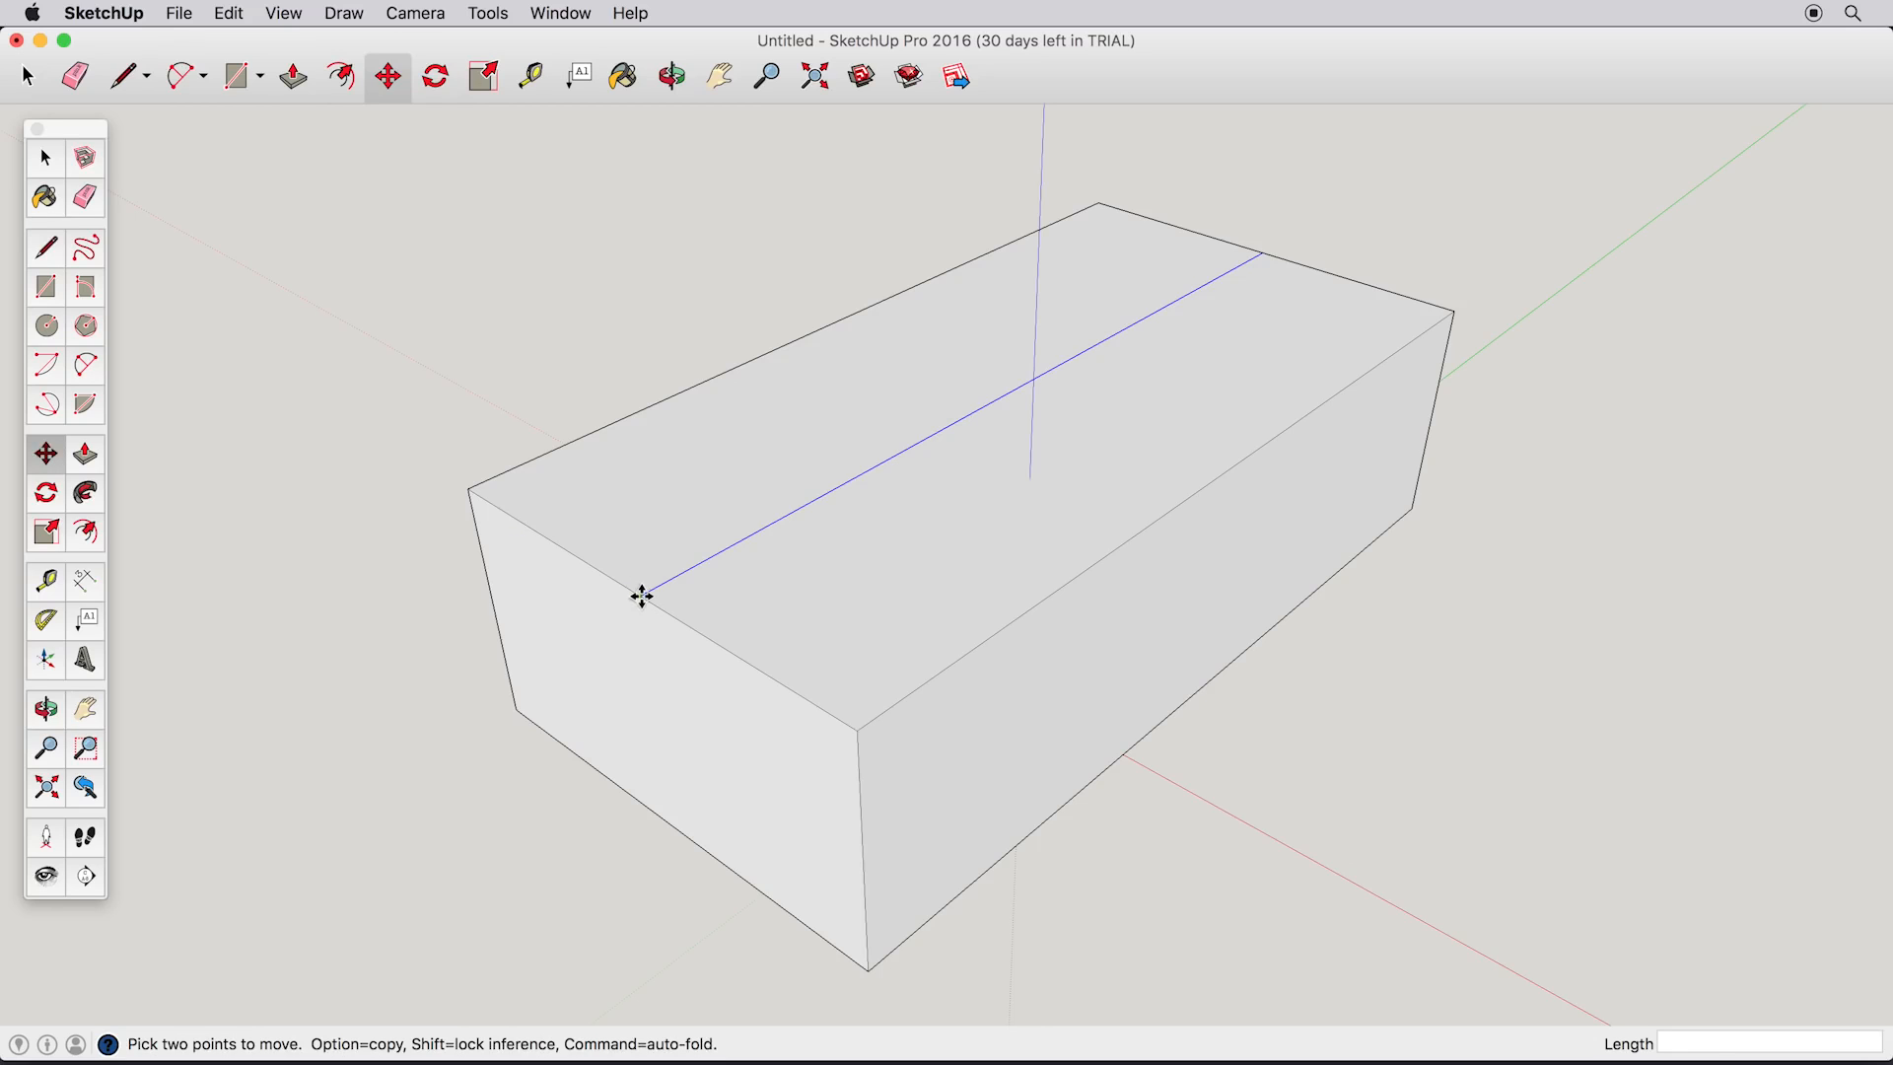
left_click_drag(642, 596, 555, 375)
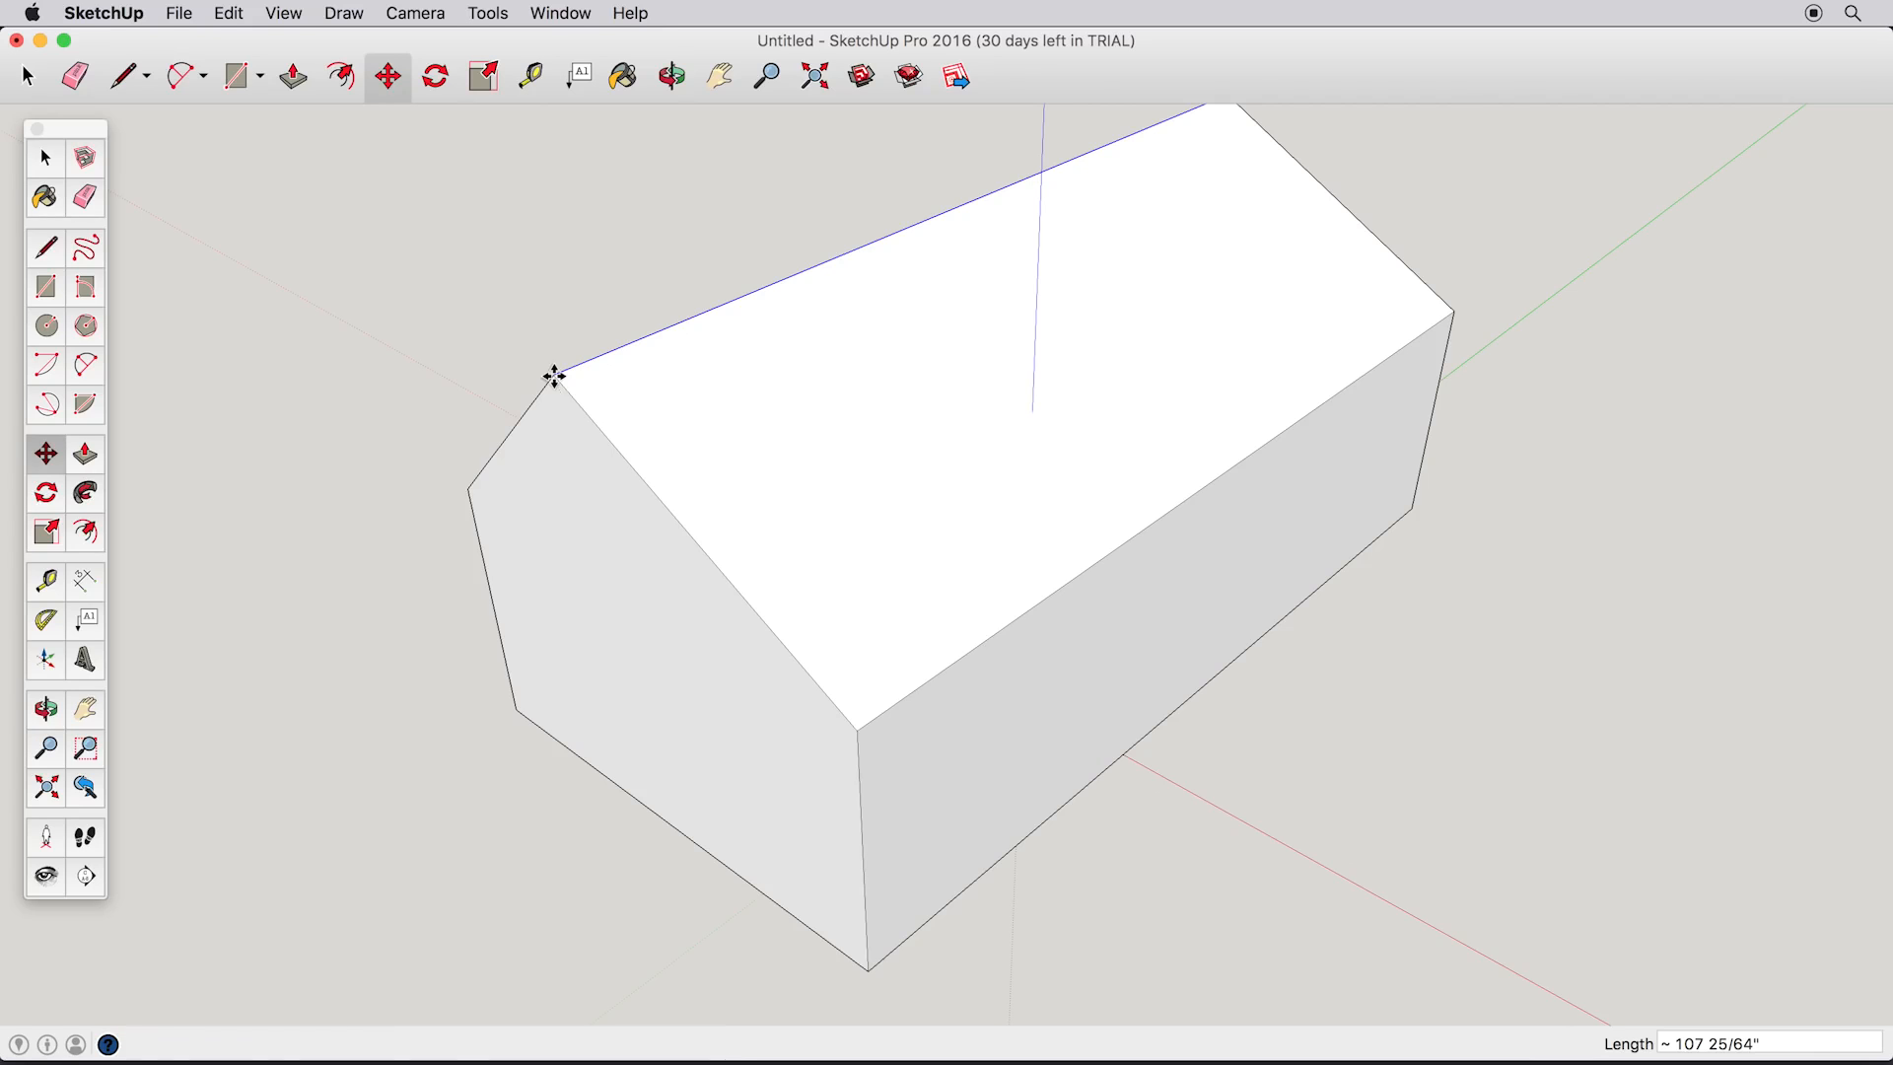
mouse_move(553, 473)
middle_mouse_down()
mouse_move(1018, 241)
mouse_move(1128, 262)
mouse_move(997, 241)
mouse_move(951, 305)
mouse_move(701, 427)
mouse_move(537, 454)
middle_mouse_up()
key("m")
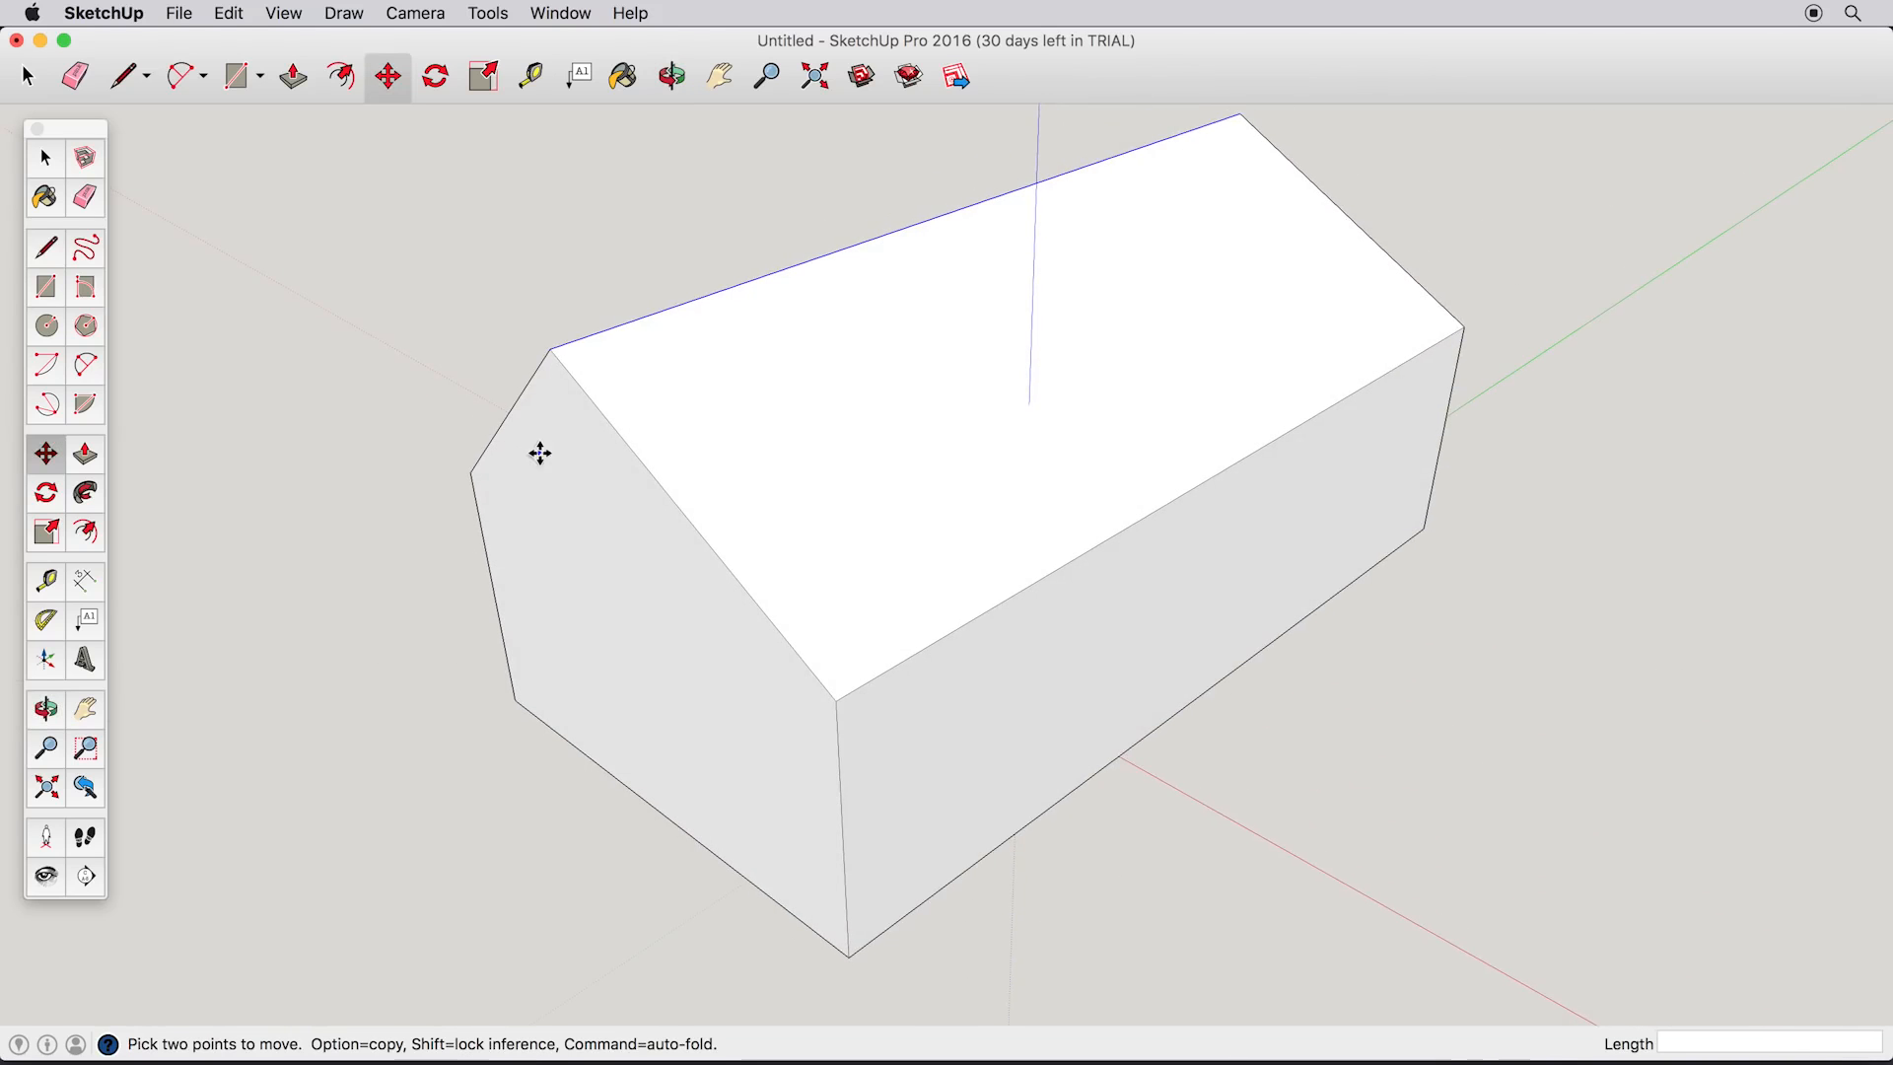
left_click(245, 16)
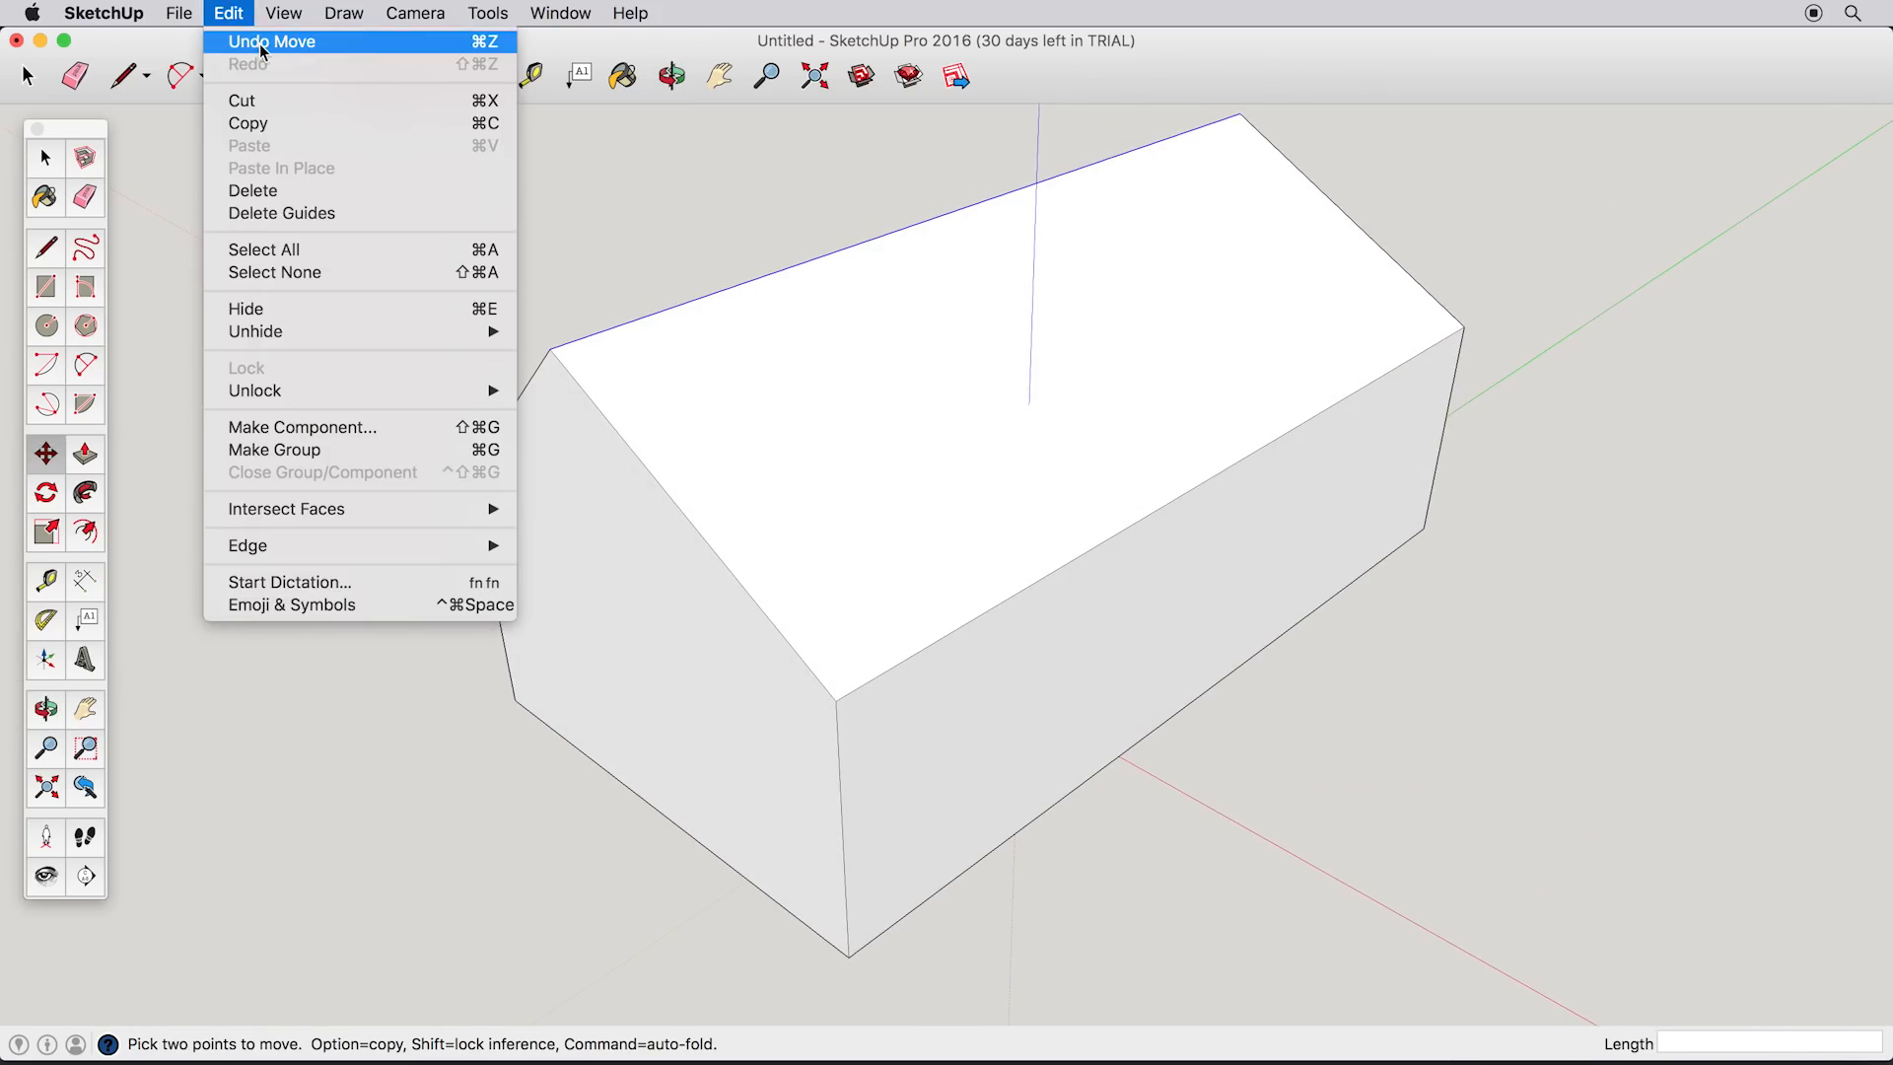
left_click(263, 45)
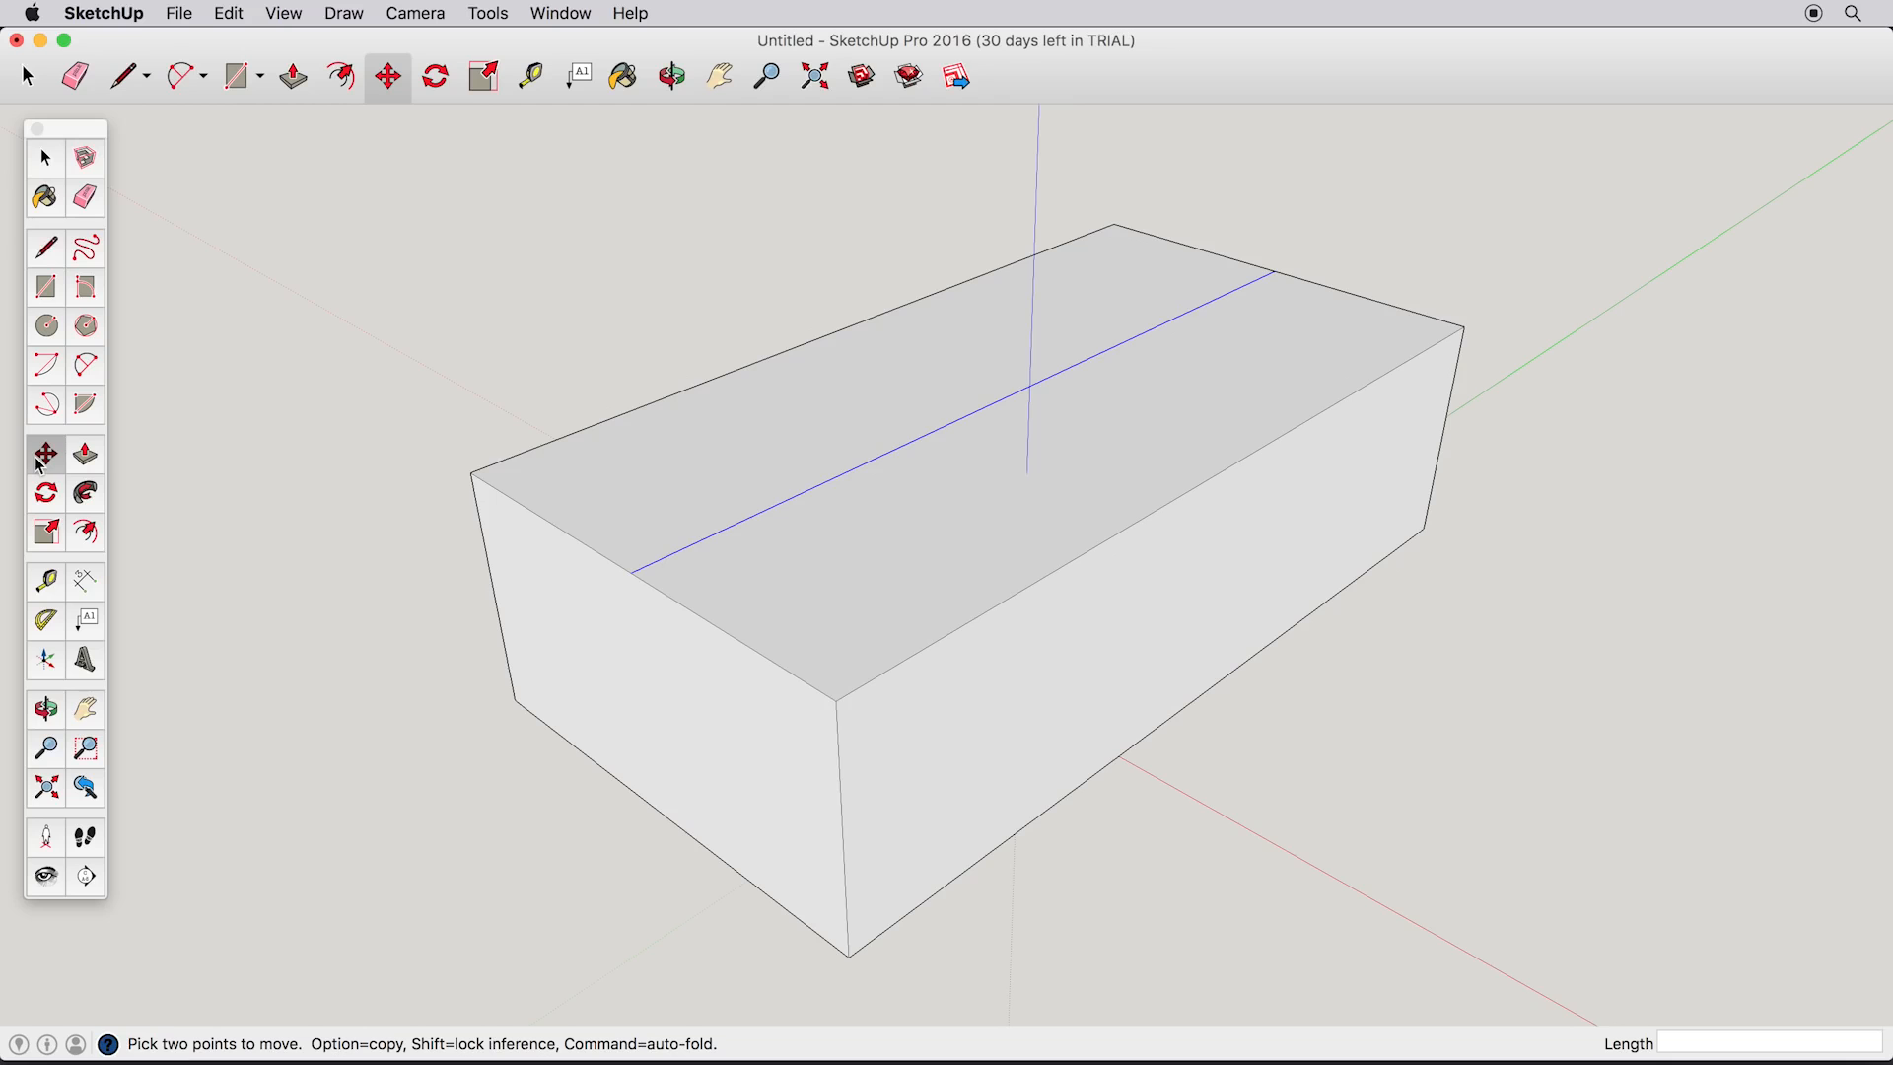
Step: Move the selected center line straight up along the blue axis by about 97 inches to form a gabled roof
left_click(634, 573)
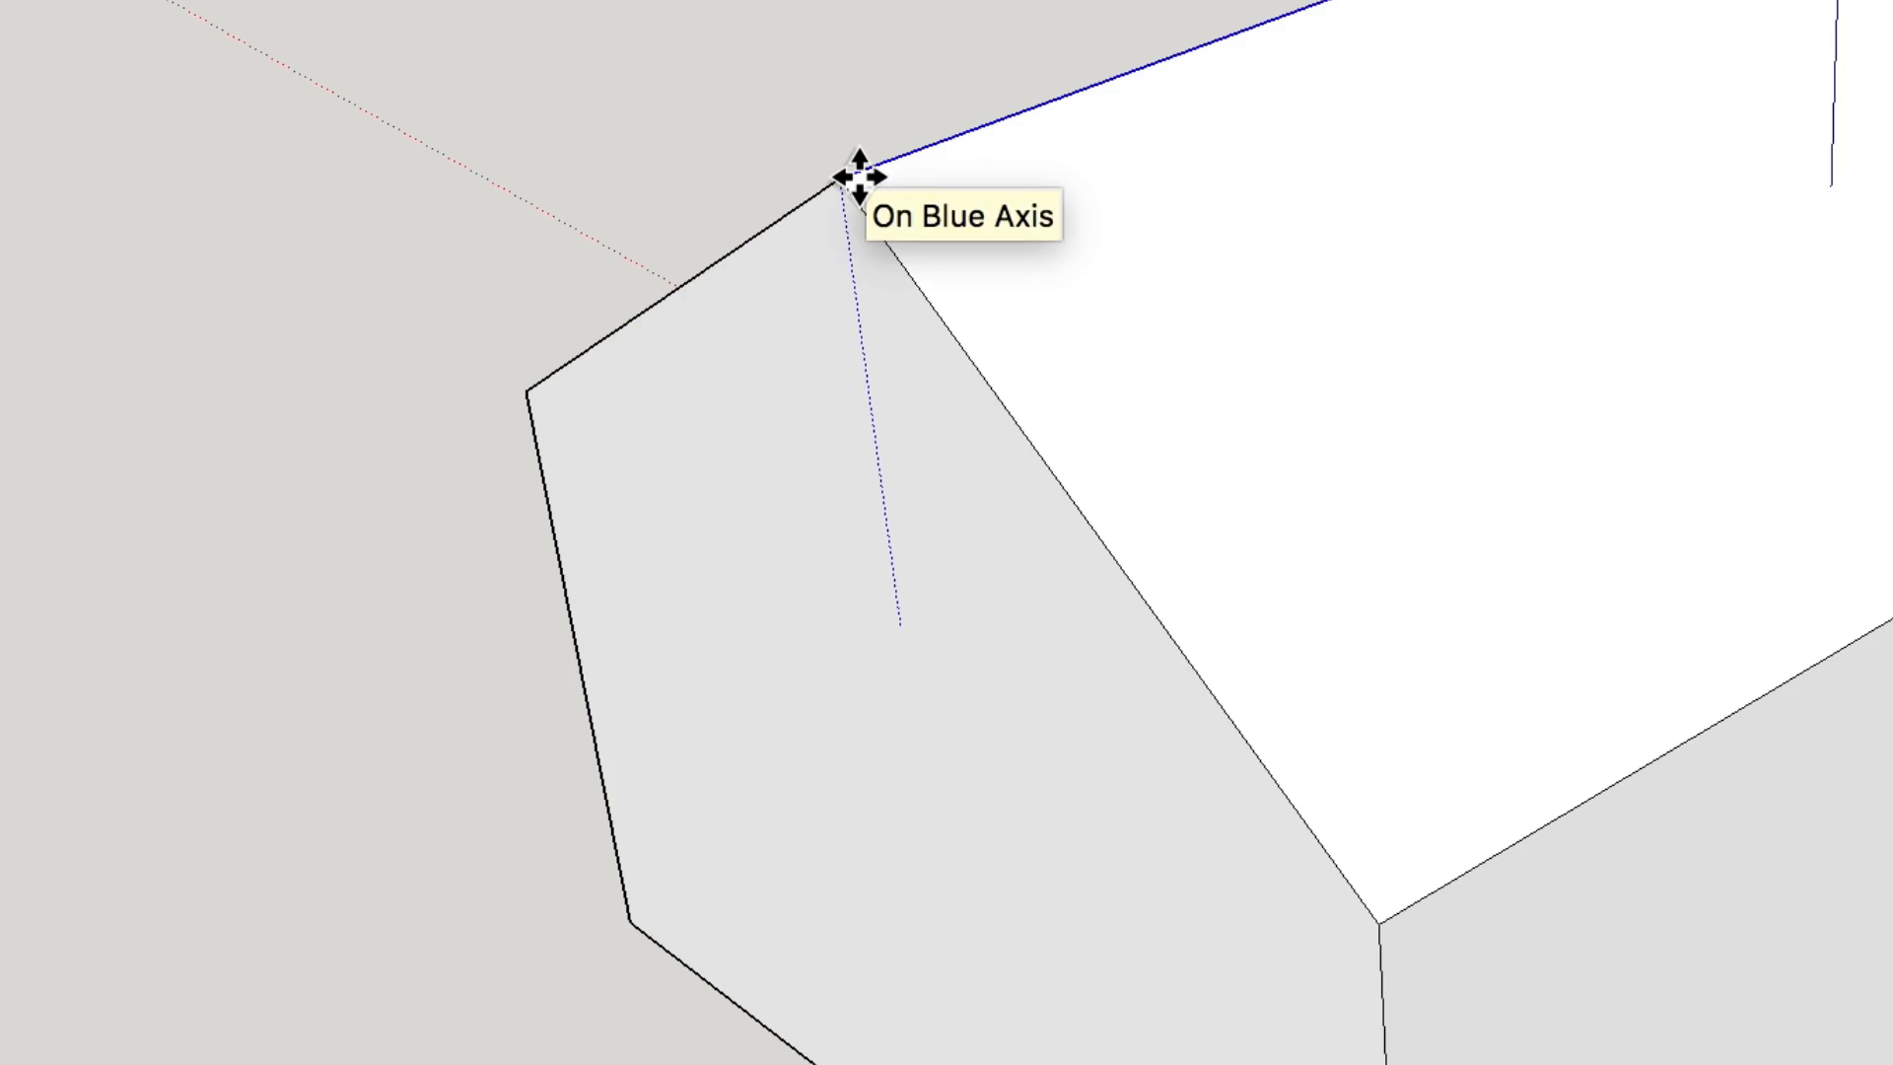
left_click(859, 177)
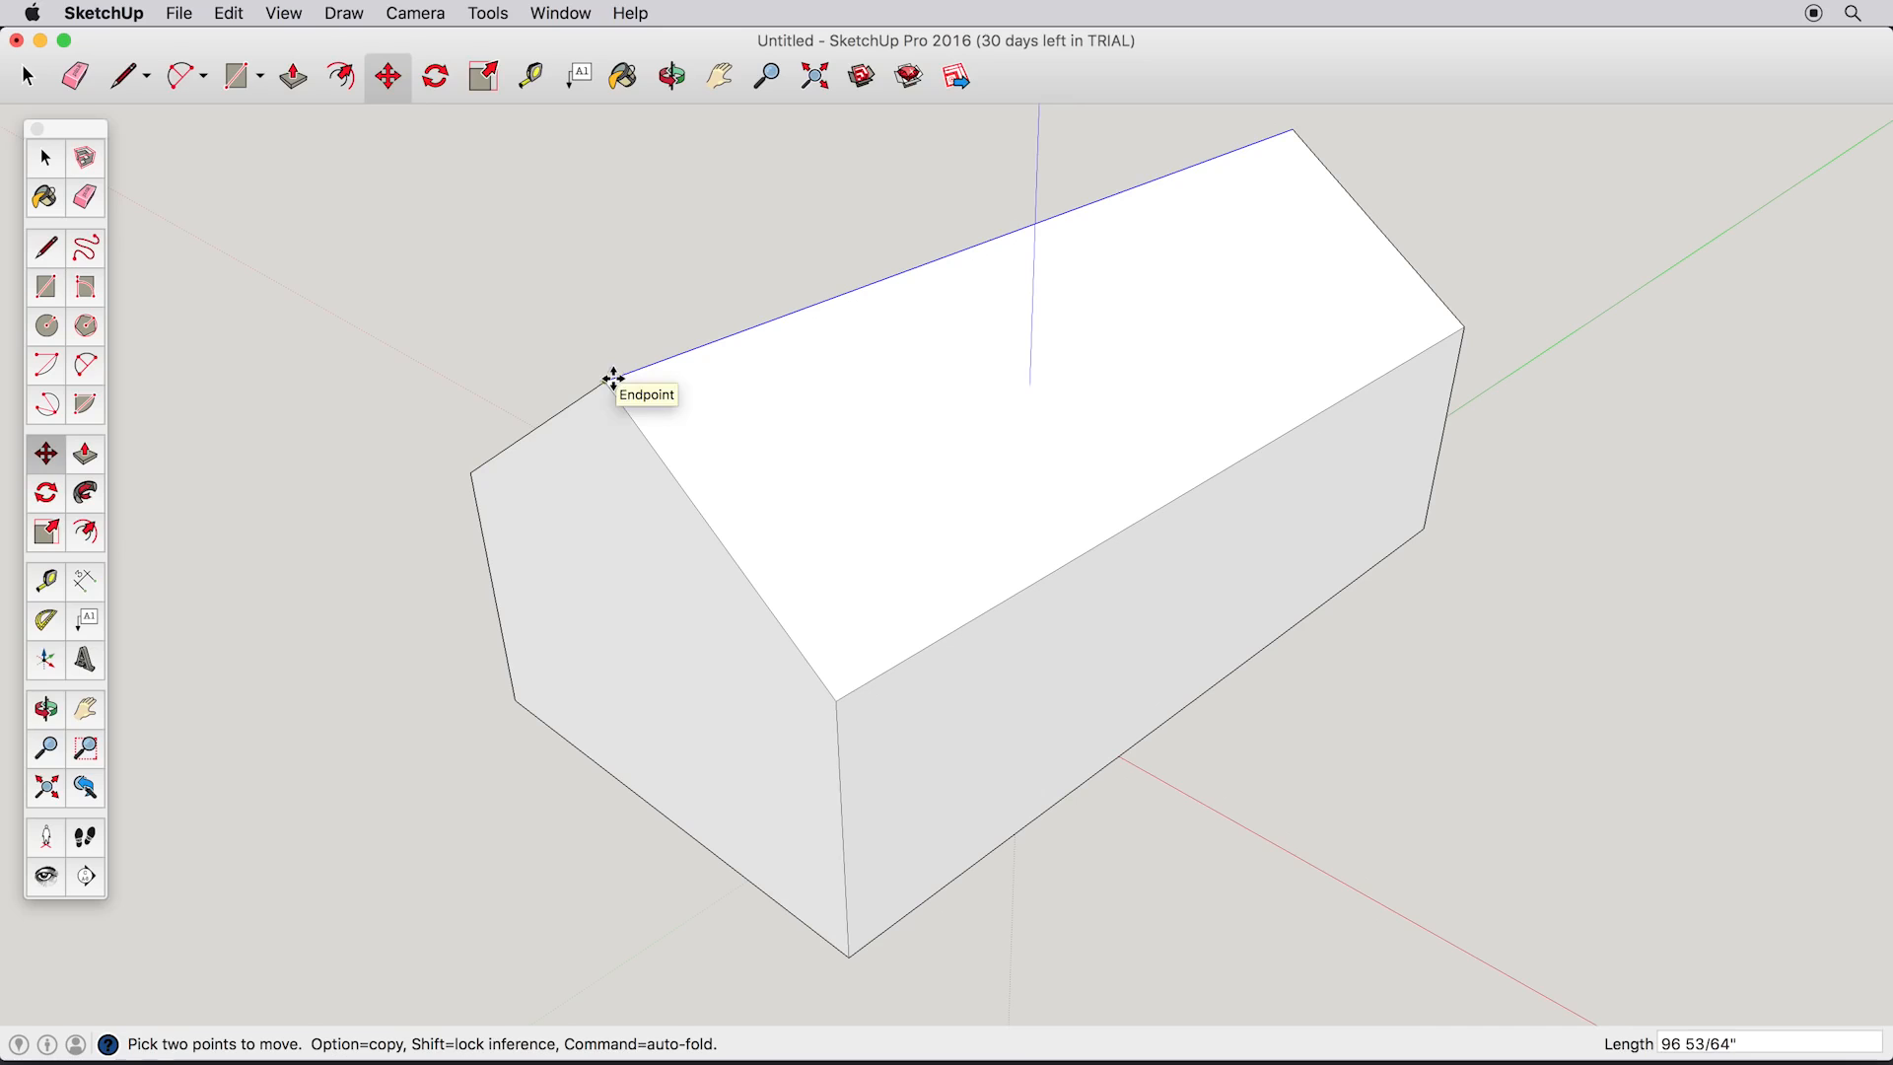
Step: Try drawing a freehand chain of connected lines over the large roof slope, and orbit to check how they sit in space
left_click(47, 248)
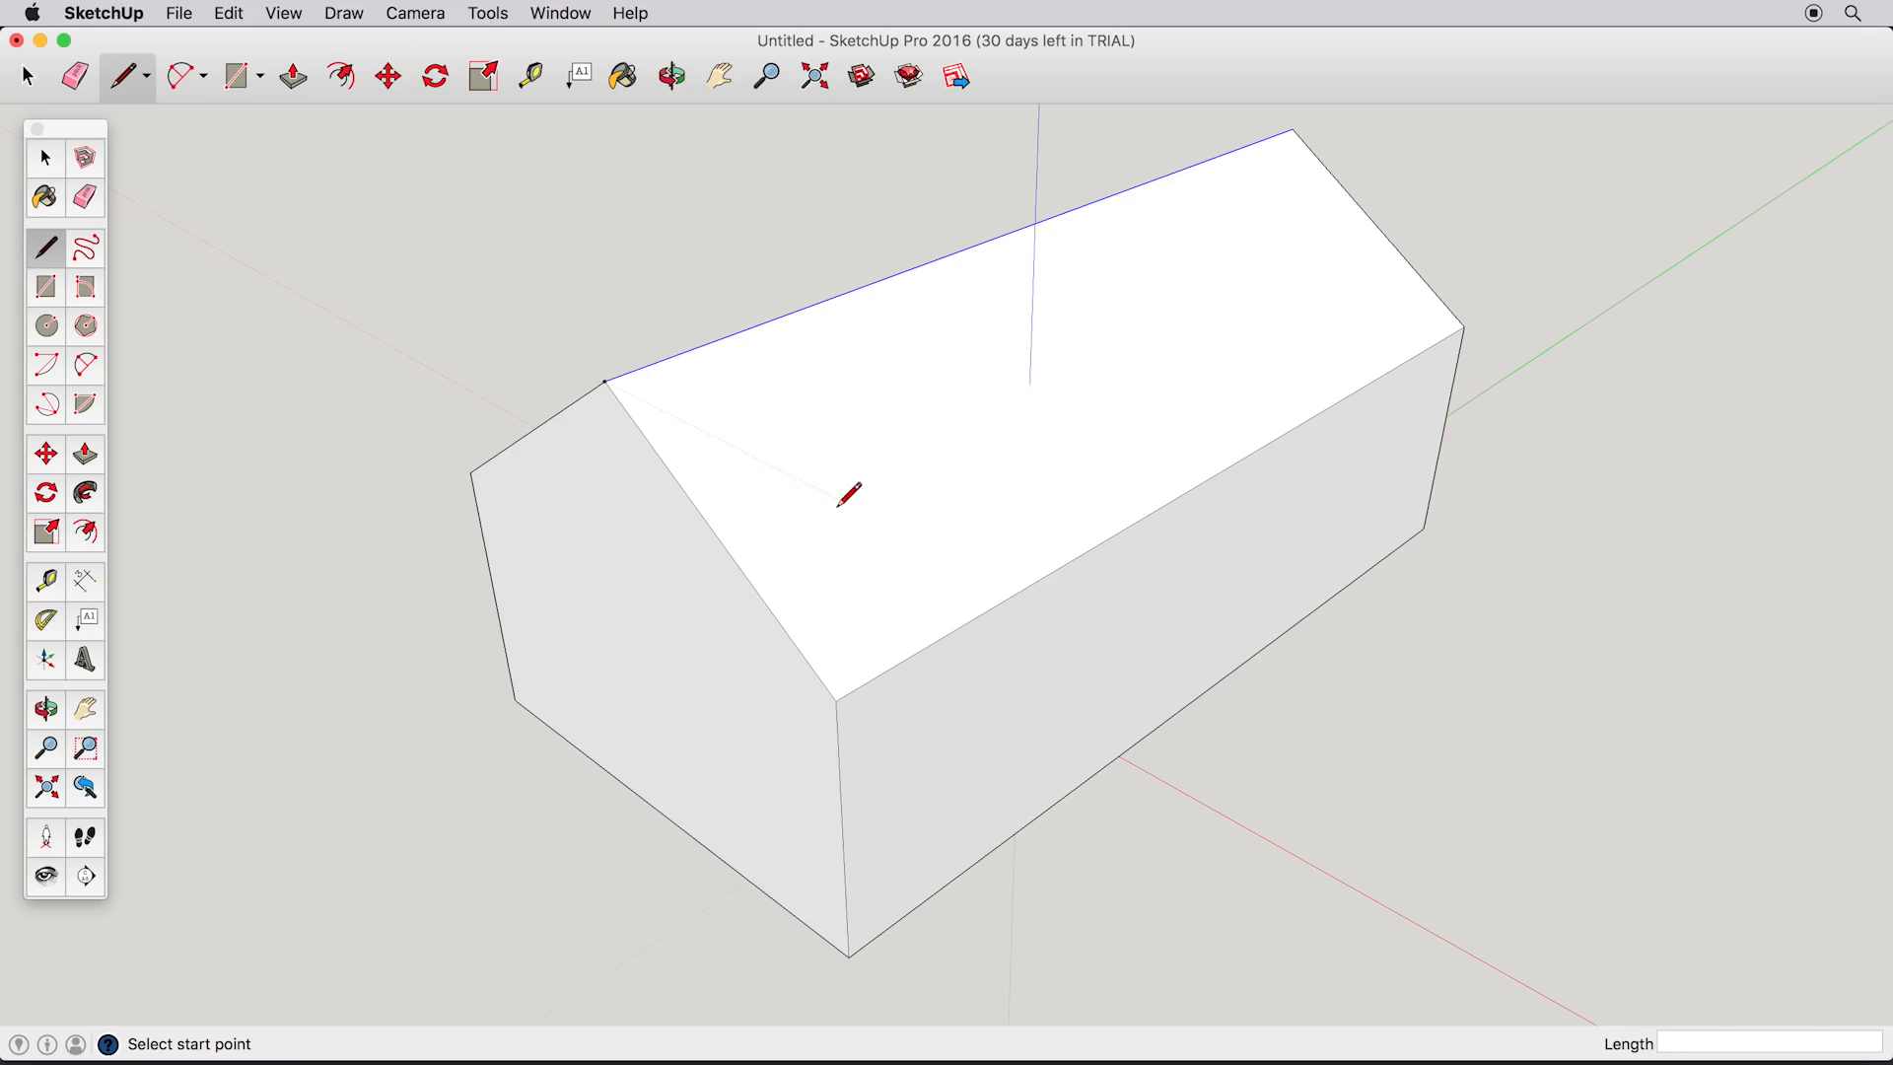
scroll(850, 493, "up", 6)
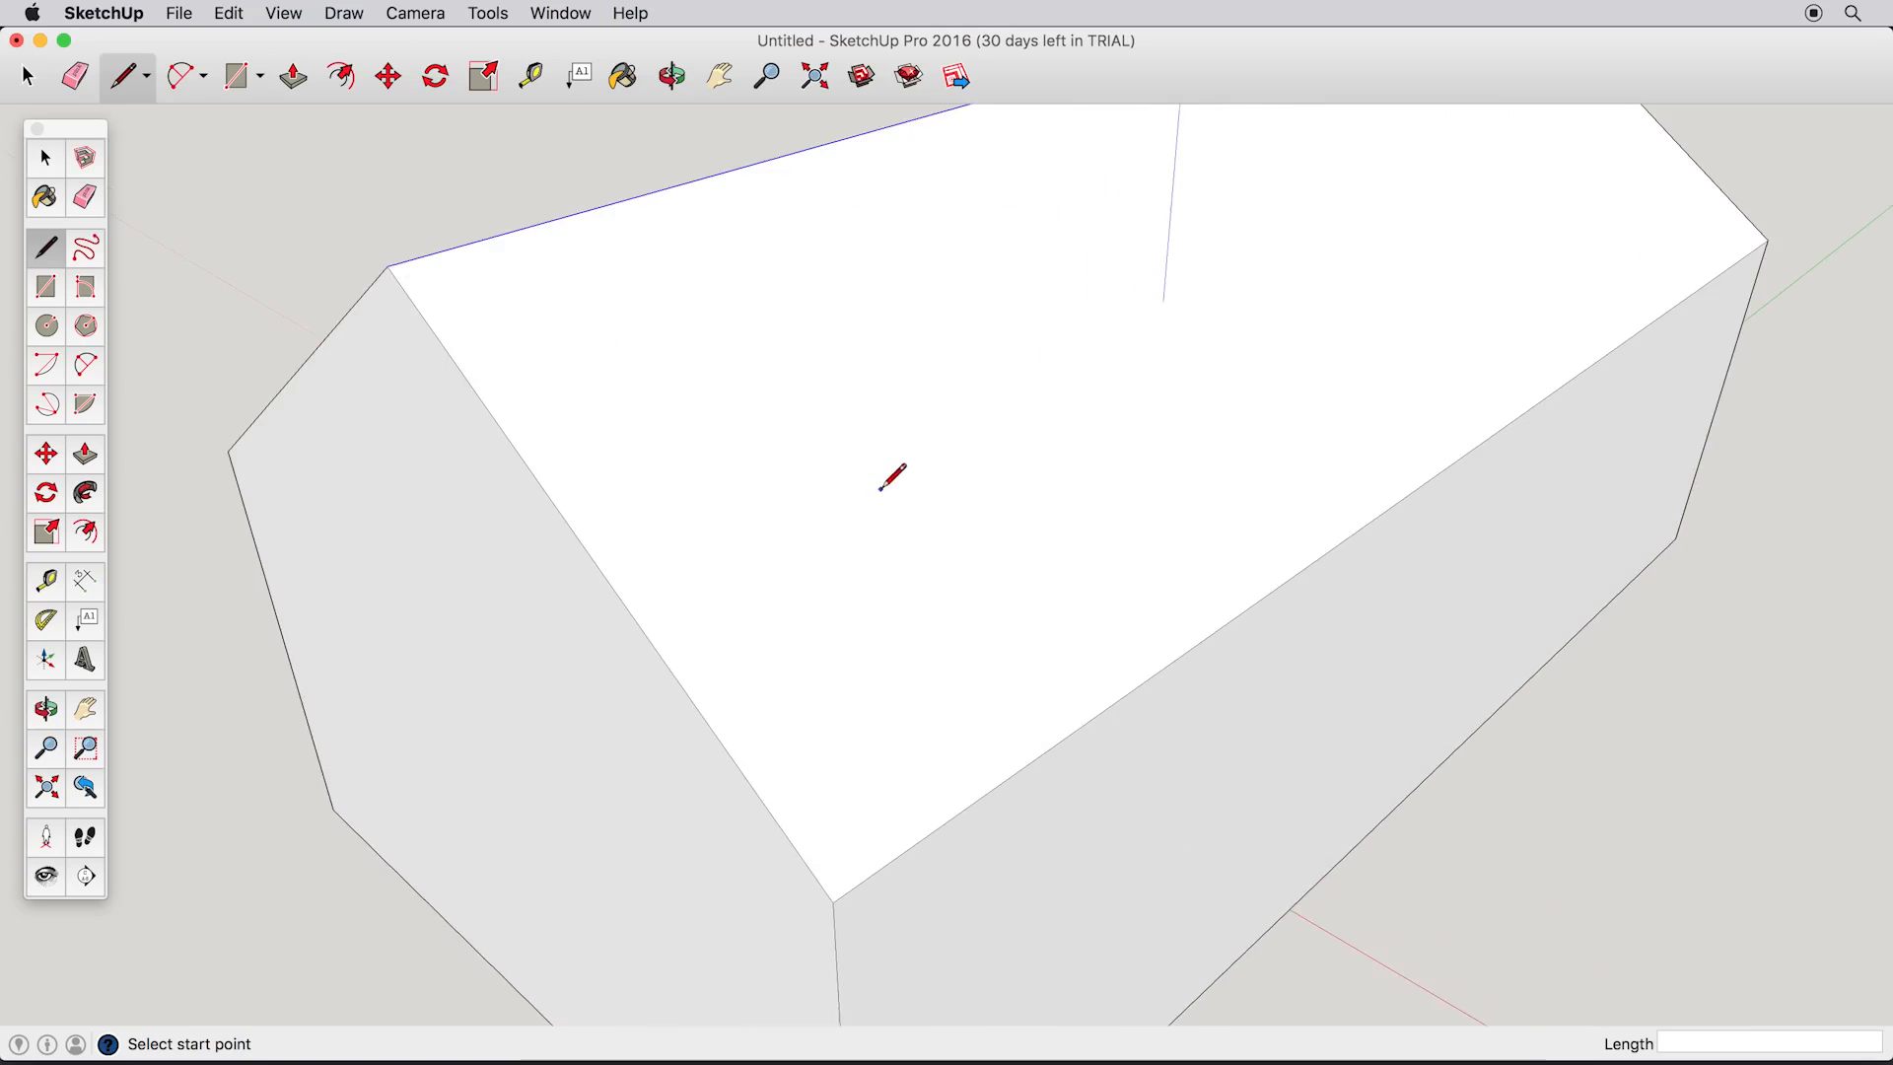
key("o")
mouse_move(863, 506)
left_mouse_down()
mouse_move(760, 541)
mouse_move(790, 534)
left_mouse_up()
key("l")
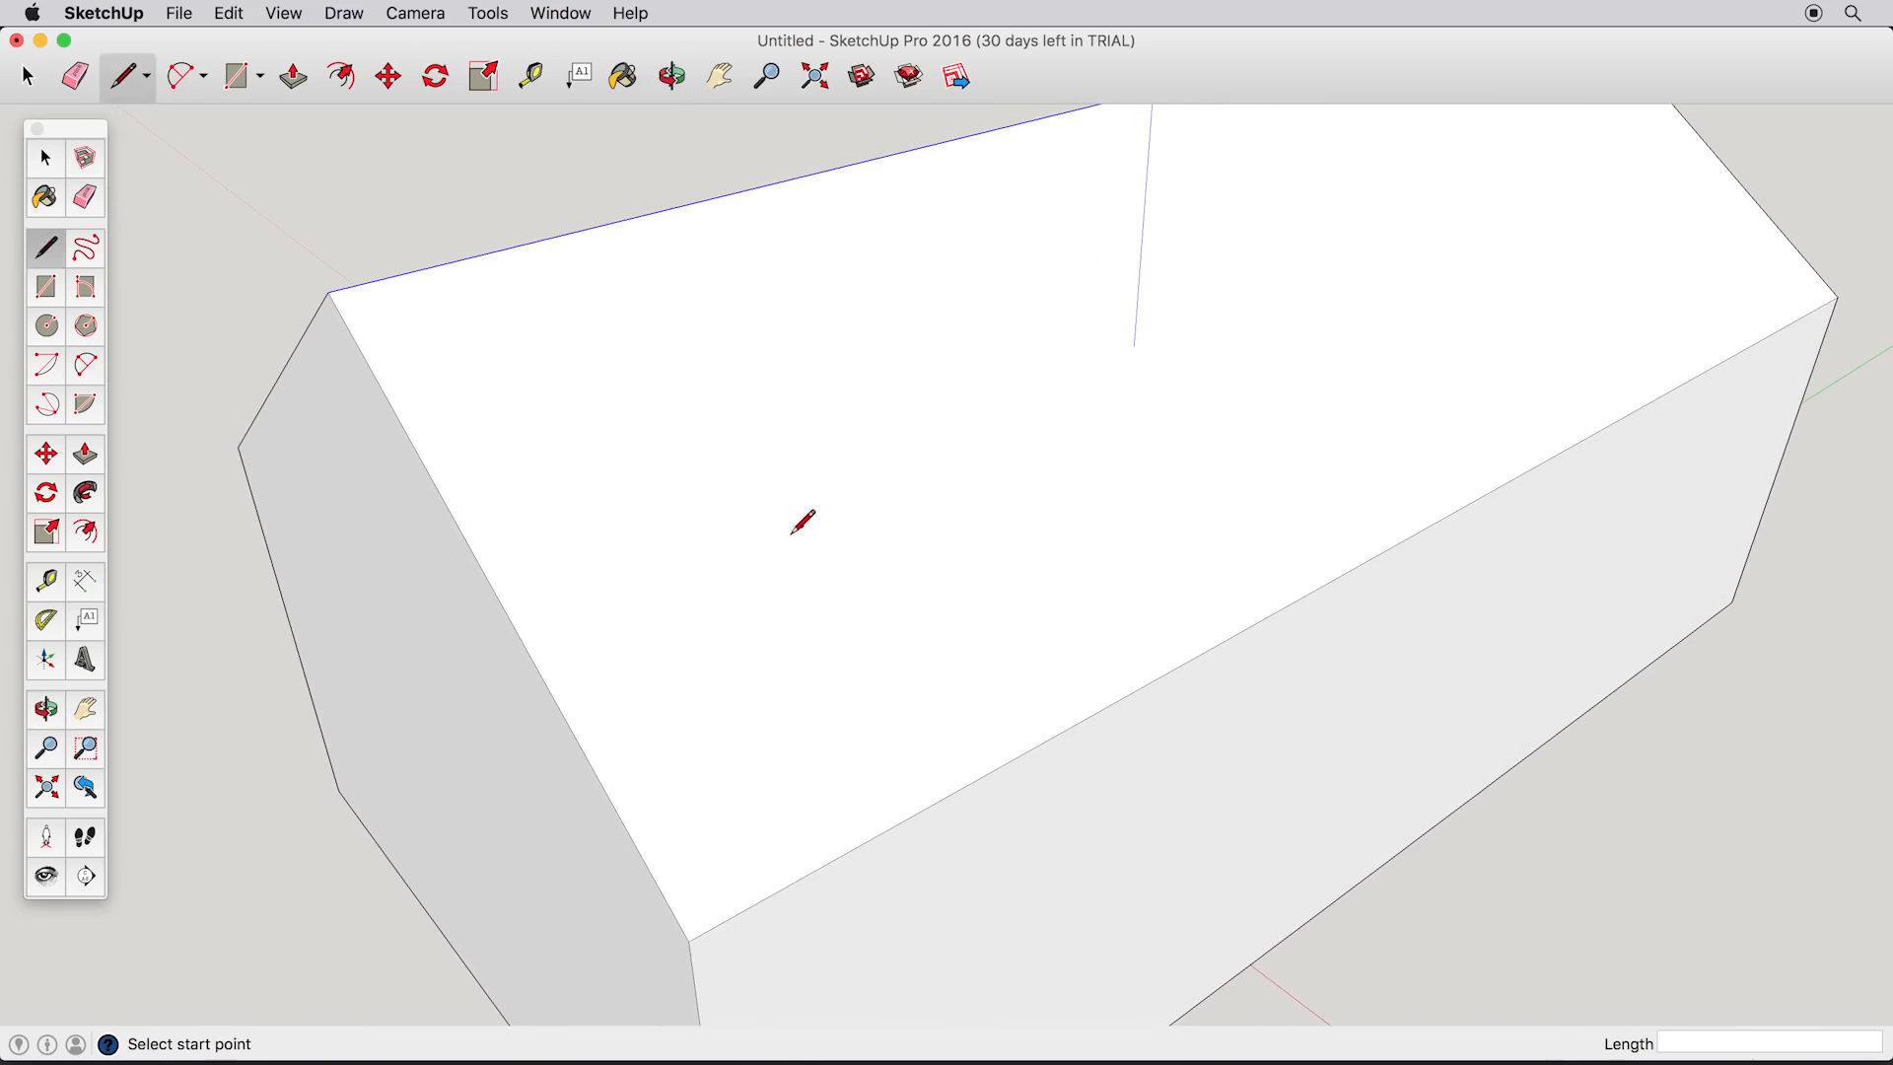
left_click(729, 483)
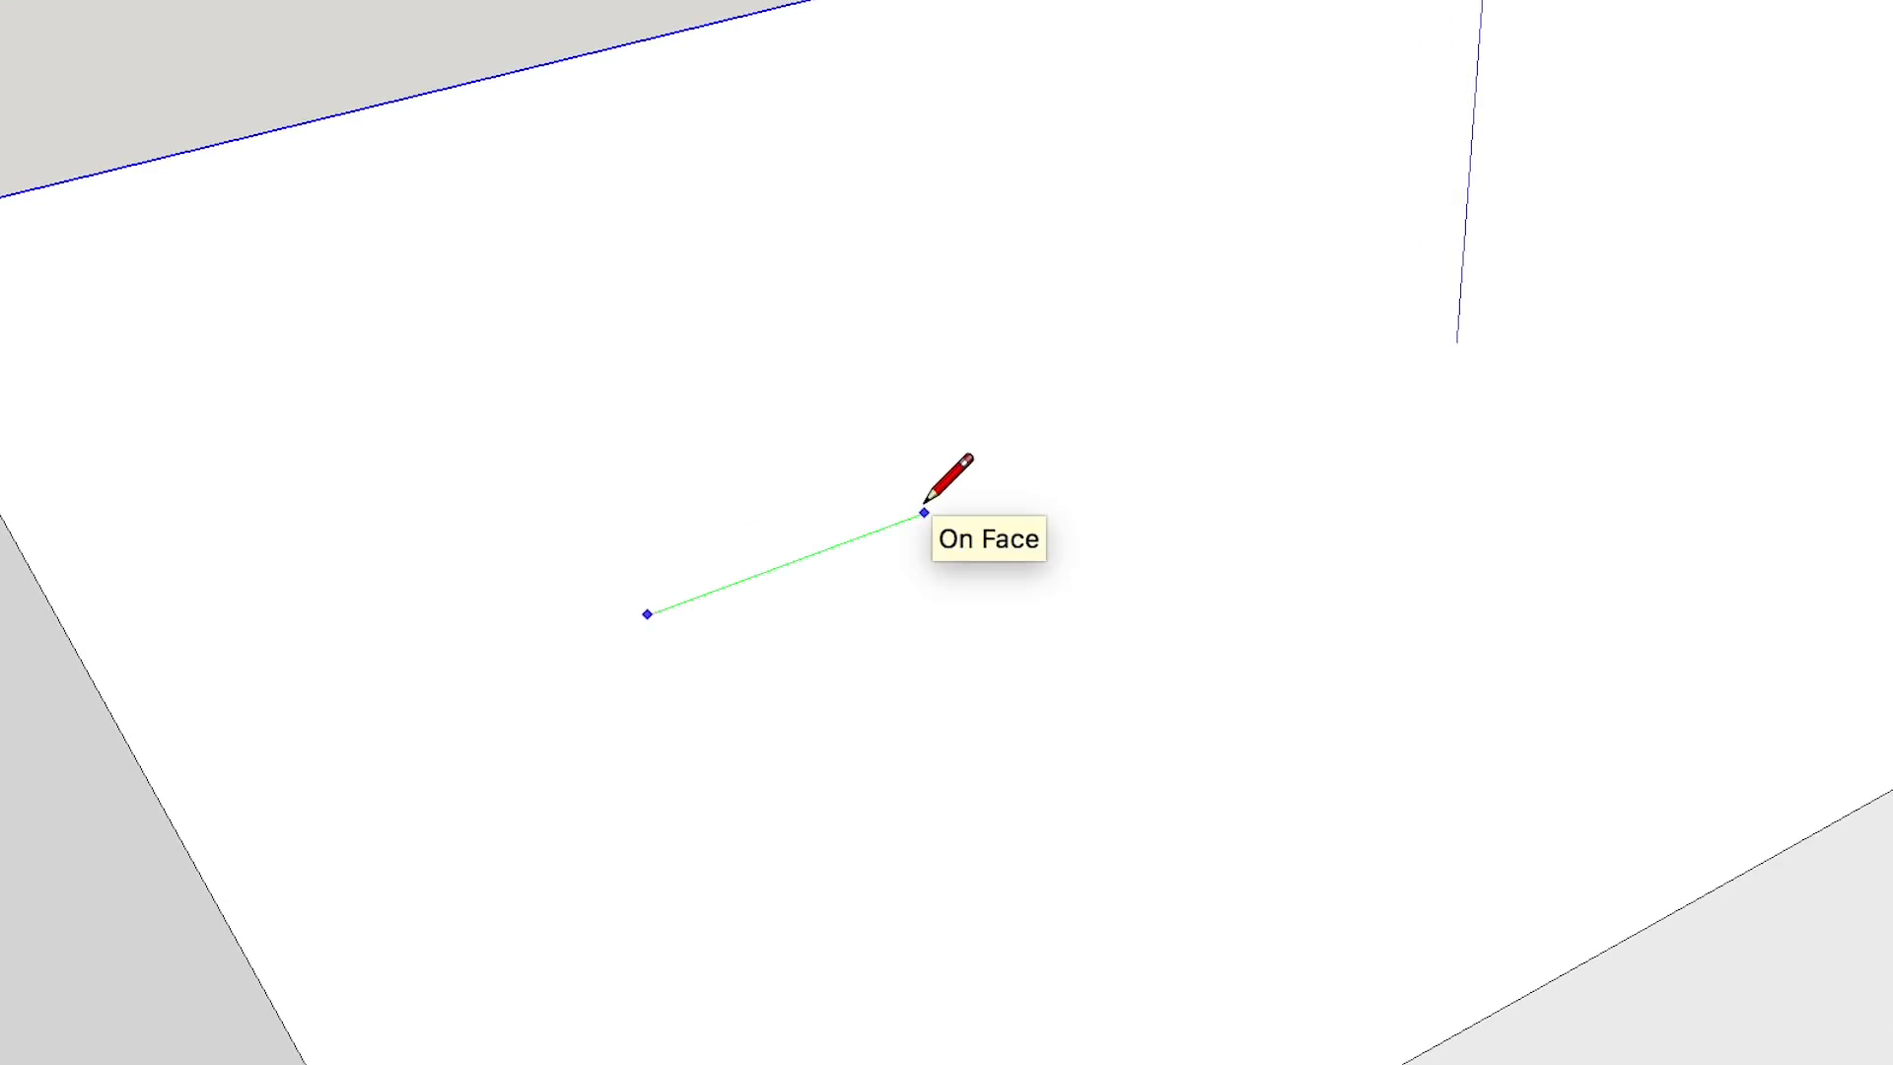
left_click(621, 310)
left_click(849, 240)
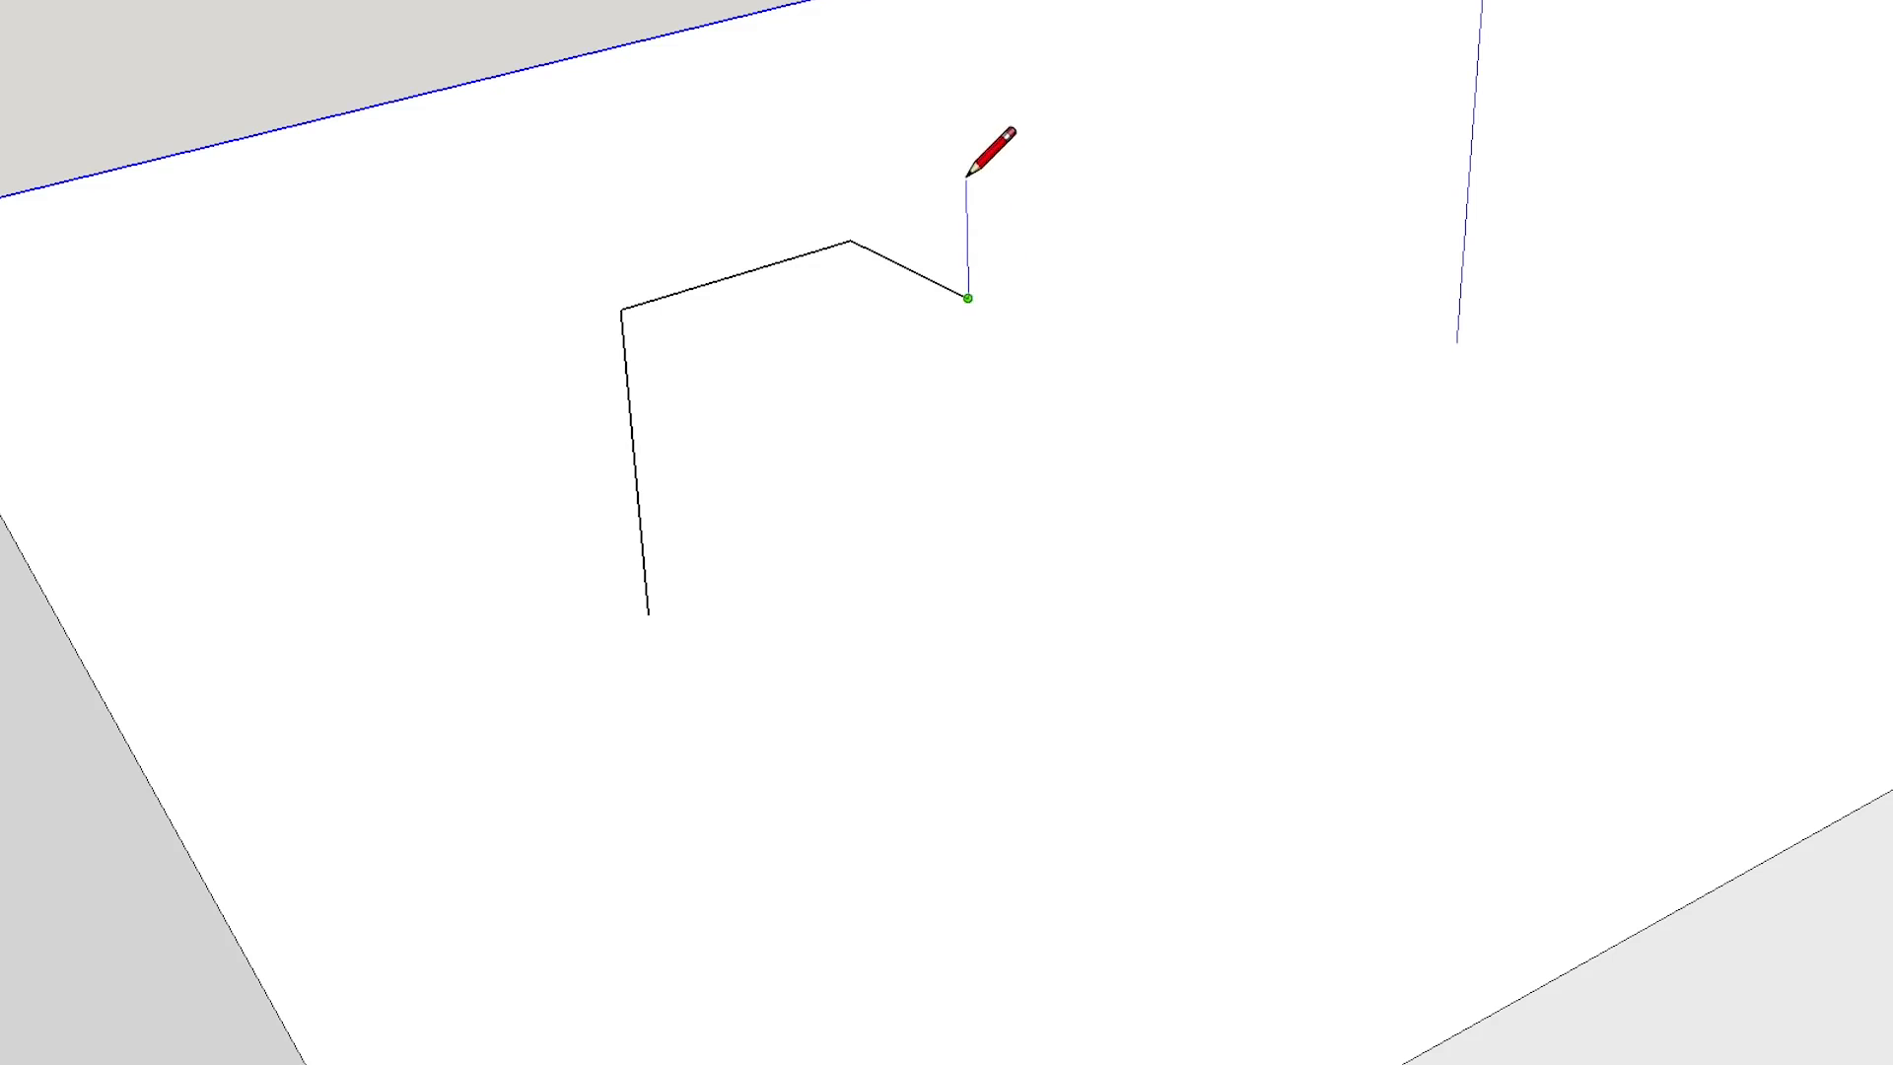
left_click(1057, 145)
mouse_move(991, 164)
middle_mouse_down()
mouse_move(1098, 292)
mouse_move(1457, 450)
mouse_move(1716, 478)
mouse_move(1677, 1006)
mouse_move(1584, 474)
mouse_move(1352, 283)
mouse_move(799, 299)
mouse_move(818, 333)
middle_mouse_up()
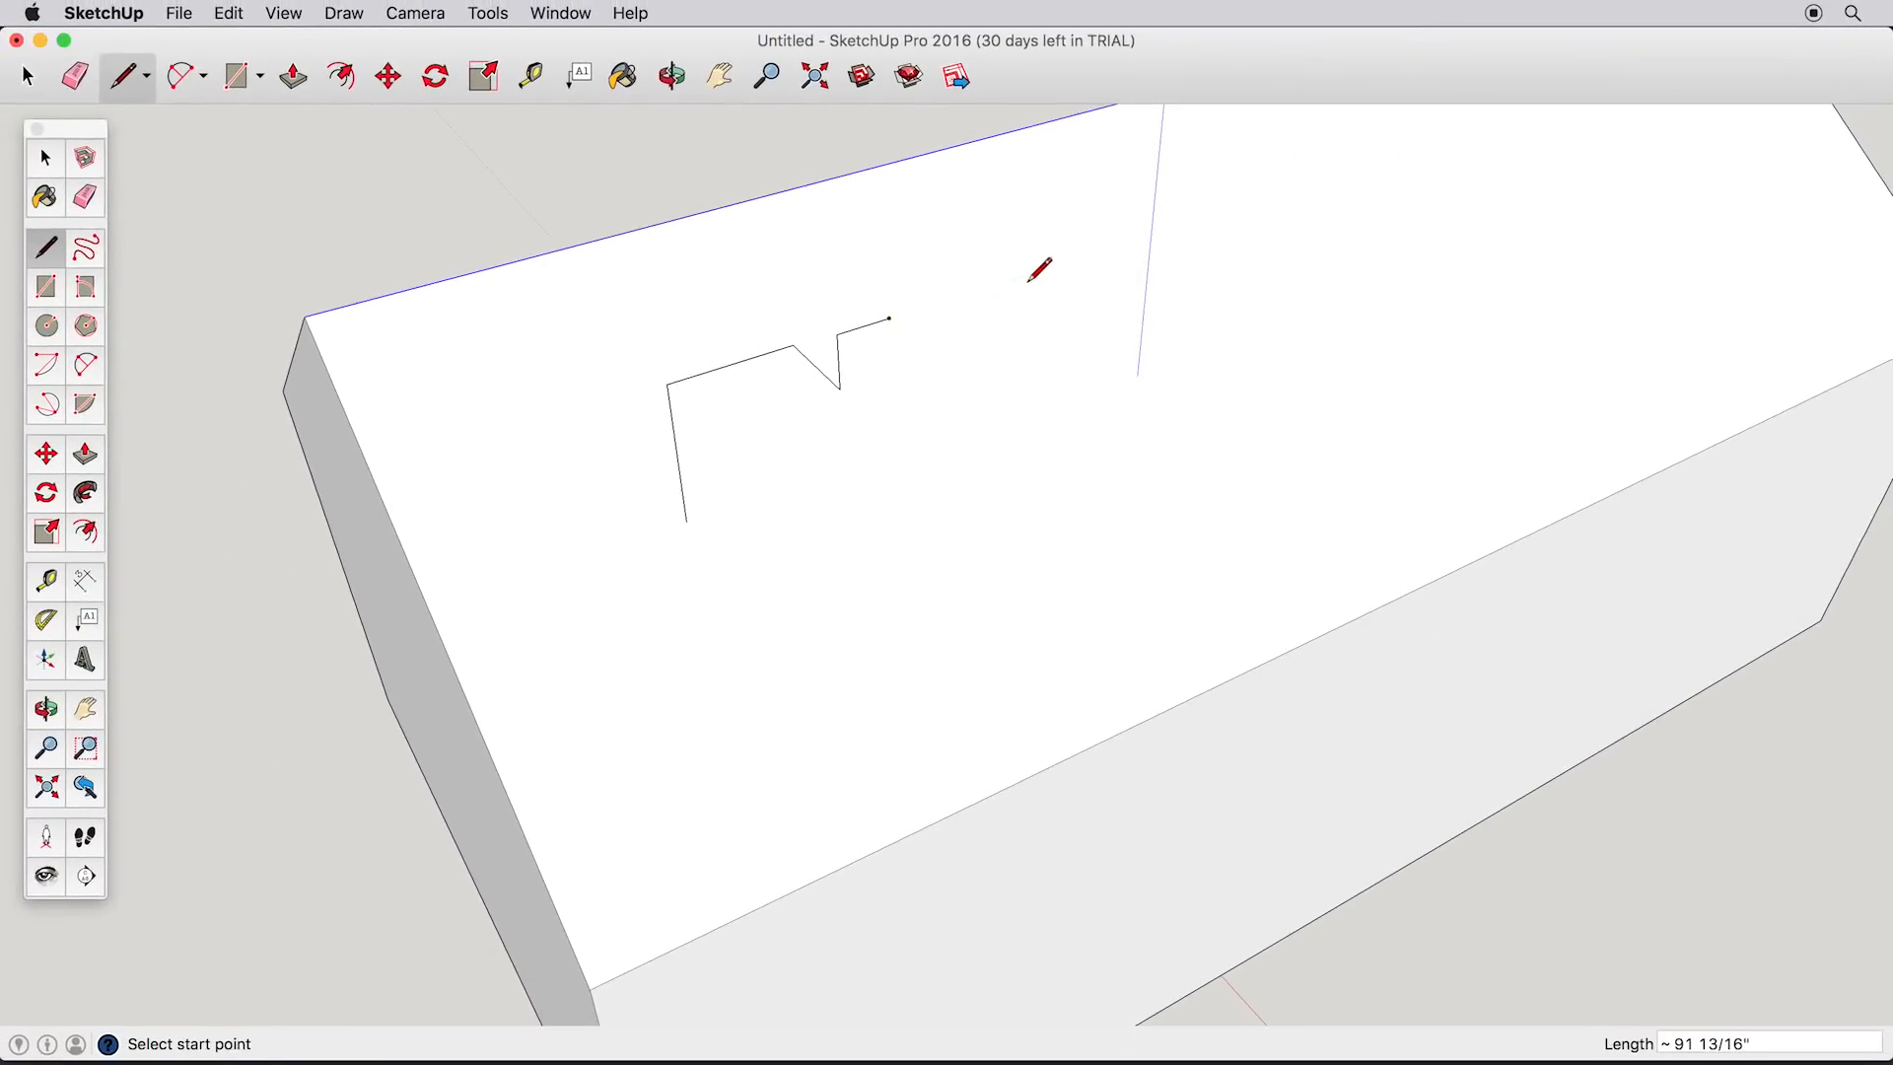
Step: Draw a closed four-sided face from connected lines over the roof slope, beside the open line chain
left_click(996, 195)
left_click(1071, 244)
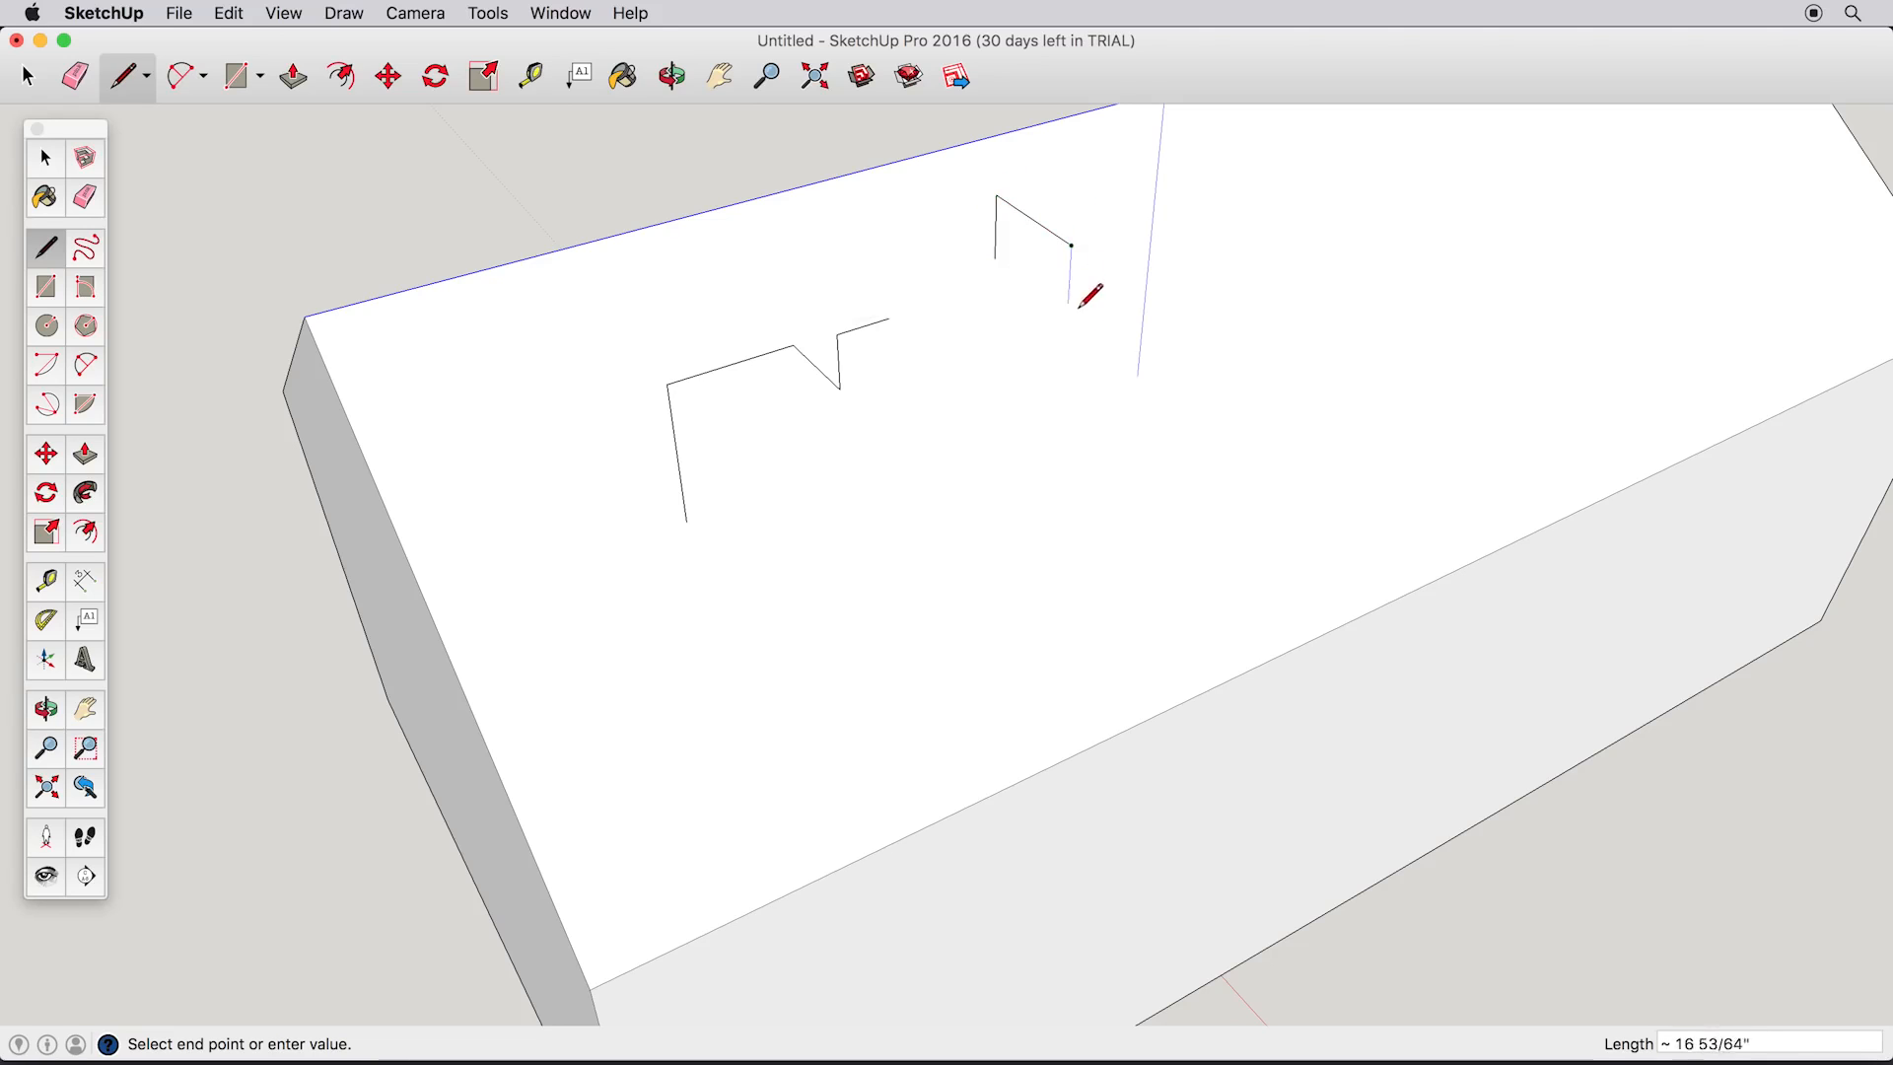
left_click(1062, 387)
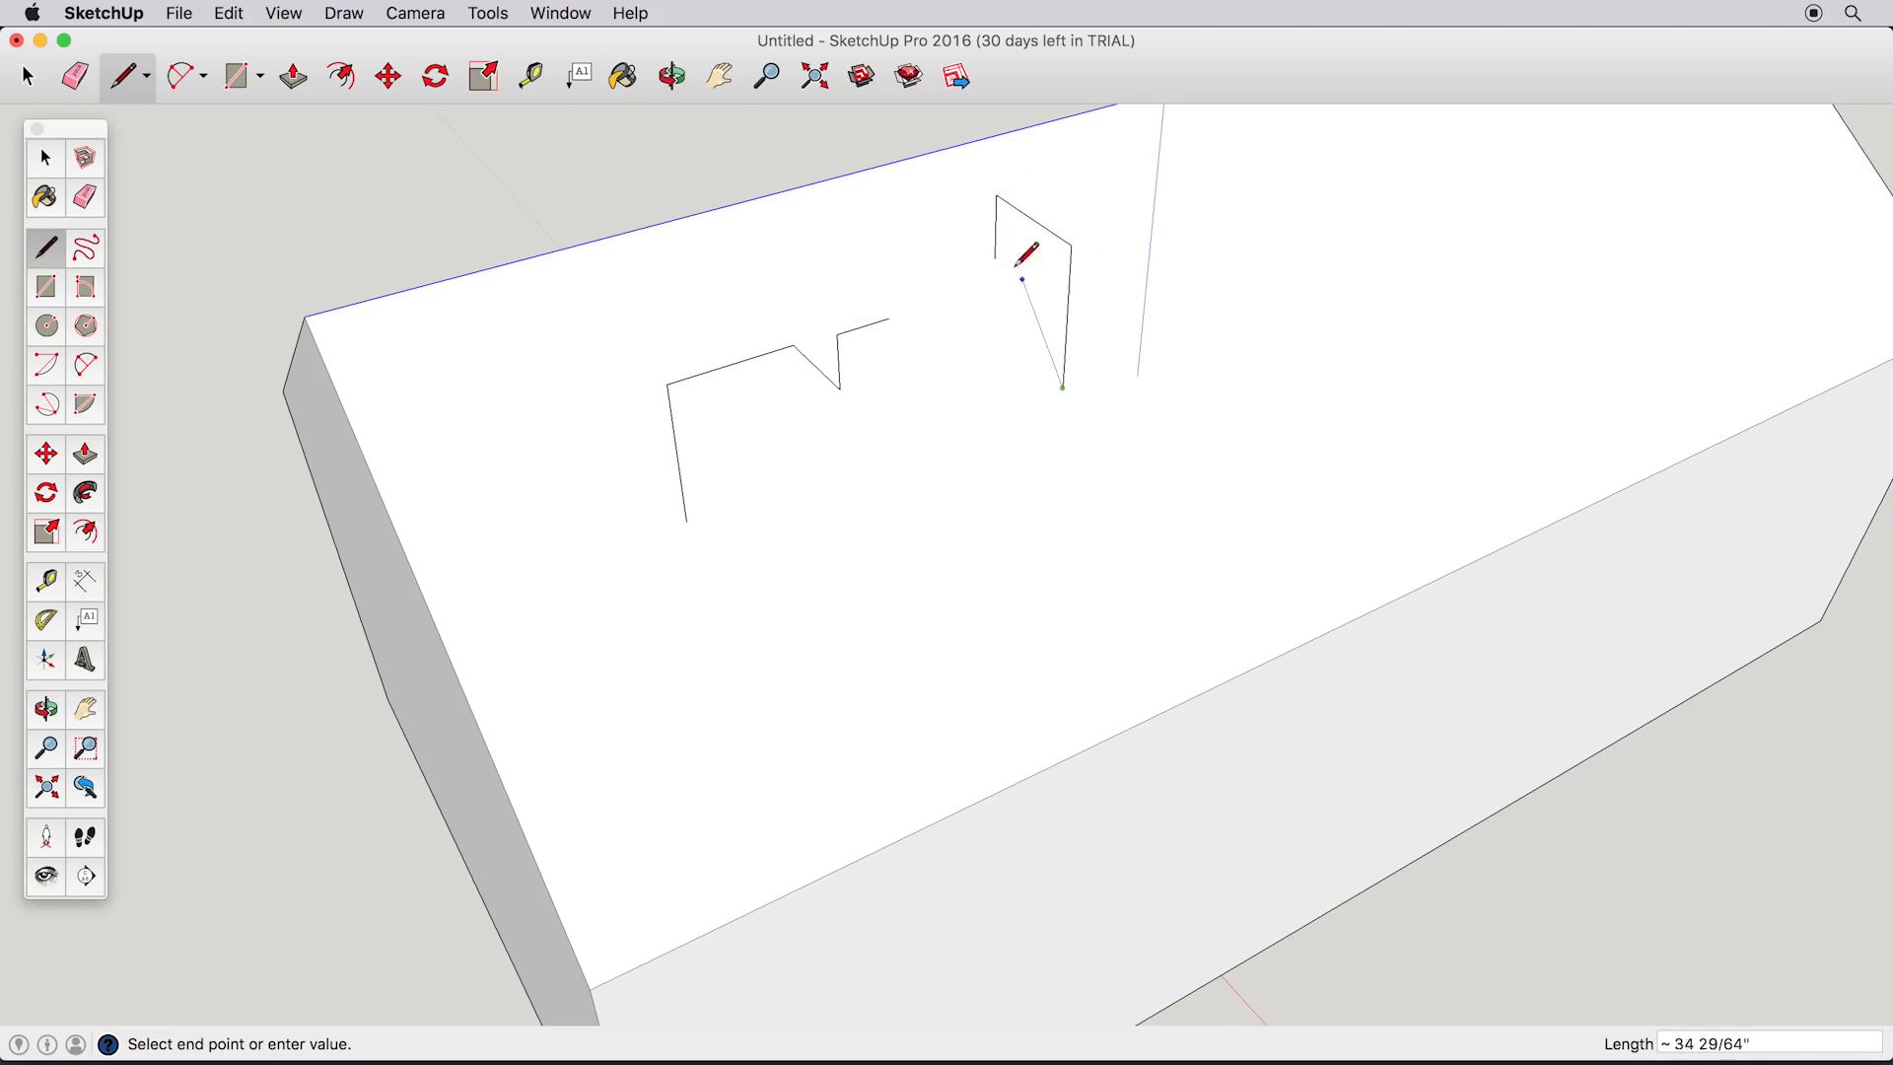
left_click(995, 258)
Step: Push/Pull the small four-sided face about 42 inches into a block
left_click(84, 454)
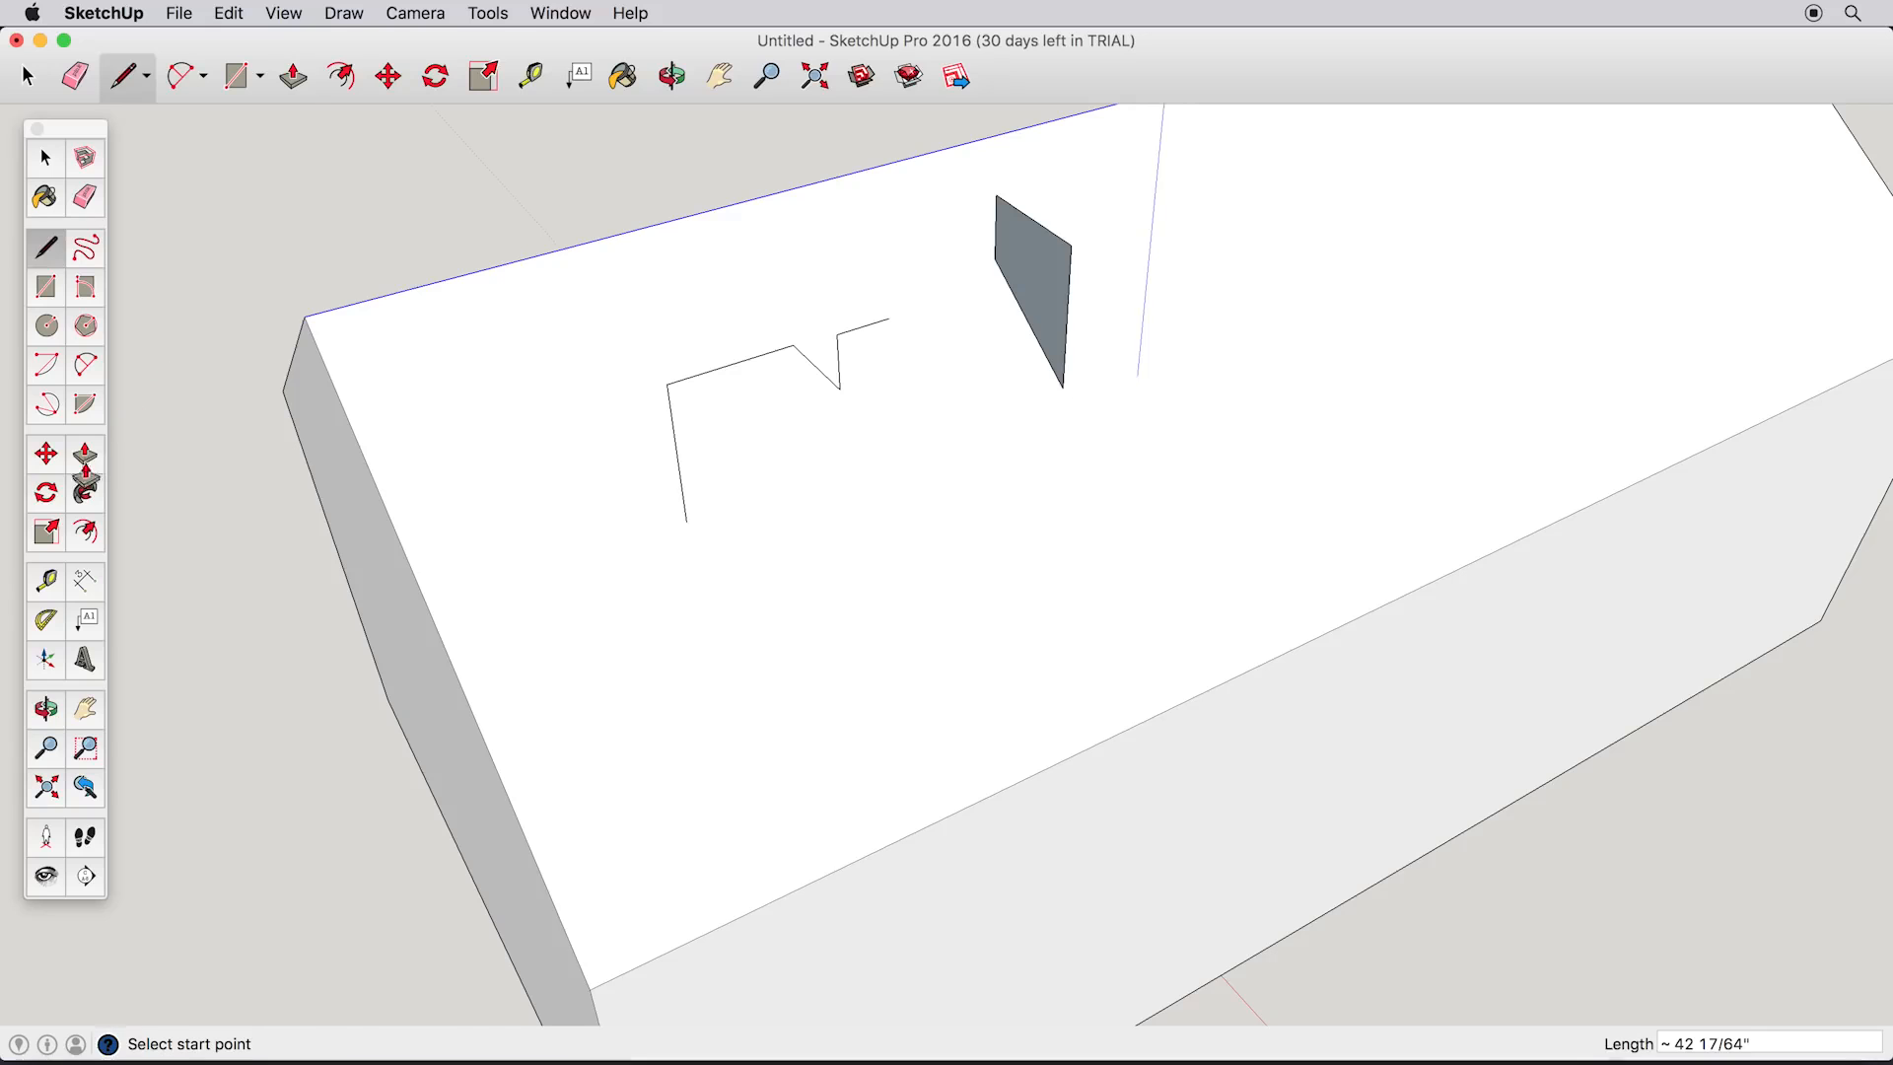
left_click_drag(1051, 308, 1161, 269)
mouse_move(1120, 285)
middle_mouse_down()
mouse_move(1052, 164)
mouse_move(1103, 269)
middle_mouse_up()
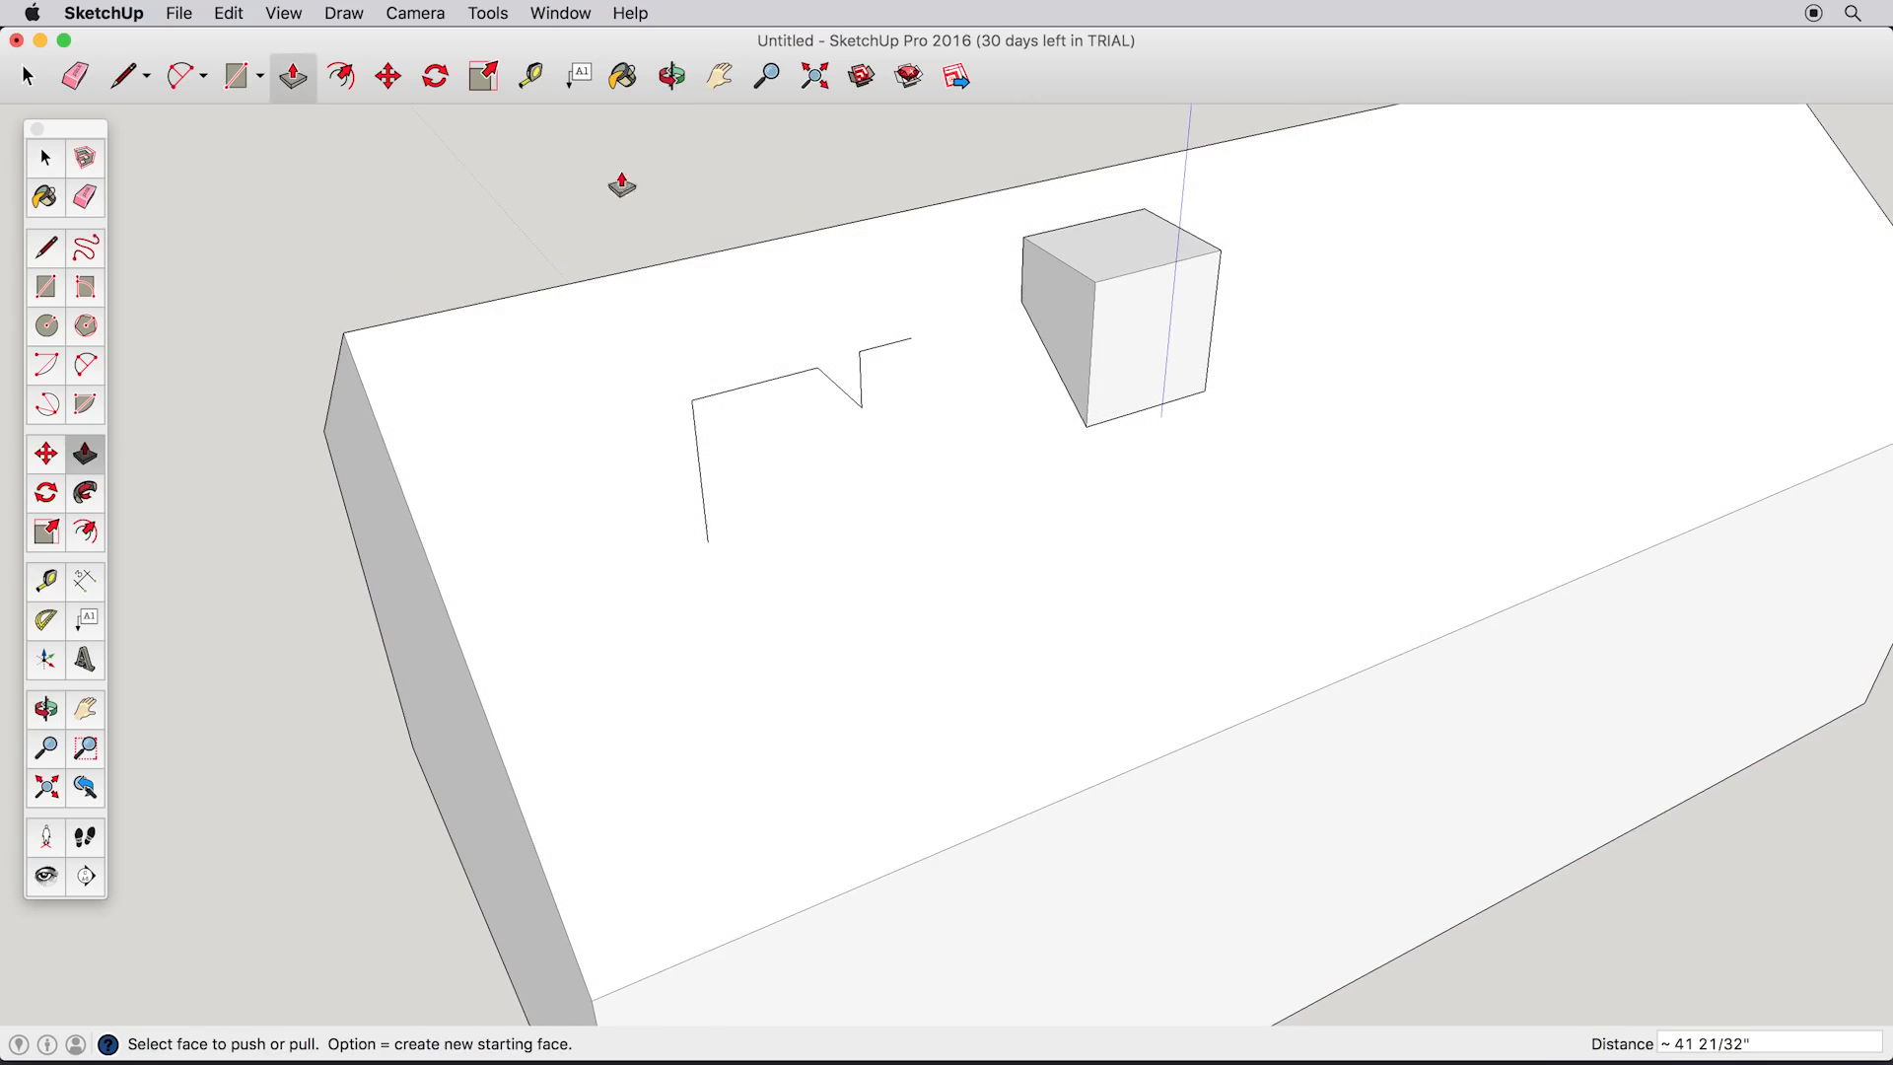
Step: Erase the open line chain and the small block from the roof
left_click(85, 197)
left_click_drag(694, 402, 789, 378)
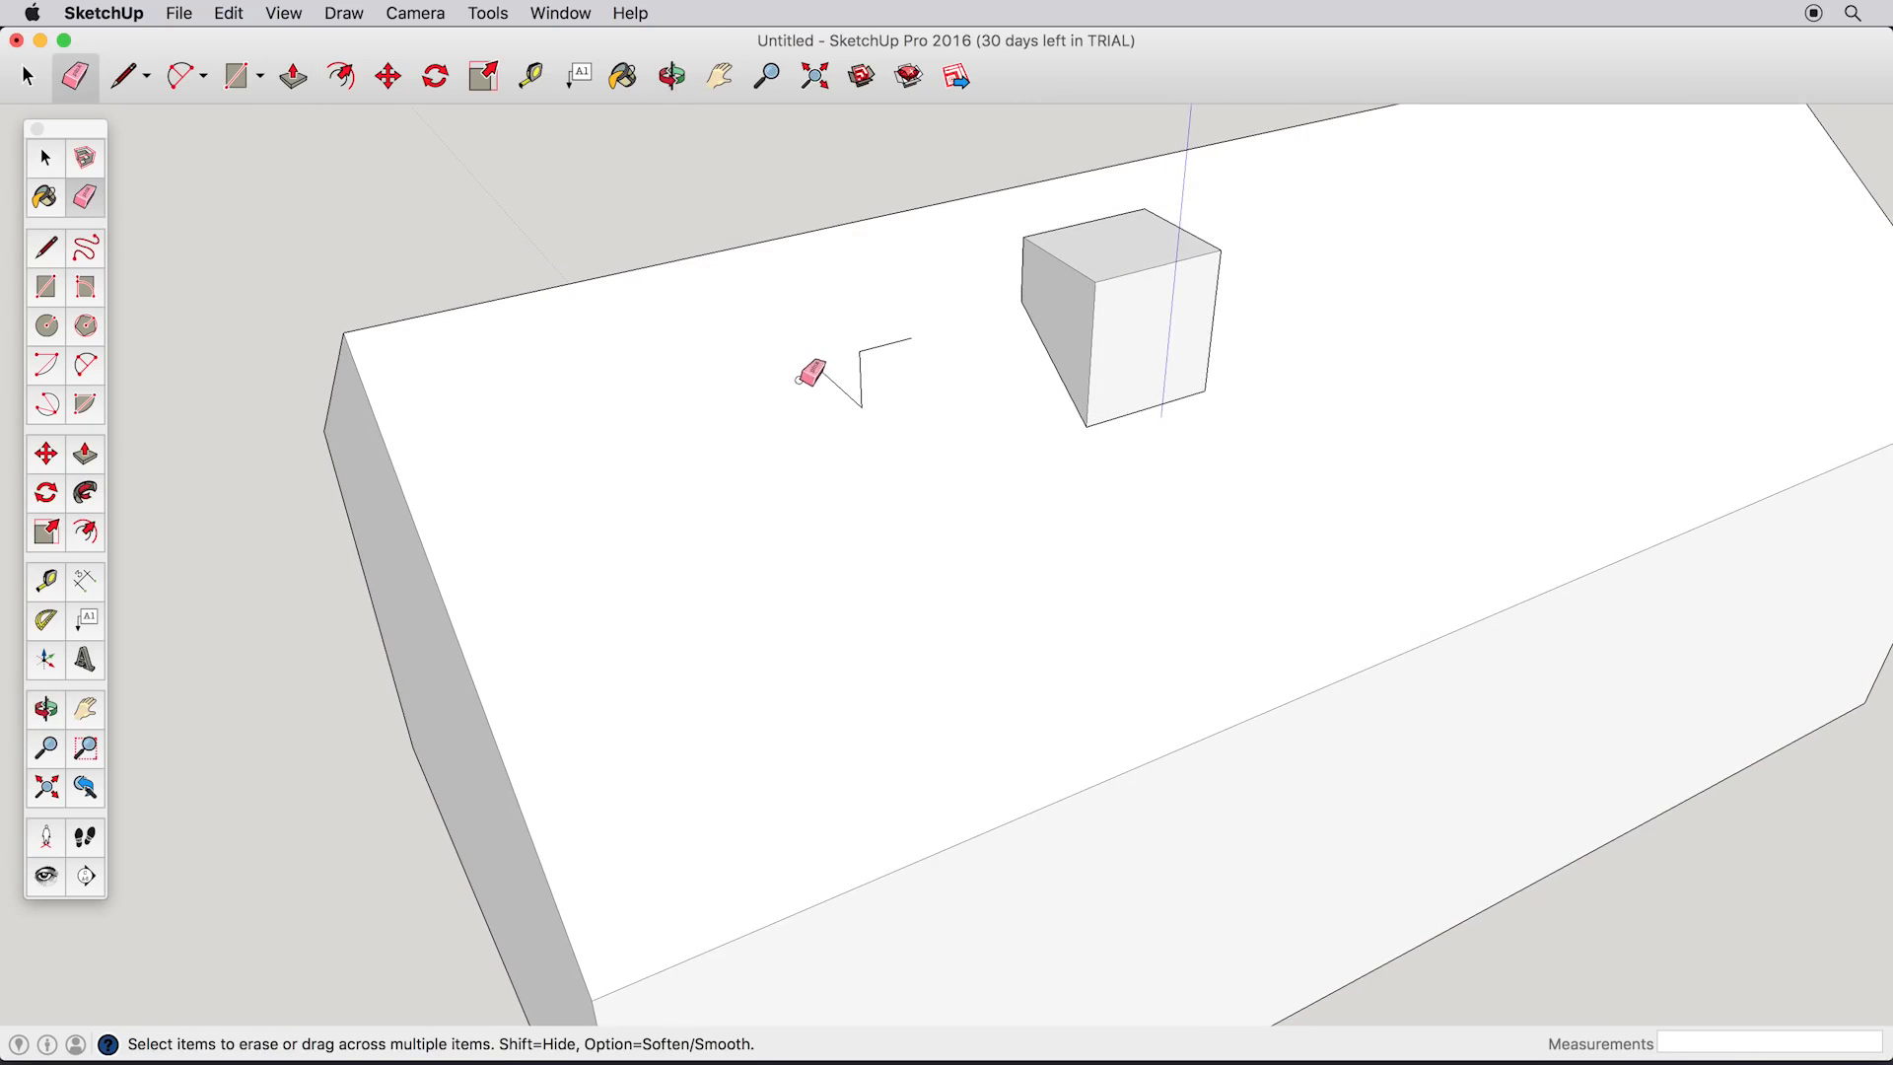
mouse_move(1035, 242)
left_mouse_down()
mouse_move(1134, 264)
mouse_move(1078, 372)
mouse_move(1095, 395)
left_mouse_up()
Step: Draw two vertical lines up from the roof's front sloping edge and join their upper endpoints with a line about 25 inches long
left_click(46, 249)
mouse_move(529, 549)
middle_mouse_down()
mouse_move(790, 388)
mouse_move(900, 398)
middle_mouse_up()
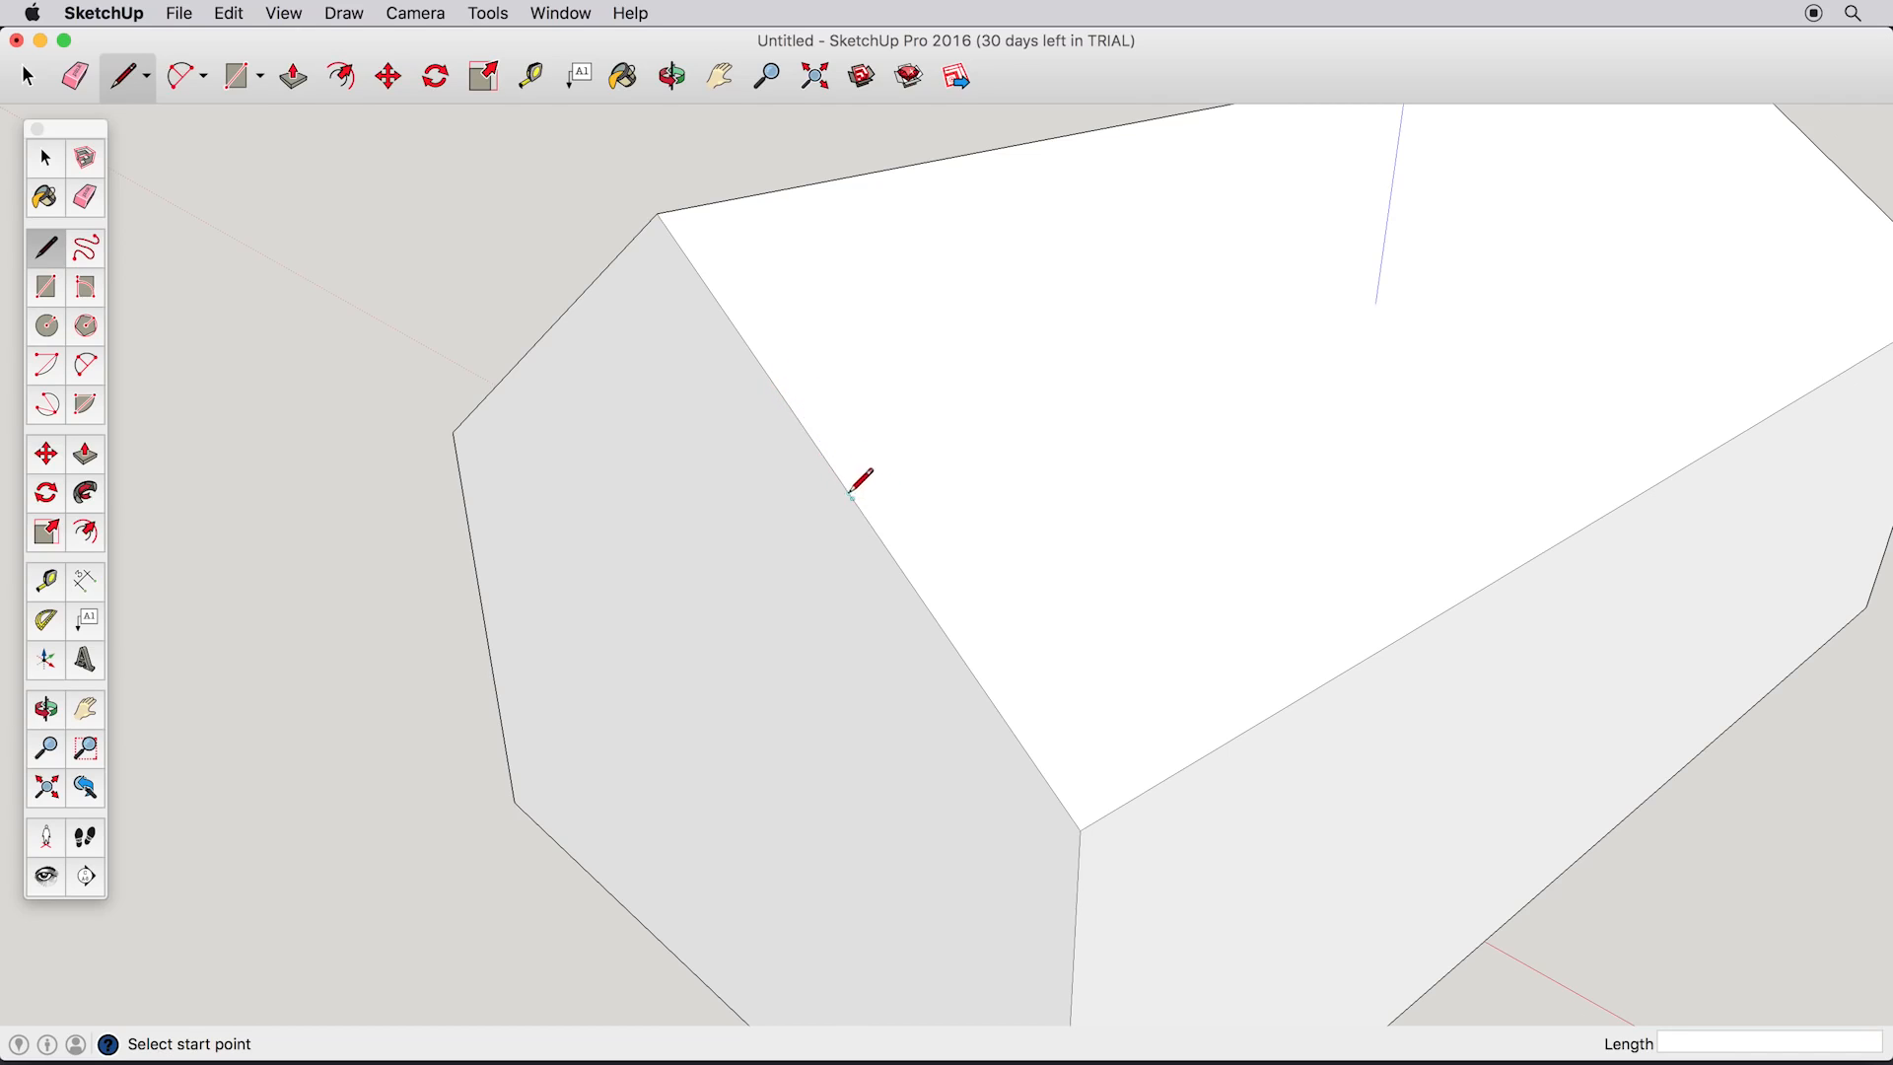
left_click(797, 312)
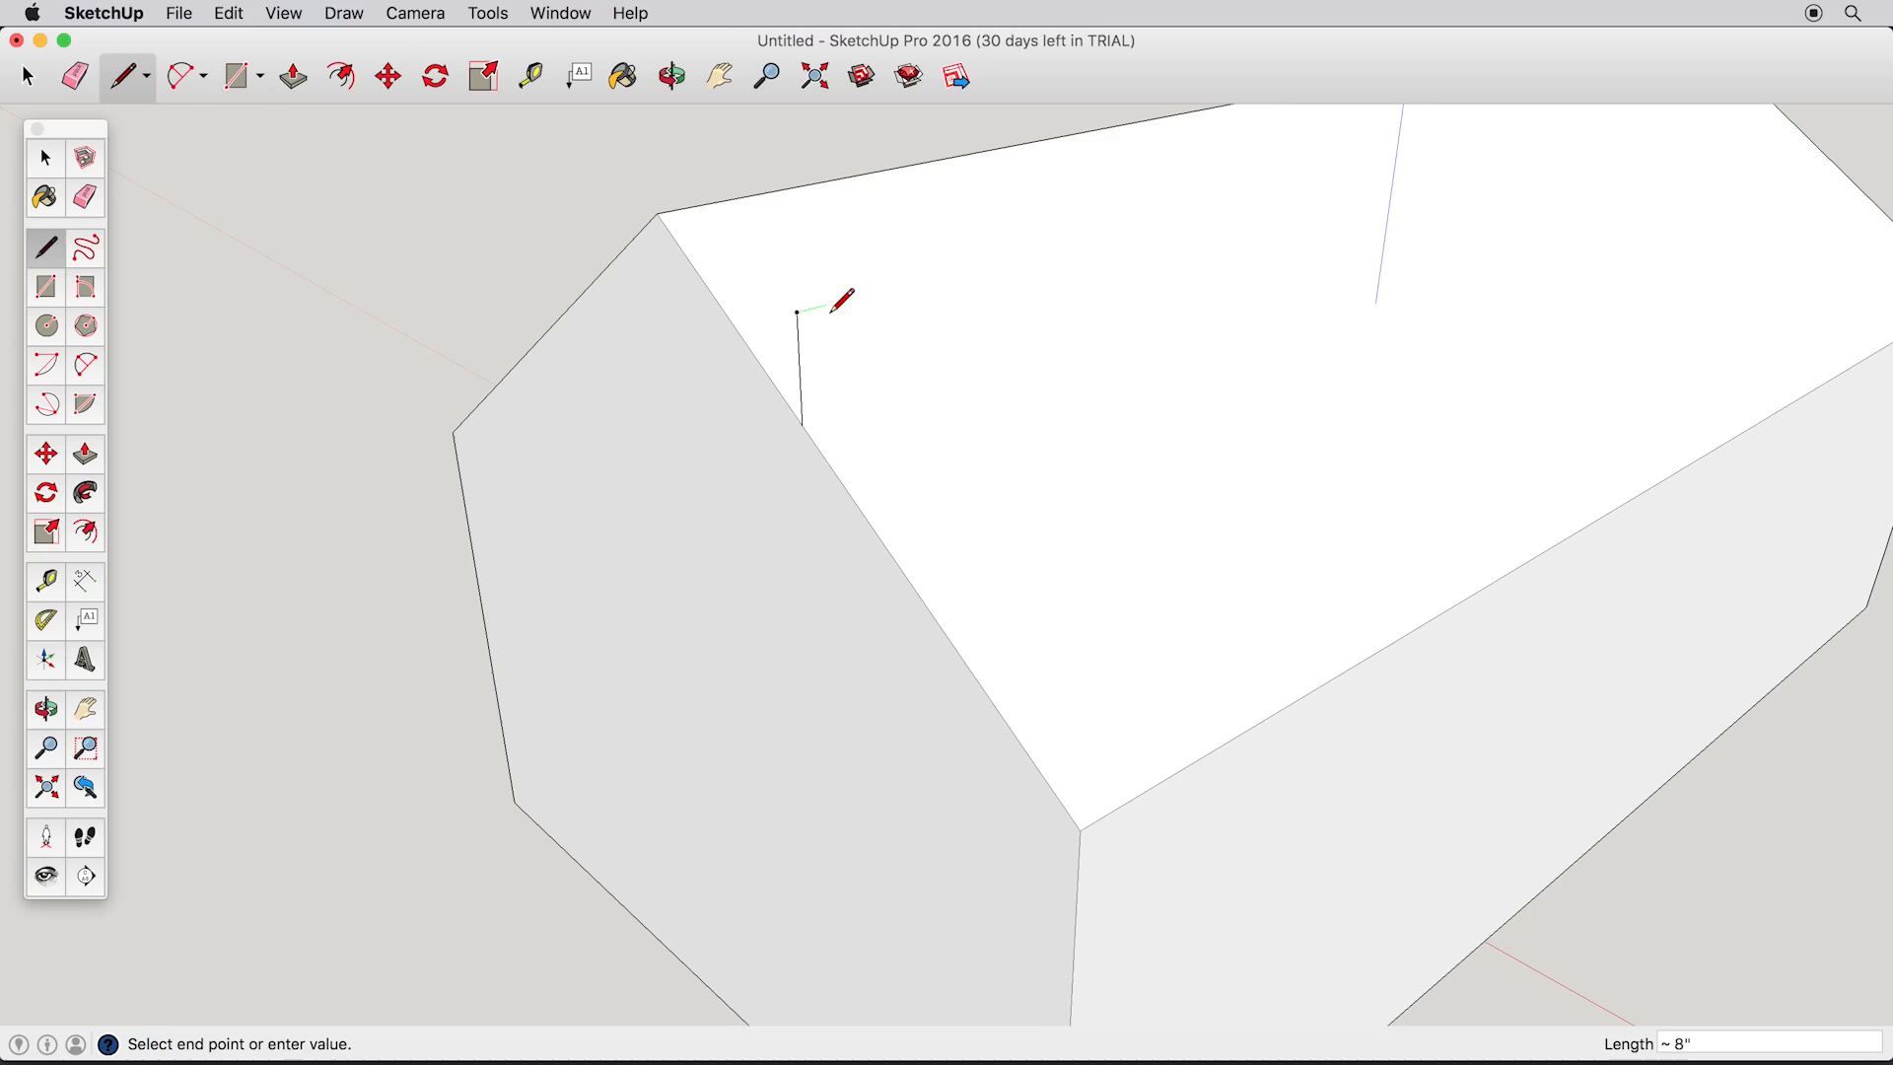
key("Escape")
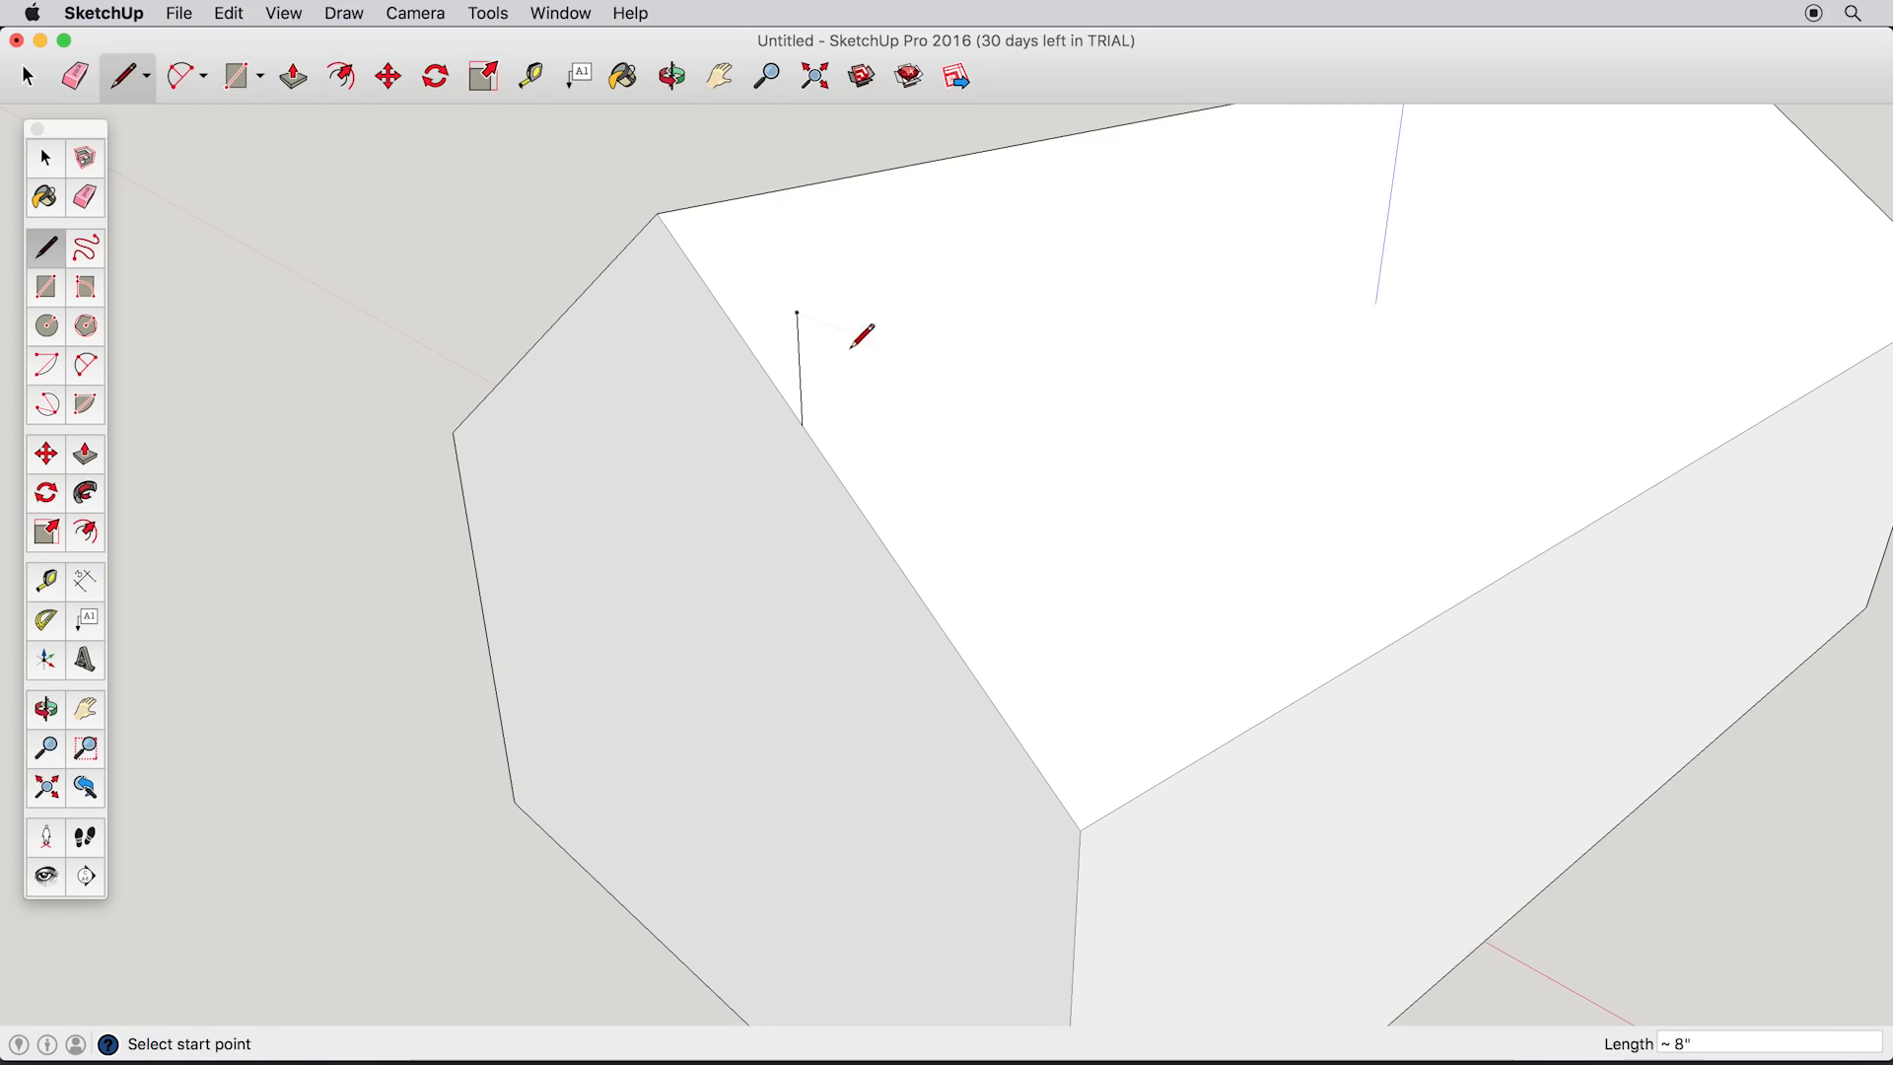
left_click(876, 534)
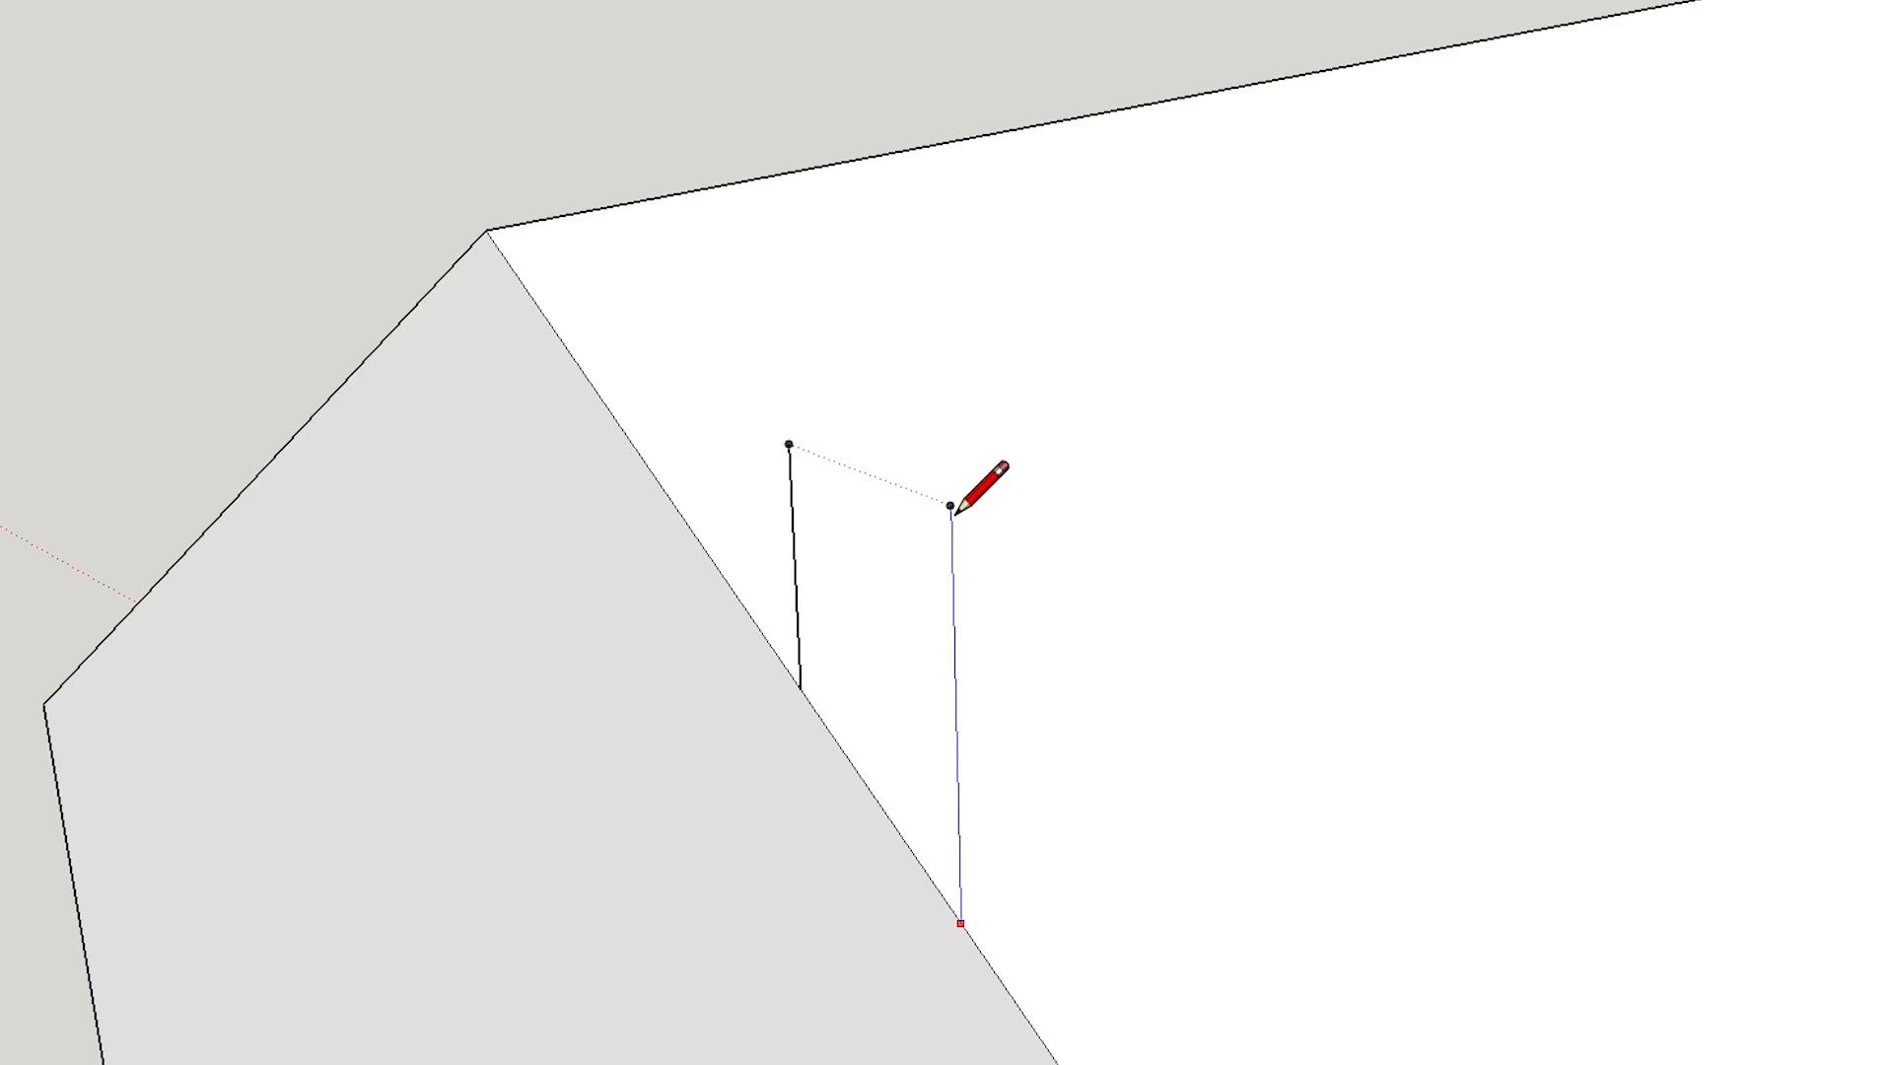
left_click(951, 506)
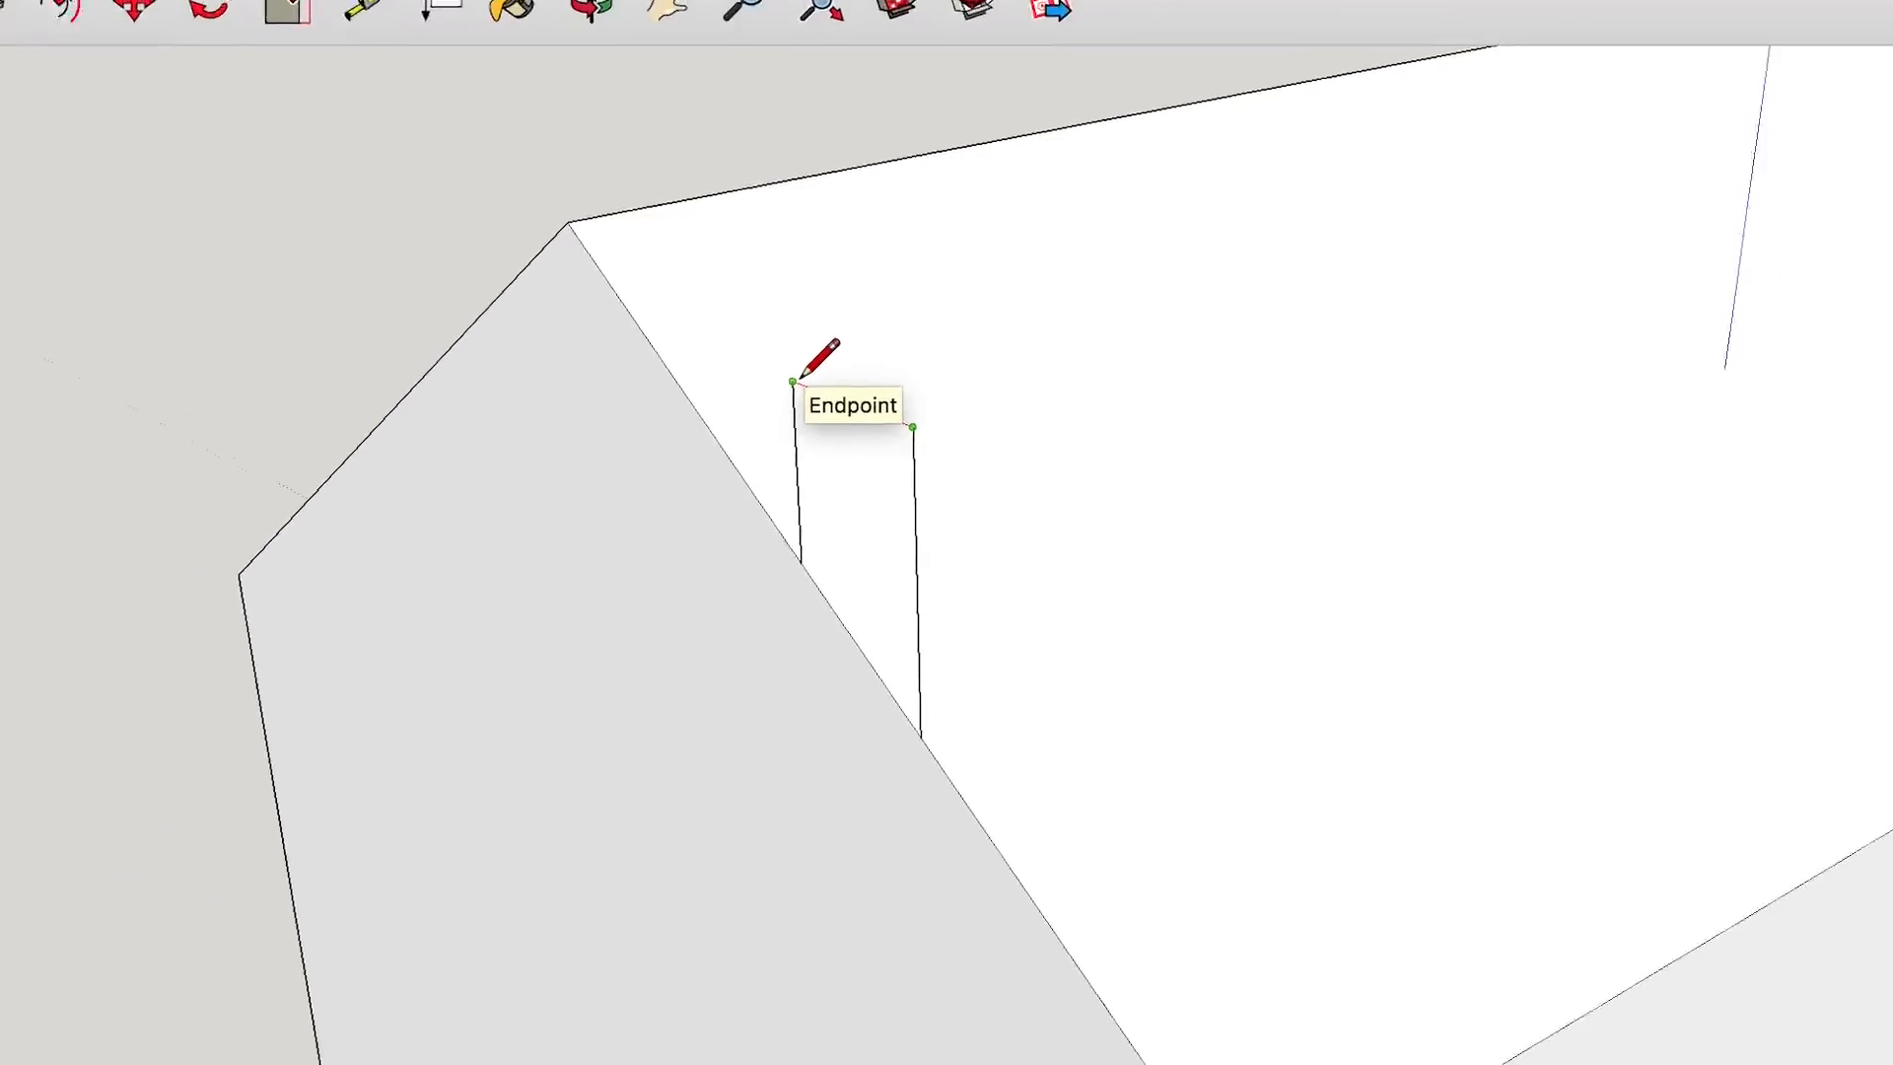
left_click(794, 380)
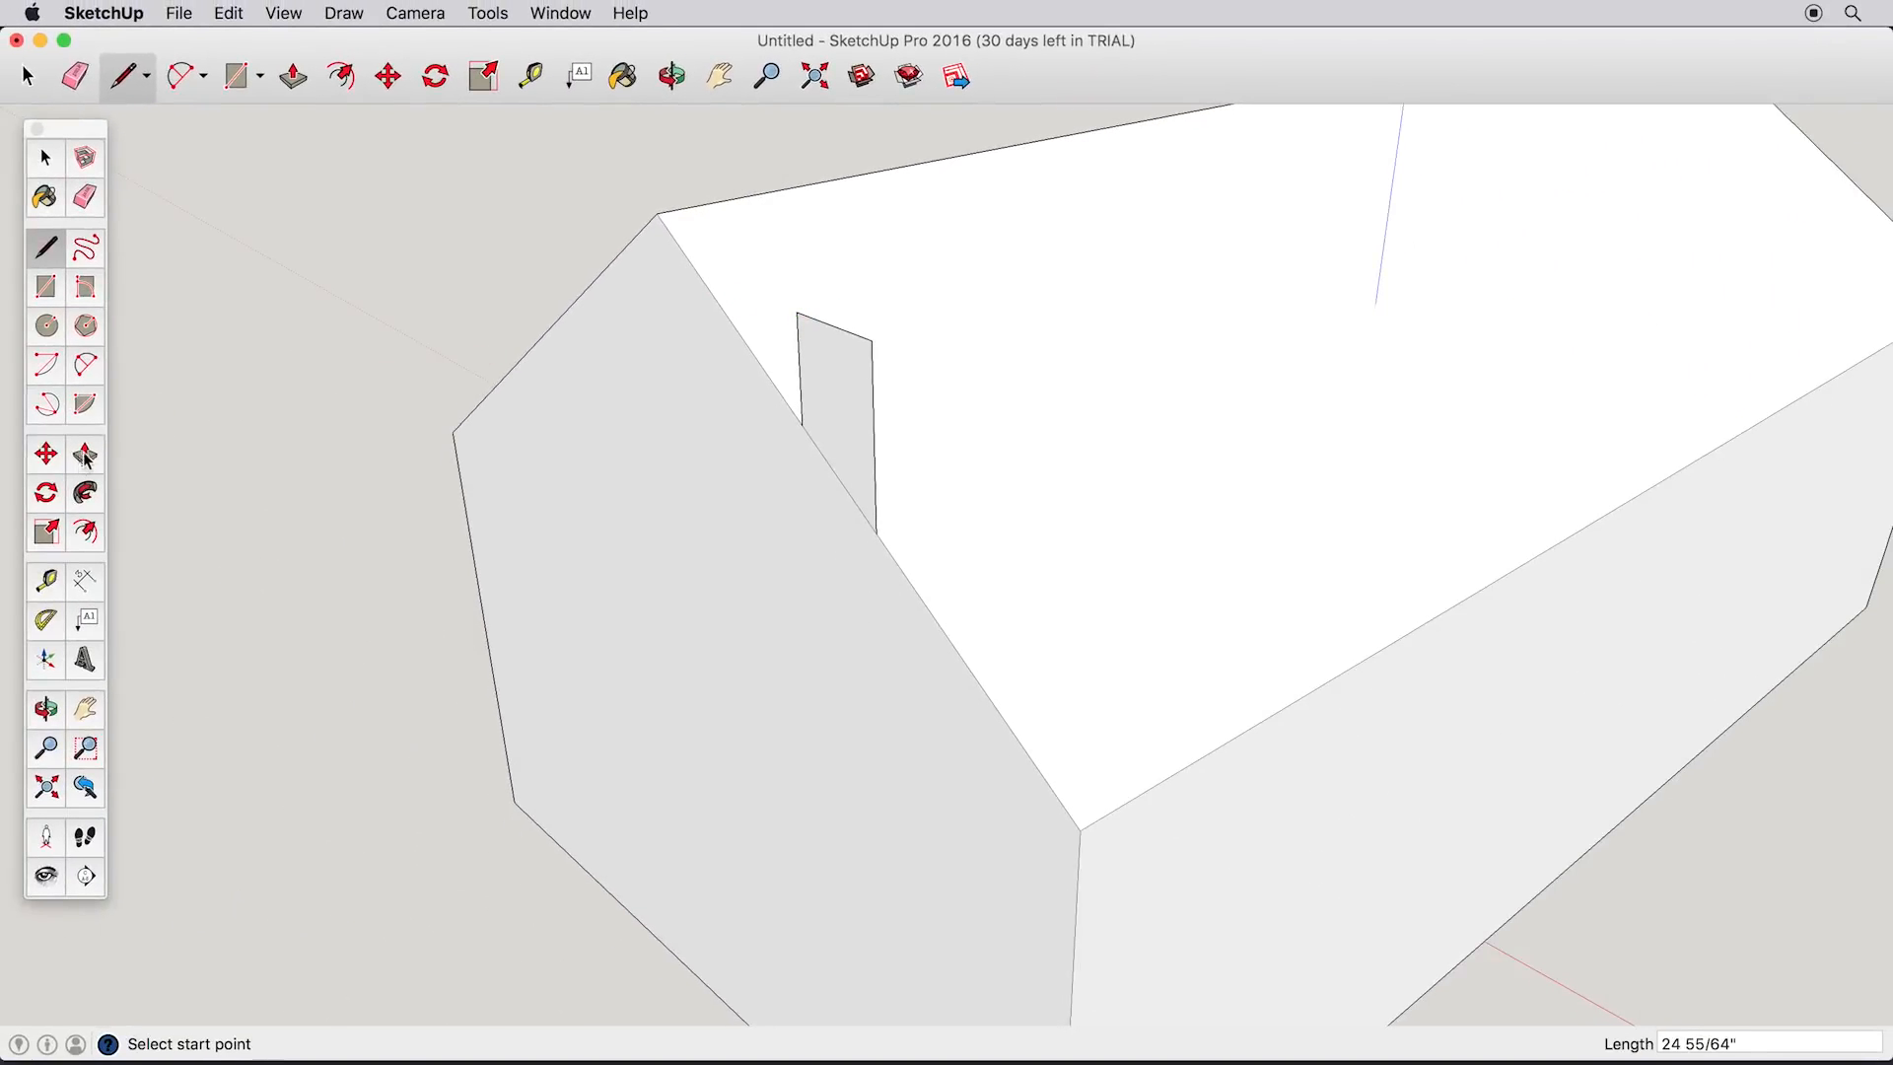
Step: Push/Pull the new roof-edge face about 135 inches into a block, and push its front end back about 104 inches to leave a chimney
left_click(85, 455)
left_click(845, 414)
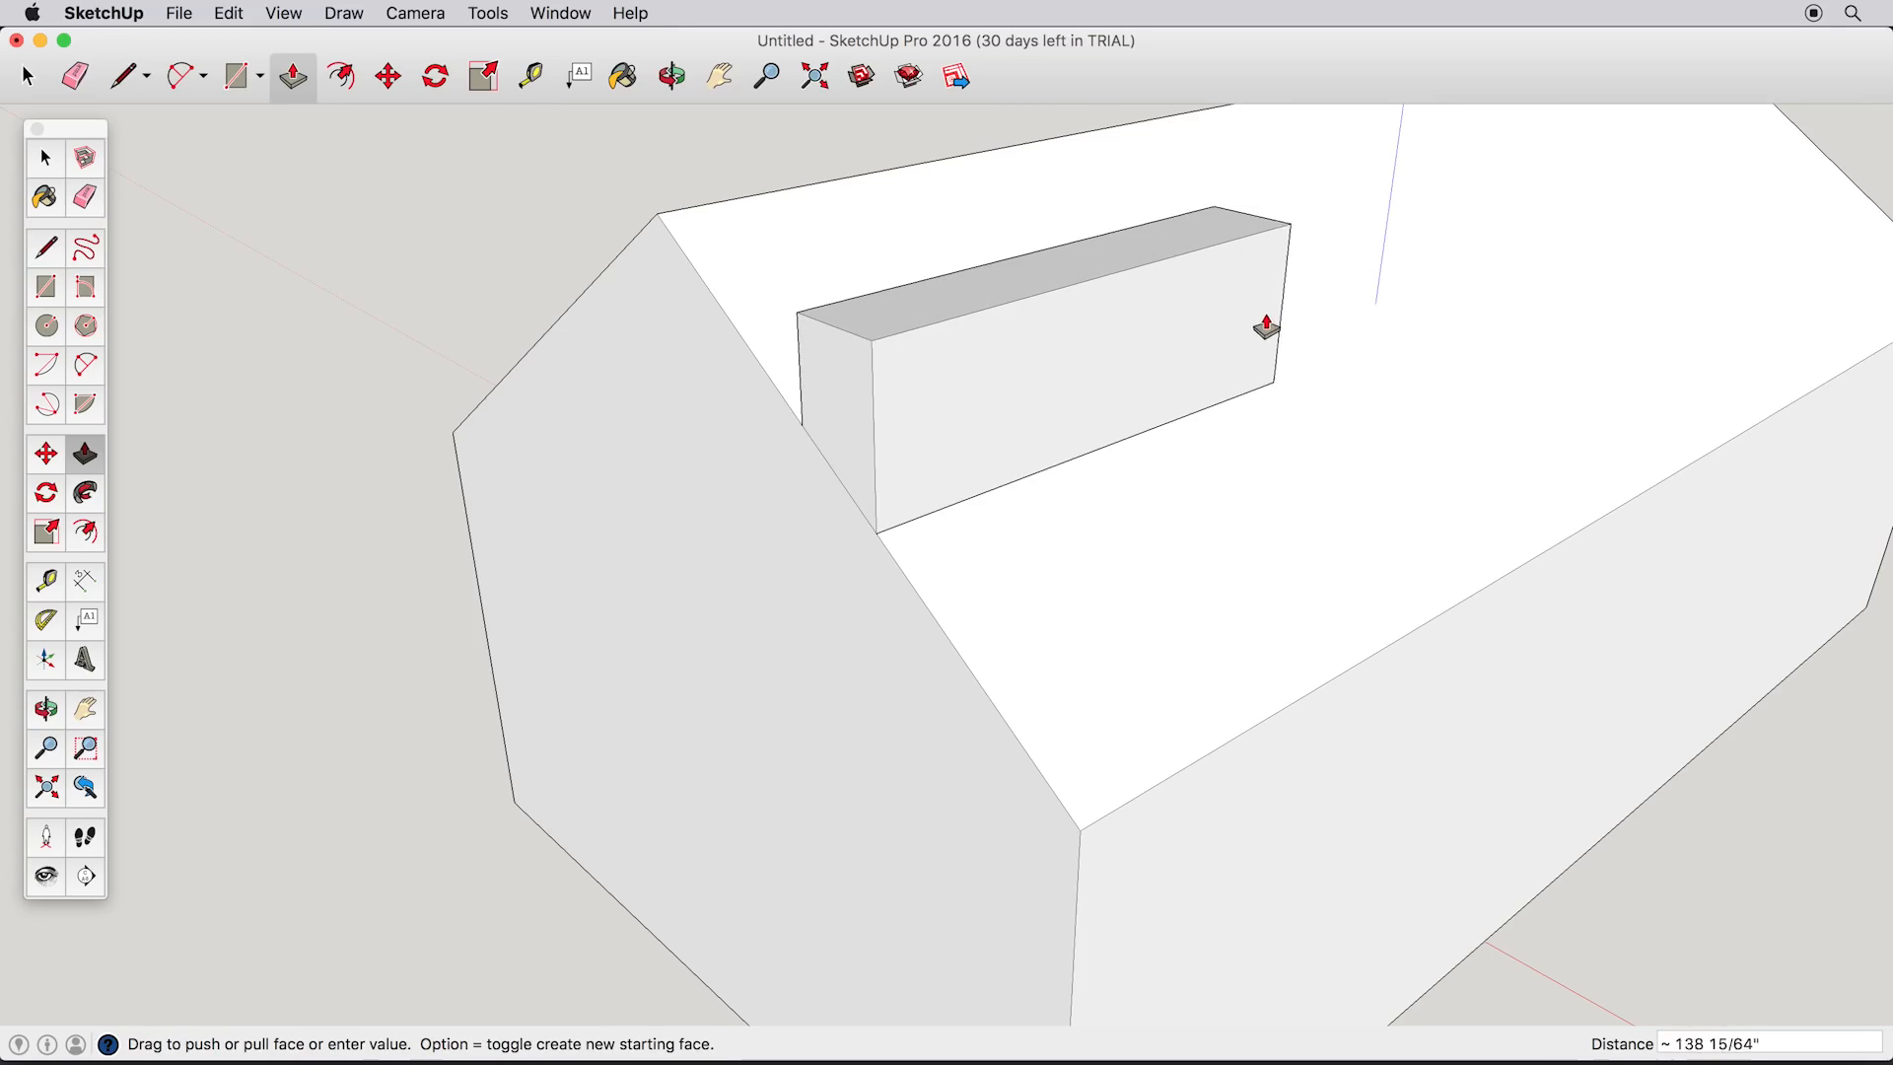
left_click(1261, 328)
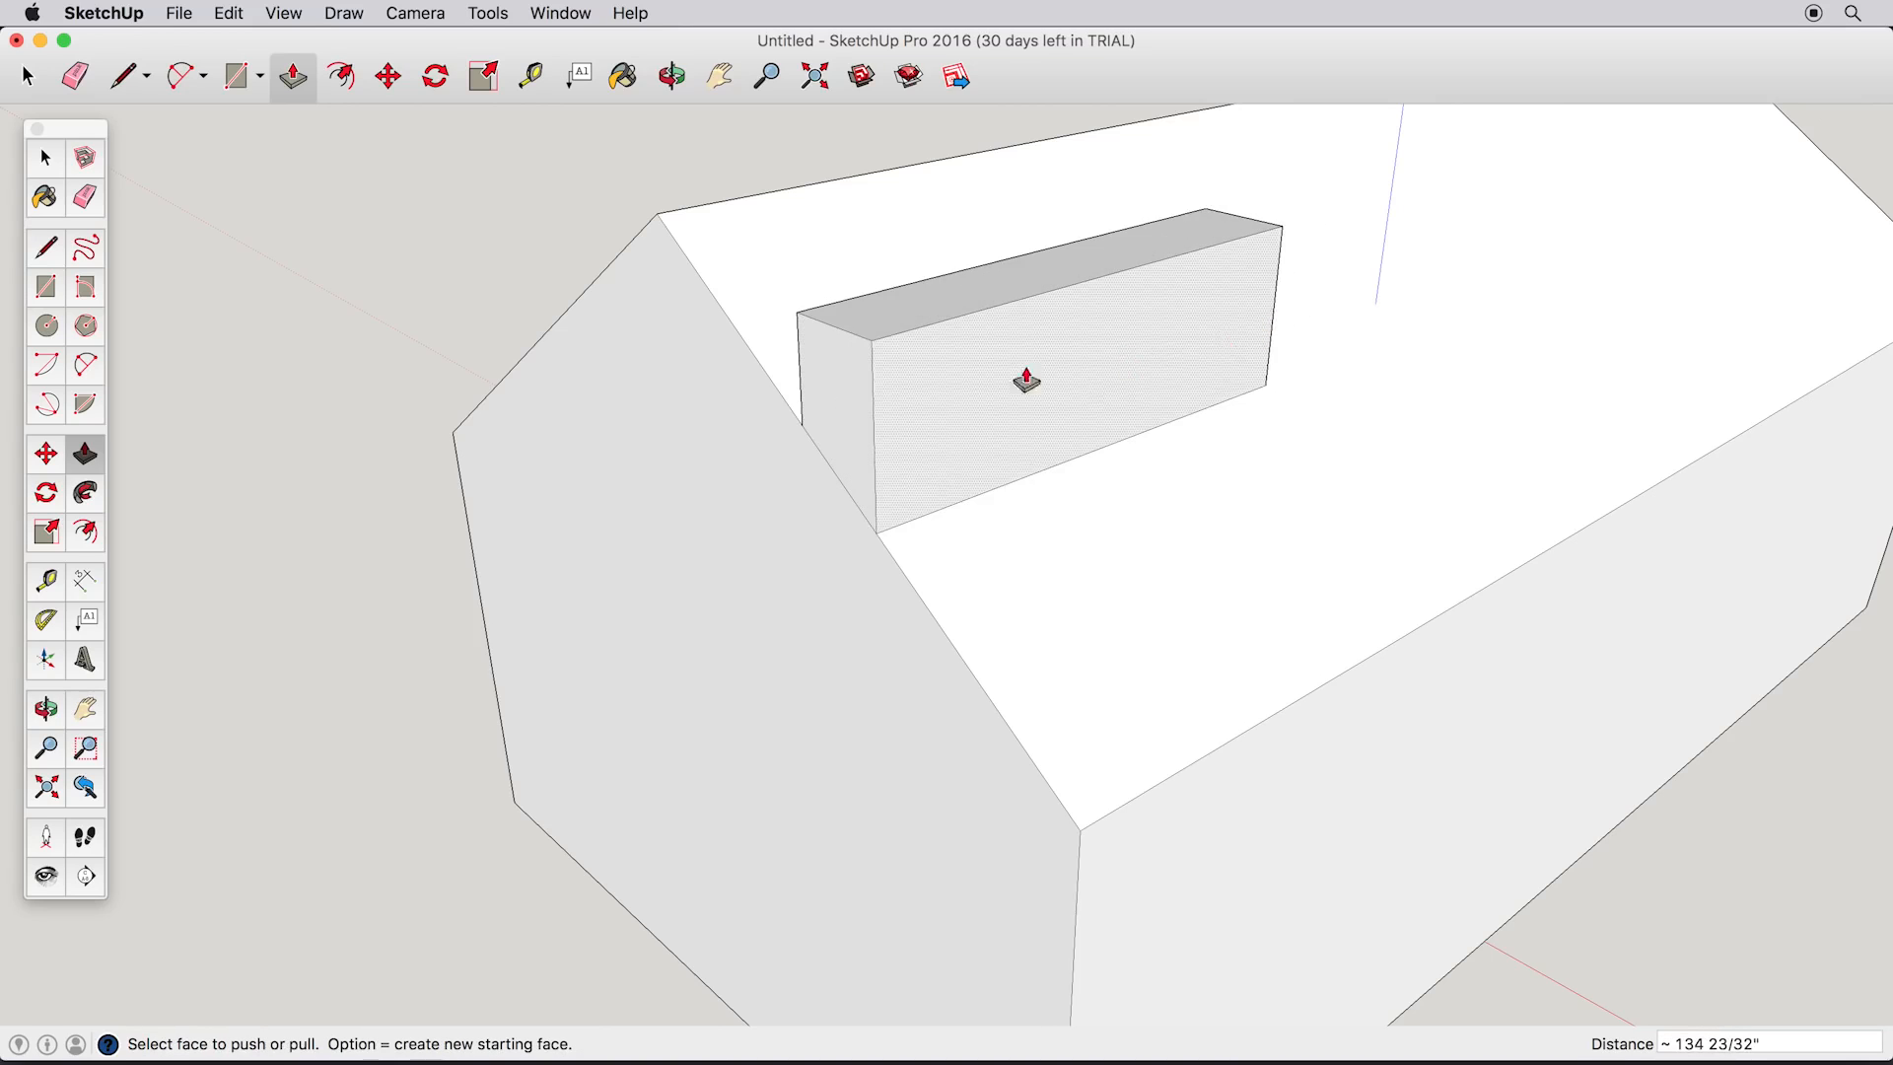
left_click(837, 420)
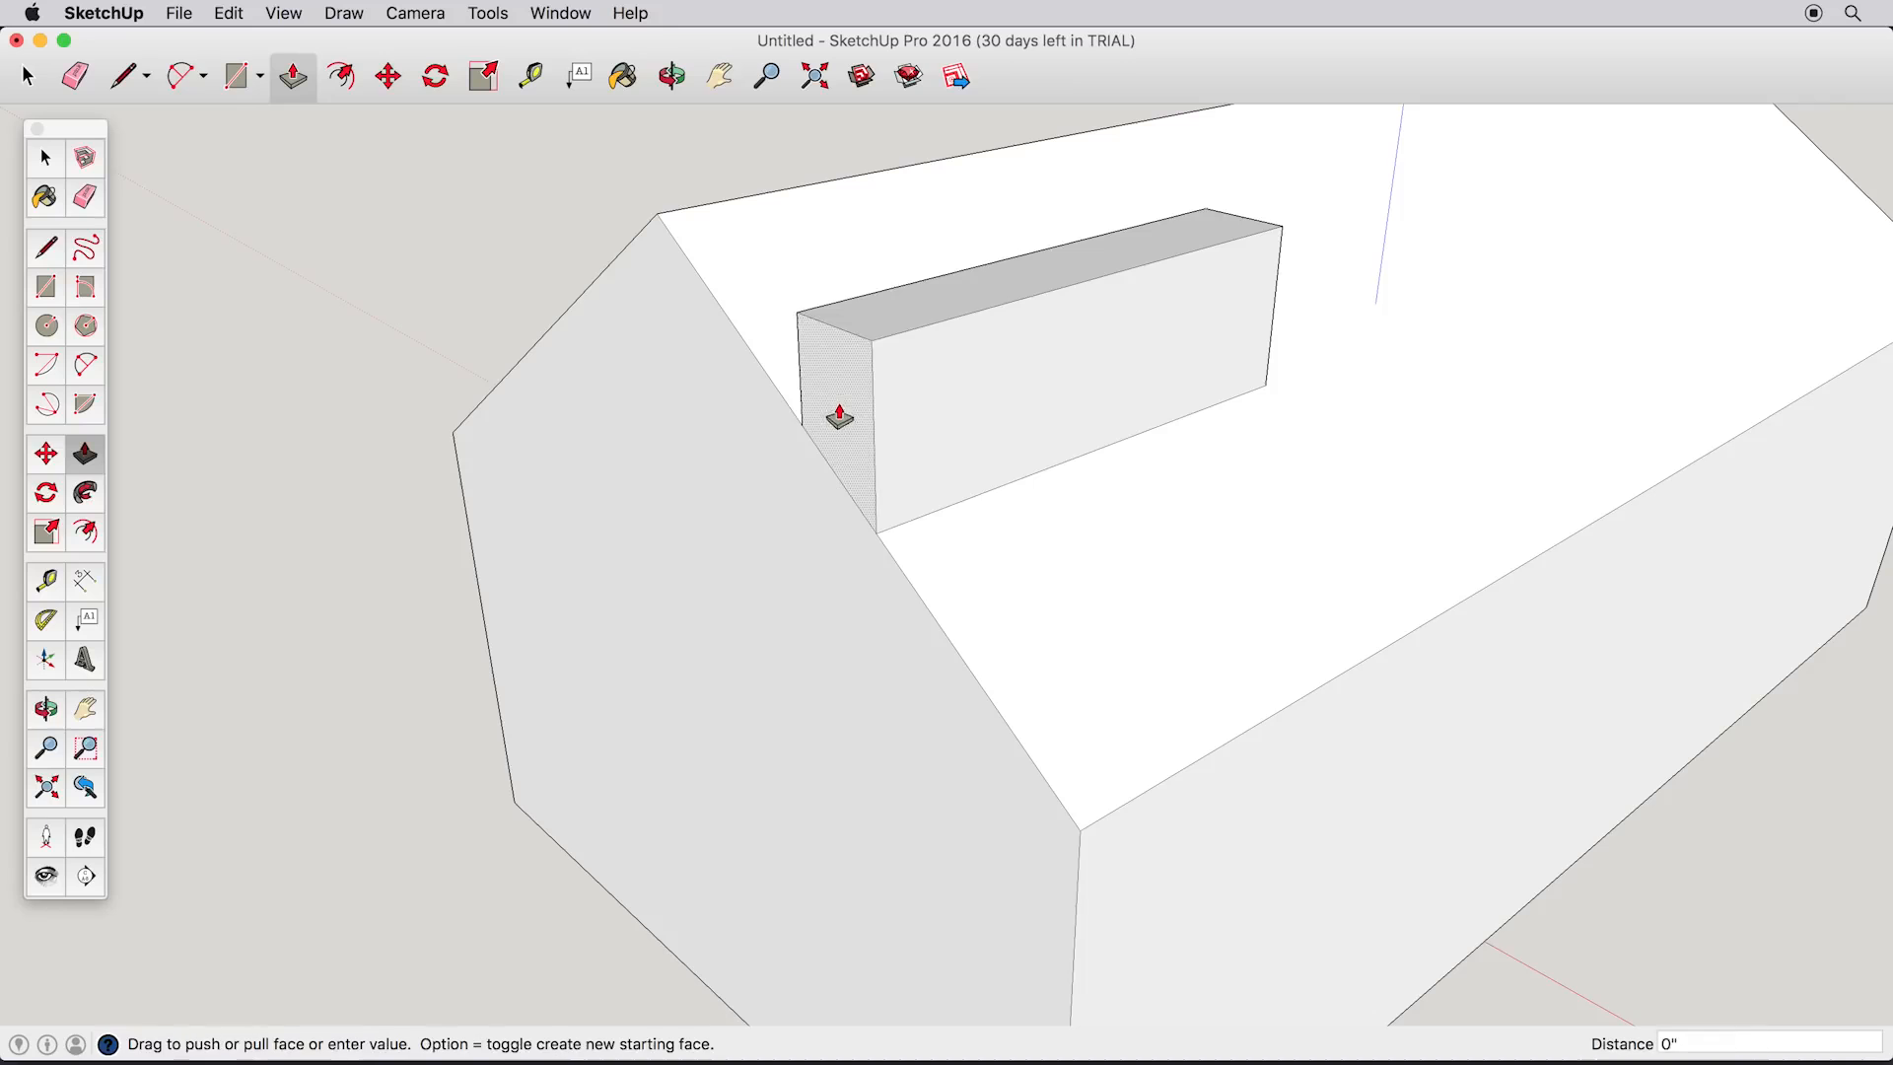
left_click(1172, 340)
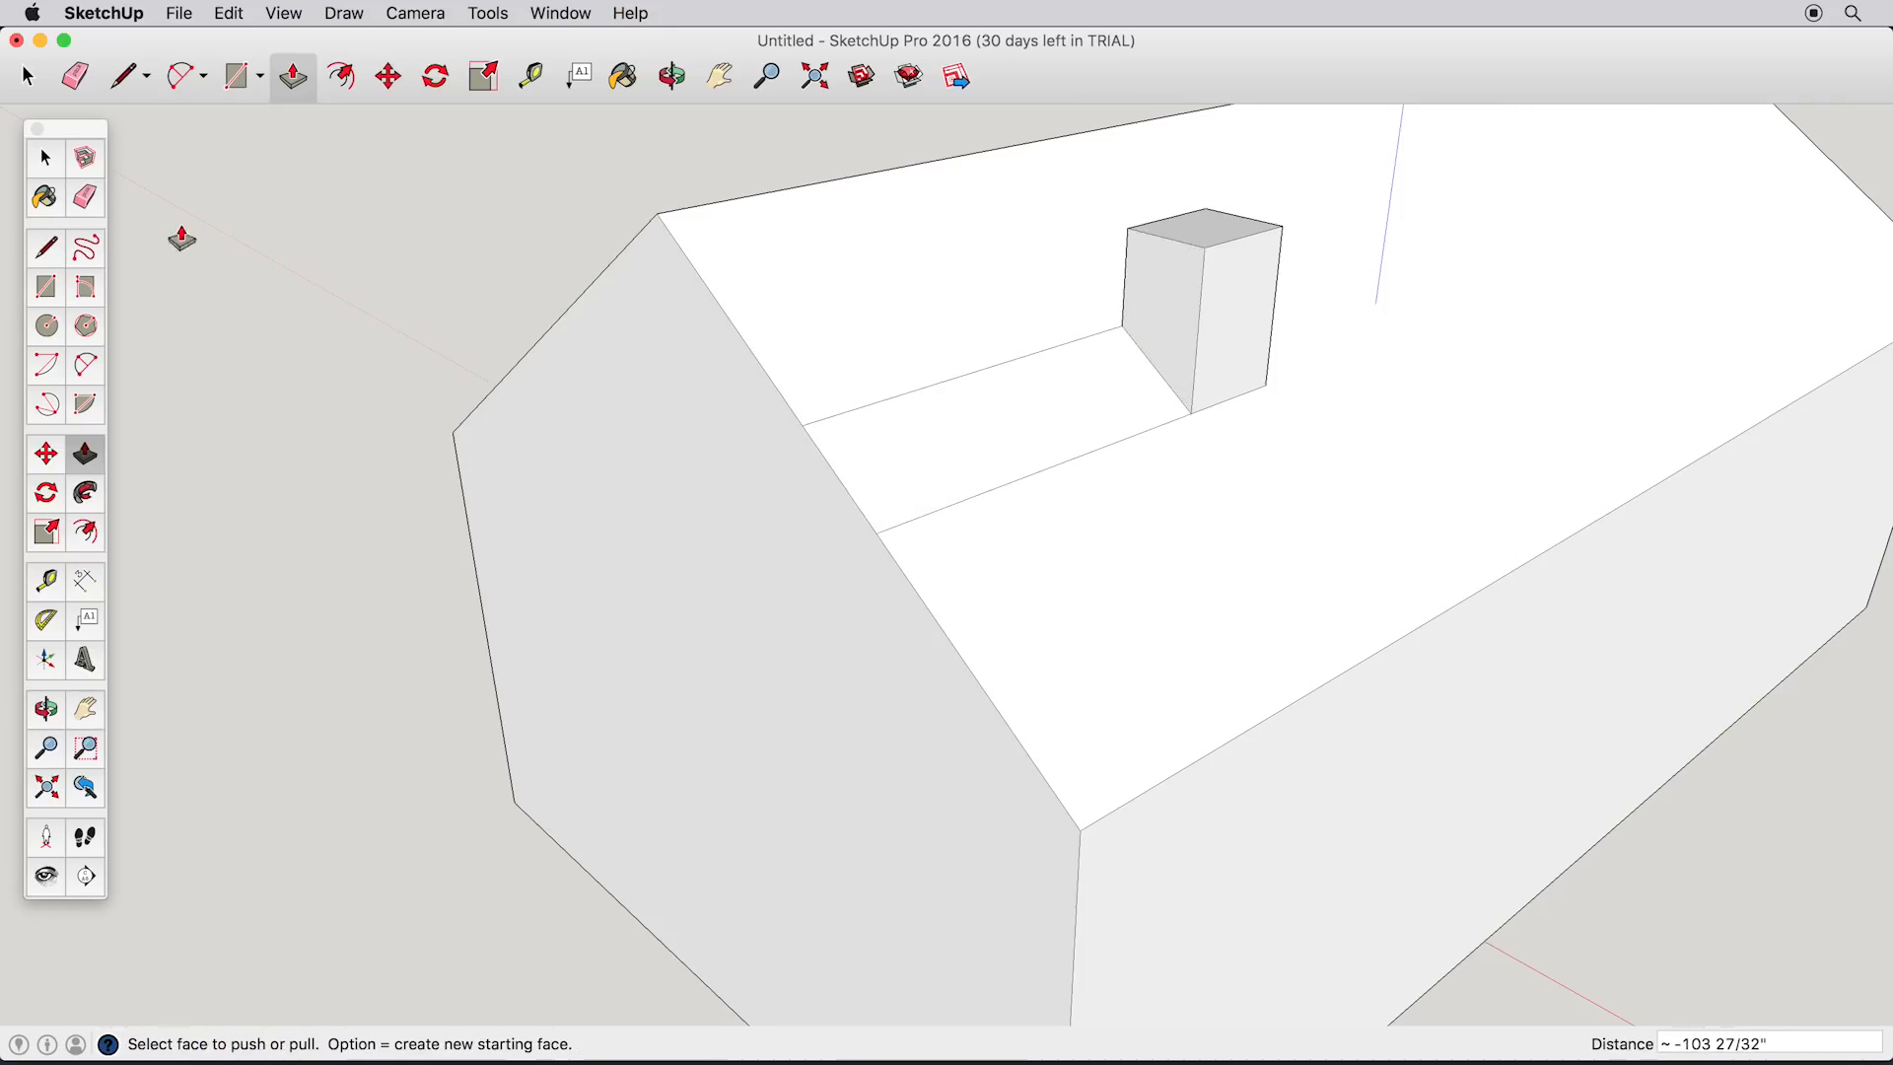
Step: Select the main roof face and the strip in front of the chimney in turn to check how the two lines divide the roof
left_click(44, 156)
left_click(880, 396)
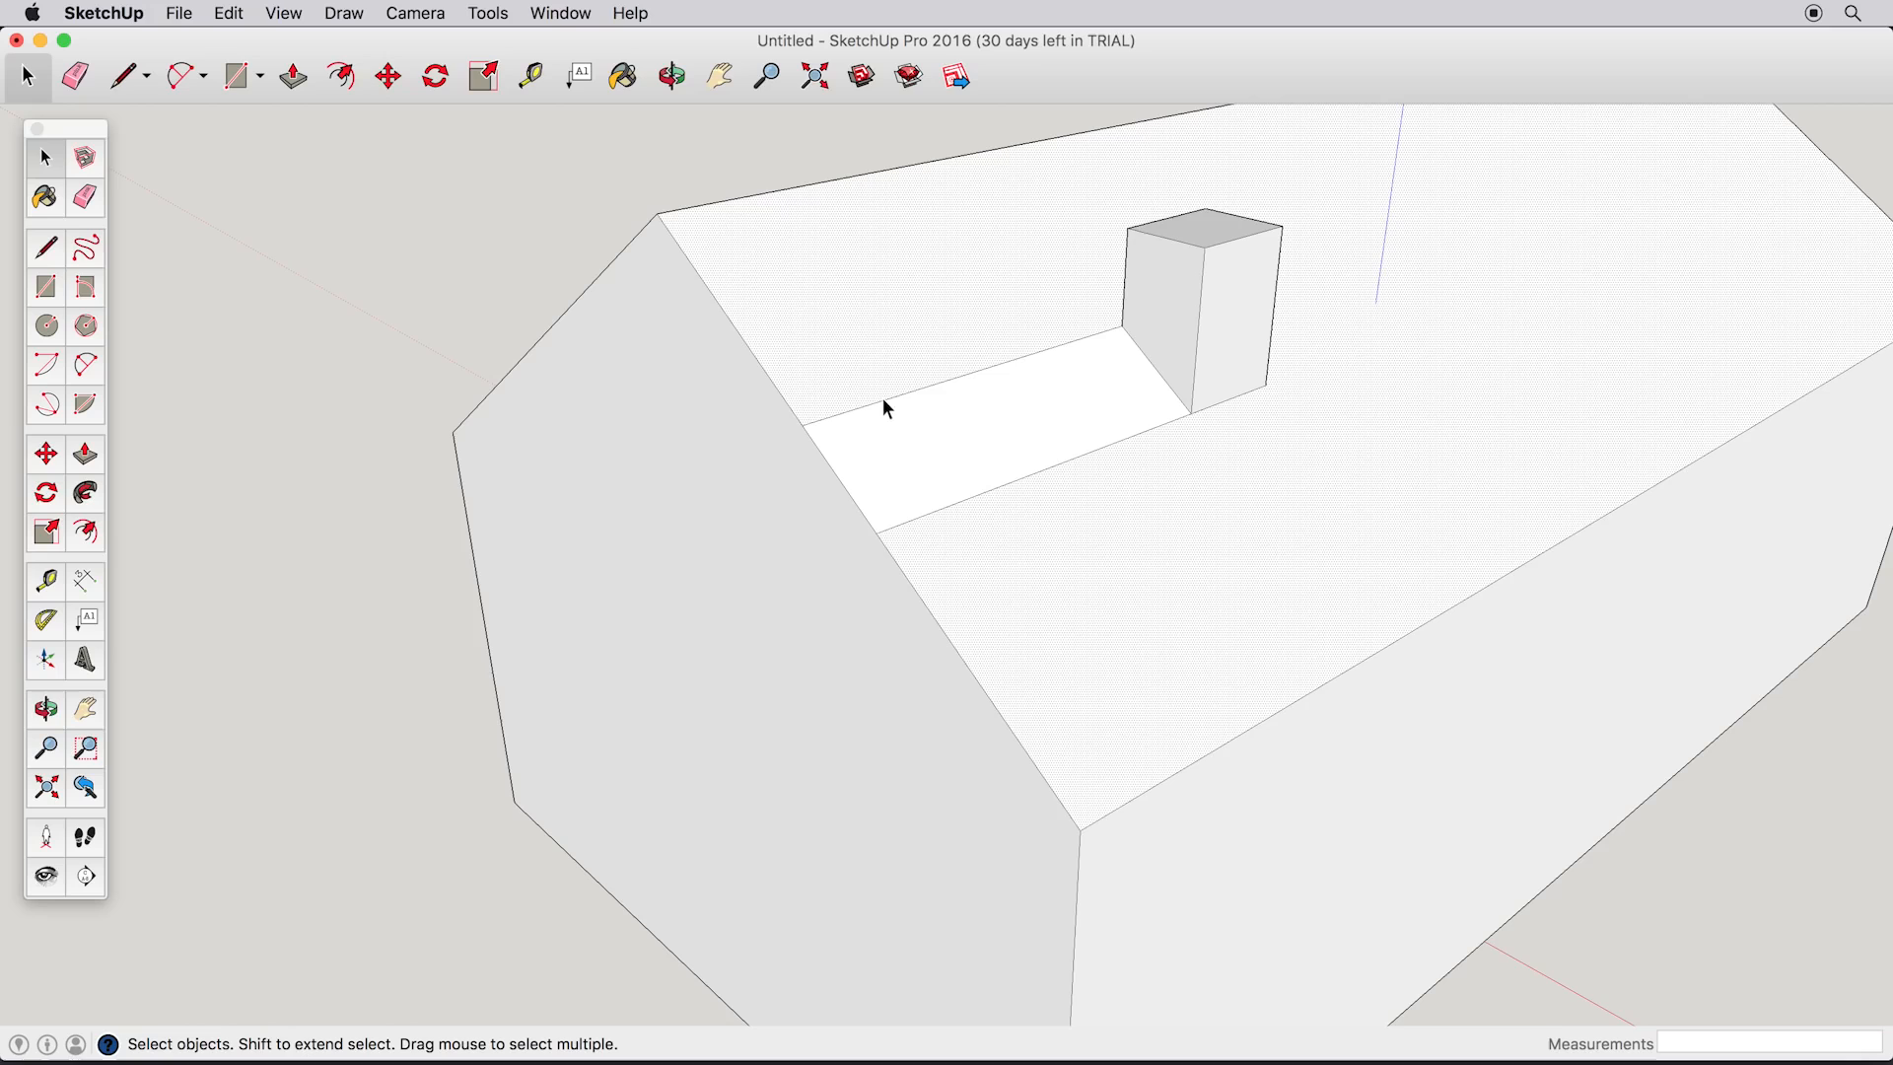
left_click(885, 400)
left_click(948, 506)
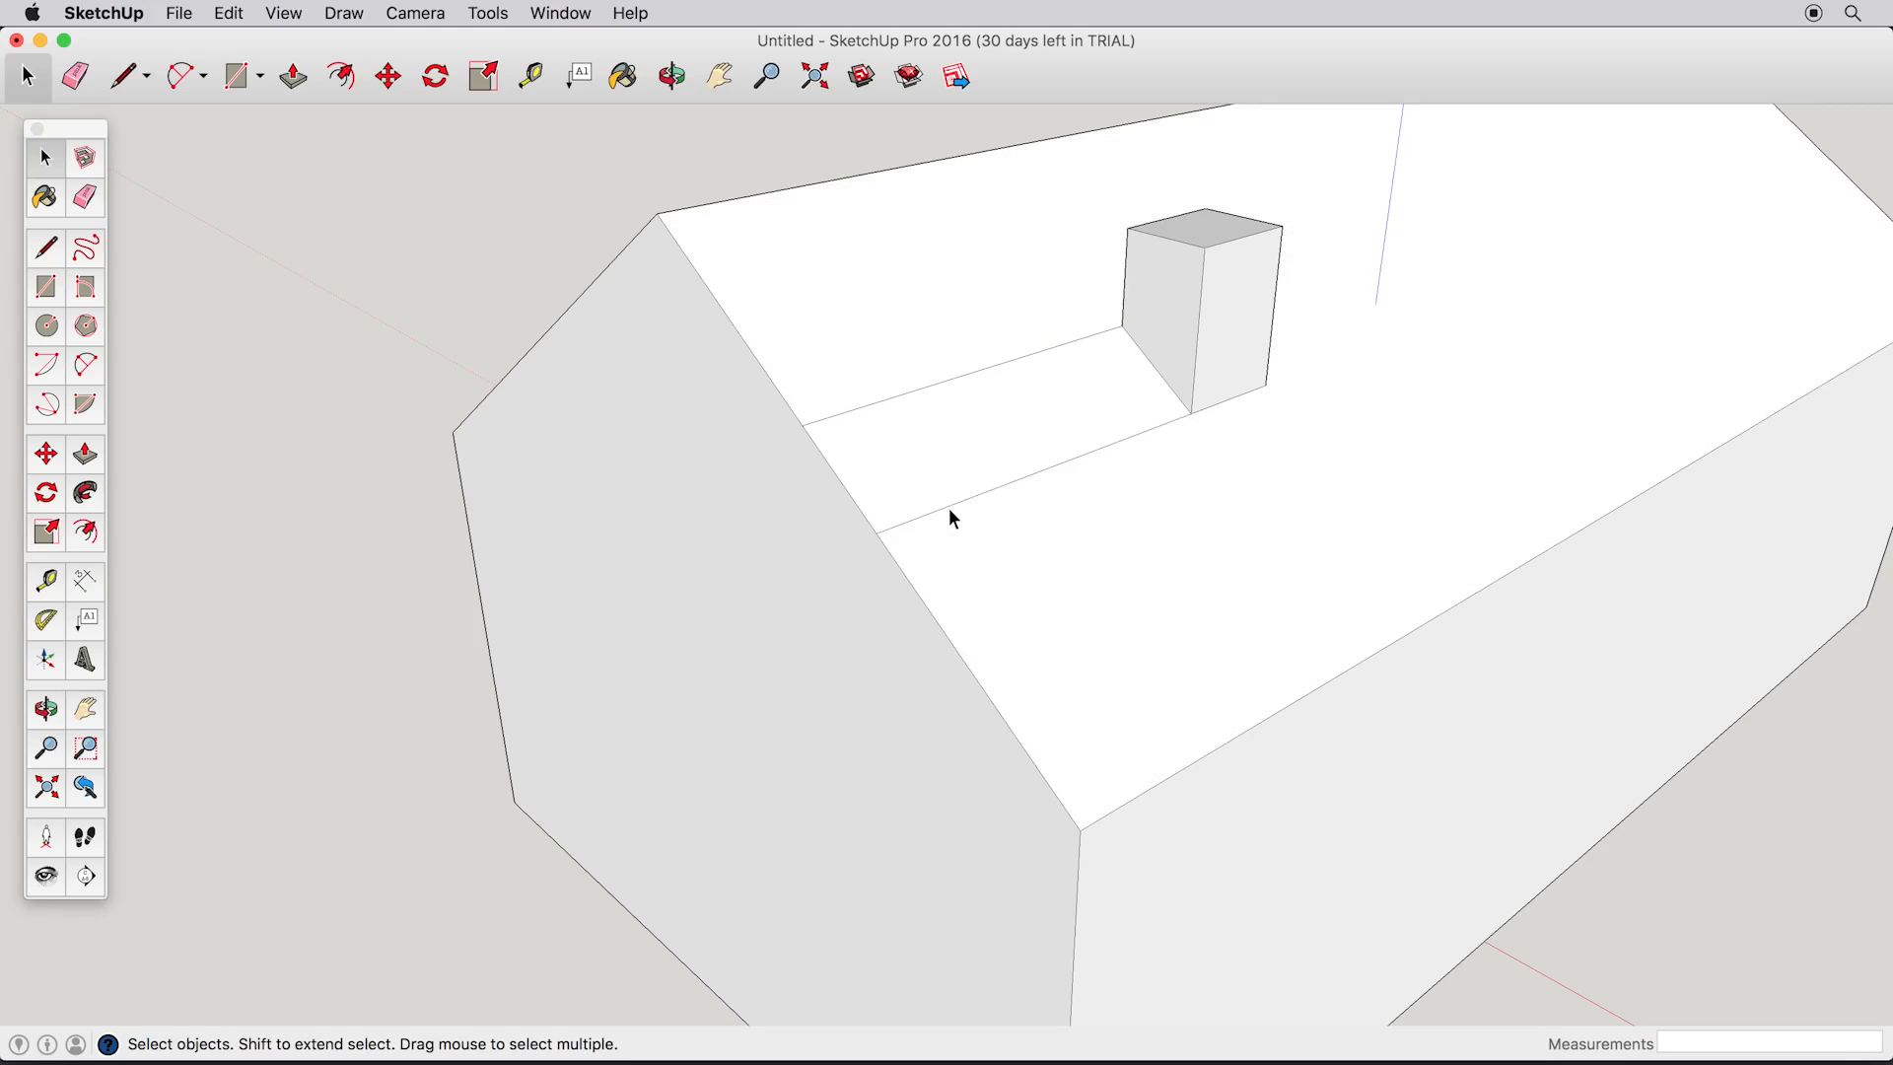
left_click(942, 442)
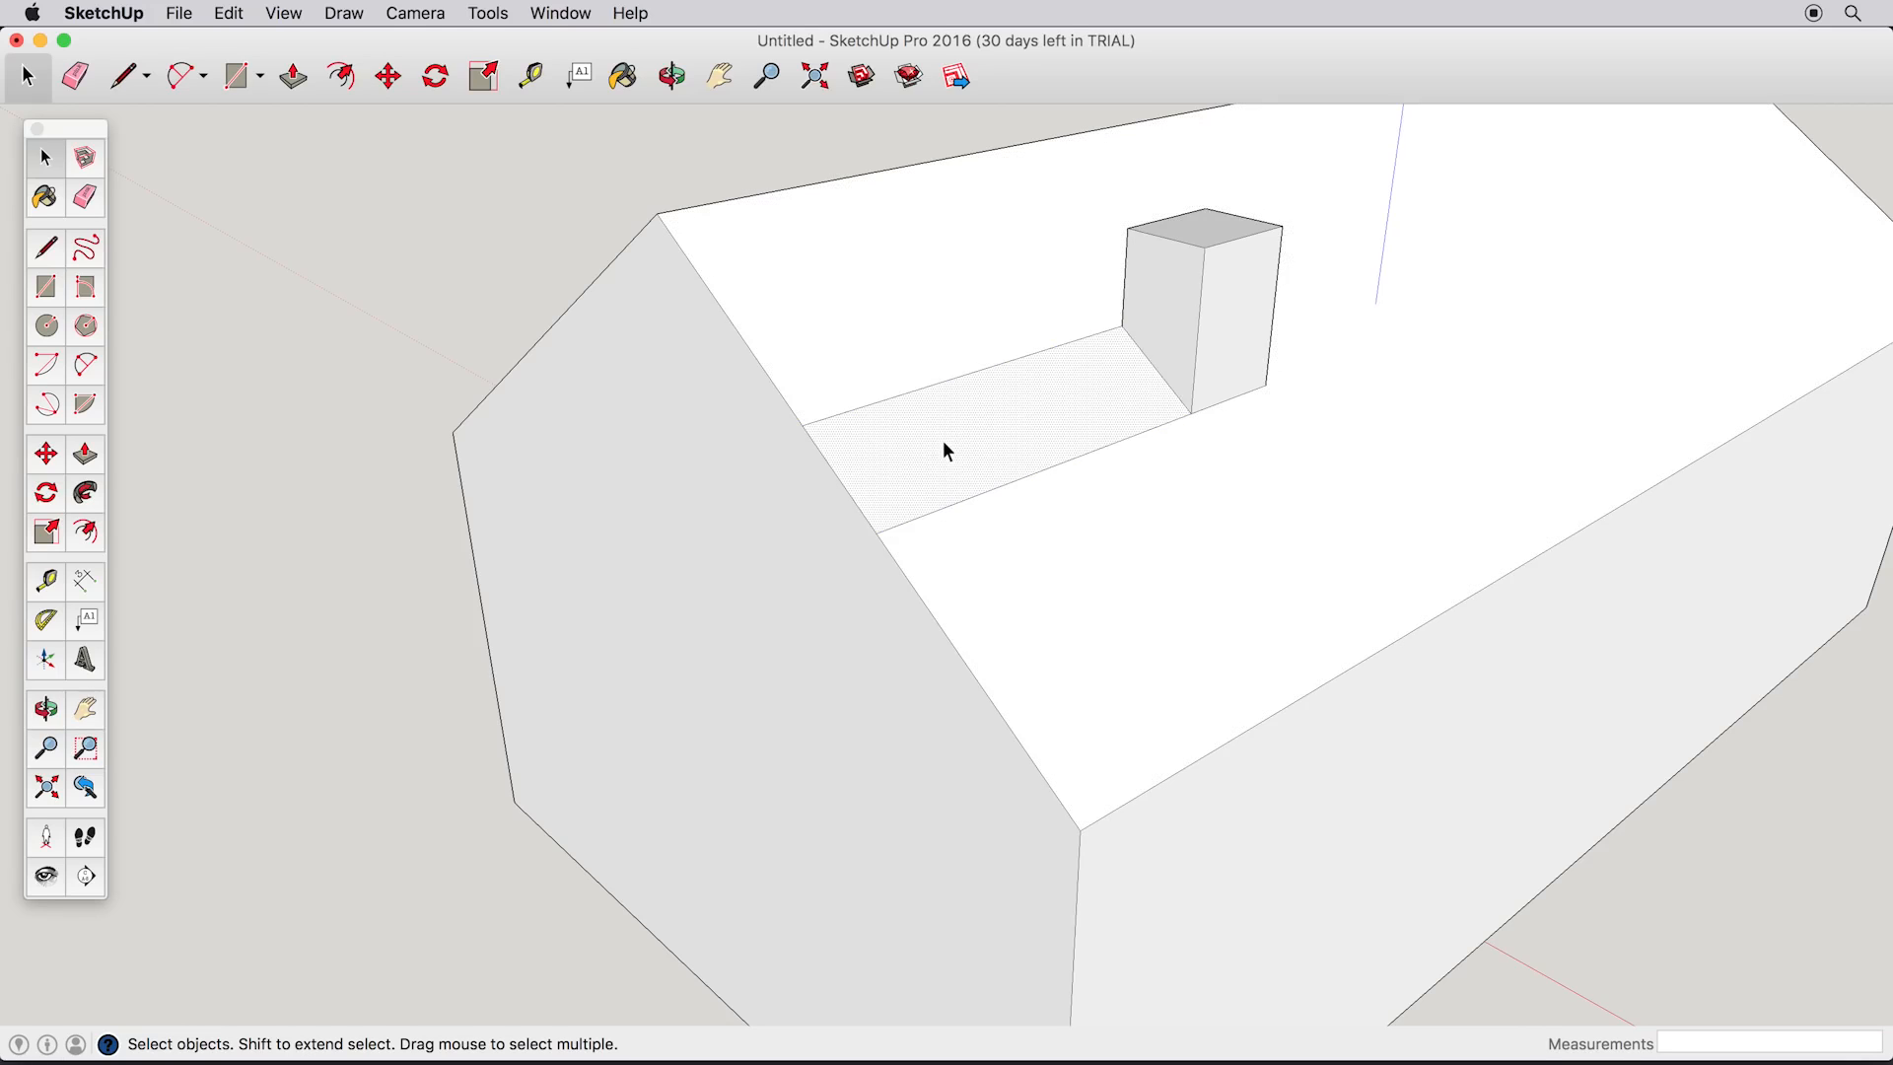
left_click(925, 311)
left_click(1047, 434)
left_click(924, 330)
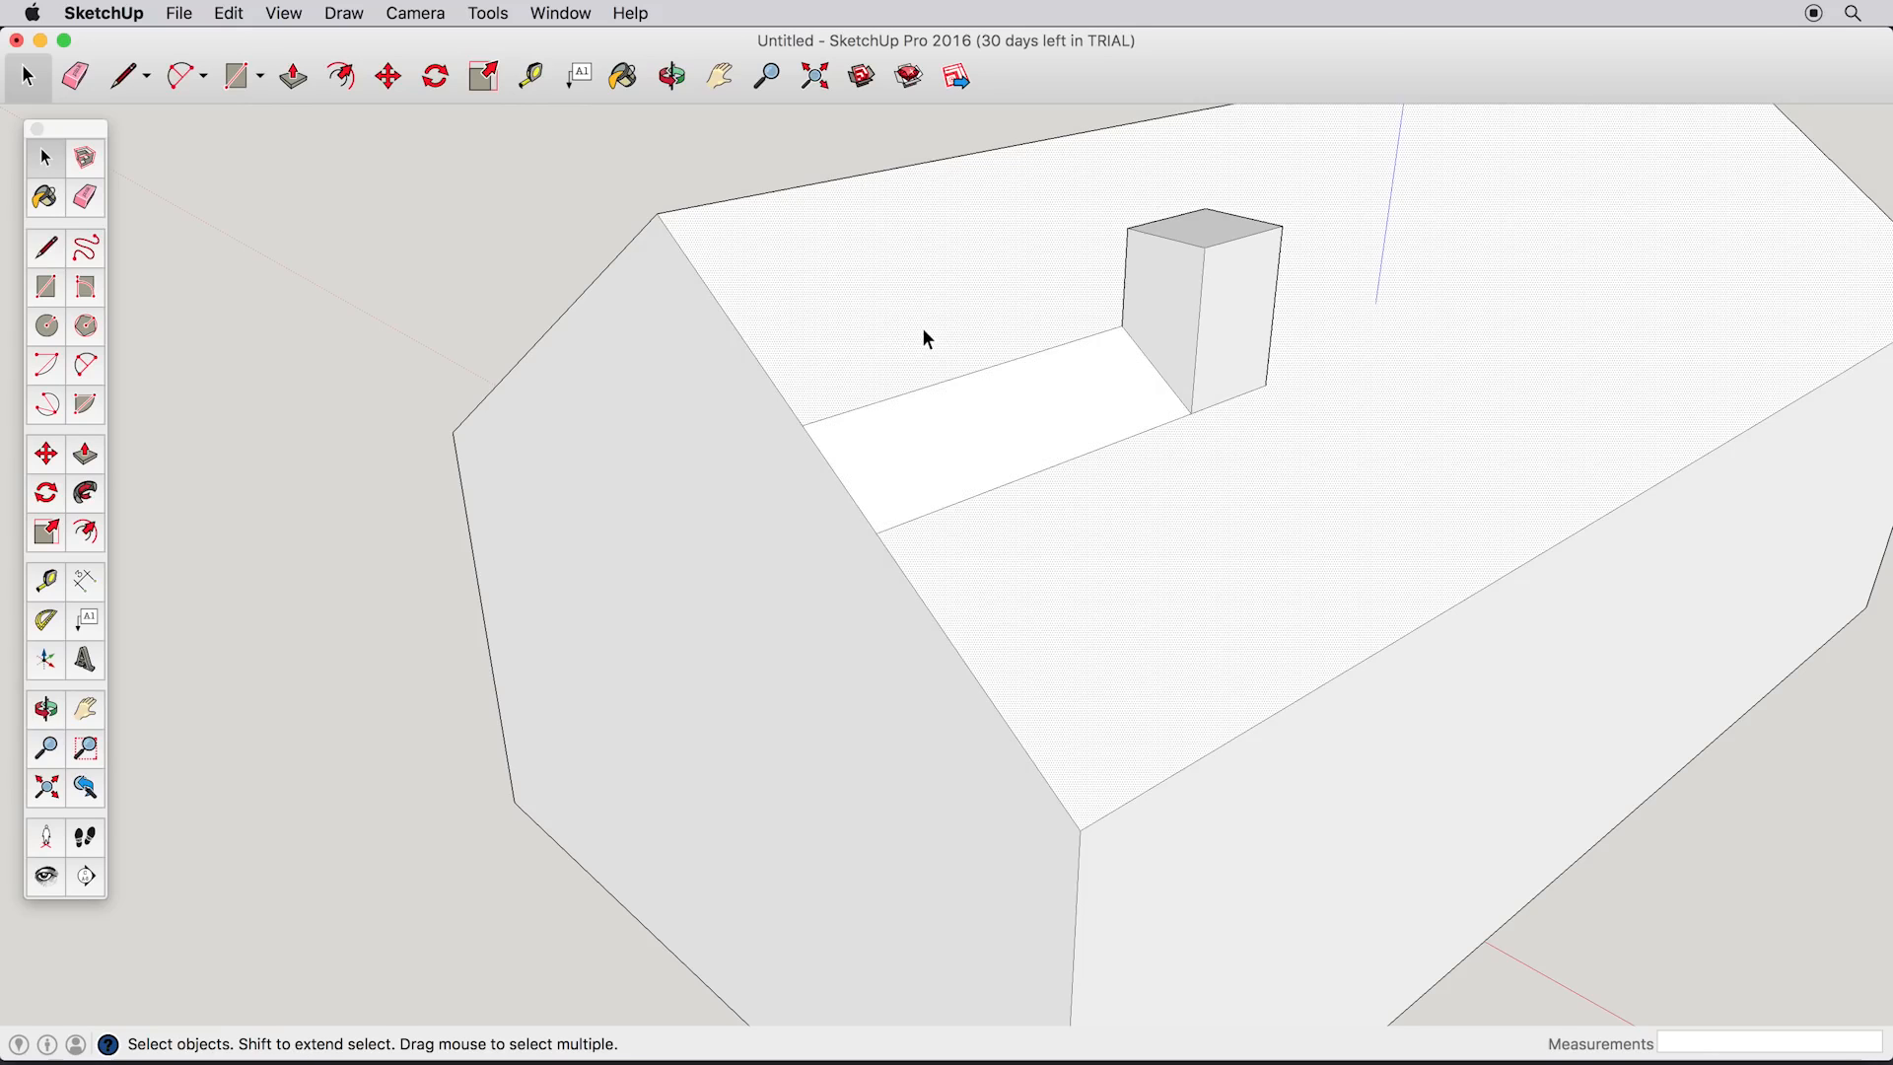
Step: Erase the two leftover lines running from the roof's front edge to the chimney
left_click(84, 199)
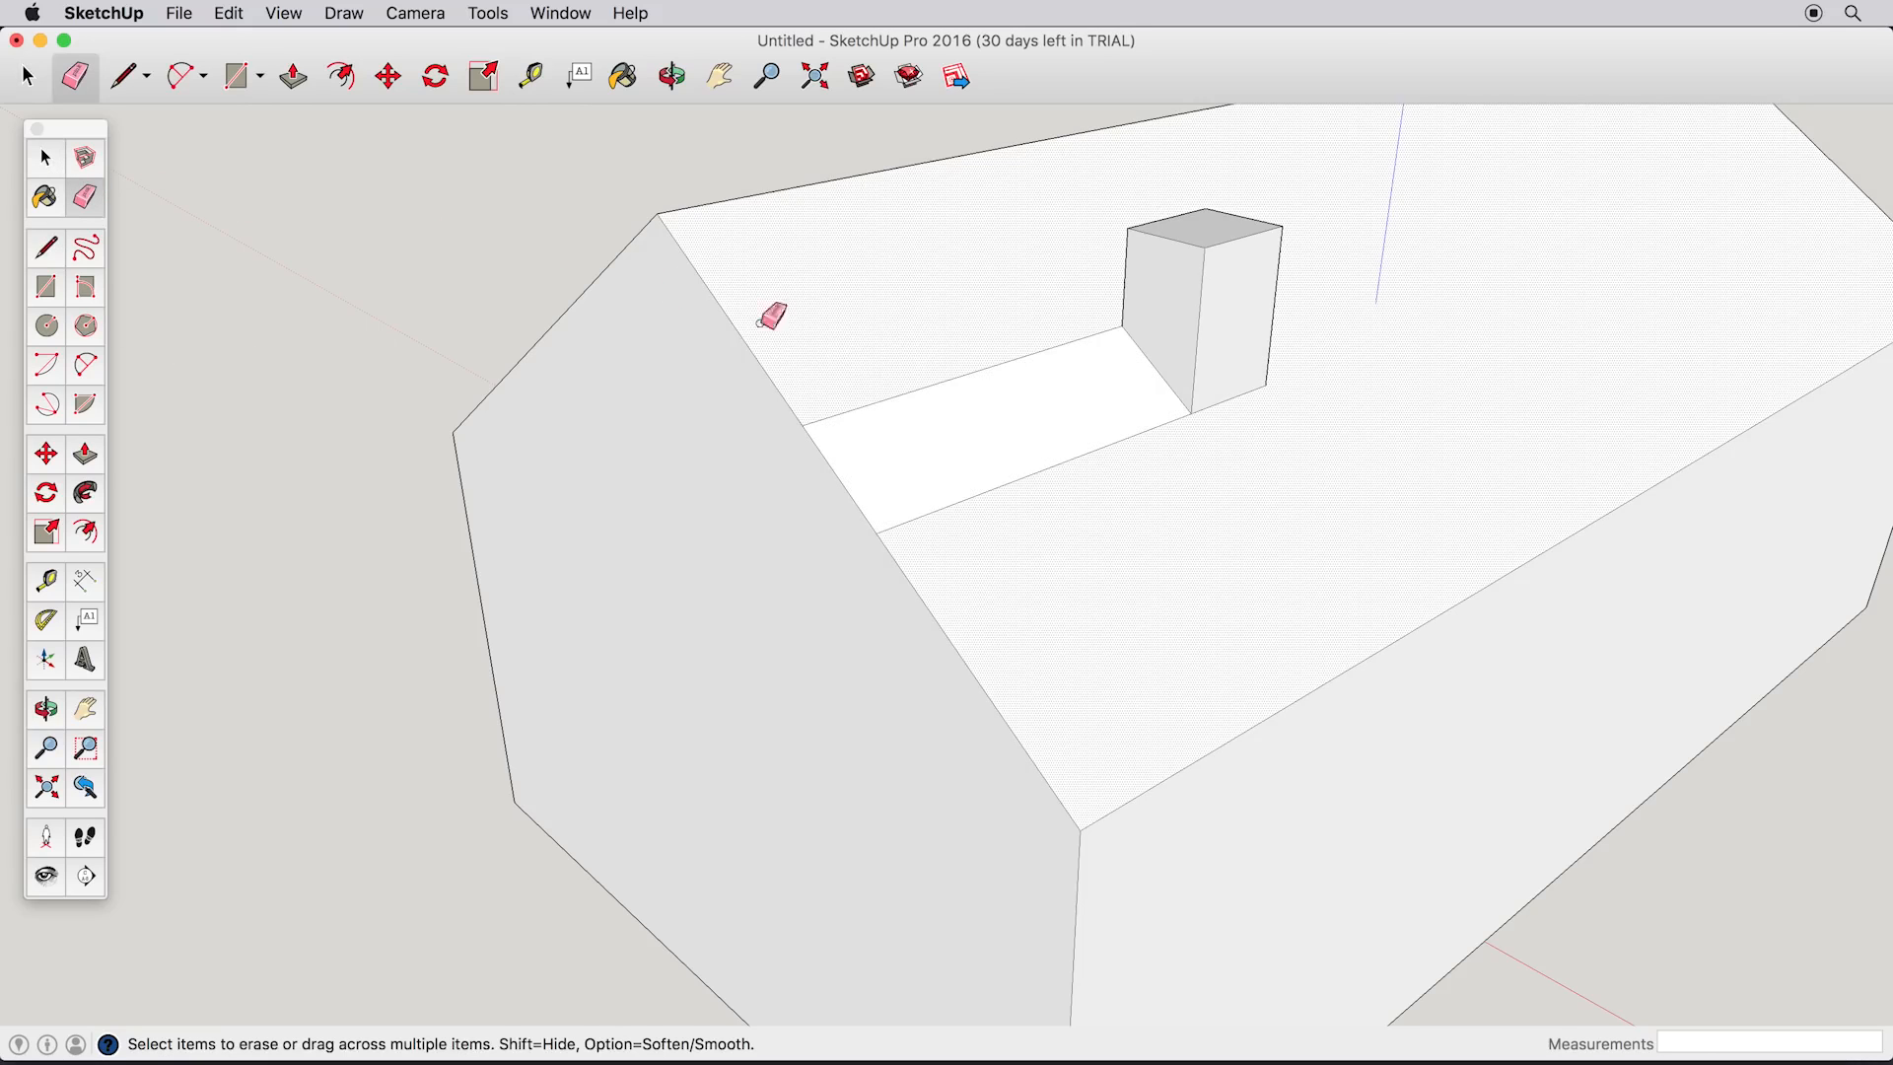
left_click_drag(902, 373, 1042, 479)
Step: Draw a rectangle along the base of the long front wall and a second one about 153 by 14 inches over its lower part
mouse_move(1045, 468)
middle_mouse_down()
mouse_move(1293, 537)
mouse_move(1014, 536)
mouse_move(1090, 532)
middle_mouse_up()
scroll(1090, 532, "down", 3)
middle_click_drag(1198, 565, 1014, 515)
left_click(45, 287)
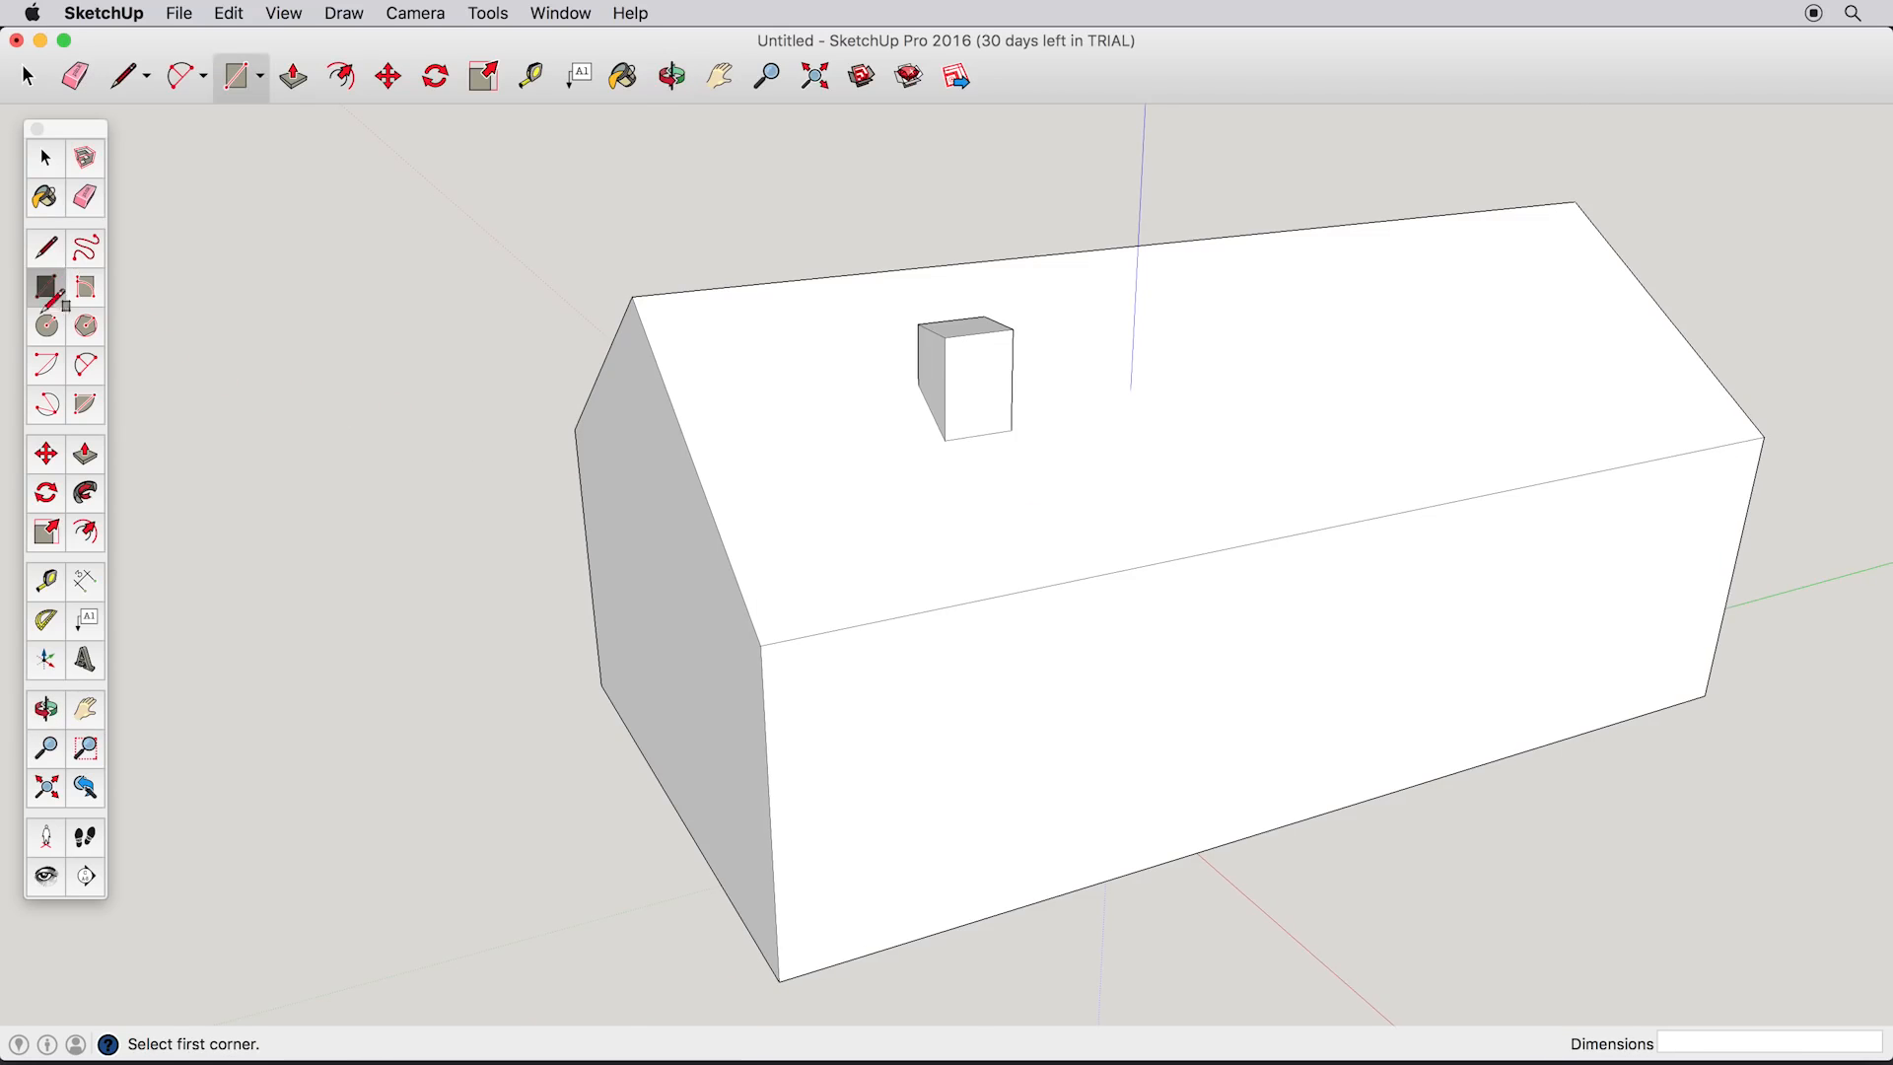
middle_click_drag(1032, 712, 1139, 754)
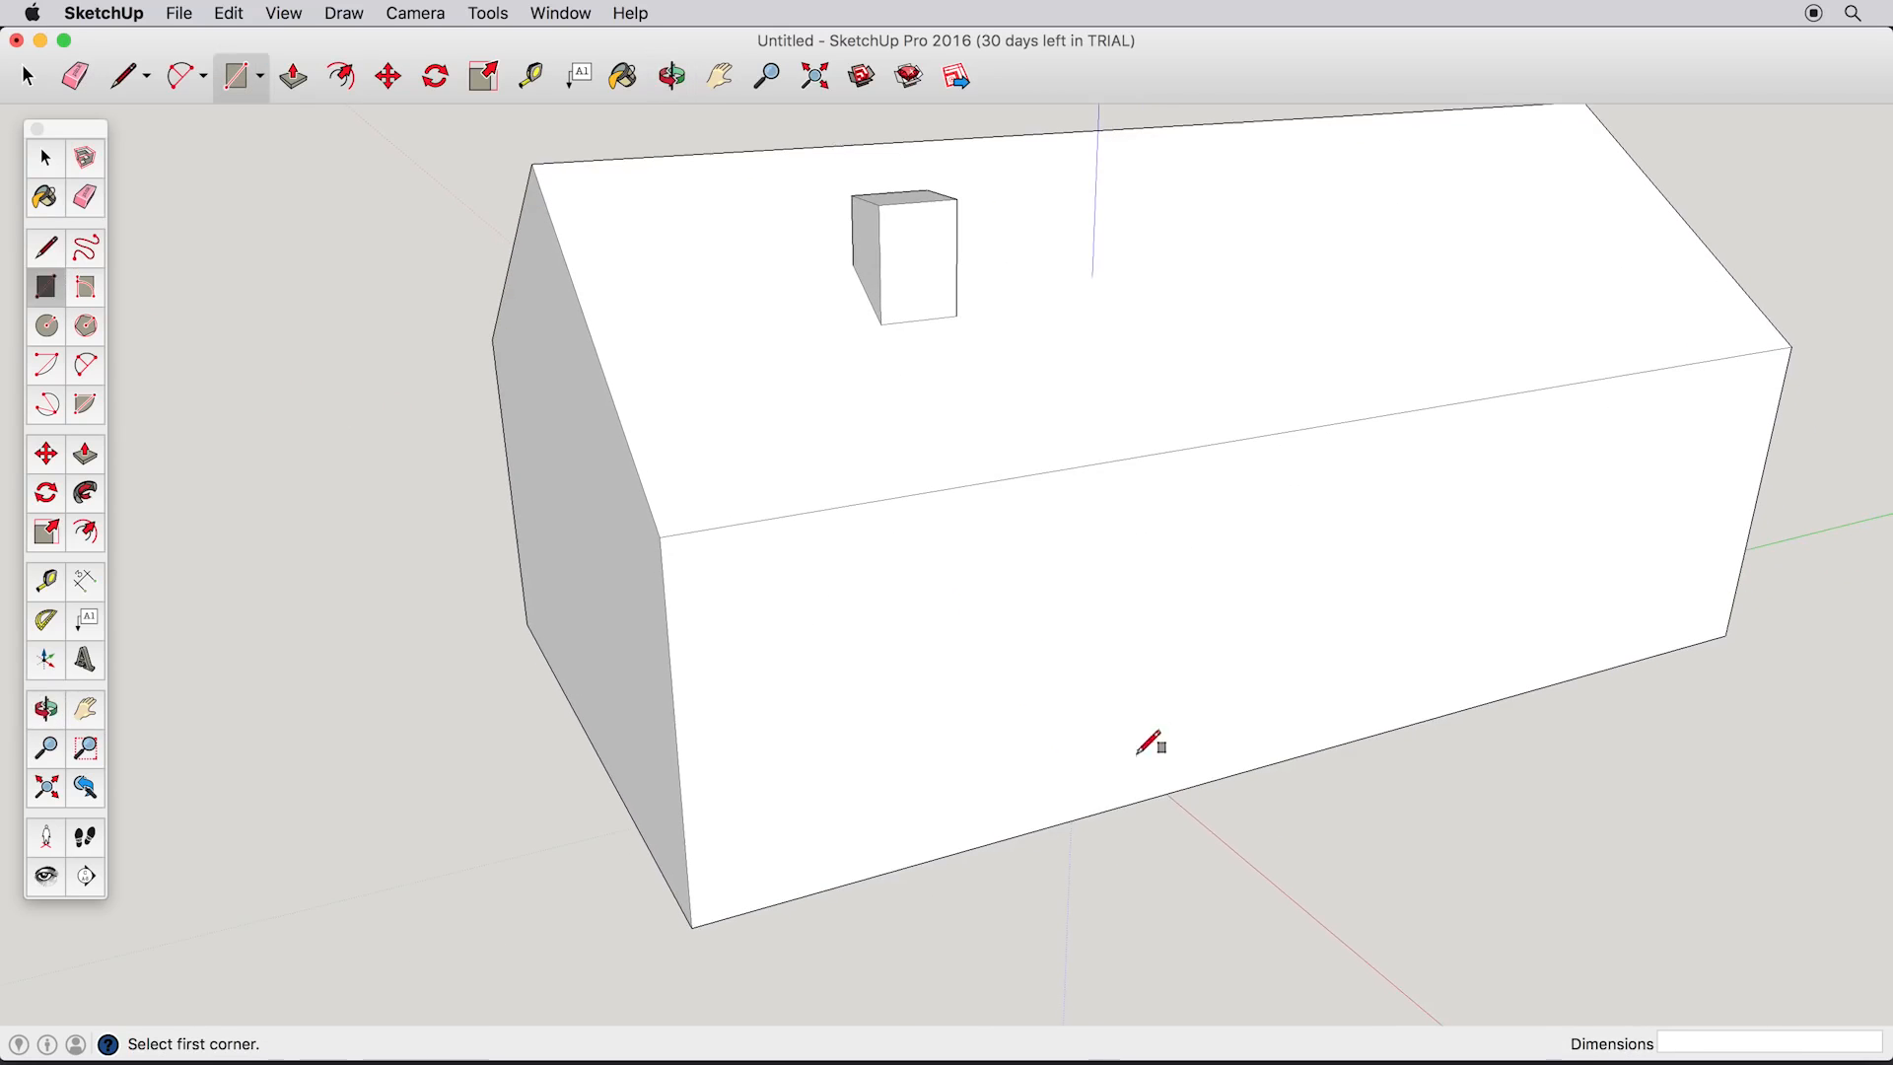
left_click(1063, 823)
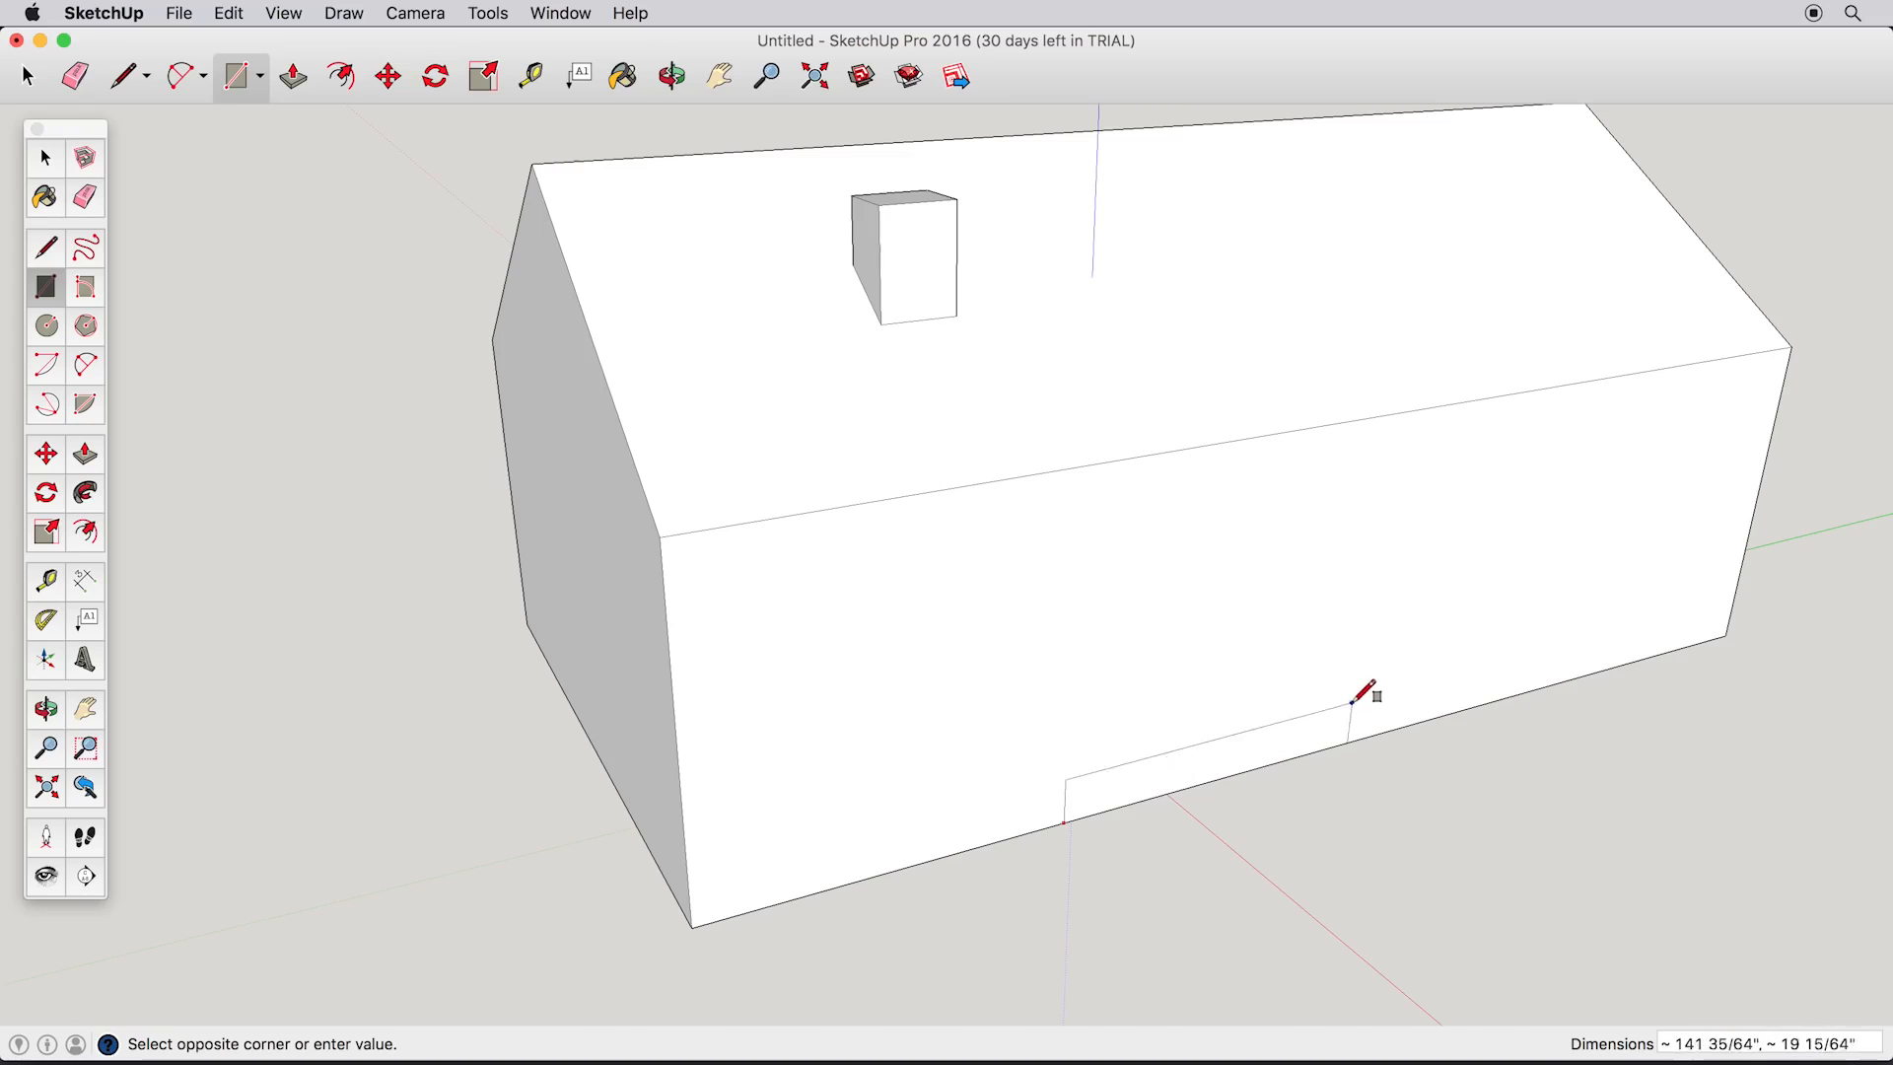
left_click(1375, 680)
left_click(1372, 707)
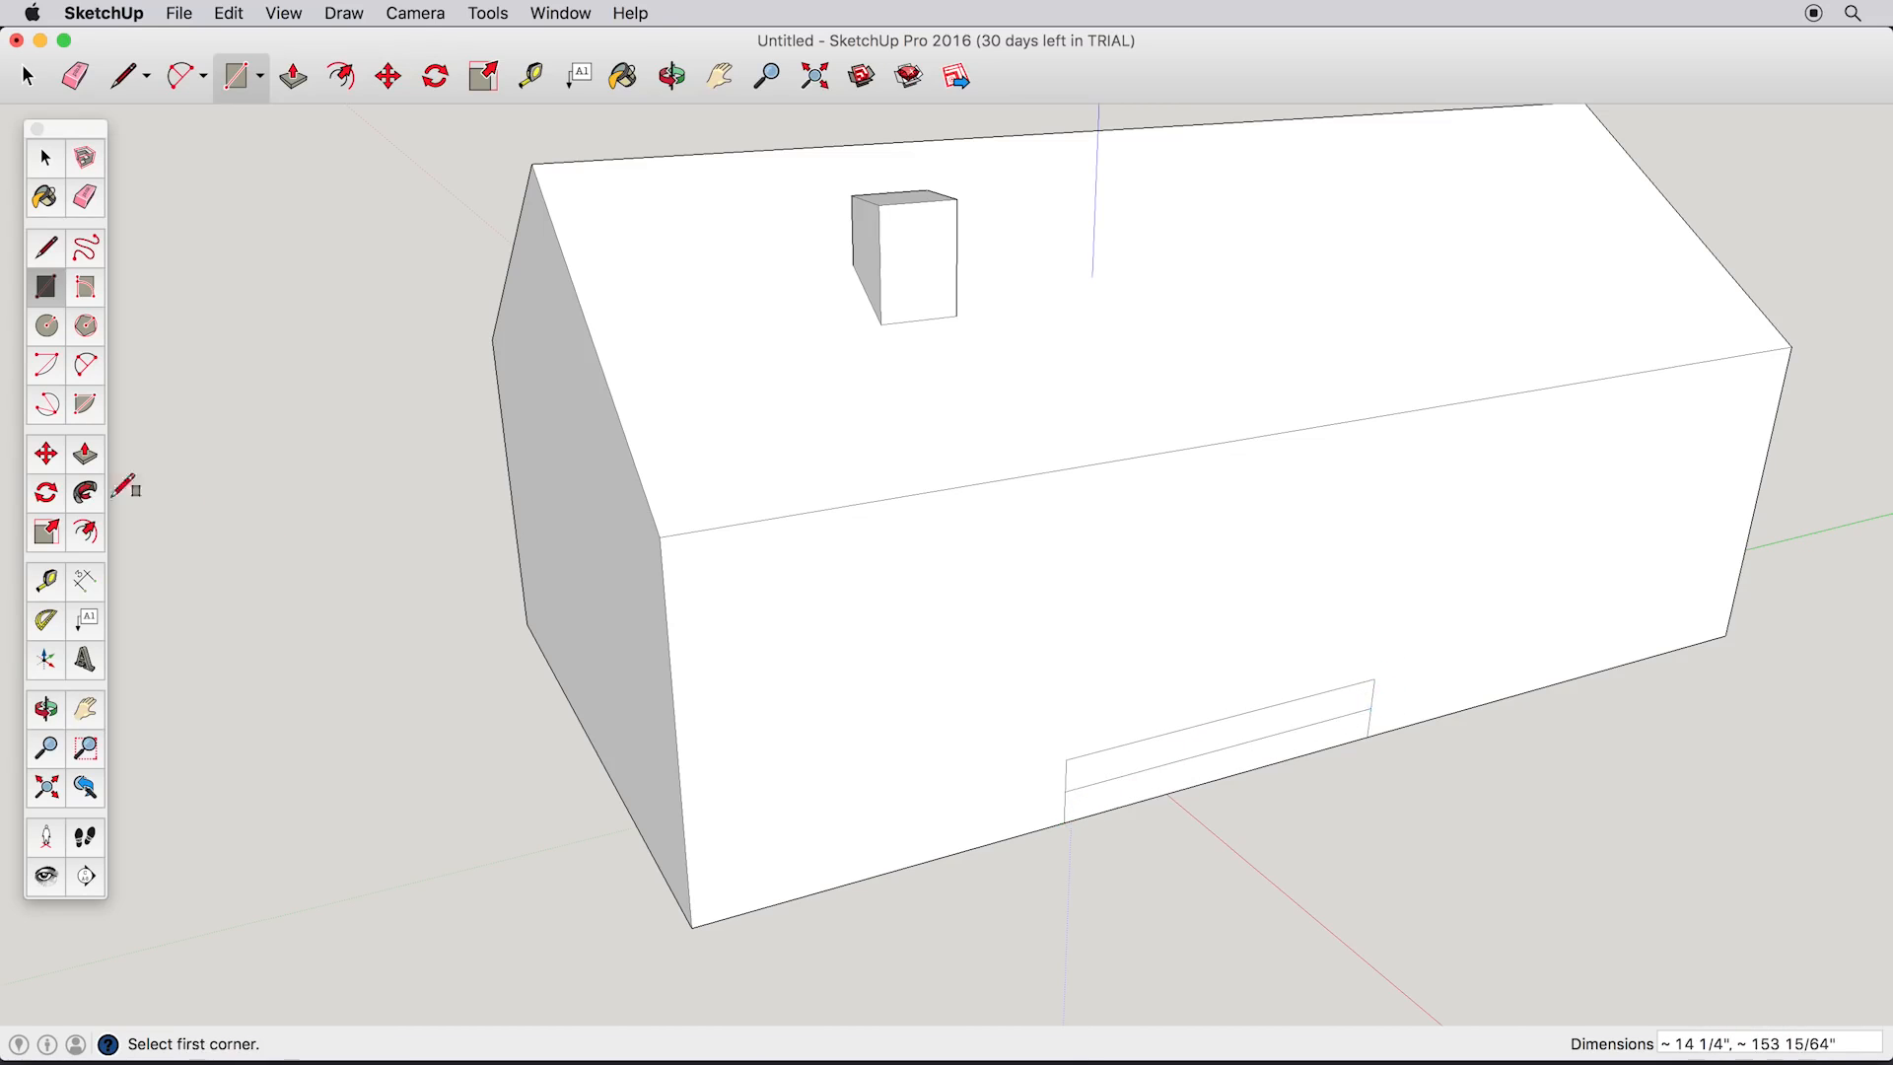
Step: Push/Pull the lower and upper rectangles out from the wall to form two entrance steps, the lower one projecting farther
left_click(81, 457)
left_click_drag(1149, 802, 1248, 868)
left_click_drag(1150, 769, 1196, 807)
Step: Draw a door rectangle rising from the upper step and a window rectangle about 87 by 58 inches beside it on the front wall
left_click(46, 287)
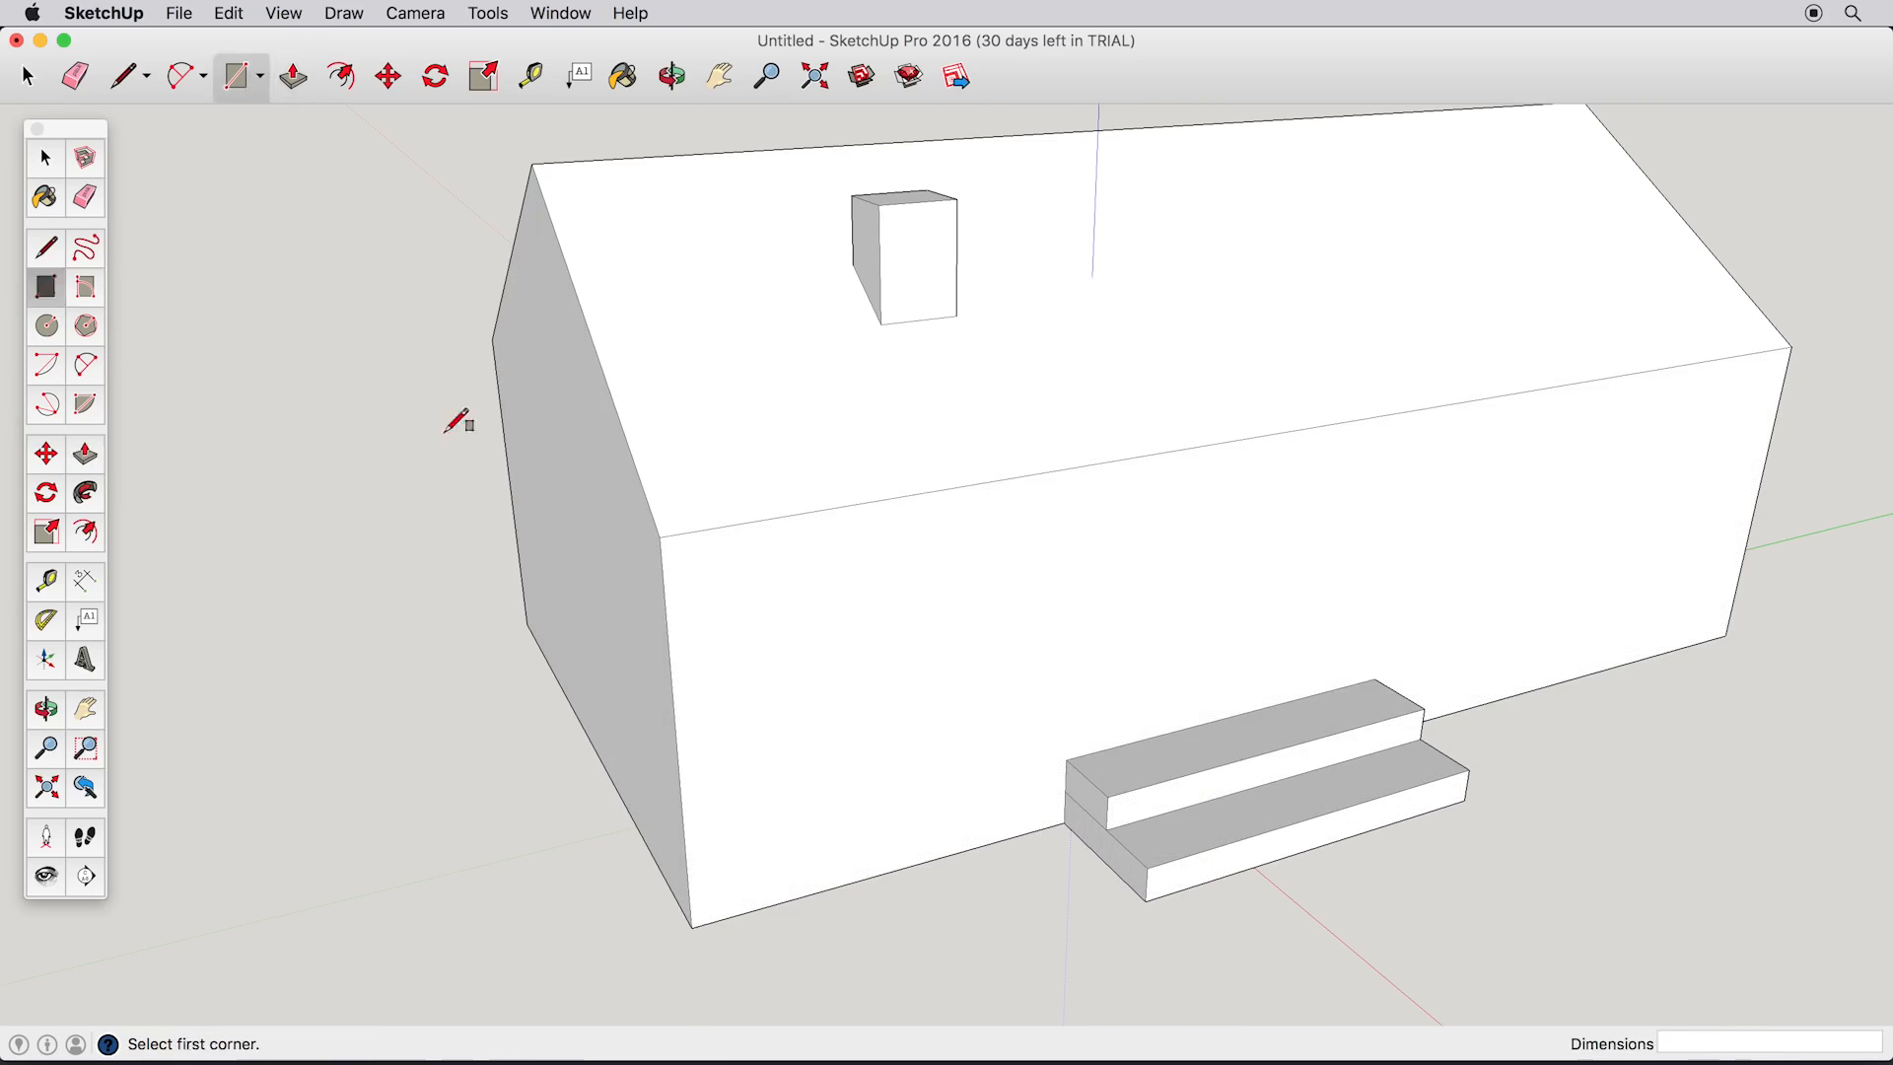
left_click(1105, 749)
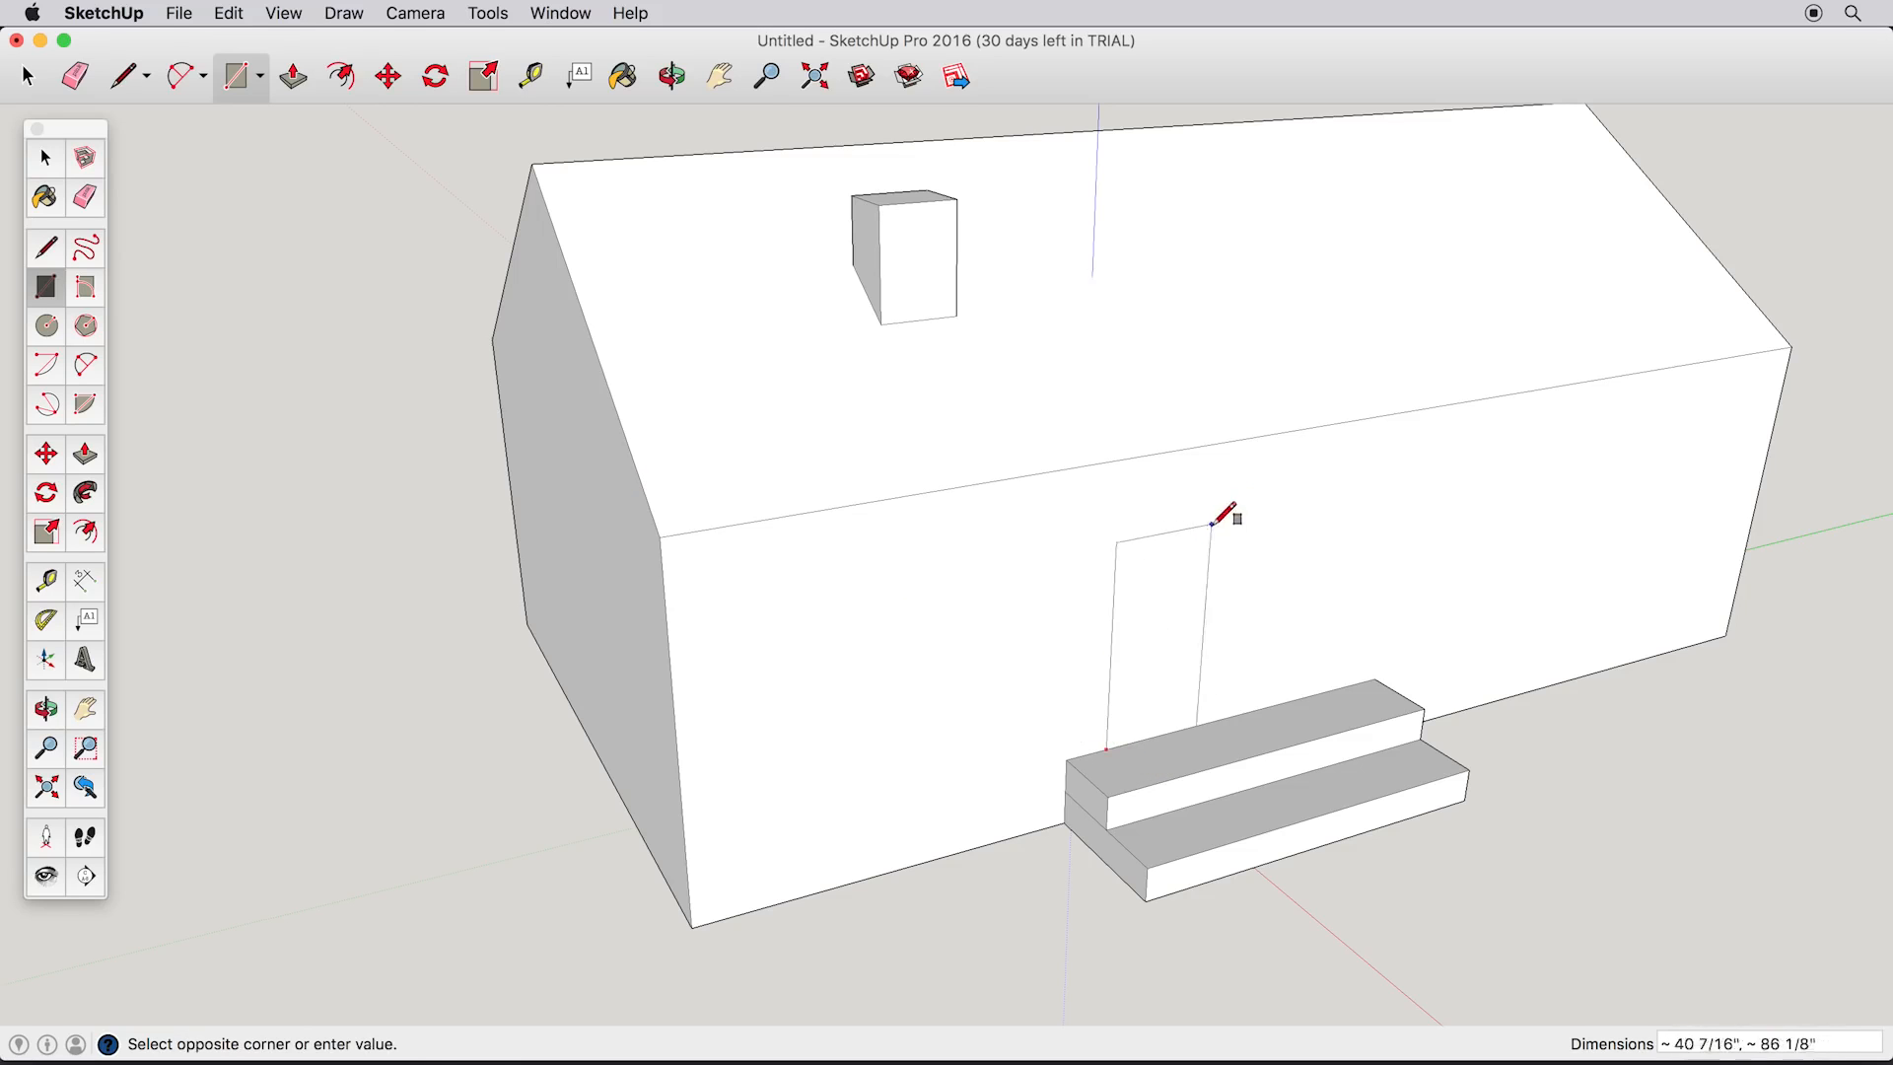
left_click(1240, 499)
left_click(1279, 494)
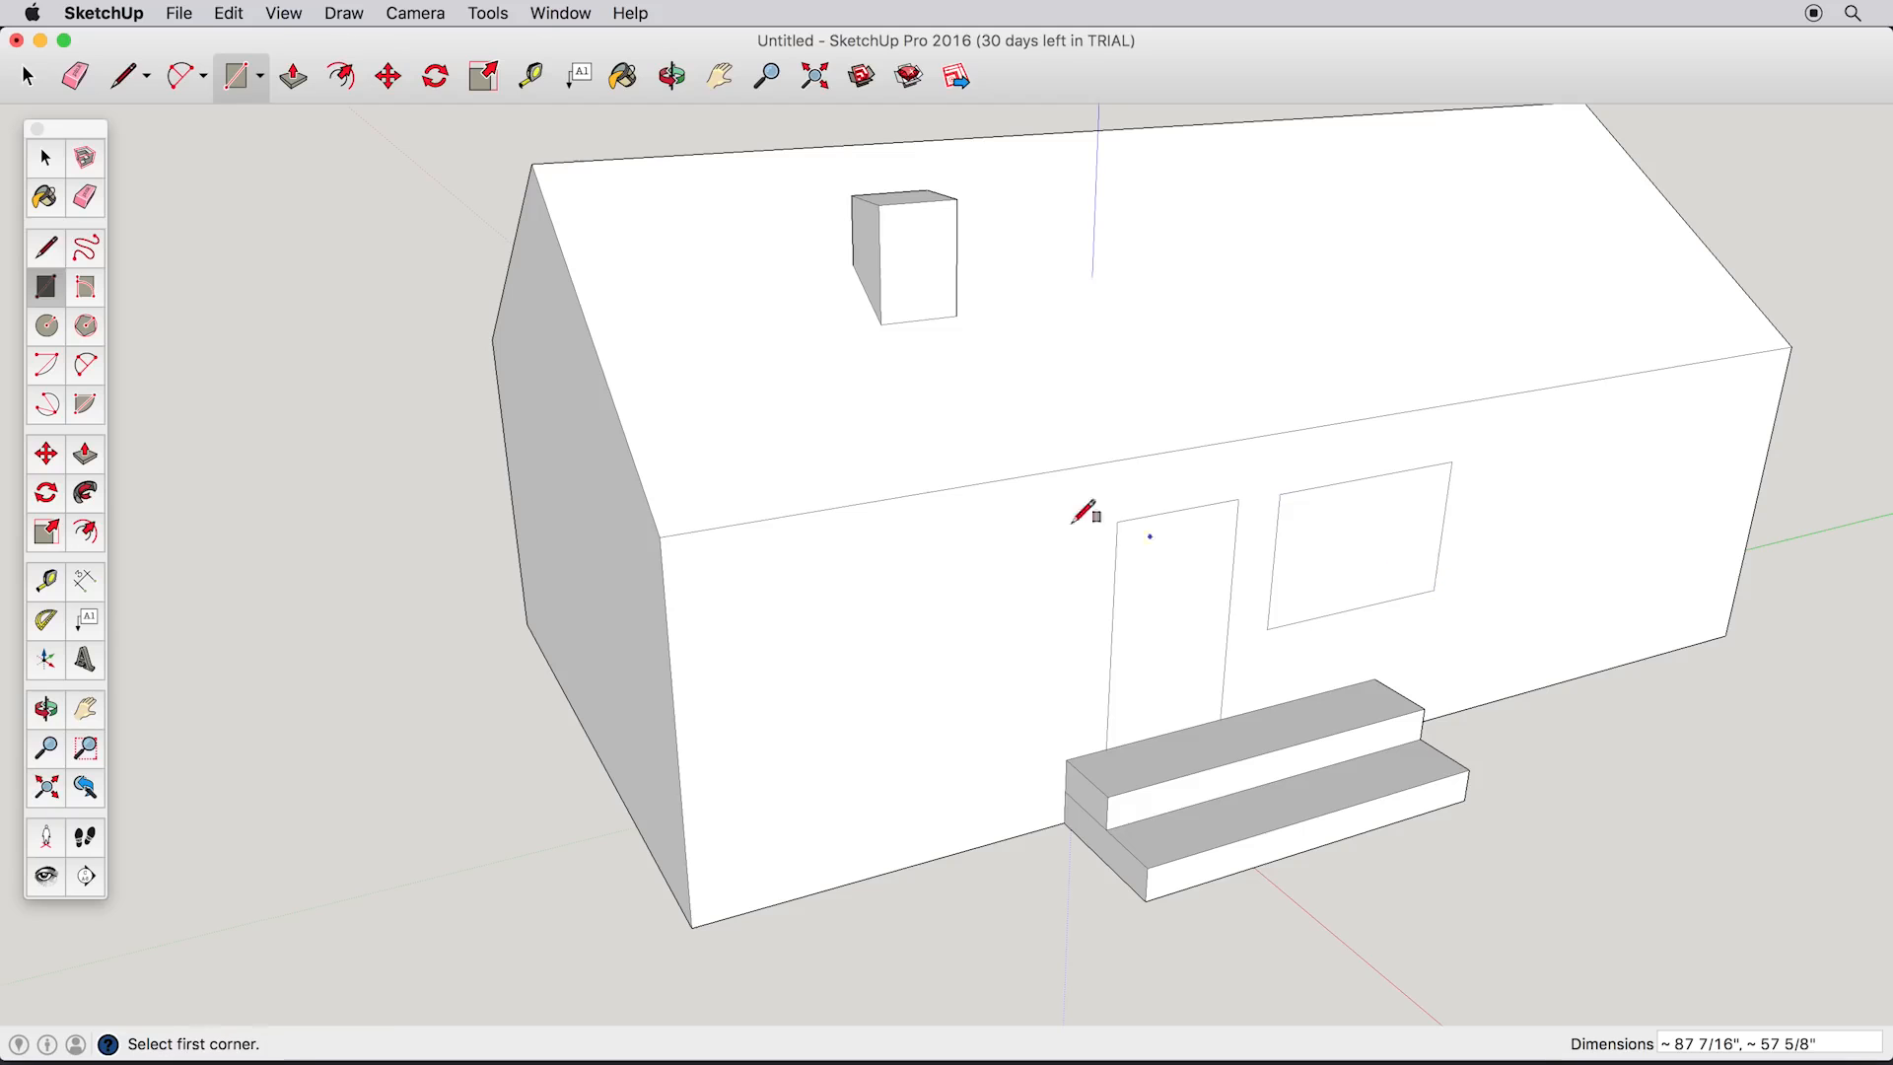
Step: Push/Pull the window and door faces inward to recess them into the front wall
left_click(85, 455)
left_click(1318, 591)
left_click(1306, 589)
left_click(1173, 646)
left_click(1168, 633)
Step: Push/Pull the lower step's end face outward to lengthen the step, and erase the leftover line across its tread
left_click(1120, 878)
left_click(1049, 909)
left_click(91, 201)
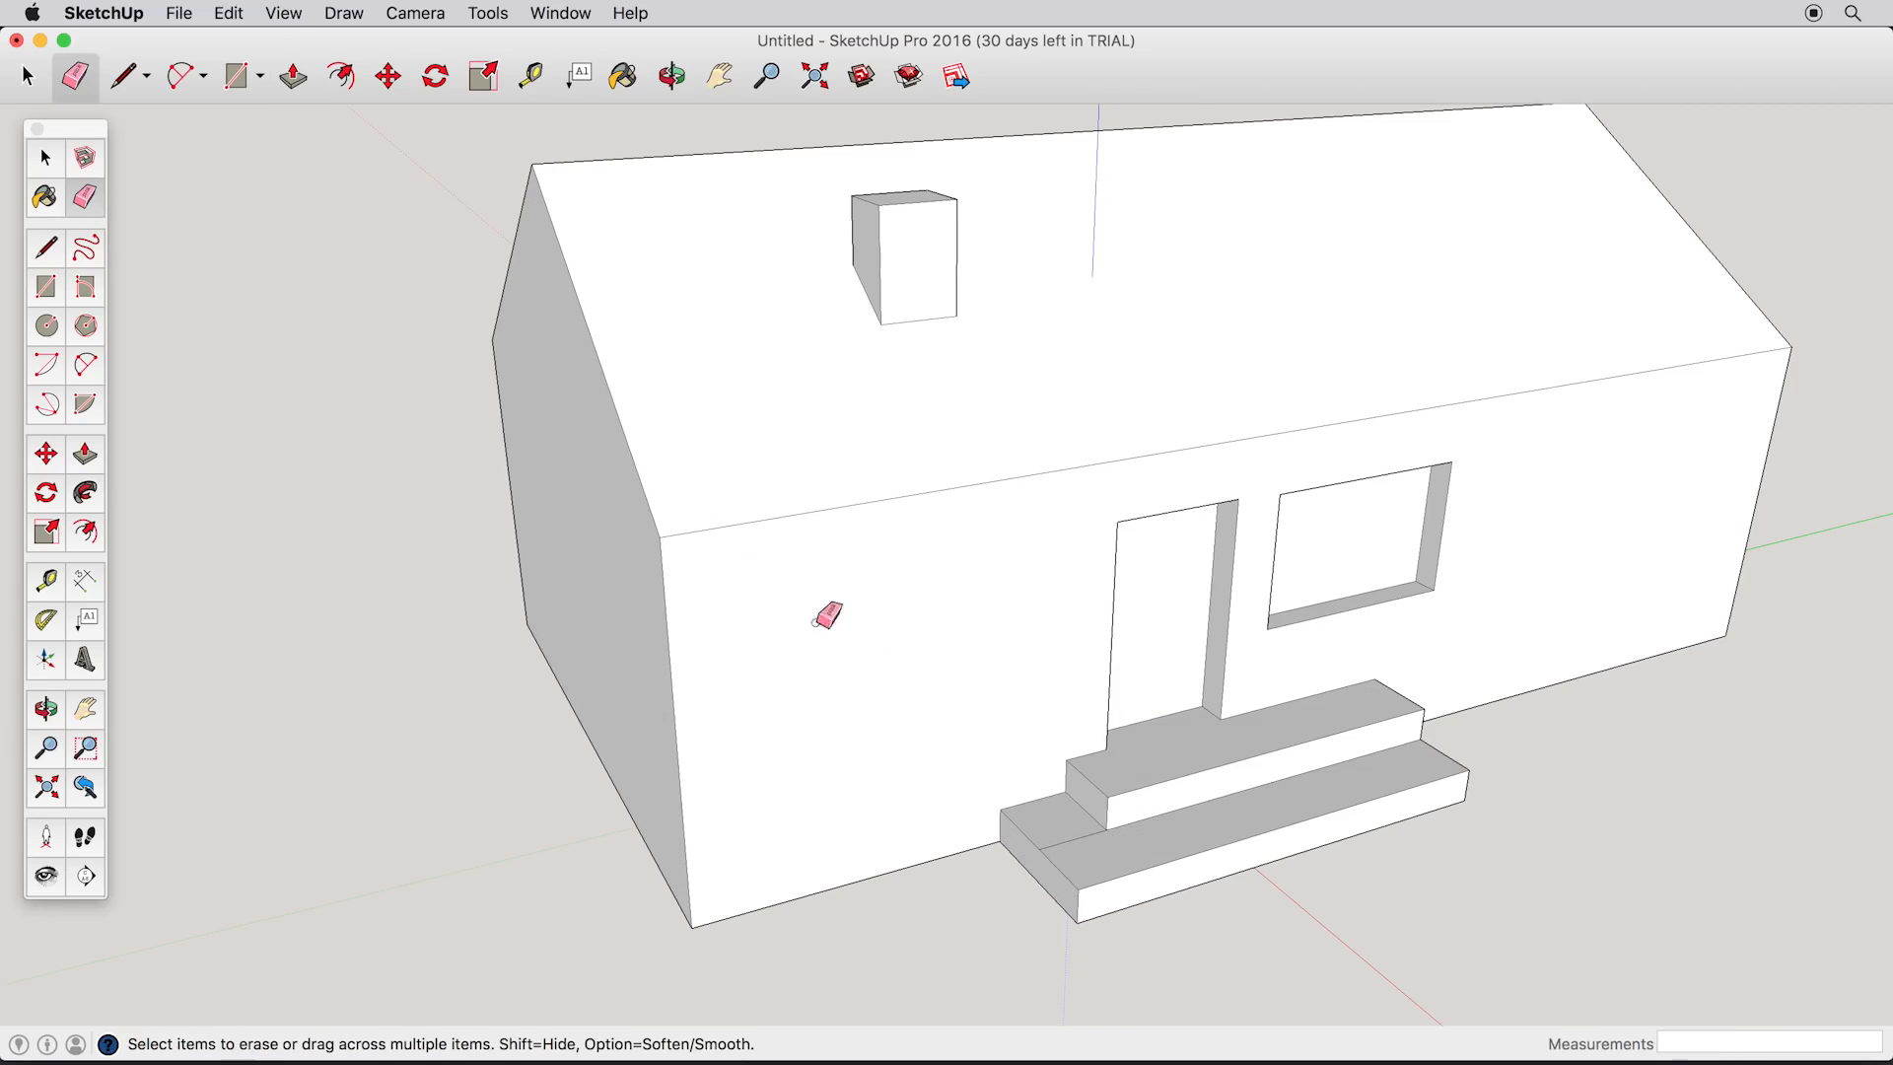
mouse_move(1104, 783)
middle_mouse_down()
mouse_move(1069, 790)
mouse_move(1085, 789)
mouse_move(1031, 841)
mouse_move(1026, 719)
mouse_move(956, 736)
mouse_move(1026, 744)
middle_mouse_up()
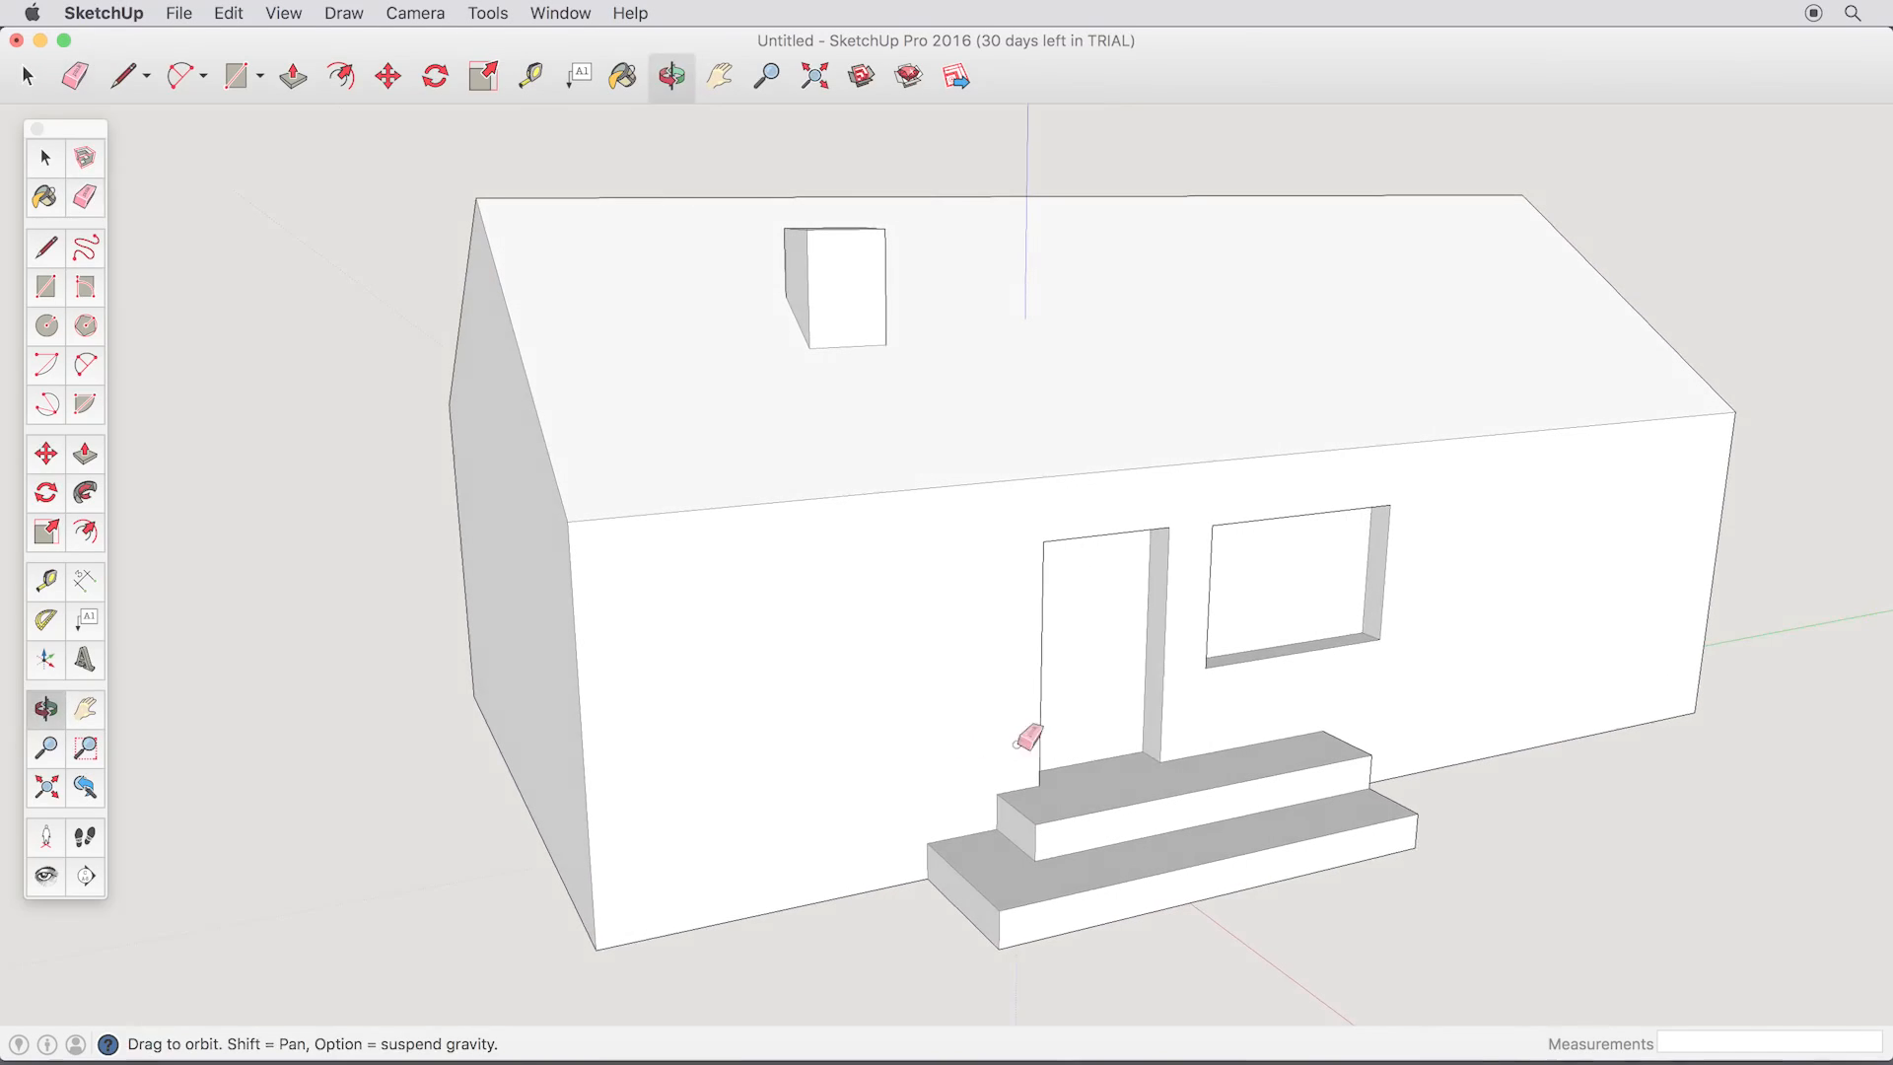